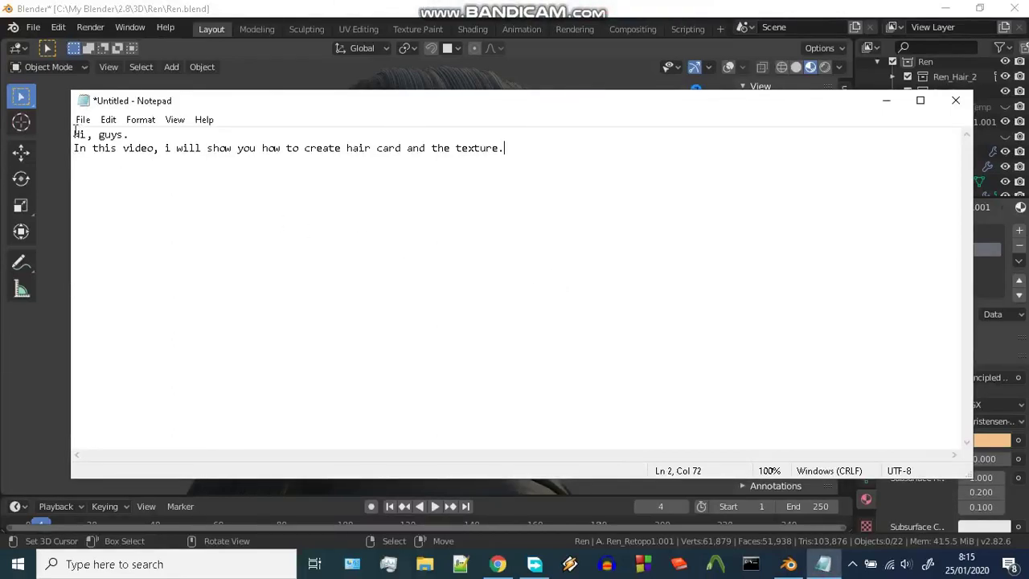
# Step: Select the Notepad intro text and bring the Blender hair scene to the front
pyautogui.moveTo(74, 134)
pyautogui.mouseDown()
pyautogui.moveTo(132, 134)
pyautogui.moveTo(168, 161)
pyautogui.moveTo(454, 166)
pyautogui.mouseUp()
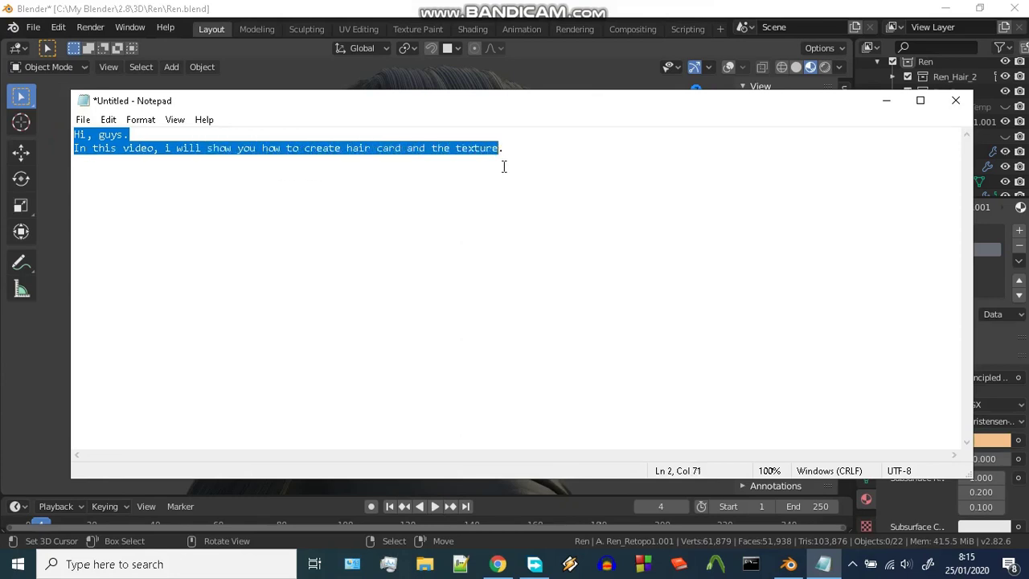
pyautogui.click(536, 29)
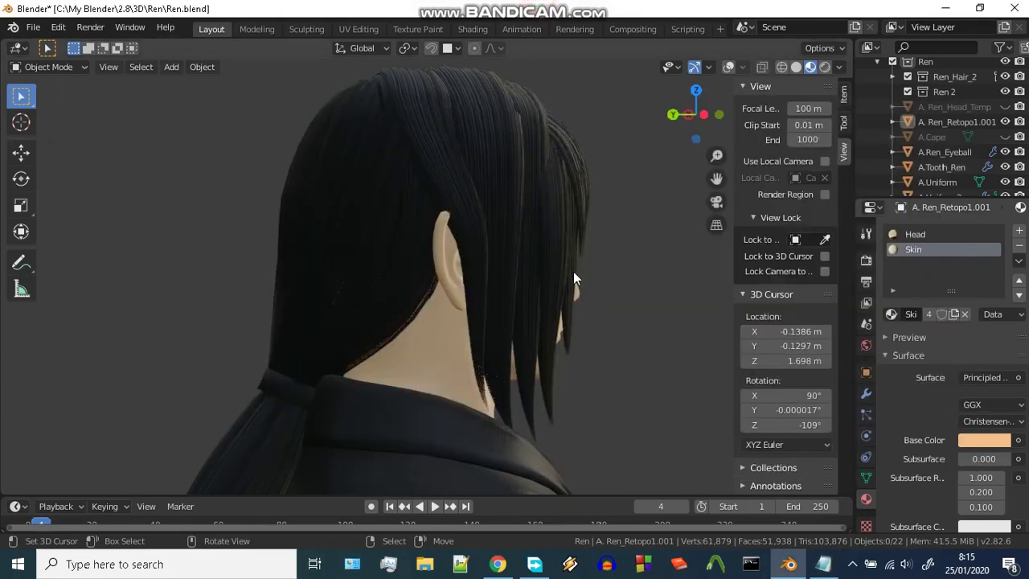
# Step: Orbit the viewport to a three-quarter view of the character's face
pyautogui.moveTo(560, 294)
pyautogui.mouseDown(button='middle')
pyautogui.moveTo(570, 295)
pyautogui.moveTo(421, 287)
pyautogui.moveTo(497, 315)
pyautogui.moveTo(321, 313)
pyautogui.moveTo(427, 328)
pyautogui.moveTo(330, 325)
pyautogui.moveTo(345, 361)
pyautogui.moveTo(363, 361)
pyautogui.moveTo(342, 375)
pyautogui.moveTo(382, 382)
pyautogui.moveTo(330, 375)
pyautogui.moveTo(363, 357)
pyautogui.mouseUp(button='middle')
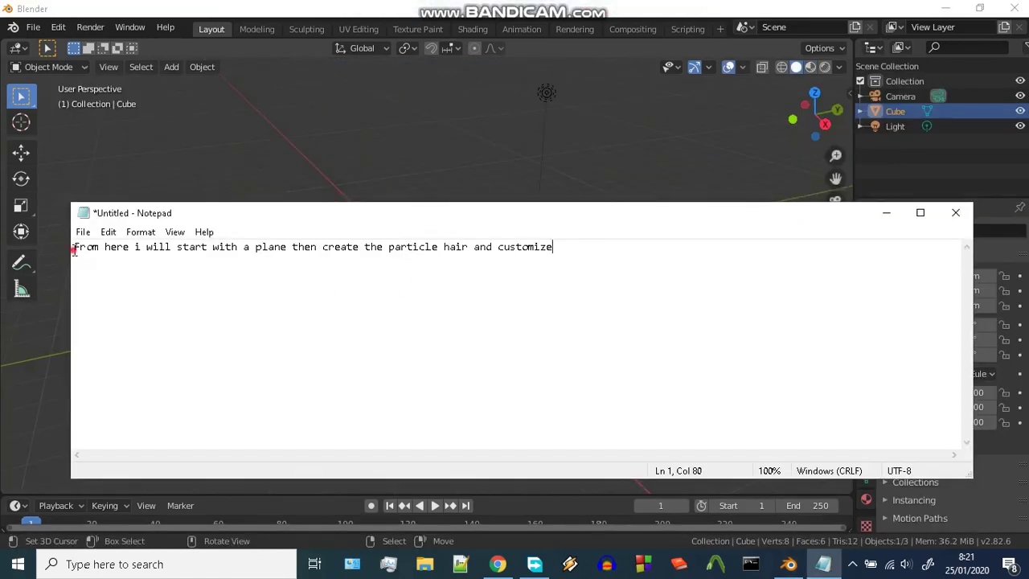
# Step: Finish the Notepad sentence so it ends with 'customize it'
pyautogui.moveTo(73, 251)
pyautogui.mouseDown()
pyautogui.moveTo(135, 250)
pyautogui.moveTo(201, 265)
pyautogui.moveTo(481, 267)
pyautogui.mouseUp()
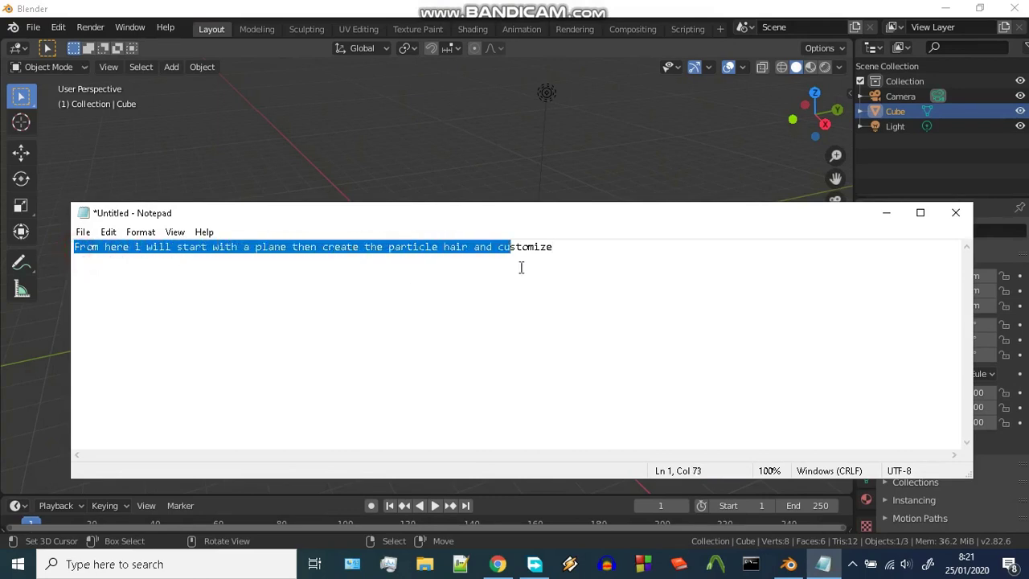
pyautogui.click(563, 252)
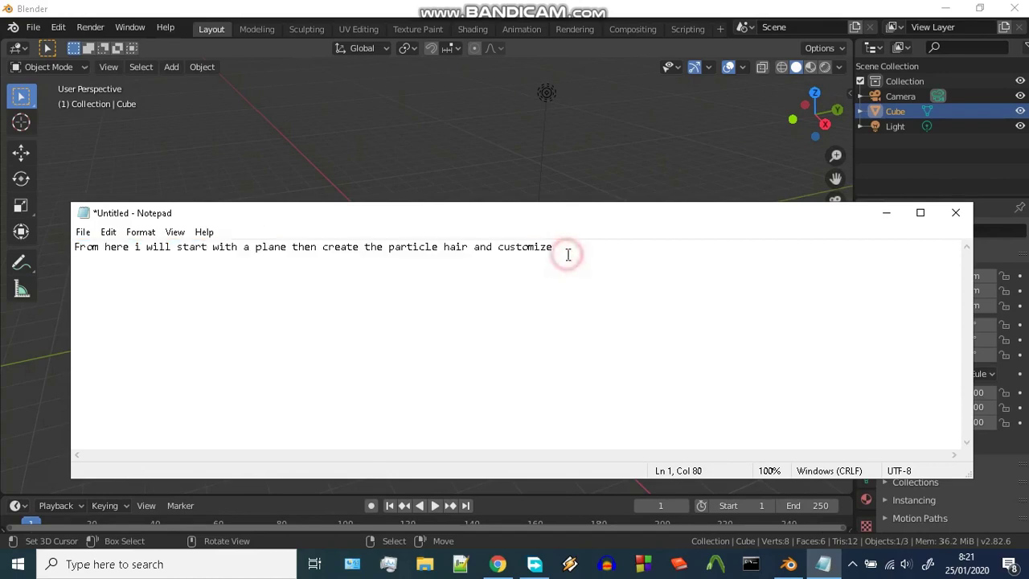
pyautogui.write(' it')
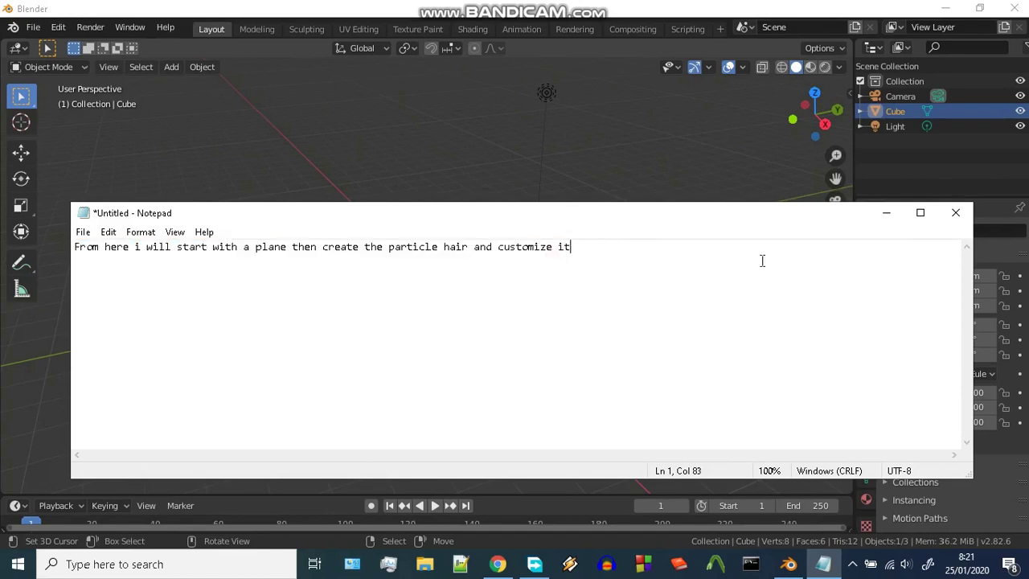
# Step: Hide Notepad, delete the default cube and add a plane mesh
pyautogui.click(886, 213)
pyautogui.moveTo(616, 269)
pyautogui.mouseDown(button='middle')
pyautogui.moveTo(471, 326)
pyautogui.moveTo(480, 317)
pyautogui.mouseUp(button='middle')
pyautogui.press('x')
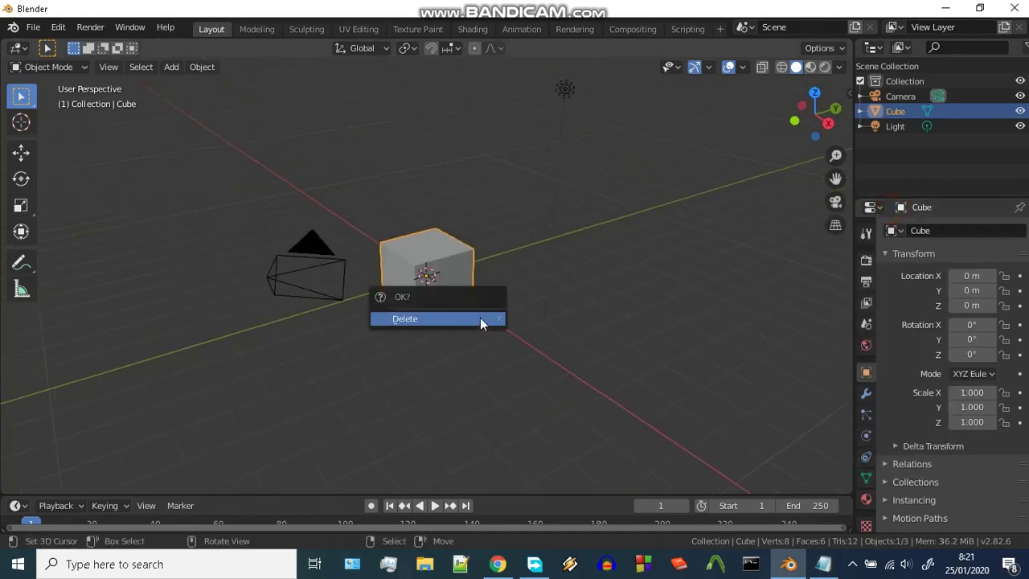
pyautogui.click(480, 317)
pyautogui.hotkey('shift', 's')
pyautogui.press('Escape')
pyautogui.hotkey('shift', 'a')
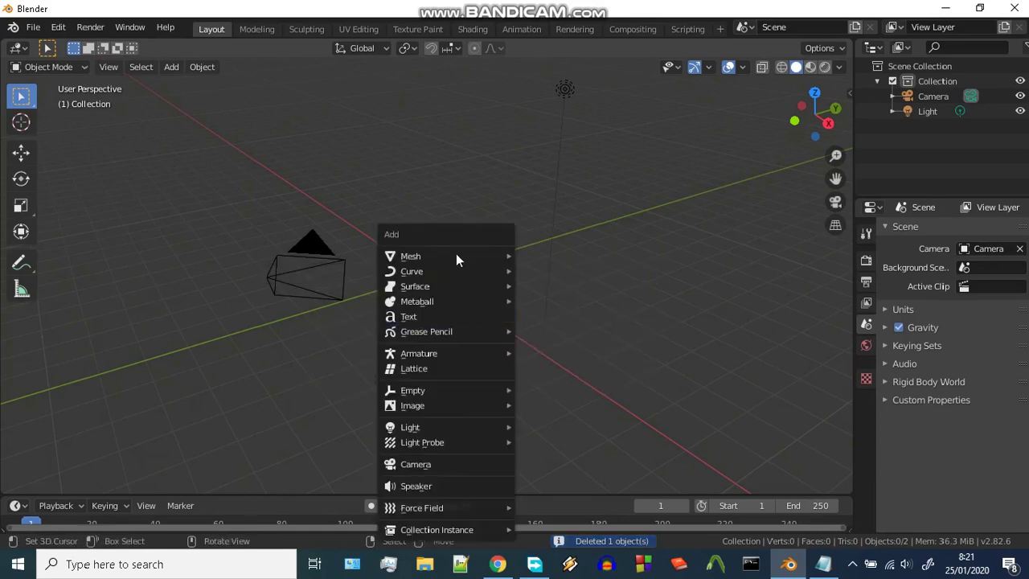
pyautogui.moveTo(411, 256)
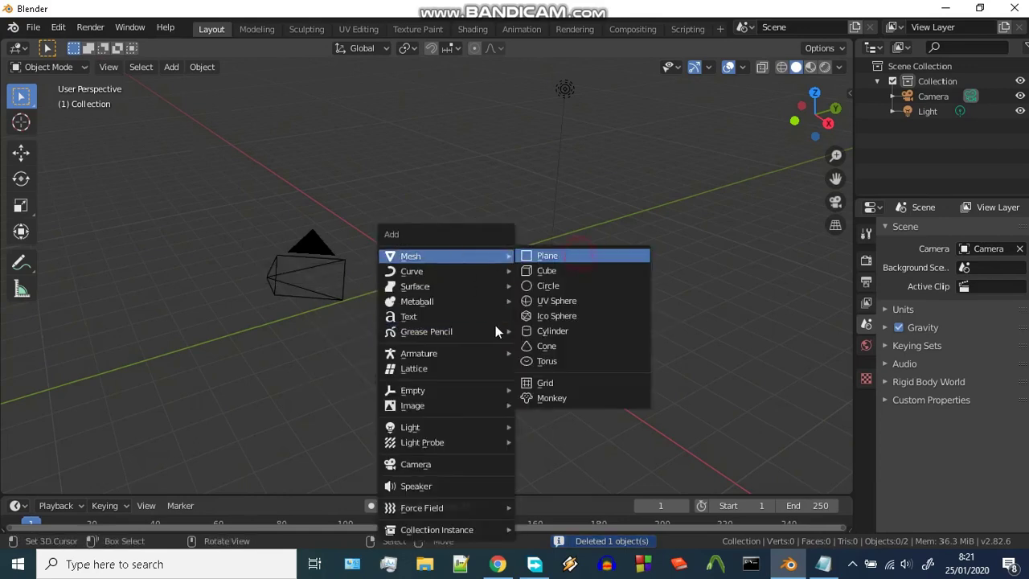
pyautogui.click(579, 253)
# Step: Give the plane a new Hair particle system
pyautogui.moveTo(532, 304)
pyautogui.mouseDown(button='middle')
pyautogui.moveTo(513, 346)
pyautogui.moveTo(563, 371)
pyautogui.mouseUp(button='middle')
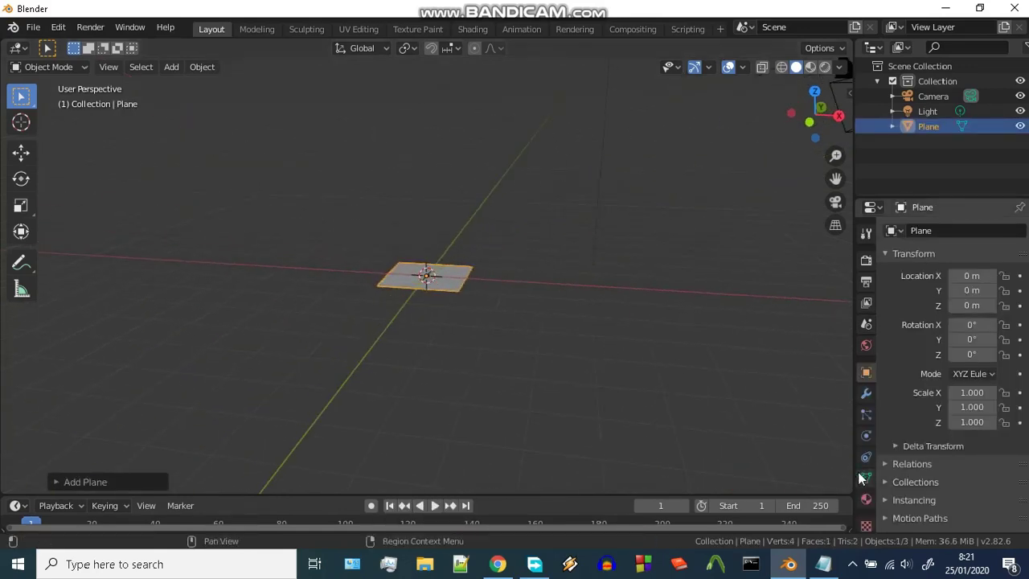
pyautogui.click(866, 405)
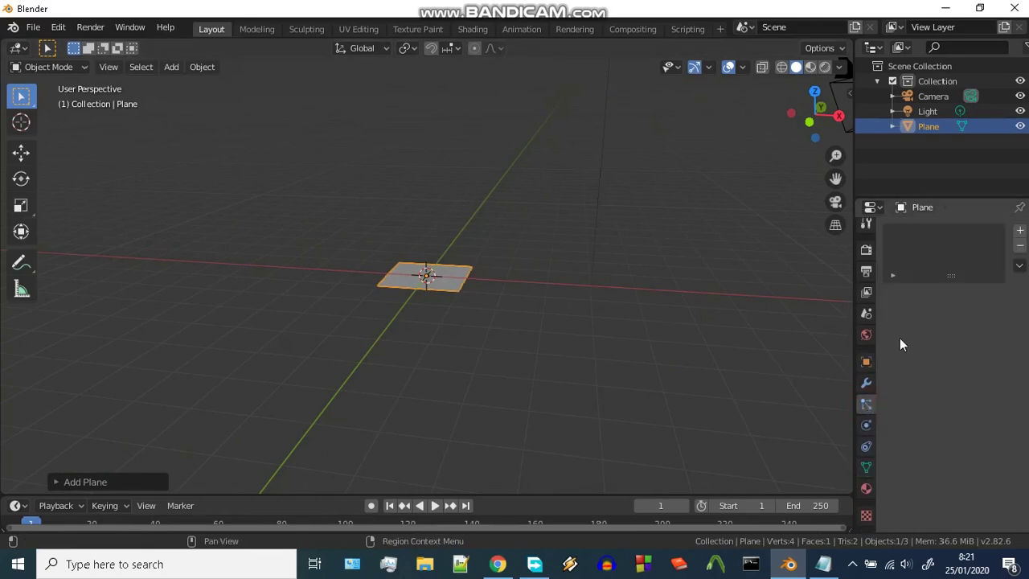
pyautogui.click(1020, 231)
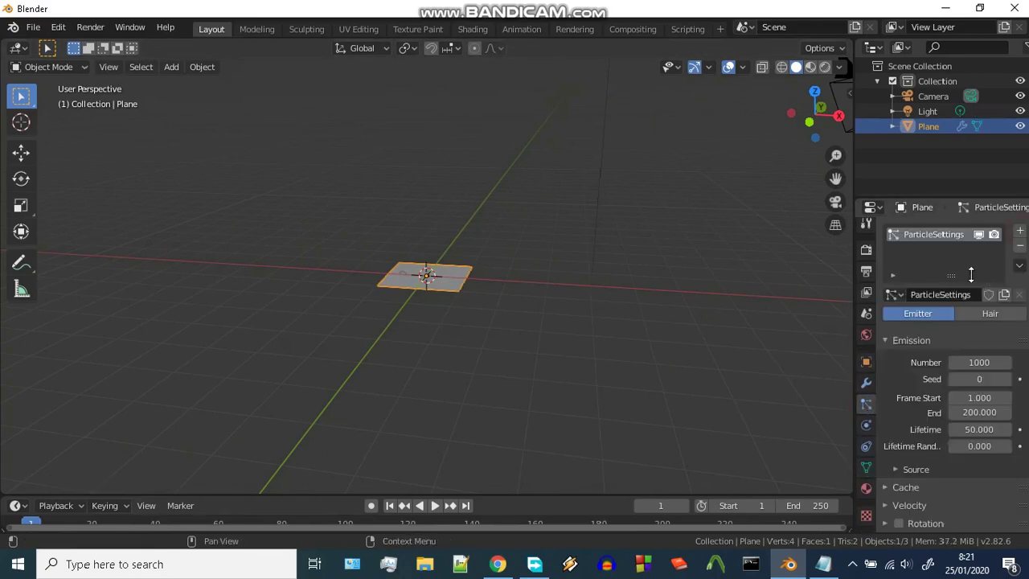
pyautogui.click(990, 314)
# Step: In front view, flip the plane by rotating it 180° so strands hang down
pyautogui.moveTo(587, 322)
pyautogui.mouseDown(button='middle')
pyautogui.moveTo(612, 319)
pyautogui.moveTo(554, 292)
pyautogui.mouseUp(button='middle')
pyautogui.press('`')
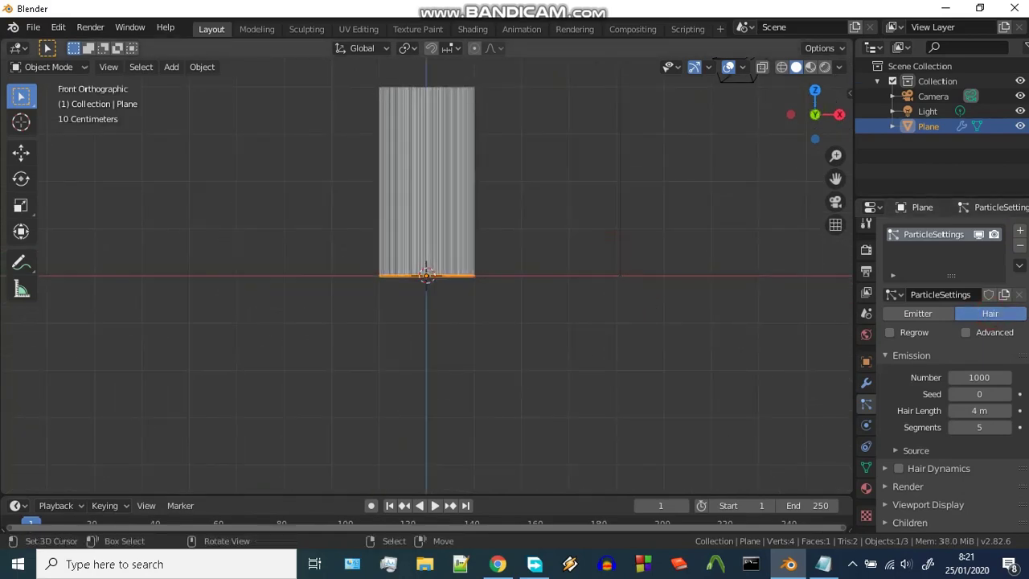
pyautogui.write('r90')
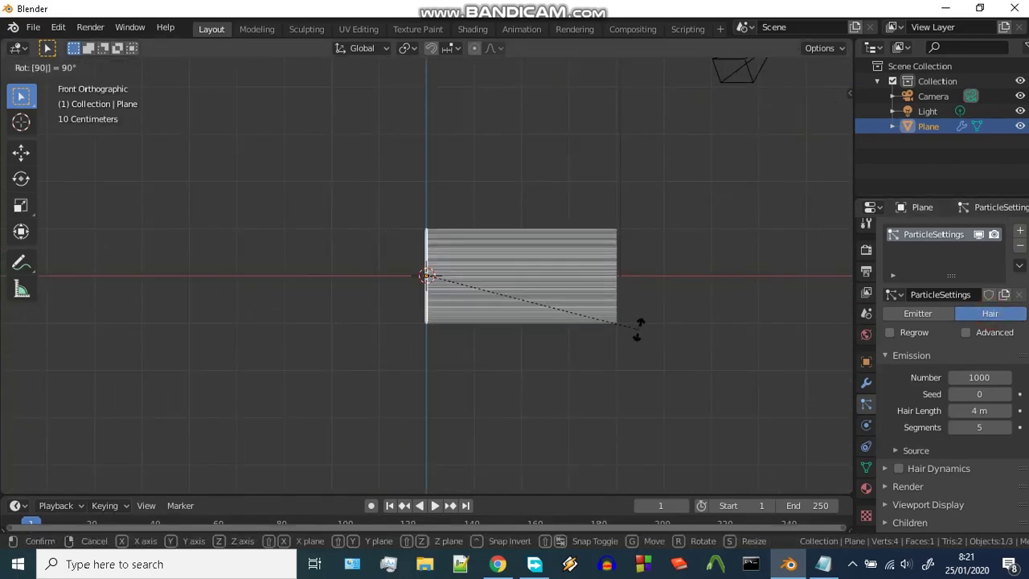
pyautogui.press('BackSpace')
pyautogui.press('BackSpace')
pyautogui.write('180')
pyautogui.press('Return')
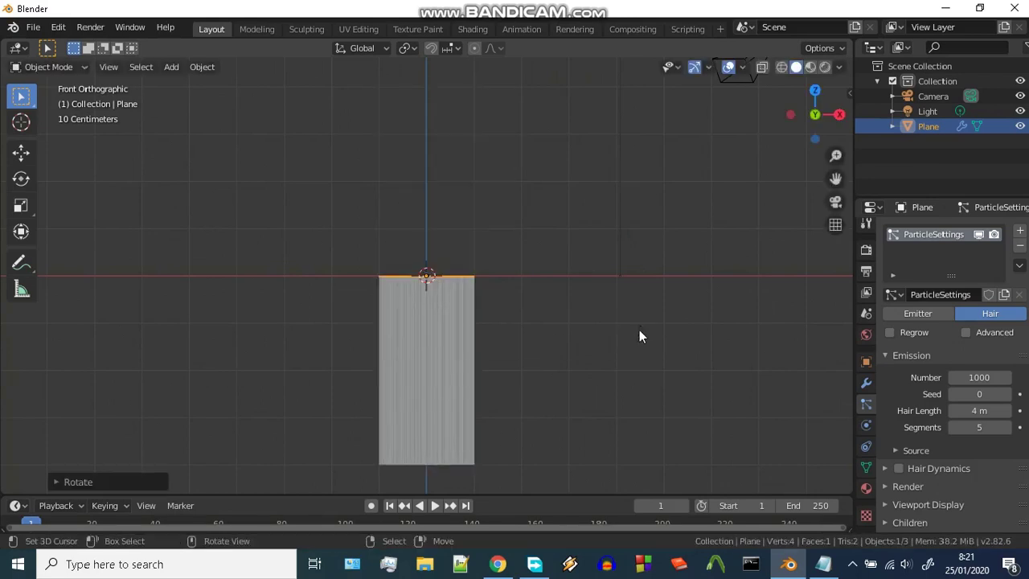
# Step: Set the hair emission number to 20 strands
pyautogui.click(981, 374)
pyautogui.write('18')
pyautogui.press('Return')
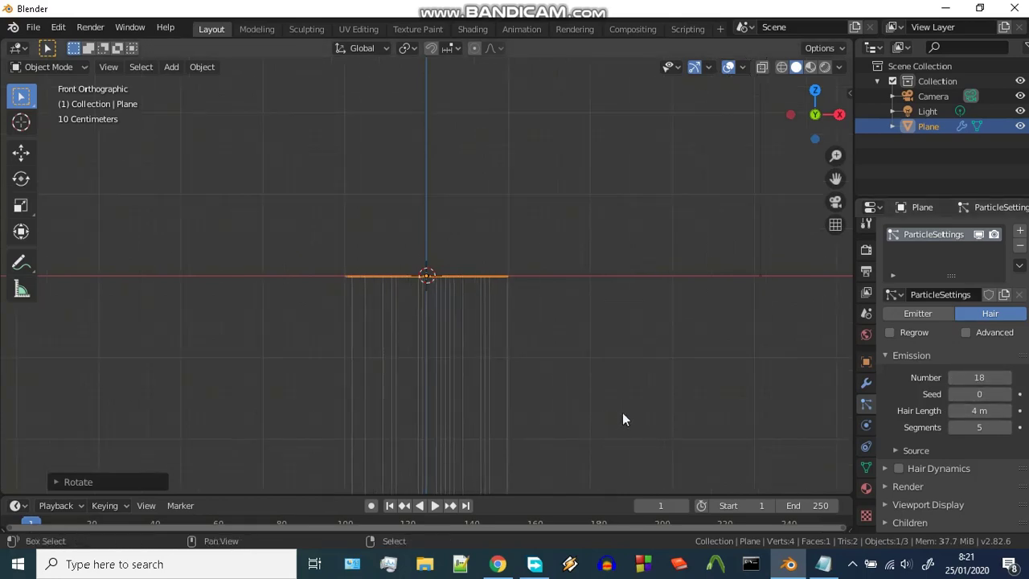
pyautogui.scroll(3, 623, 412)
pyautogui.click(980, 374)
pyautogui.write('2')
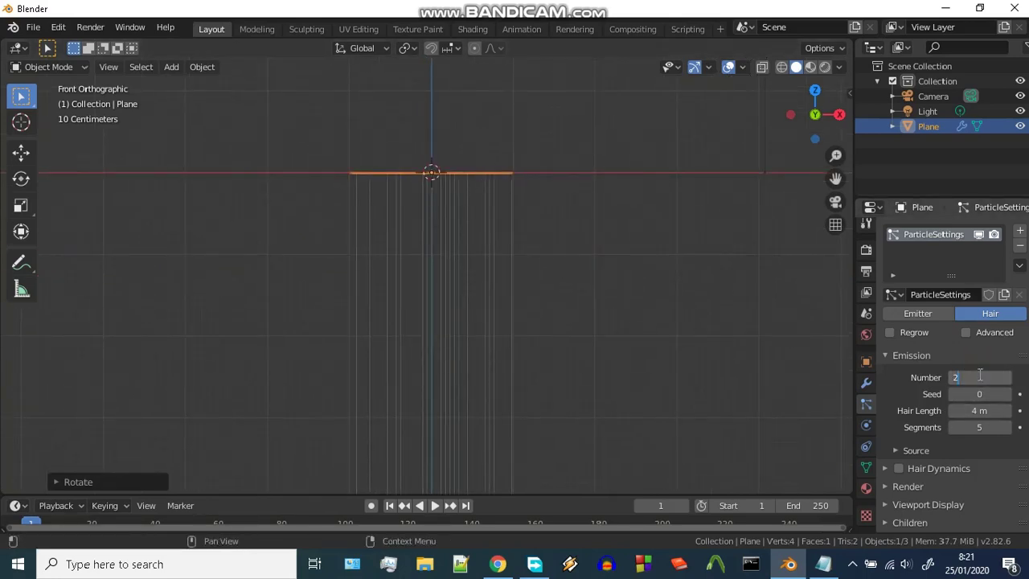
pyautogui.write('0')
pyautogui.press('Return')
pyautogui.scroll(-4, 665, 362)
pyautogui.keyDown('shift'); pyautogui.moveTo(665, 363); pyautogui.dragTo(667, 316, button='middle'); pyautogui.keyUp('shift')
pyautogui.scroll(3, 668, 316)
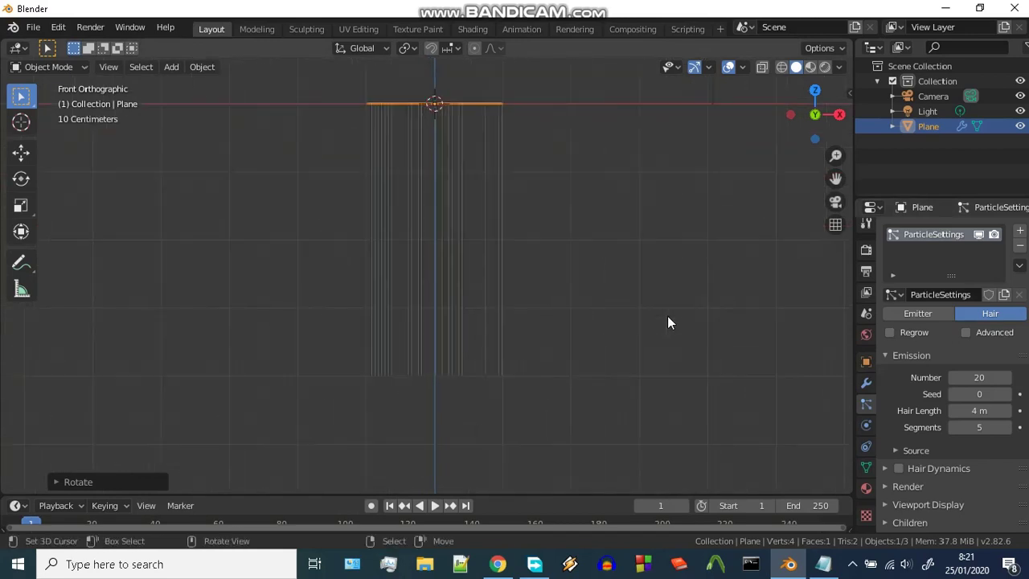
pyautogui.scroll(-1, 977, 436)
pyautogui.scroll(-2, 970, 415)
pyautogui.scroll(-1, 967, 417)
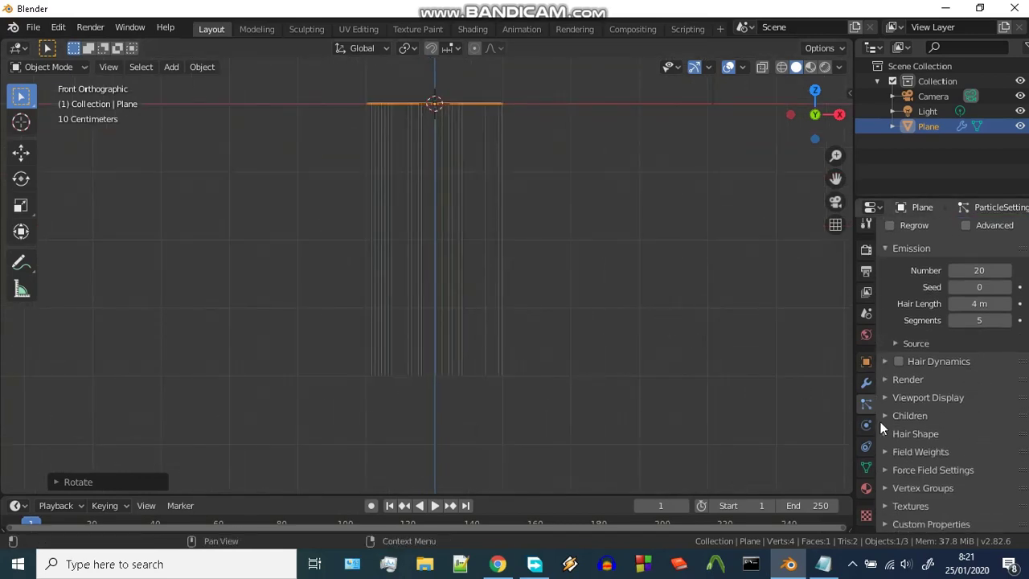
# Step: Enable Interpolated children with 12 display and 12 render children
pyautogui.click(884, 417)
pyautogui.scroll(-1, 991, 456)
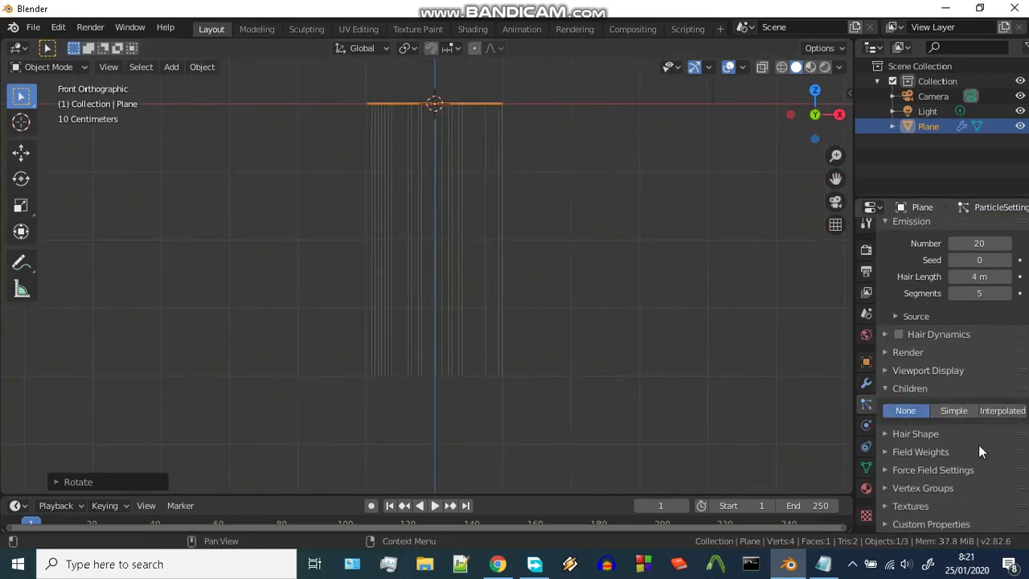
pyautogui.click(994, 415)
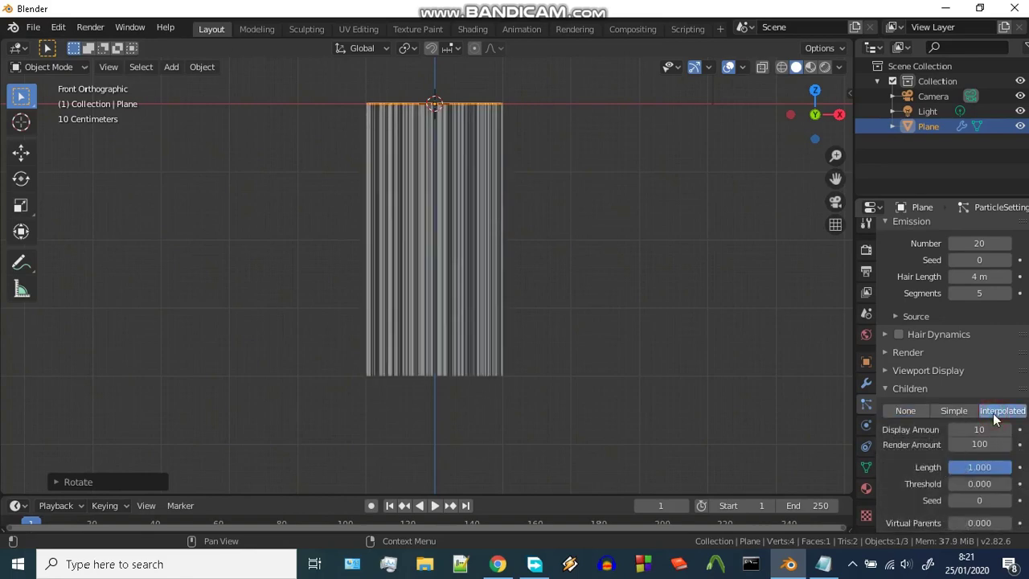
pyautogui.scroll(-2, 788, 400)
pyautogui.click(971, 444)
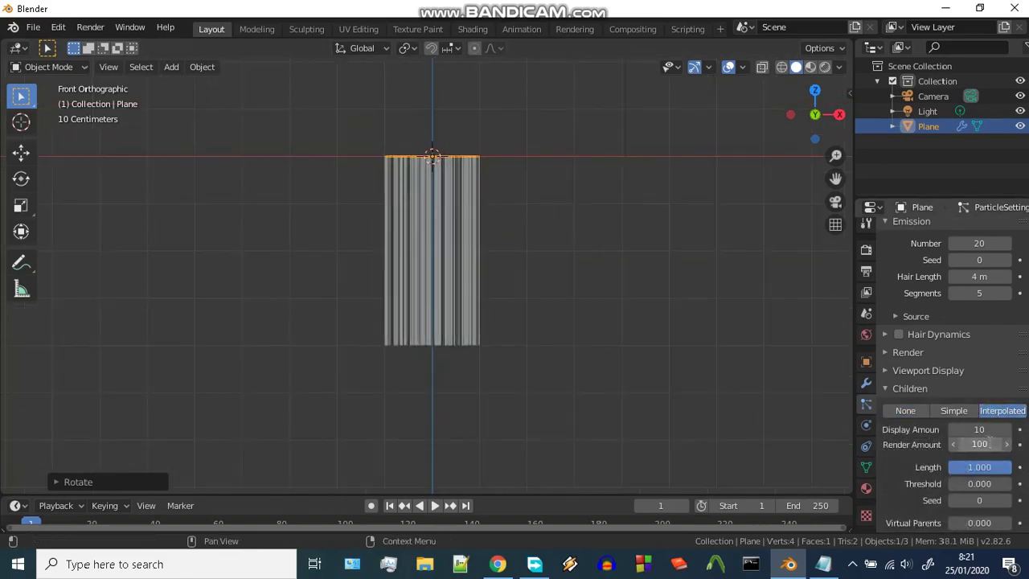
pyautogui.write('12')
pyautogui.press('Return')
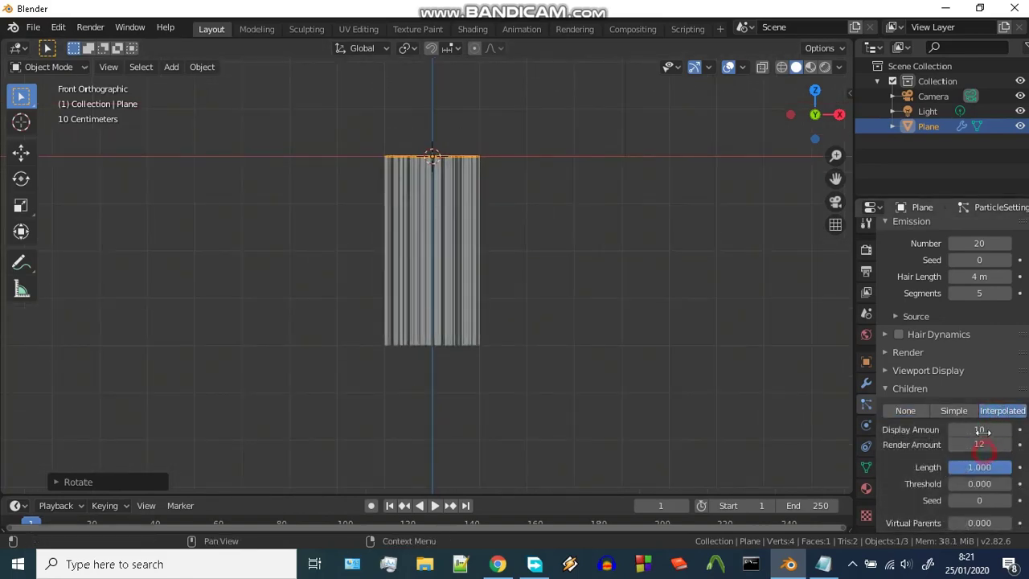
# Step: Expand the Parting, Clumping and Kink panels of the child hair settings
pyautogui.scroll(4, 566, 364)
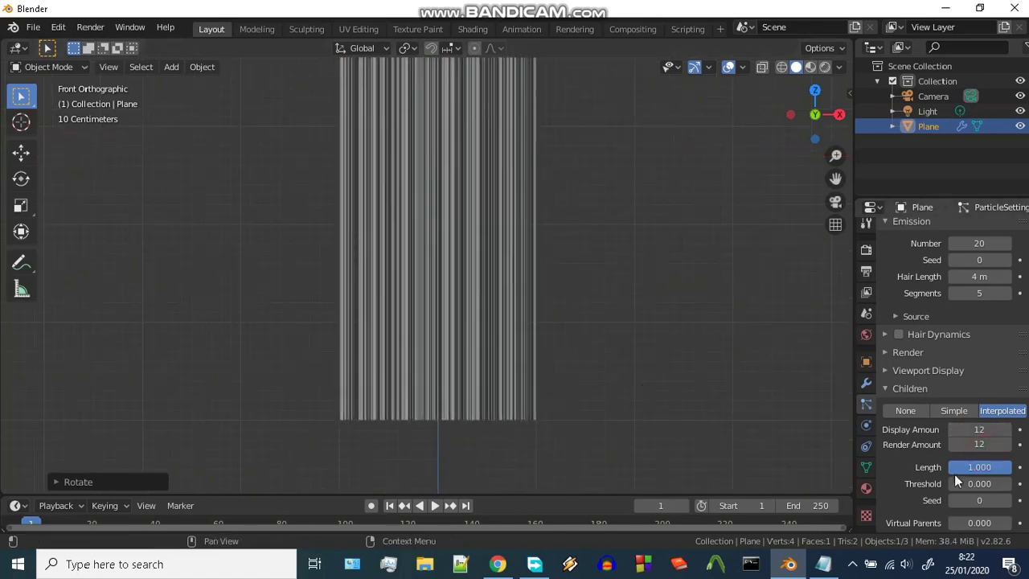
pyautogui.scroll(-2, 973, 479)
pyautogui.scroll(-1, 969, 427)
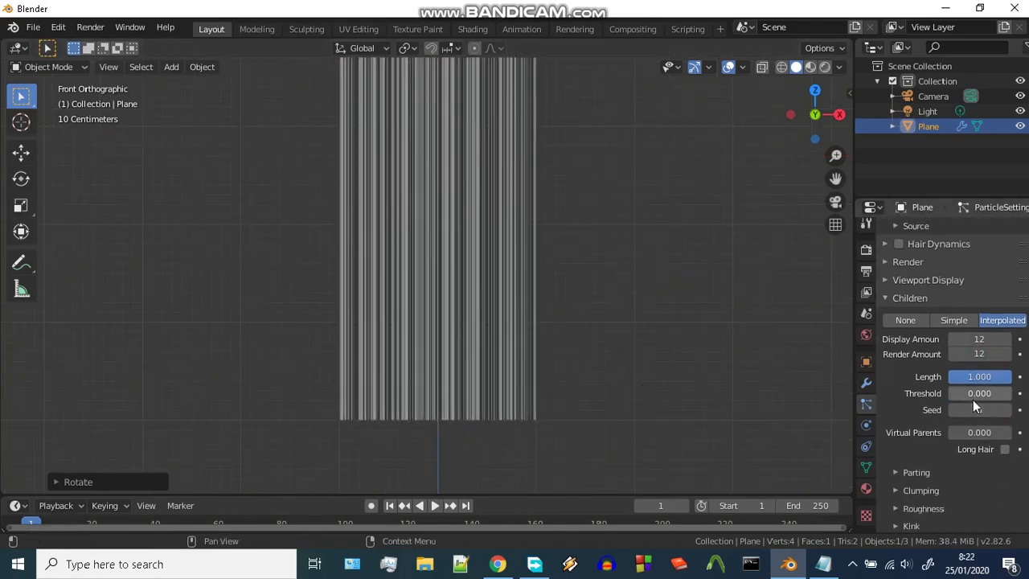
pyautogui.moveTo(974, 394); pyautogui.dragTo(979, 432)
pyautogui.scroll(-1, 929, 463)
pyautogui.click(896, 444)
pyautogui.scroll(-1, 933, 448)
pyautogui.scroll(-1, 963, 452)
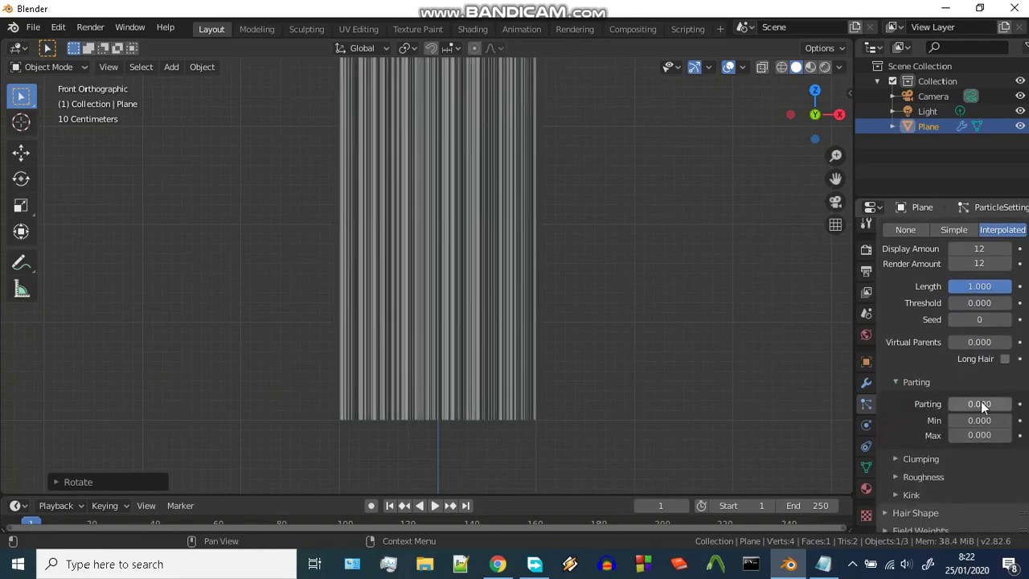
pyautogui.moveTo(982, 402)
pyautogui.mouseDown()
pyautogui.moveTo(1005, 402)
pyautogui.moveTo(957, 404)
pyautogui.mouseUp()
pyautogui.click(919, 458)
pyautogui.scroll(1, 980, 460)
pyautogui.scroll(-1, 981, 458)
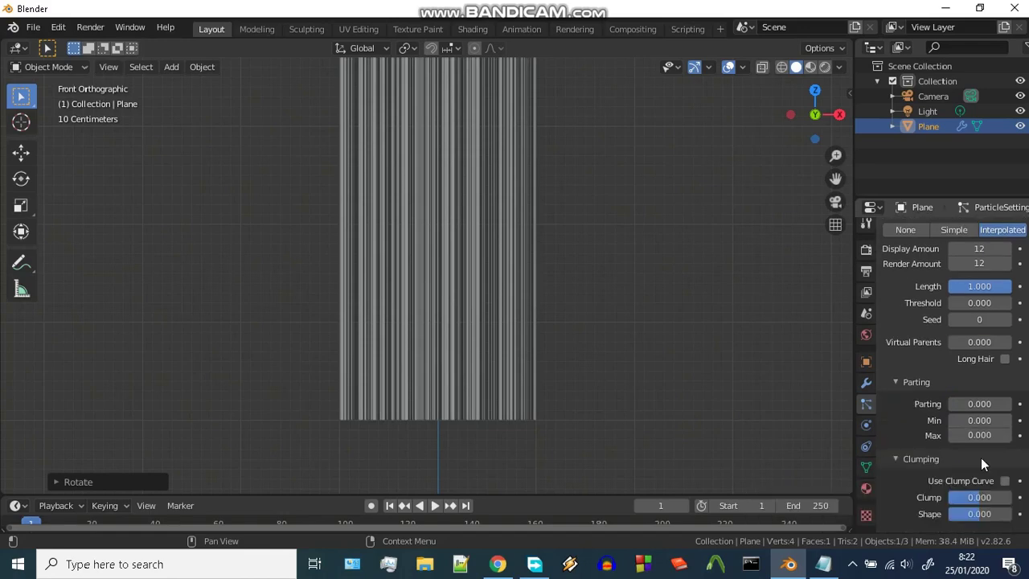
pyautogui.scroll(-5, 981, 457)
pyautogui.click(896, 433)
# Step: Use Radial kink with 0.18 m amplitude and set child clumping to 0.302
pyautogui.click(977, 445)
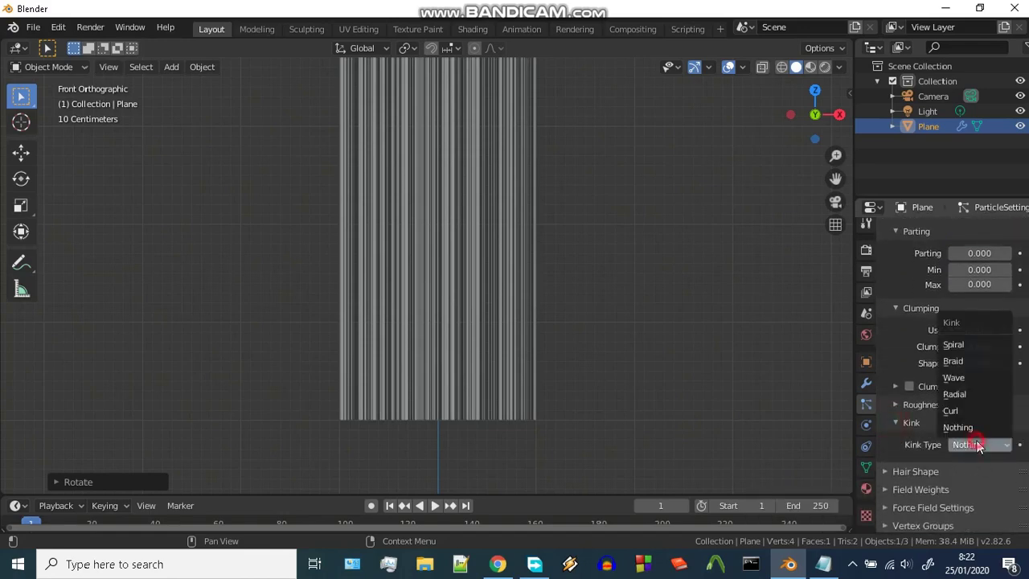
pyautogui.click(961, 394)
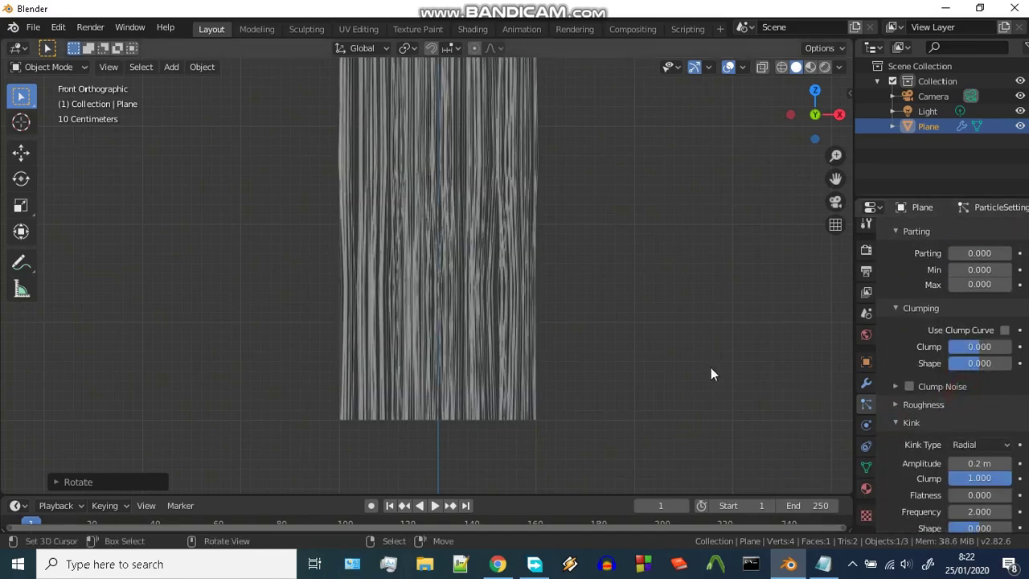
pyautogui.scroll(-1, 957, 427)
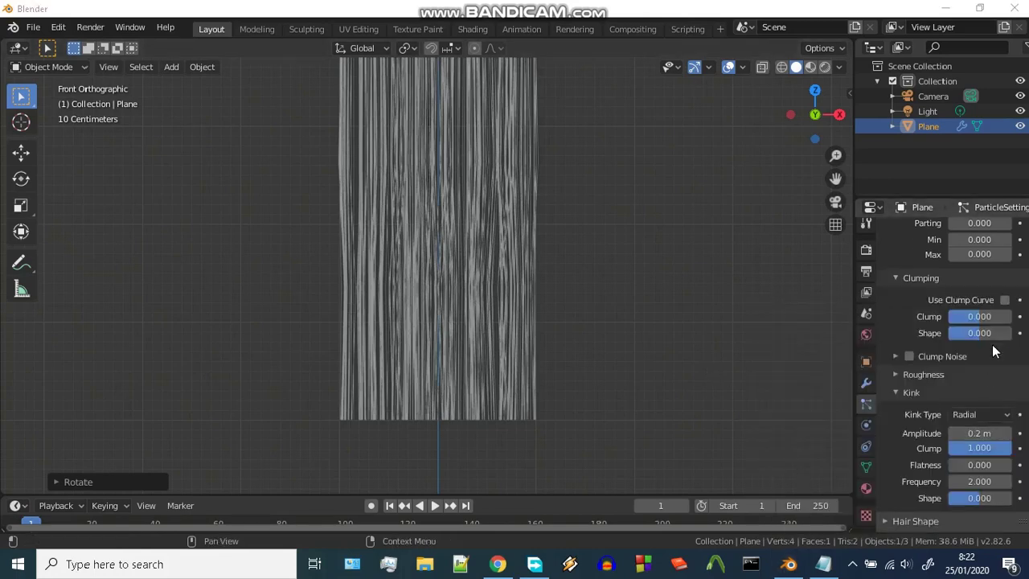
pyautogui.moveTo(979, 433); pyautogui.dragTo(980, 434)
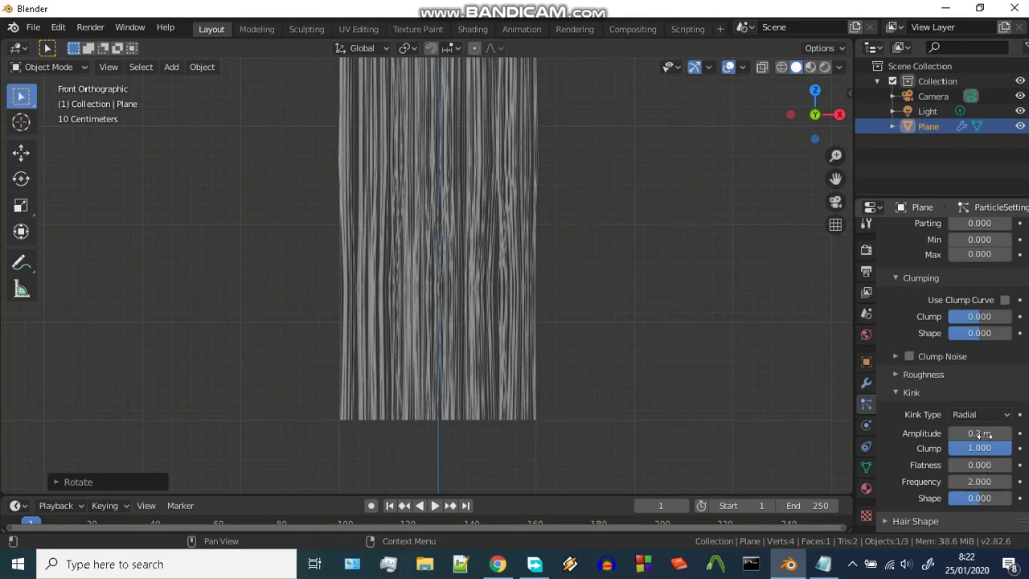
pyautogui.moveTo(980, 433); pyautogui.dragTo(969, 434)
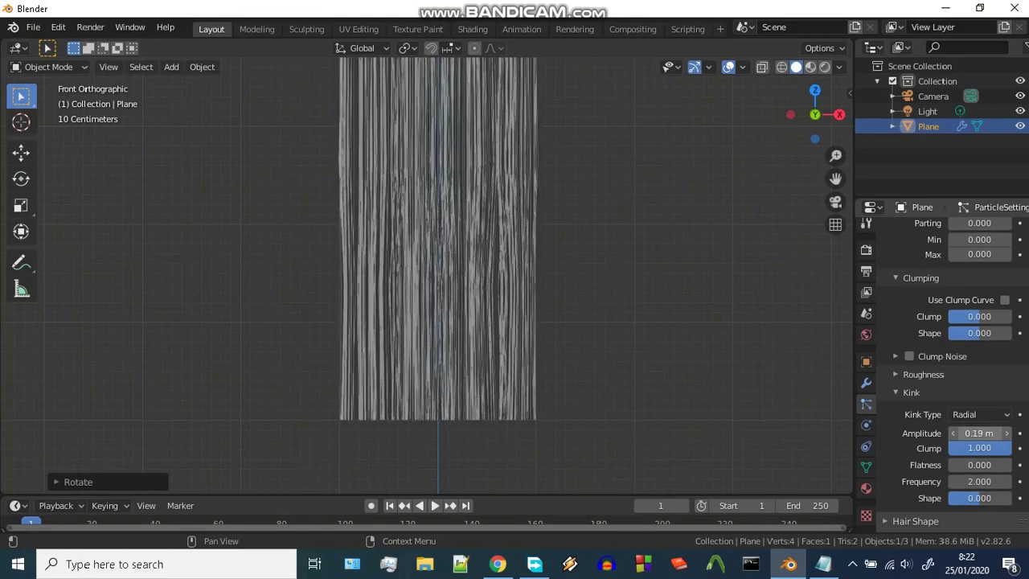
pyautogui.scroll(1, 984, 481)
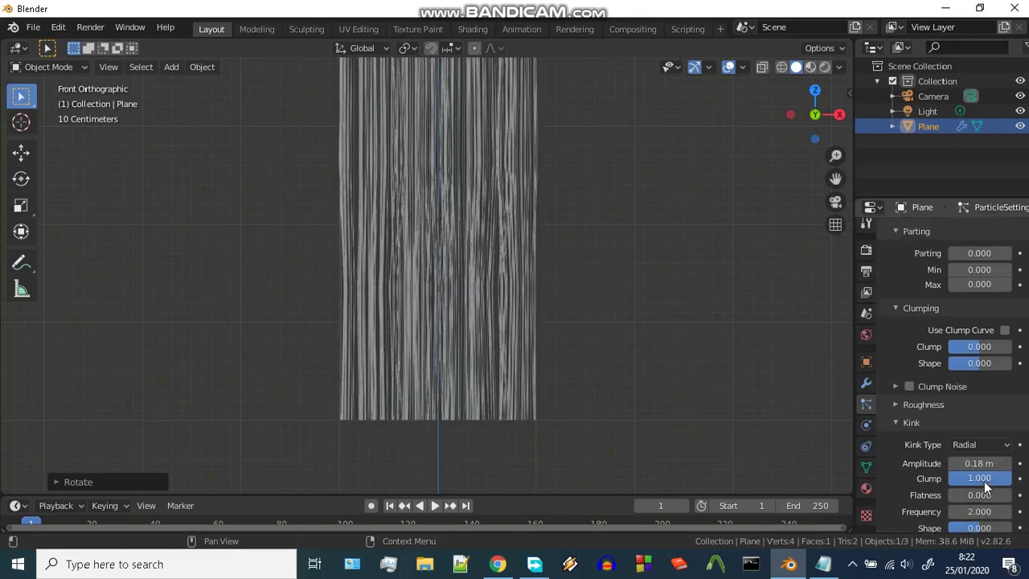
pyautogui.moveTo(979, 347)
pyautogui.mouseDown()
pyautogui.moveTo(1001, 346)
pyautogui.moveTo(1006, 363)
pyautogui.mouseUp()
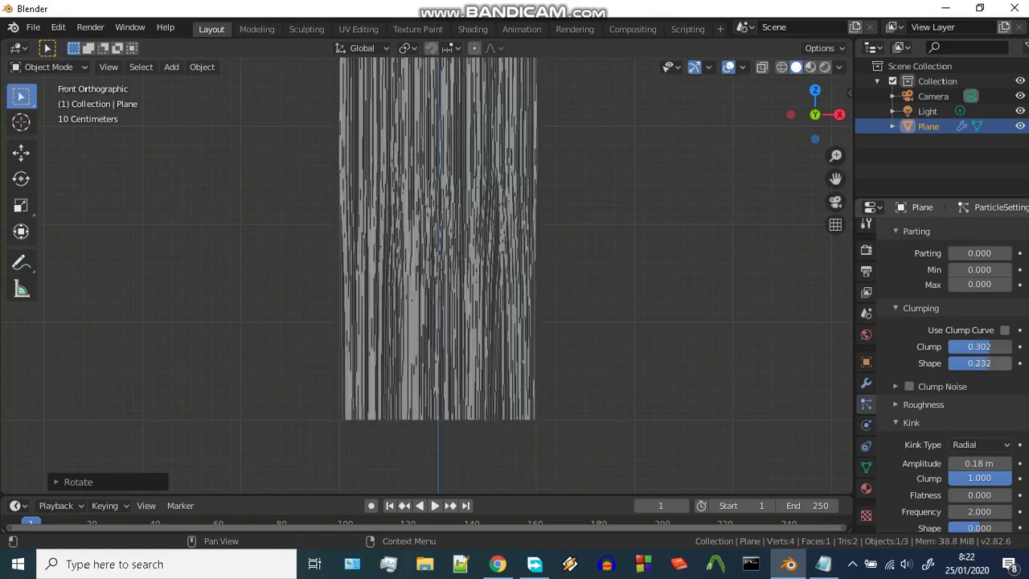
# Step: Expand the hair viewport display settings and adjust the strand steps
pyautogui.scroll(2, 985, 366)
pyautogui.scroll(2, 985, 366)
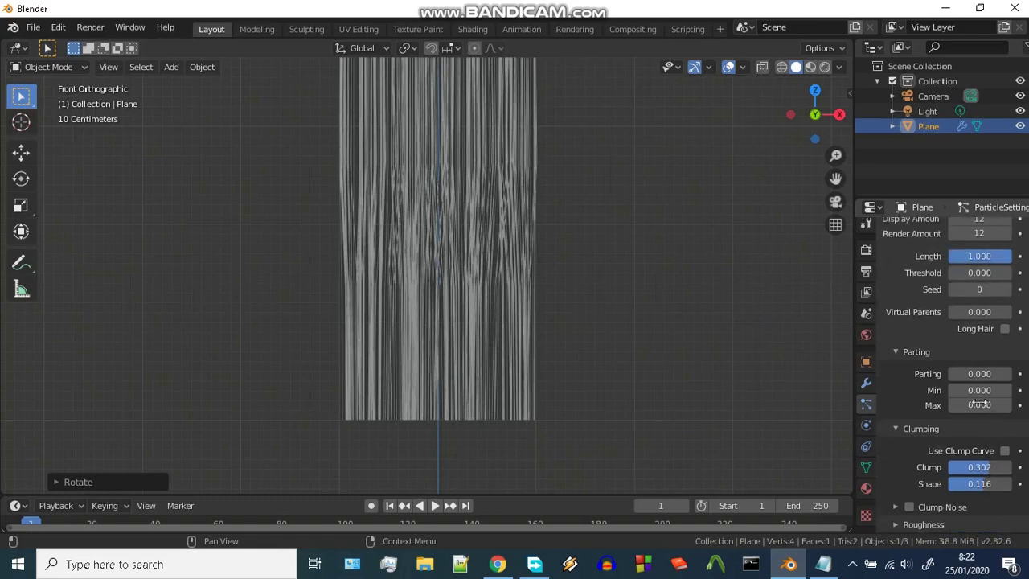
pyautogui.scroll(1, 984, 367)
pyautogui.scroll(2, 984, 369)
pyautogui.scroll(1, 985, 398)
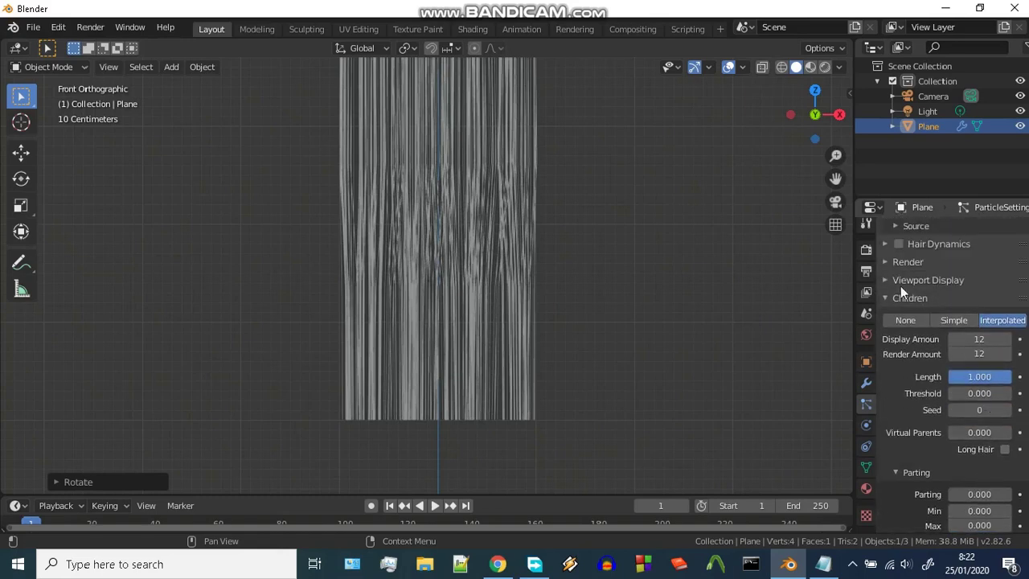
pyautogui.click(884, 279)
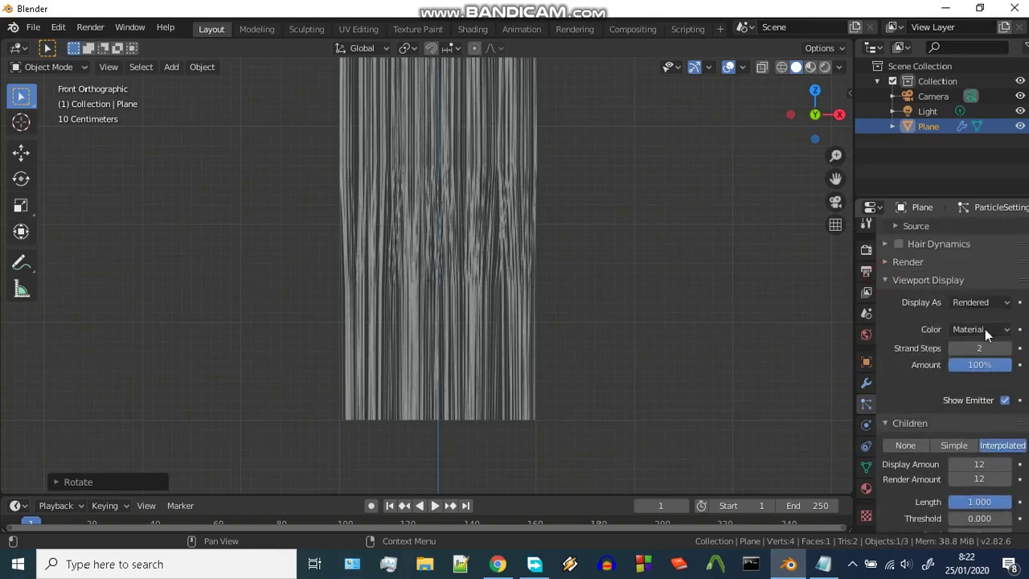
pyautogui.moveTo(980, 348)
pyautogui.mouseDown()
pyautogui.moveTo(997, 348)
pyautogui.moveTo(969, 348)
pyautogui.mouseUp()
# Step: Try parting on the strands and keep the clump amount at 0.302
pyautogui.scroll(-1, 995, 394)
pyautogui.scroll(-2, 995, 390)
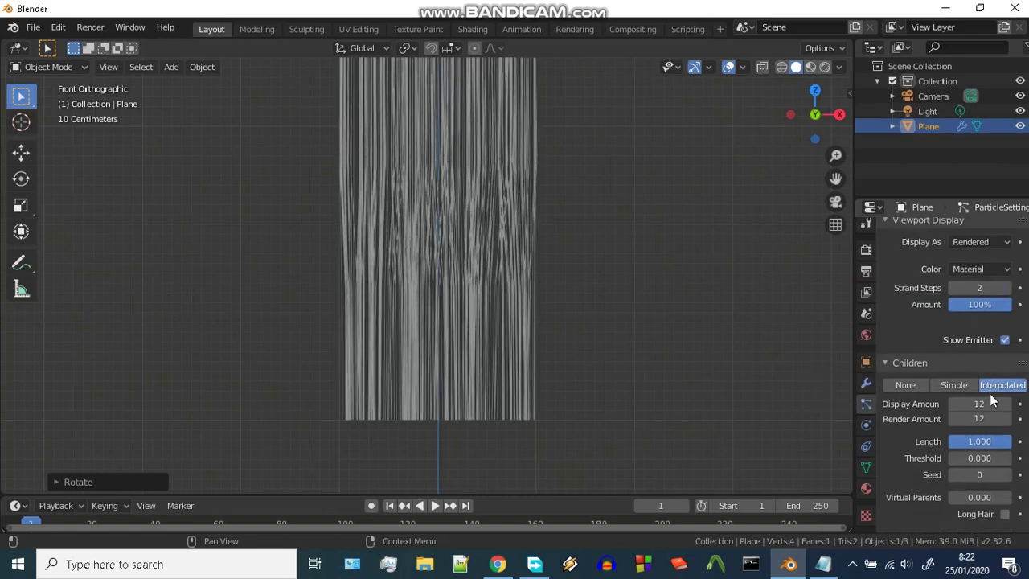
pyautogui.scroll(-2, 993, 402)
pyautogui.scroll(-2, 990, 414)
pyautogui.scroll(-1, 989, 416)
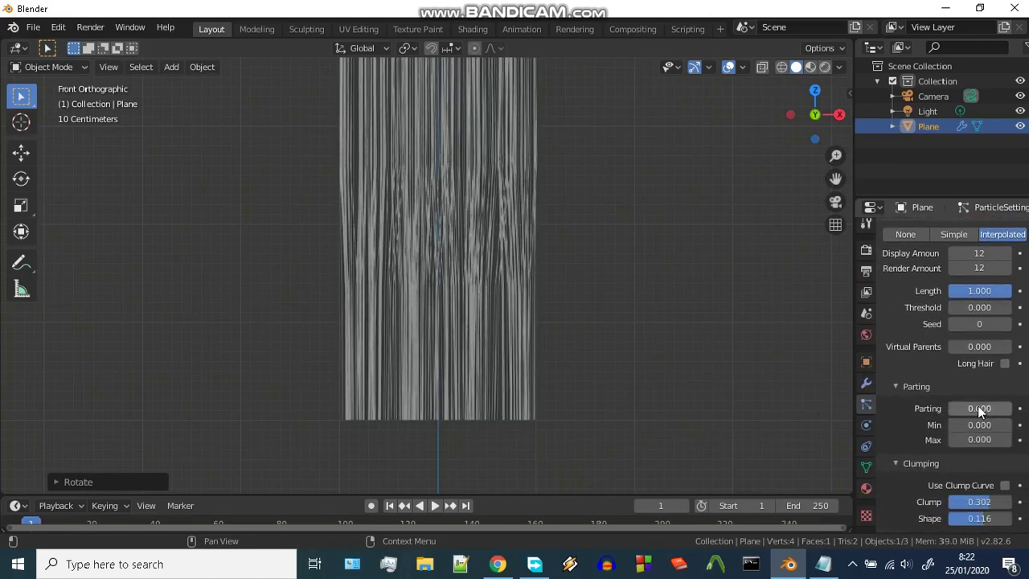
pyautogui.moveTo(978, 407)
pyautogui.mouseDown()
pyautogui.moveTo(964, 410)
pyautogui.moveTo(970, 427)
pyautogui.mouseUp()
pyautogui.scroll(-1, 982, 452)
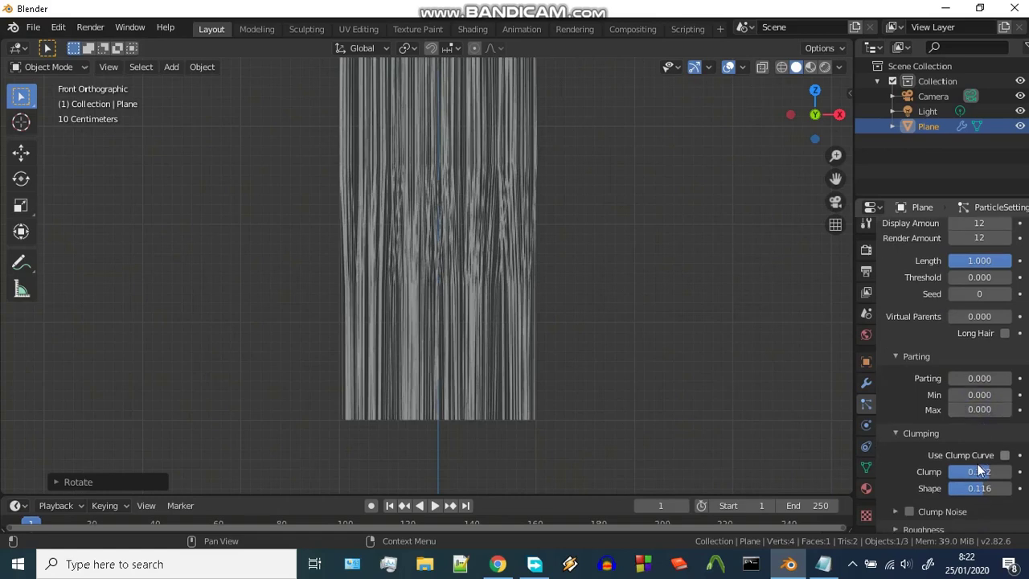
pyautogui.moveTo(979, 471); pyautogui.dragTo(994, 489)
# Step: Inspect clump noise and the roughness curve, leaving both off
pyautogui.scroll(-3, 994, 490)
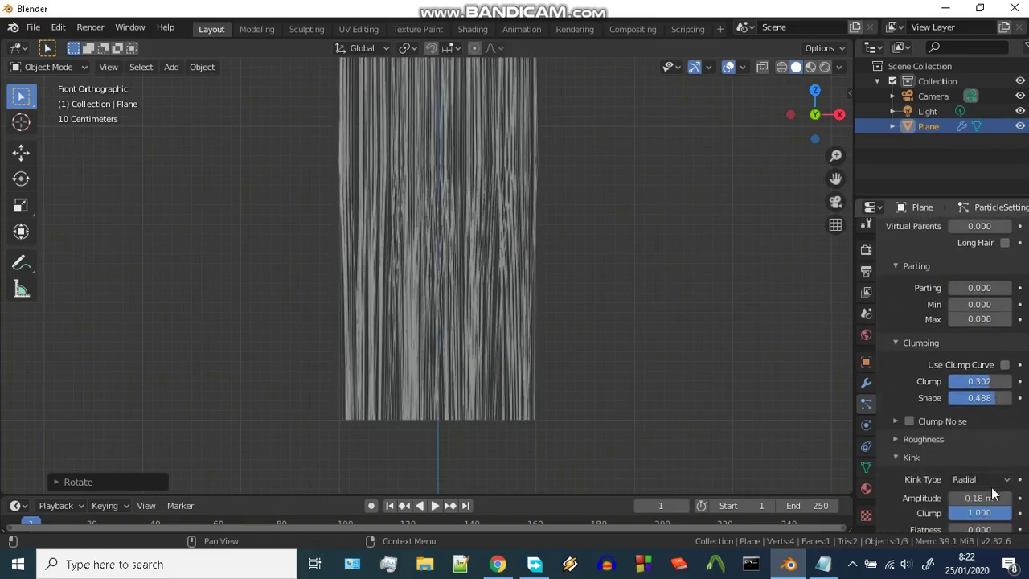
pyautogui.click(897, 419)
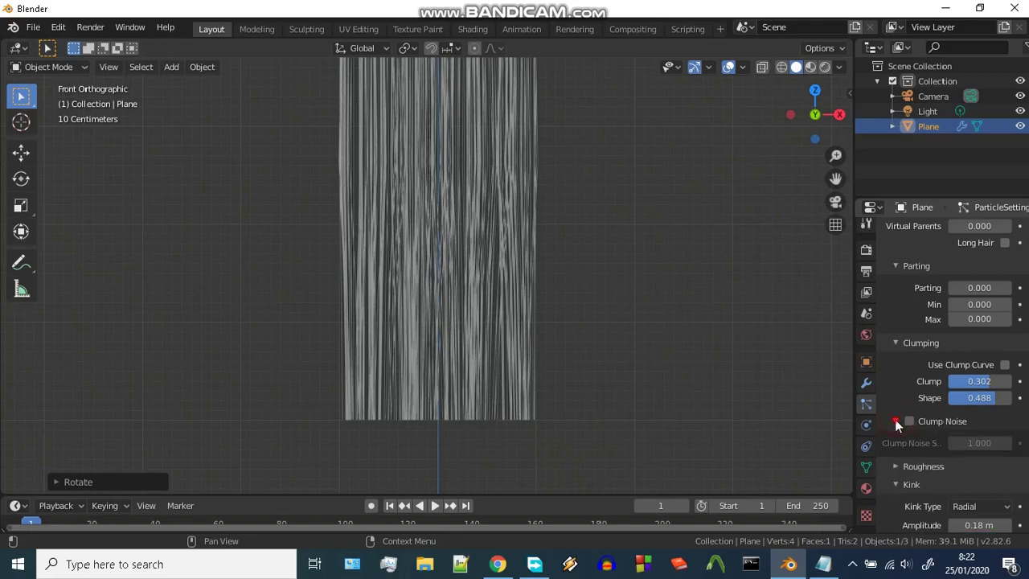
pyautogui.click(895, 419)
pyautogui.click(897, 436)
pyautogui.scroll(-1, 905, 434)
pyautogui.scroll(-2, 925, 431)
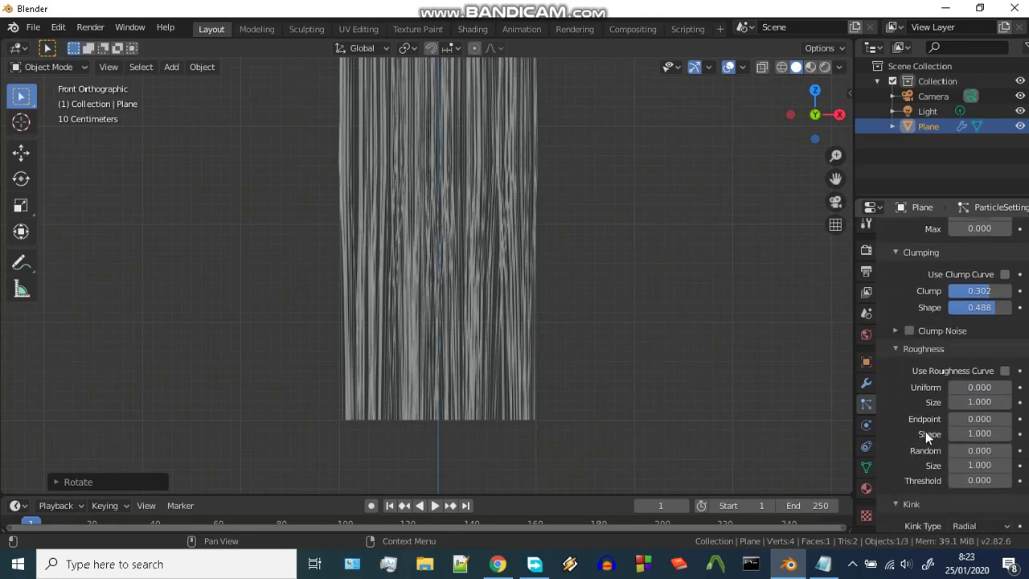
pyautogui.click(1005, 372)
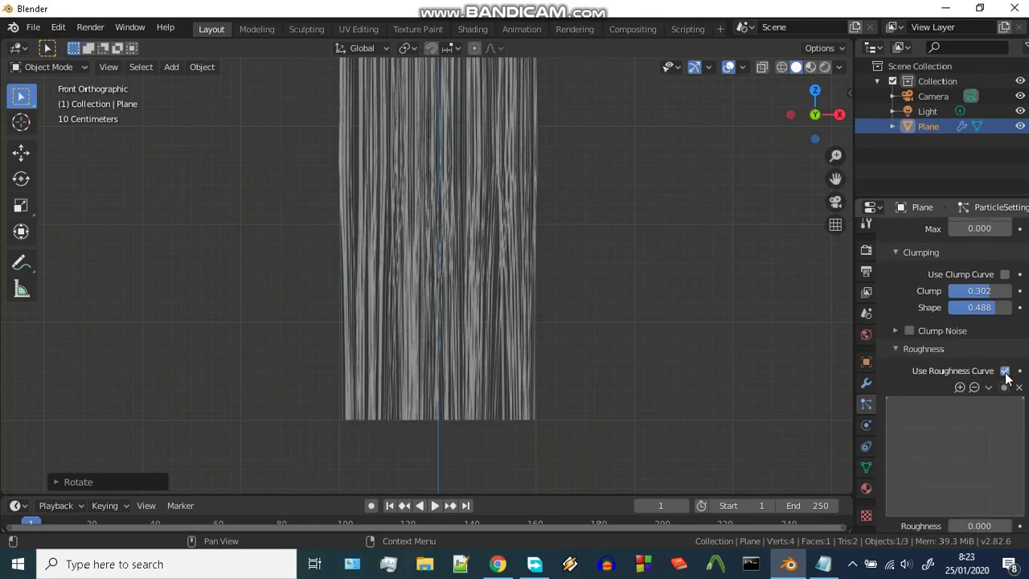
pyautogui.click(1005, 372)
pyautogui.scroll(-1, 984, 465)
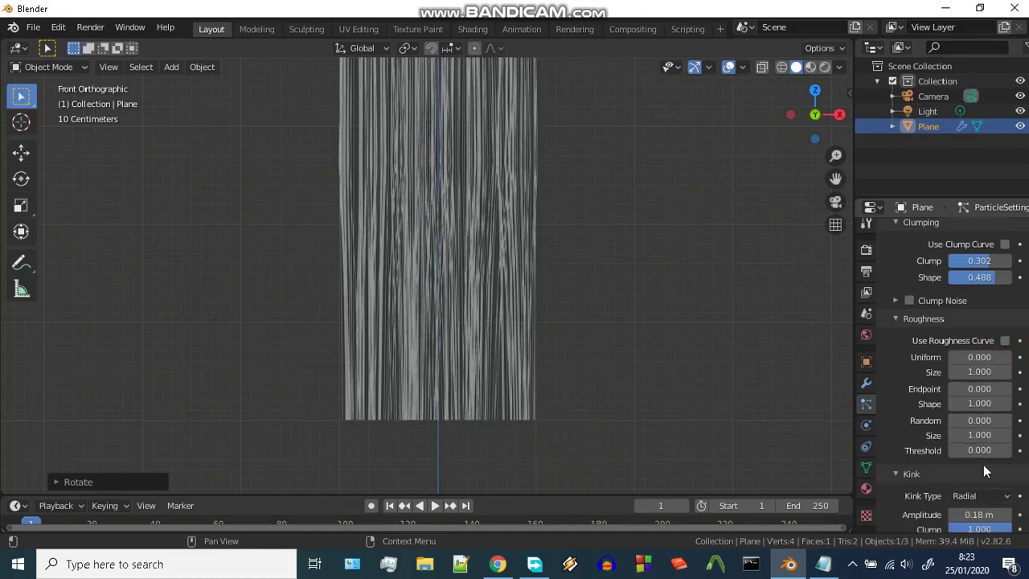
pyautogui.scroll(-1, 983, 465)
pyautogui.scroll(-2, 982, 465)
pyautogui.scroll(-1, 982, 465)
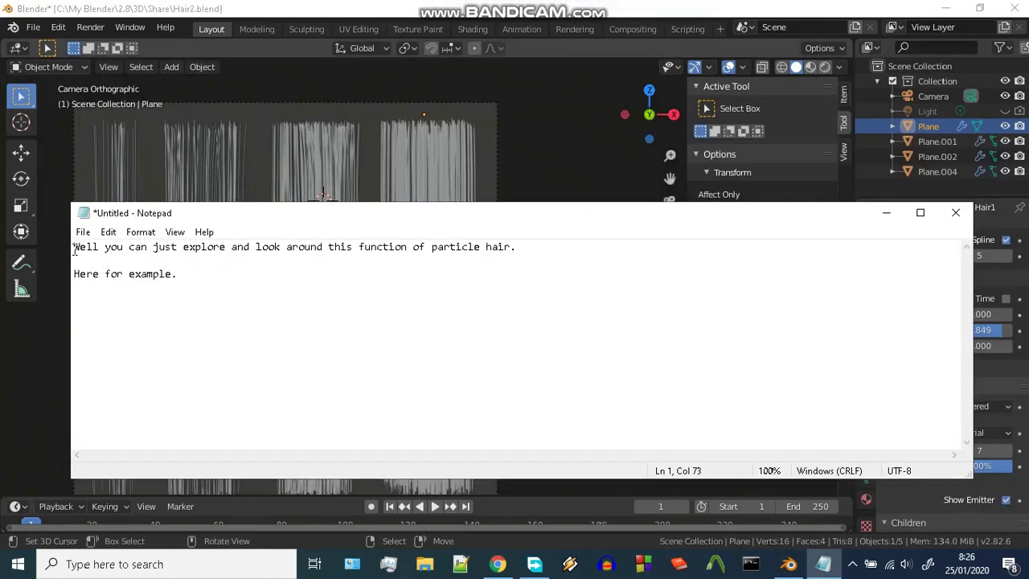
# Step: Select the lines of the Notepad note about exploring particle hair
pyautogui.keyDown('shift'); pyautogui.click(74, 250); pyautogui.keyUp('shift')
pyautogui.moveTo(74, 250); pyautogui.dragTo(142, 252)
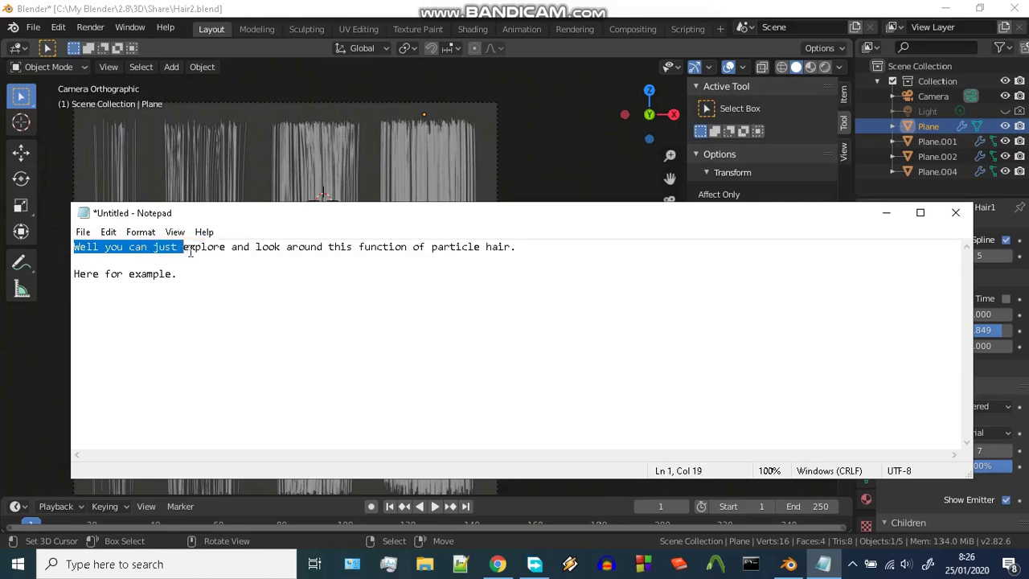
pyautogui.moveTo(255, 252); pyautogui.dragTo(452, 252)
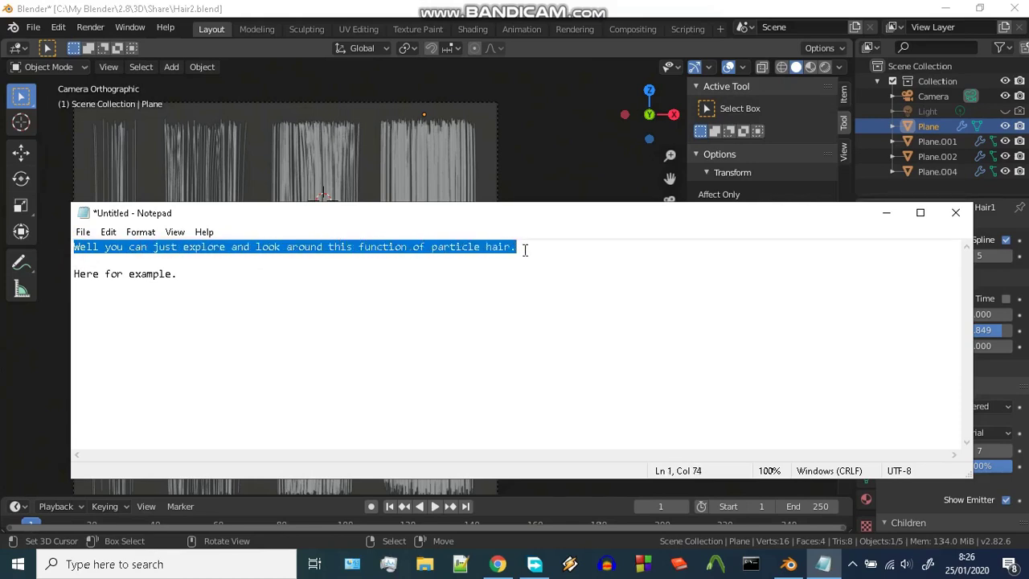
pyautogui.moveTo(525, 250); pyautogui.dragTo(528, 278)
# Step: Return to Blender, centre the four hair cards and scroll to the clumping settings
pyautogui.click(494, 11)
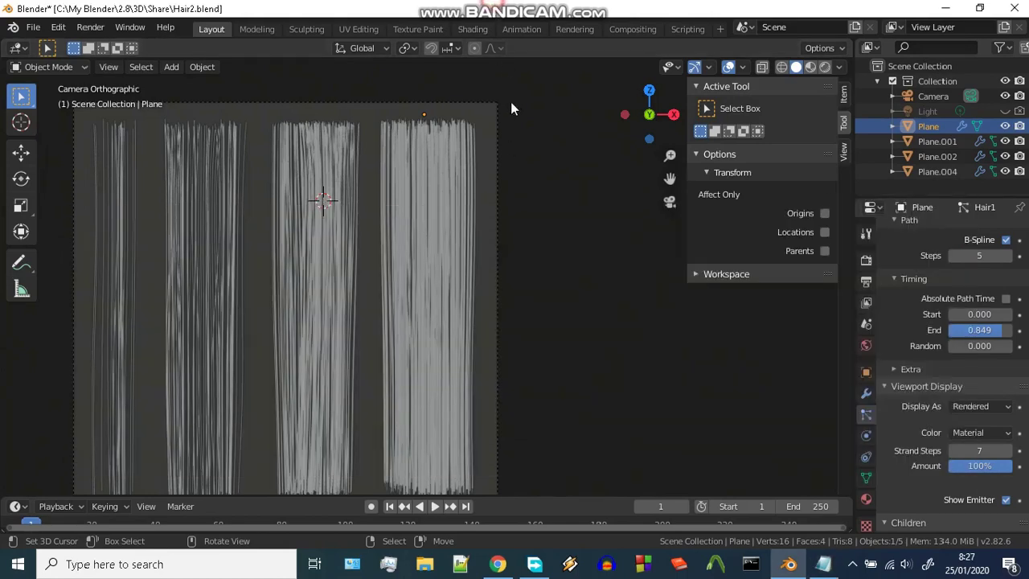
pyautogui.keyDown('shift'); pyautogui.moveTo(435, 287); pyautogui.dragTo(503, 275, button='middle'); pyautogui.keyUp('shift')
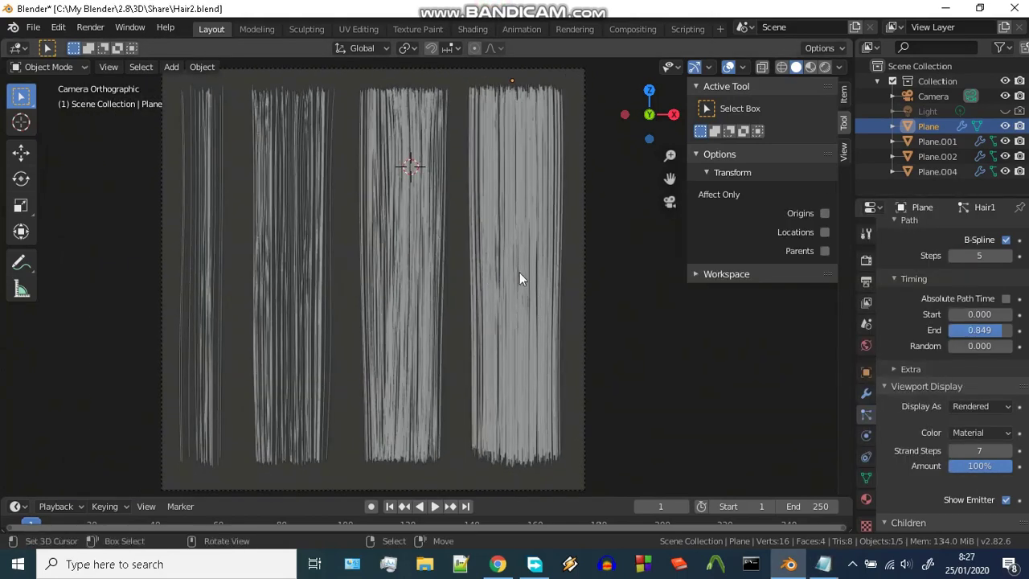
pyautogui.scroll(4, 945, 338)
pyautogui.scroll(8, 965, 331)
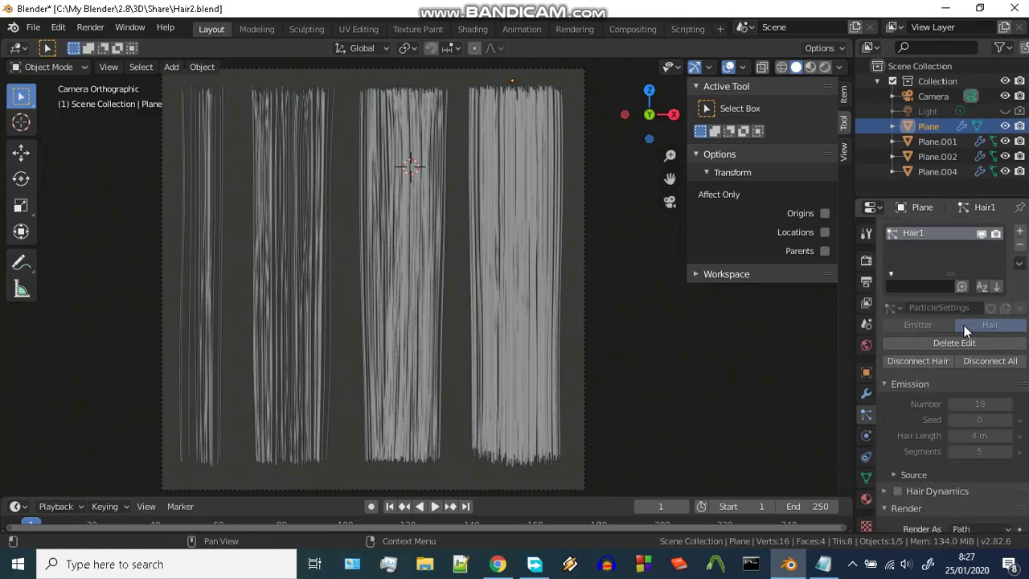
pyautogui.scroll(-5, 965, 333)
pyautogui.scroll(-4, 964, 336)
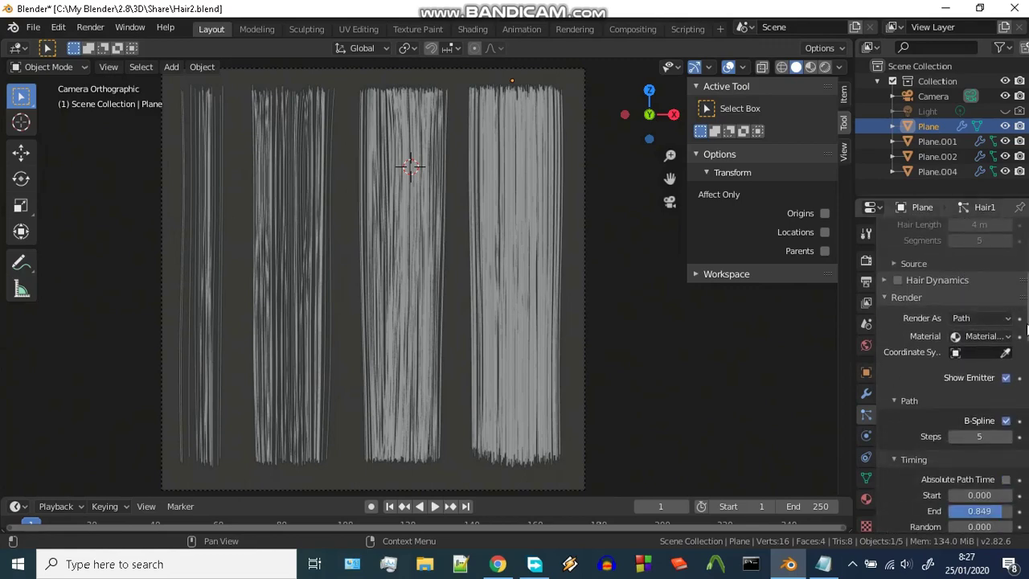
pyautogui.scroll(-3, 1024, 331)
pyautogui.scroll(-2, 1024, 331)
pyautogui.scroll(-3, 1021, 338)
pyautogui.scroll(-1, 1020, 353)
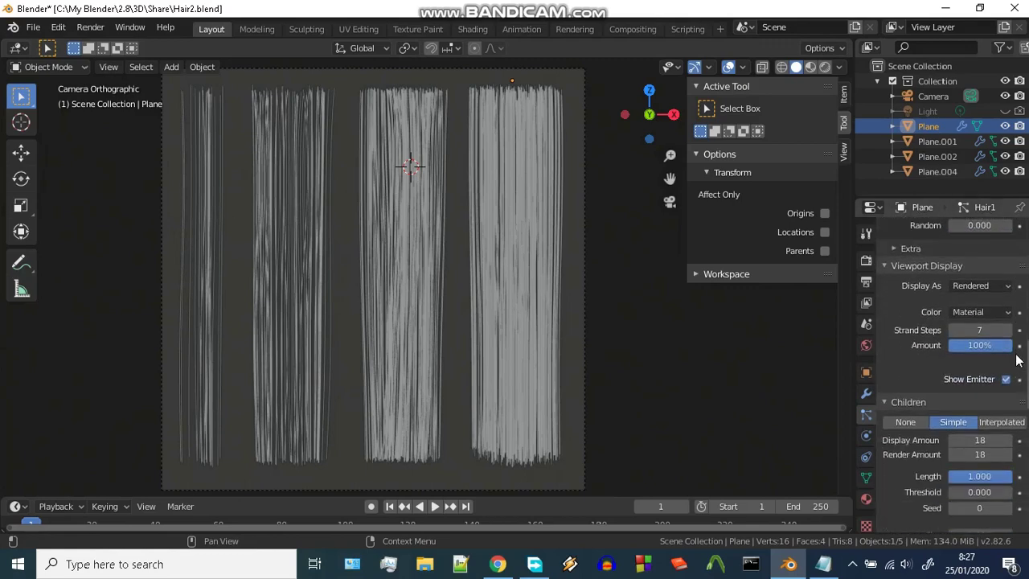
pyautogui.scroll(-4, 1016, 366)
pyautogui.scroll(-1, 1017, 370)
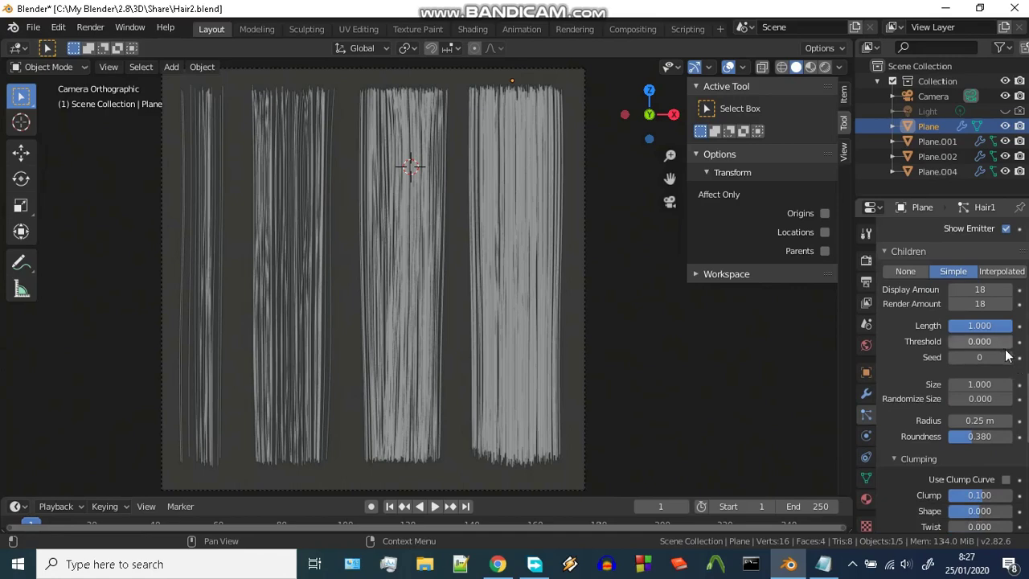
pyautogui.scroll(-2, 1015, 367)
pyautogui.scroll(-2, 1013, 364)
pyautogui.scroll(1, 1011, 361)
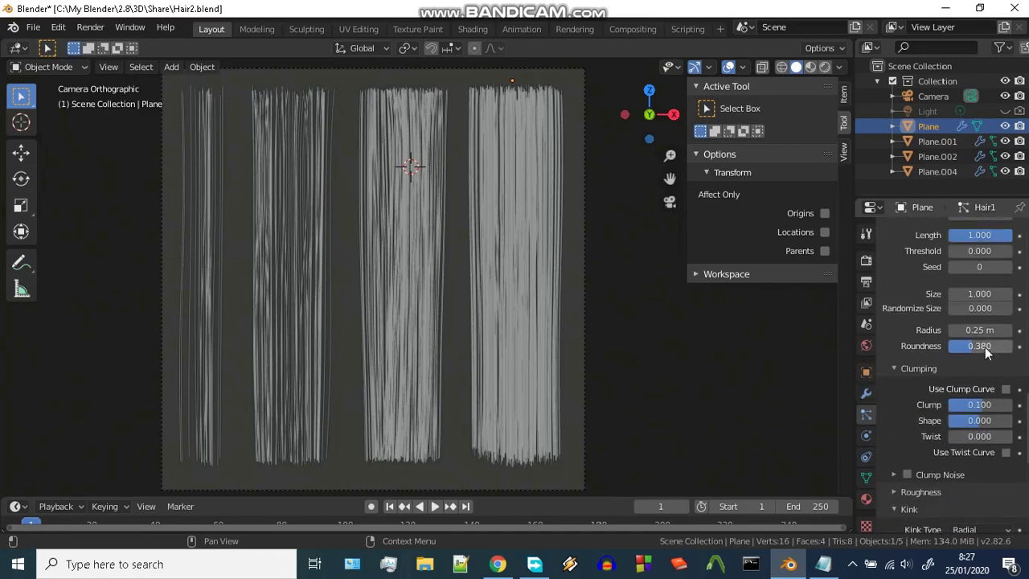
# Step: Set the clump shape to 0.176 and preview the hair in Rendered shading
pyautogui.moveTo(985, 347)
pyautogui.mouseDown()
pyautogui.moveTo(1005, 347)
pyautogui.moveTo(982, 346)
pyautogui.moveTo(995, 366)
pyautogui.mouseUp()
pyautogui.scroll(-2, 985, 350)
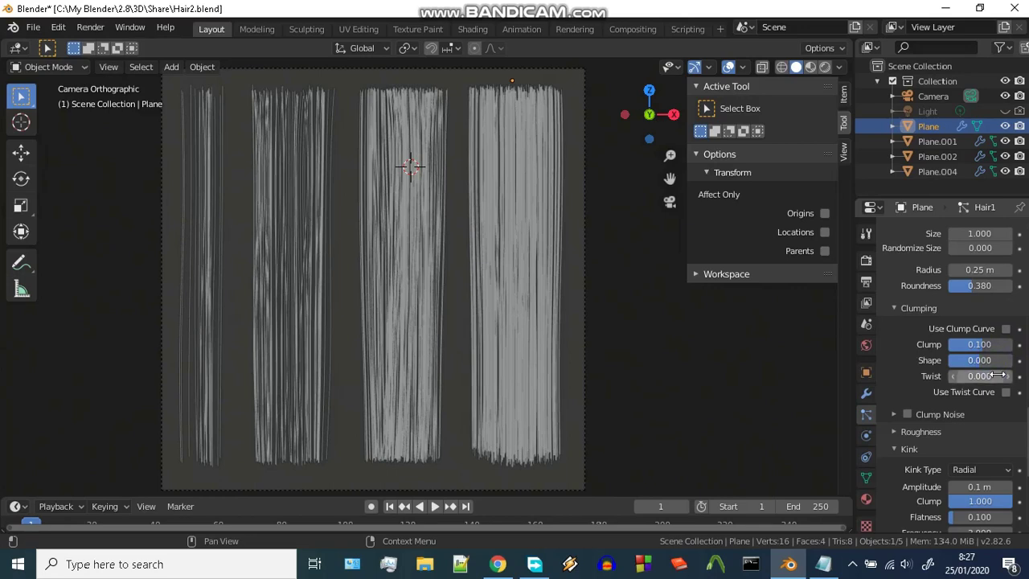
pyautogui.moveTo(995, 365); pyautogui.dragTo(1010, 366)
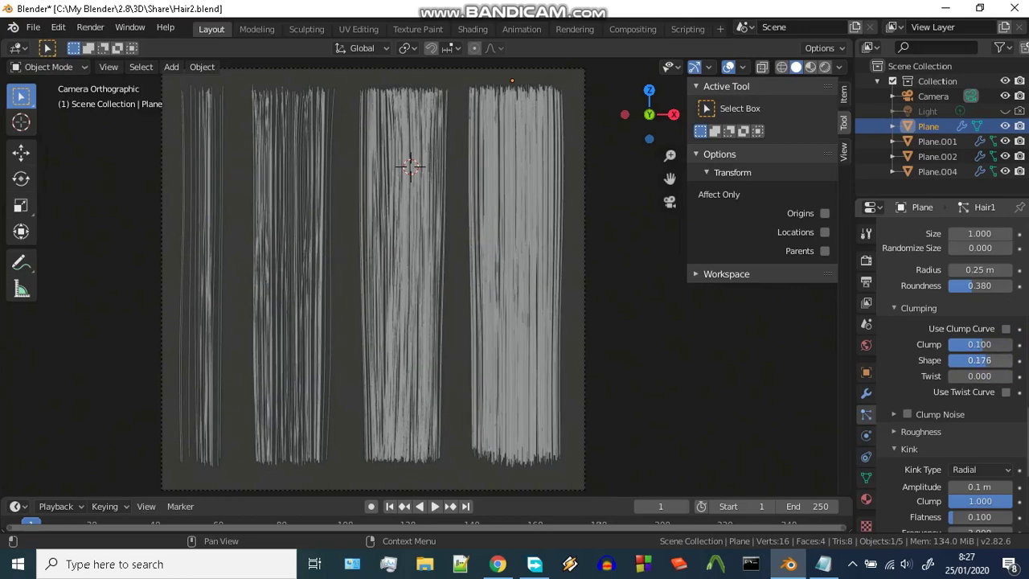
pyautogui.scroll(-1, 984, 381)
pyautogui.scroll(-1, 982, 386)
pyautogui.scroll(-1, 982, 385)
pyautogui.scroll(-1, 989, 399)
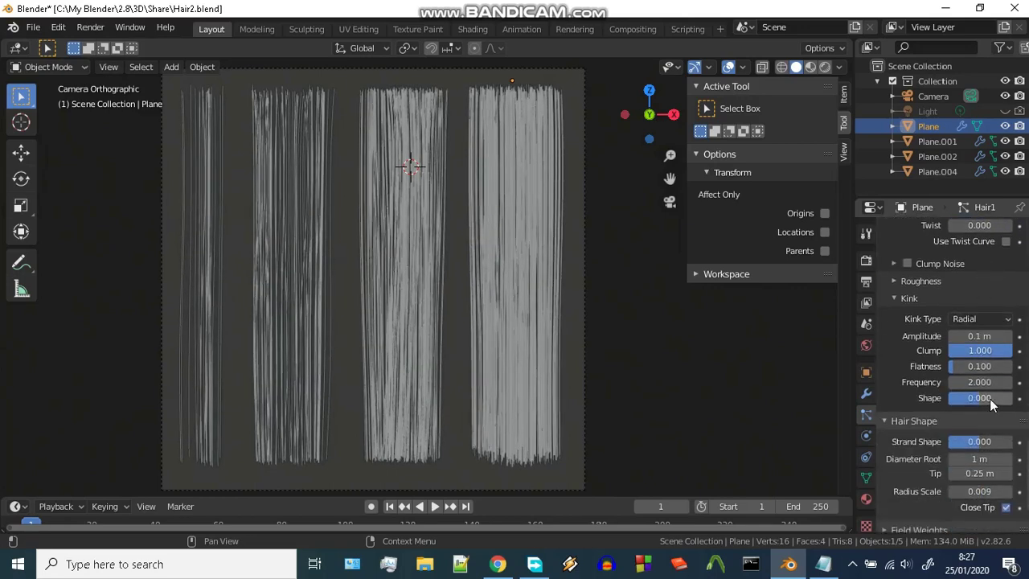
pyautogui.scroll(-1, 990, 399)
pyautogui.scroll(-1, 987, 435)
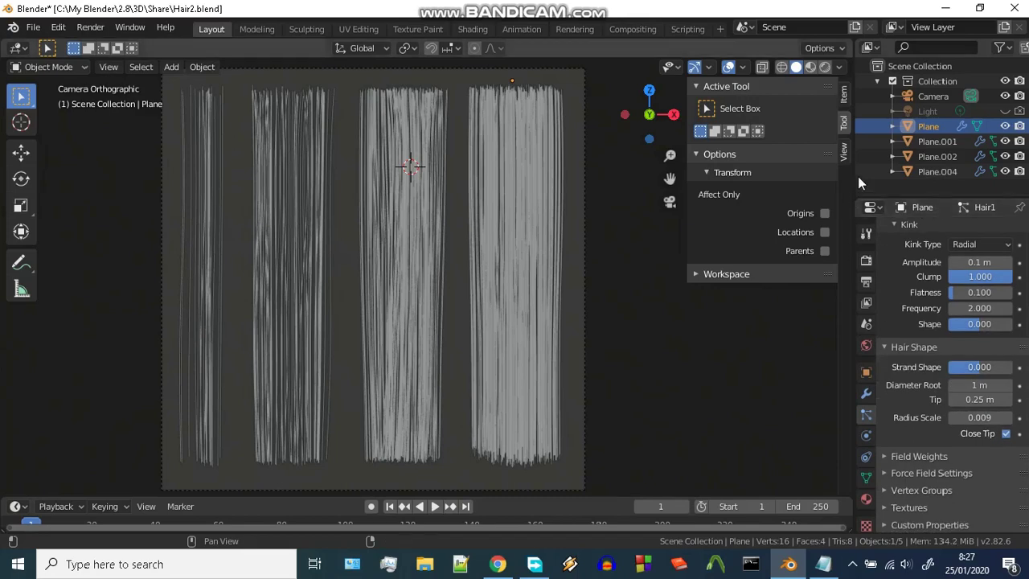
pyautogui.click(823, 68)
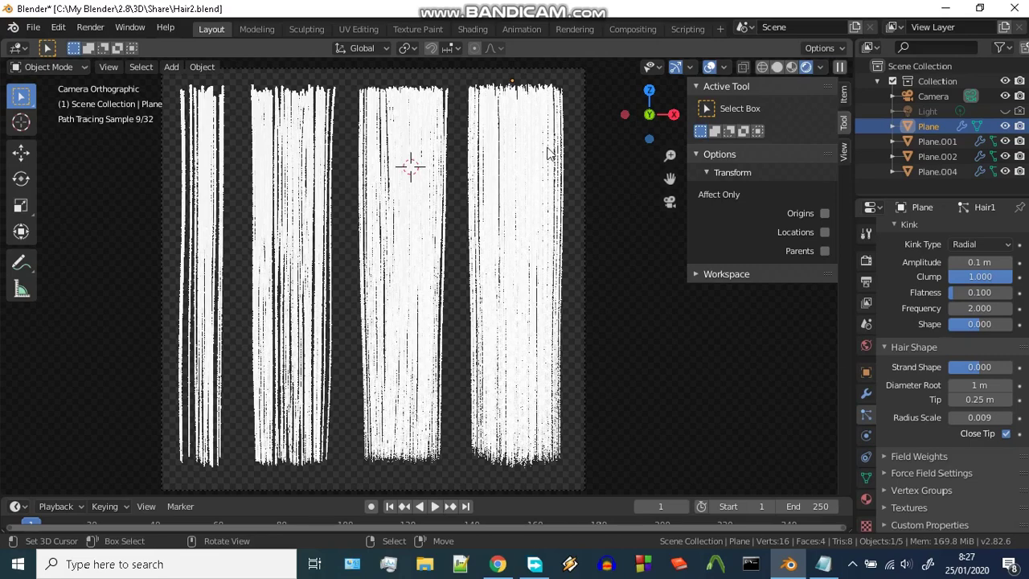
# Step: In the Shading workspace, box-select Material.002's Diffuse BSDF, Emission, Mix Shader and Material Output nodes
pyautogui.click(473, 29)
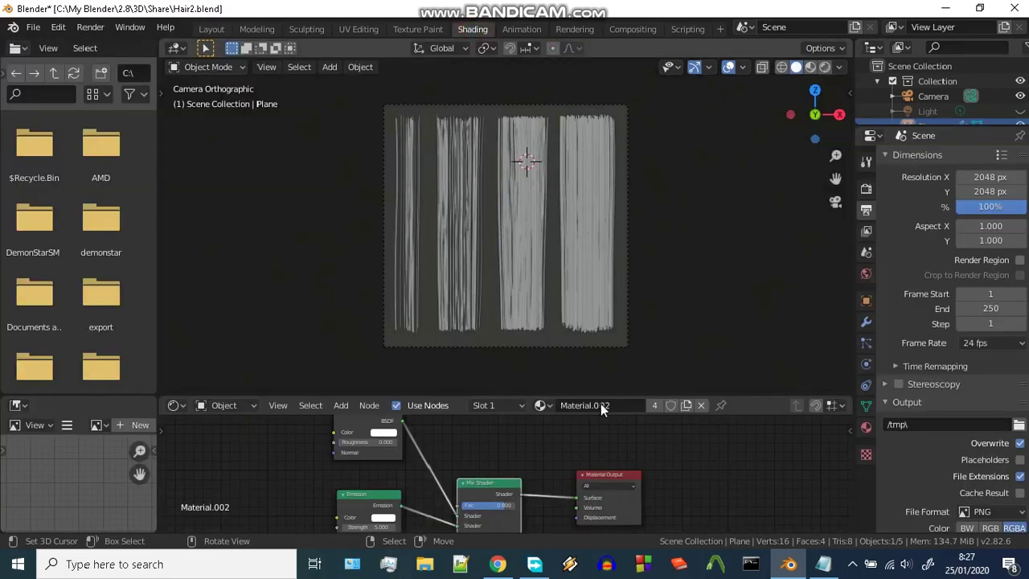
pyautogui.moveTo(573, 397); pyautogui.dragTo(572, 313)
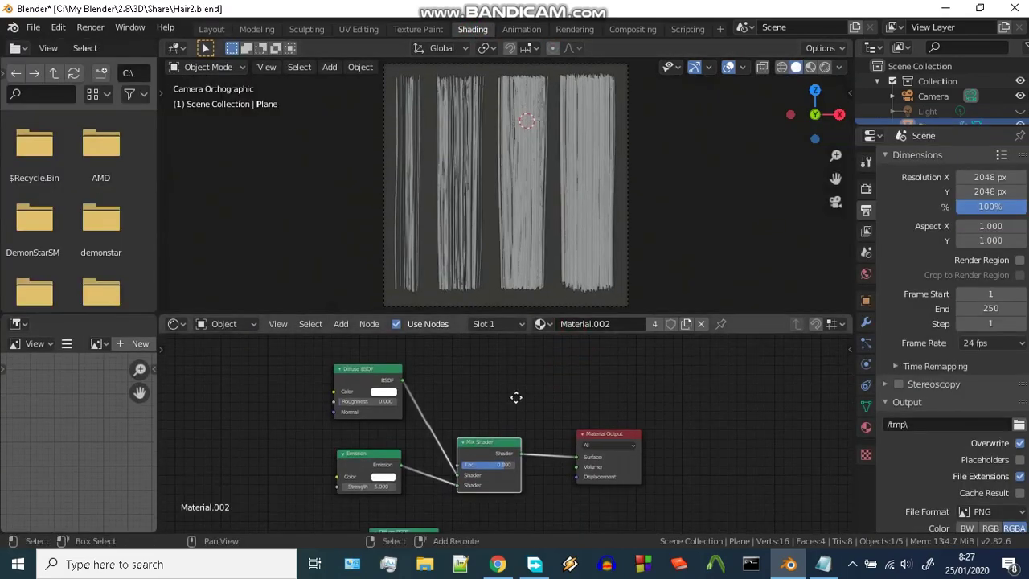
pyautogui.scroll(-1, 517, 397)
pyautogui.scroll(2, 535, 434)
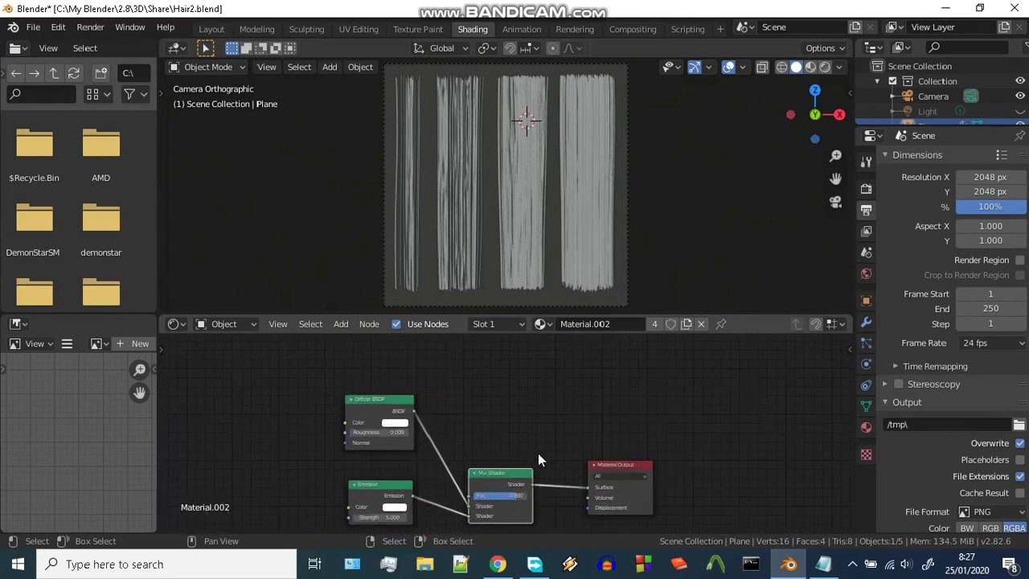
pyautogui.moveTo(528, 432); pyautogui.dragTo(534, 408, button='middle')
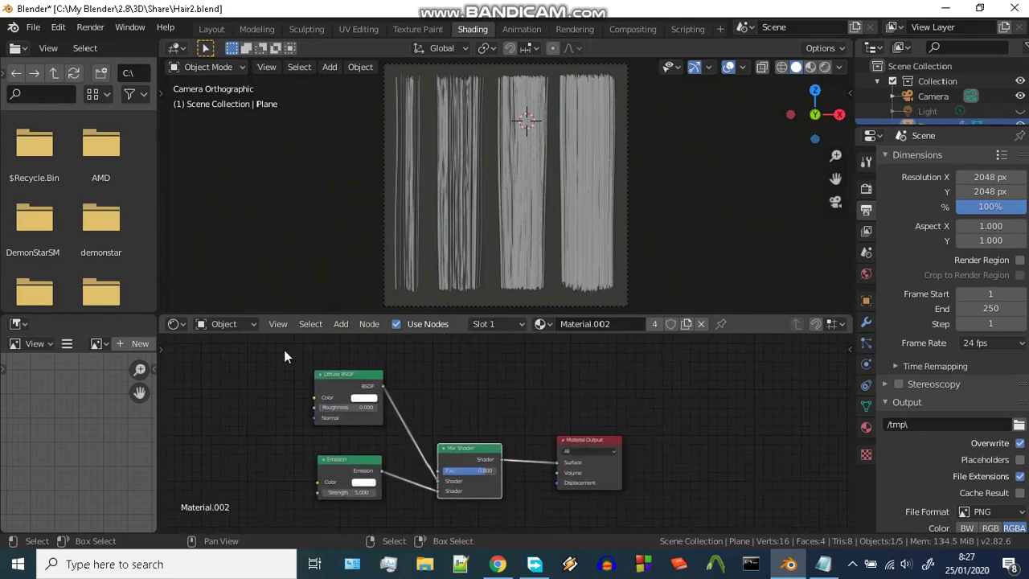
pyautogui.moveTo(284, 357); pyautogui.dragTo(663, 521)
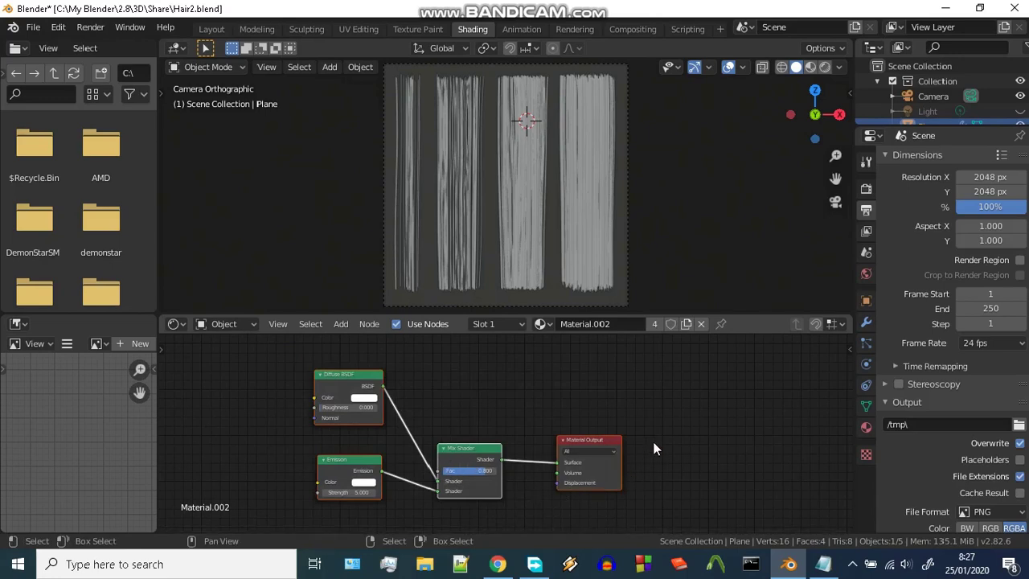
# Step: In Notepad, select the lines explaining the diffuse and emission material
pyautogui.hotkey('alt', 'Tab')
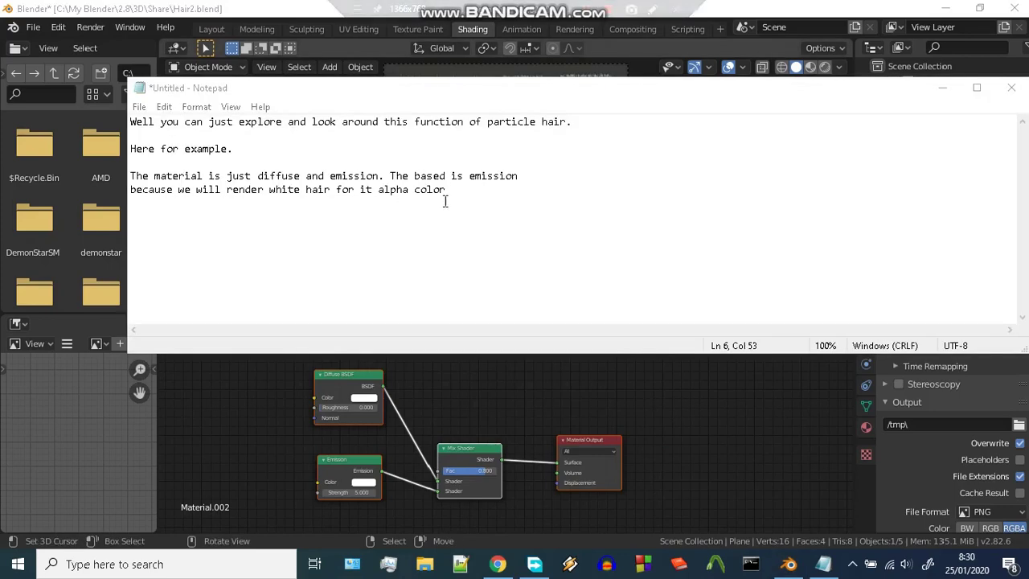
pyautogui.moveTo(132, 175)
pyautogui.mouseDown()
pyautogui.moveTo(225, 176)
pyautogui.moveTo(298, 191)
pyautogui.moveTo(306, 177)
pyautogui.moveTo(517, 179)
pyautogui.mouseUp()
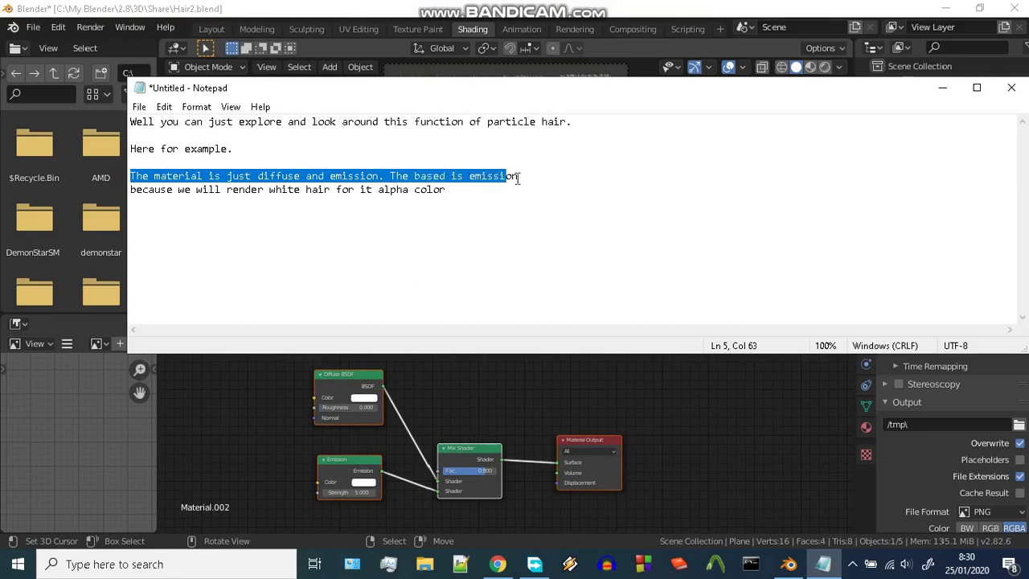
pyautogui.moveTo(266, 166)
pyautogui.mouseDown()
pyautogui.moveTo(159, 192)
pyautogui.moveTo(242, 198)
pyautogui.mouseUp()
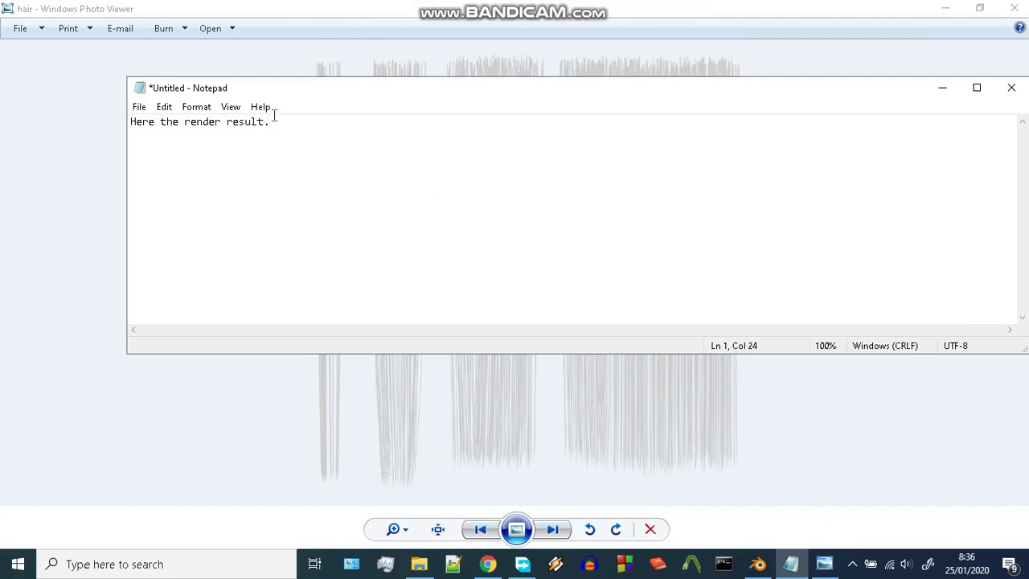
# Step: Inspect the hair render in Photo Viewer at actual size, then fit it back to the window
pyautogui.moveTo(133, 121); pyautogui.dragTo(287, 119)
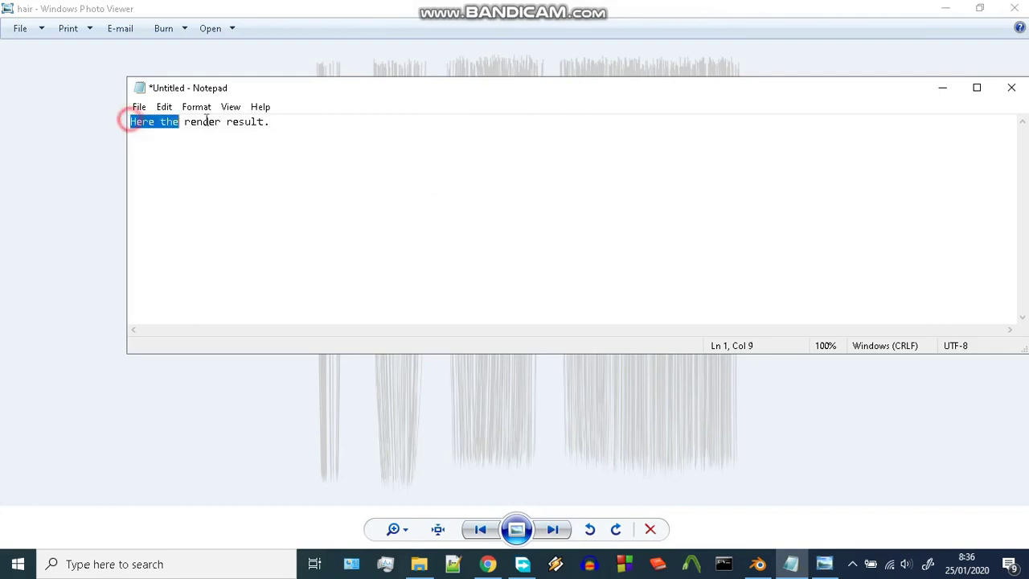
pyautogui.click(356, 9)
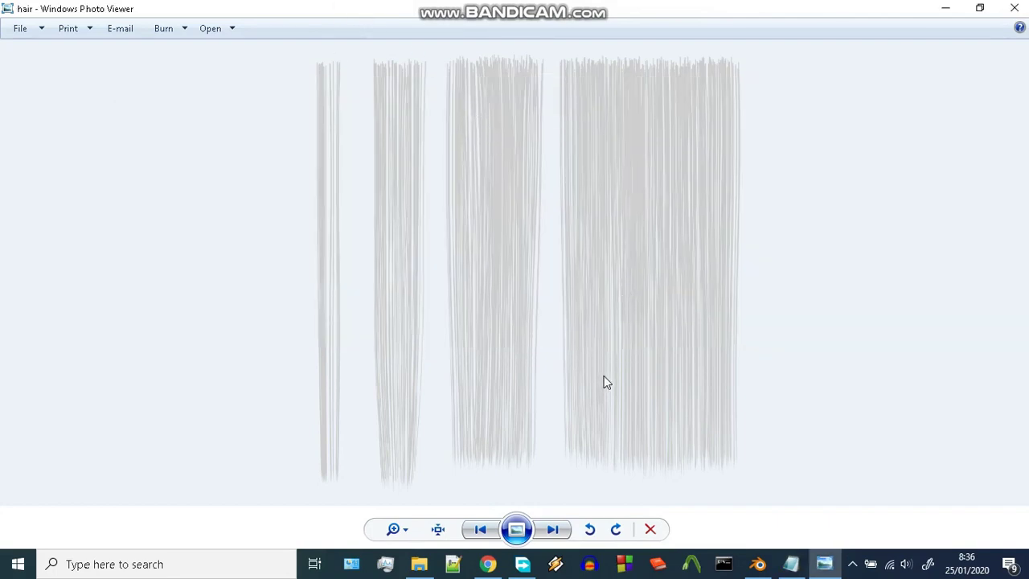
pyautogui.click(437, 529)
pyautogui.moveTo(595, 270)
pyautogui.mouseDown()
pyautogui.moveTo(468, 343)
pyautogui.moveTo(490, 288)
pyautogui.moveTo(481, 411)
pyautogui.moveTo(453, 423)
pyautogui.moveTo(485, 330)
pyautogui.moveTo(558, 233)
pyautogui.moveTo(540, 214)
pyautogui.moveTo(453, 185)
pyautogui.mouseUp()
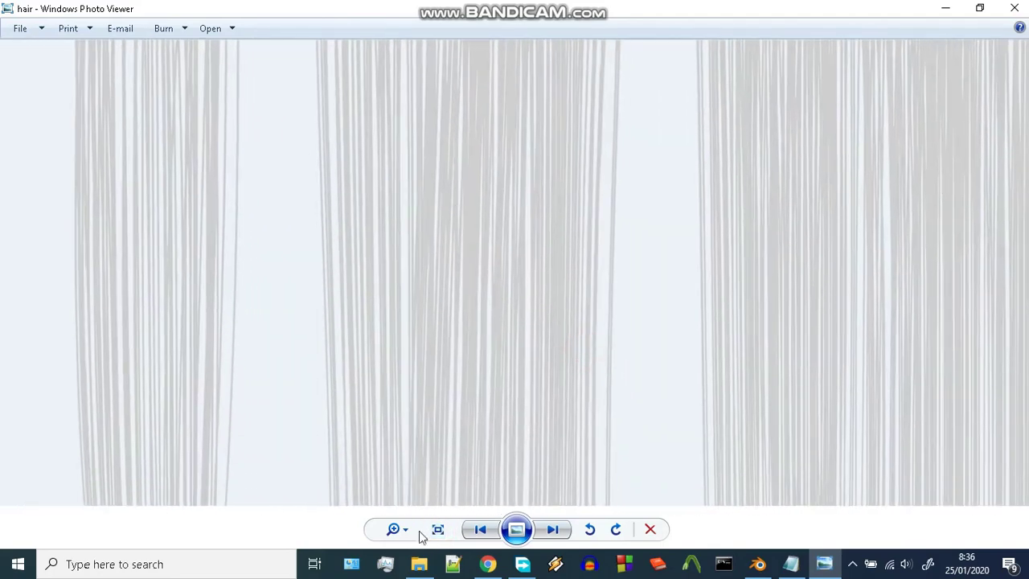
pyautogui.click(436, 531)
pyautogui.click(557, 344)
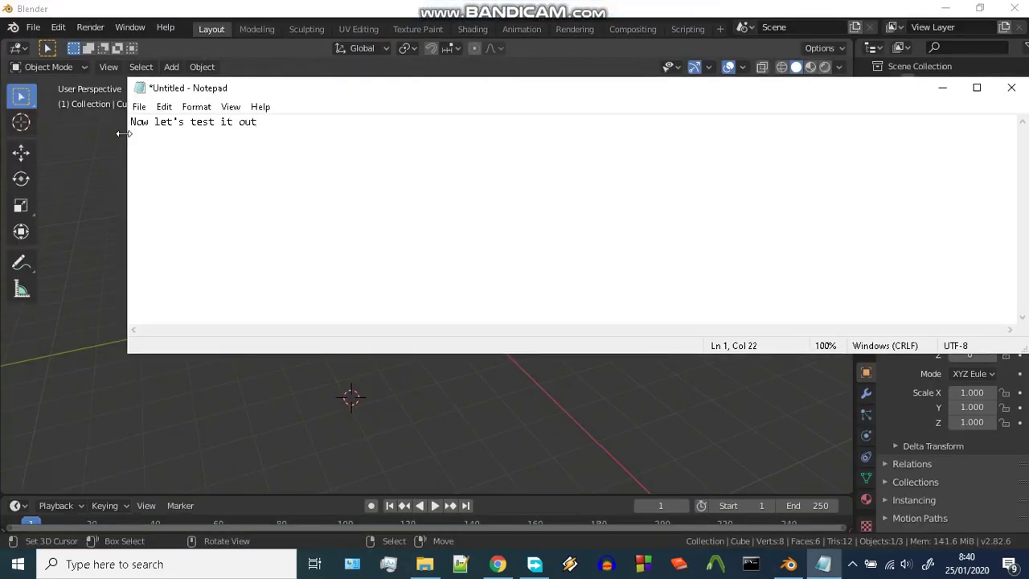
# Step: Back in Blender, delete the default cube
pyautogui.moveTo(129, 124); pyautogui.dragTo(261, 124)
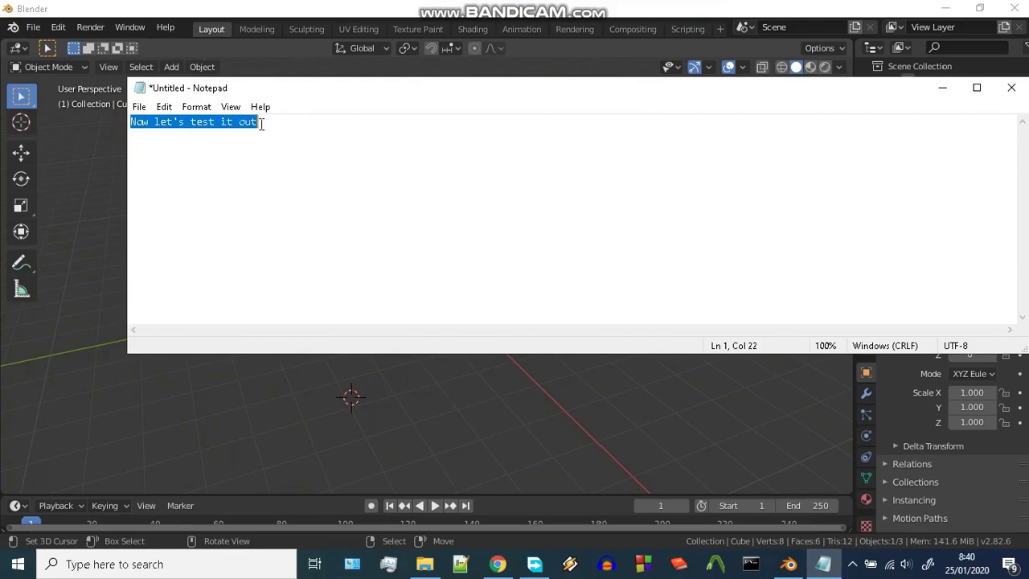
pyautogui.click(378, 11)
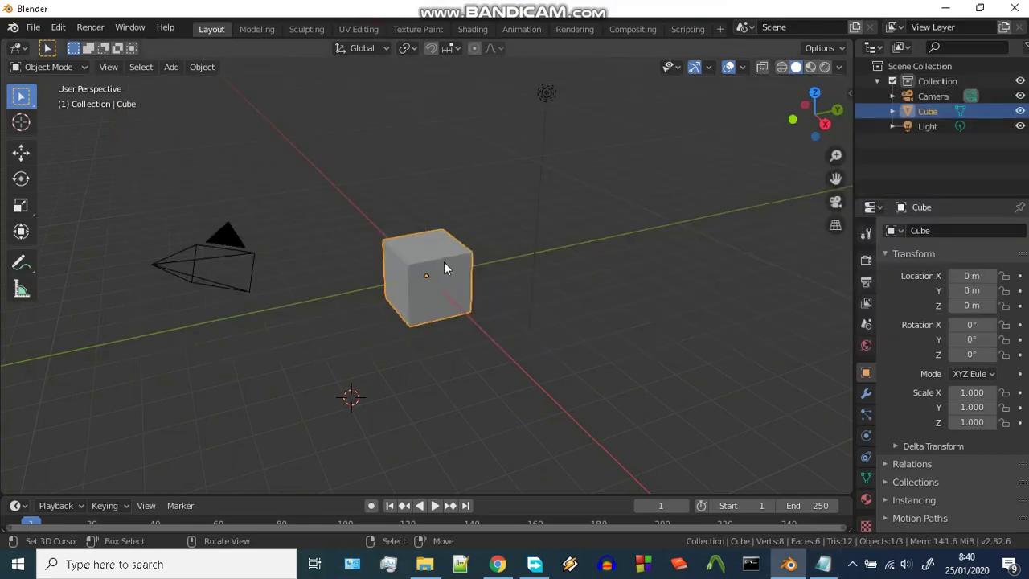
pyautogui.moveTo(444, 261); pyautogui.dragTo(494, 309, button='middle')
pyautogui.press('x')
pyautogui.click(482, 309)
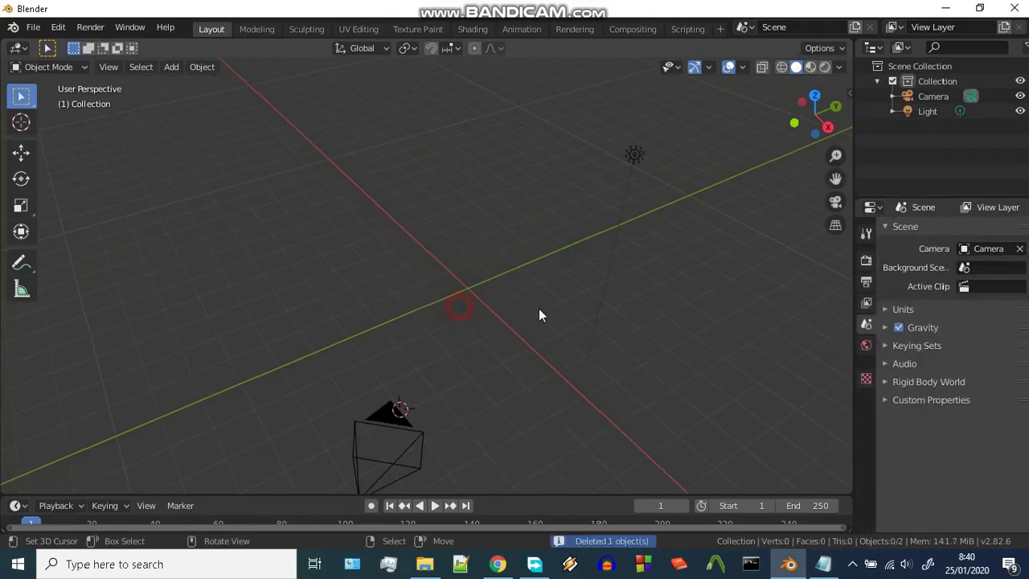
# Step: Snap the 3D cursor to the world origin and add a plane there
pyautogui.hotkey('shift', 'a')
pyautogui.click(591, 255)
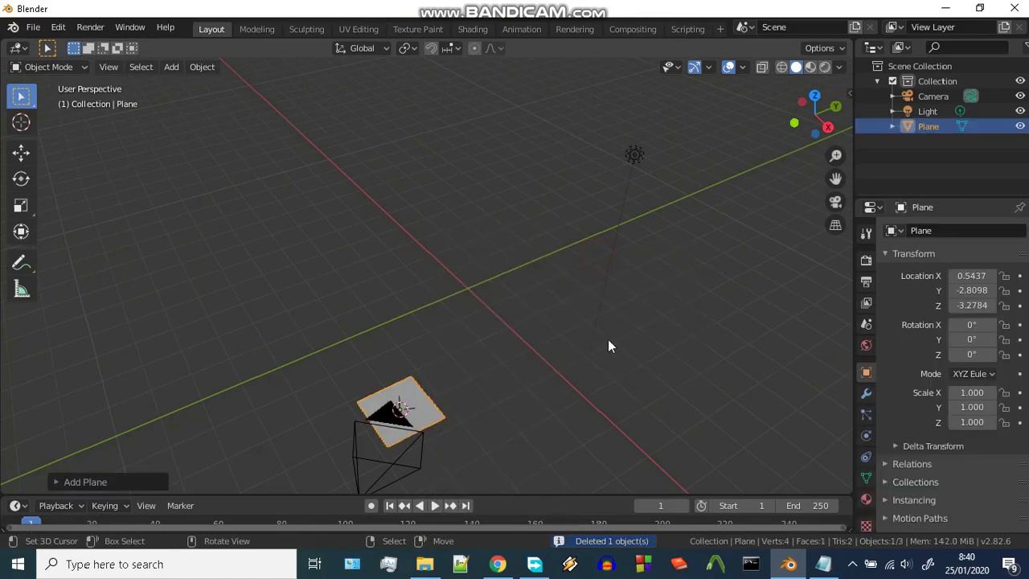
pyautogui.moveTo(608, 346); pyautogui.dragTo(590, 351, button='middle')
pyautogui.press('x')
pyautogui.click(567, 348)
pyautogui.hotkey('shift', 's')
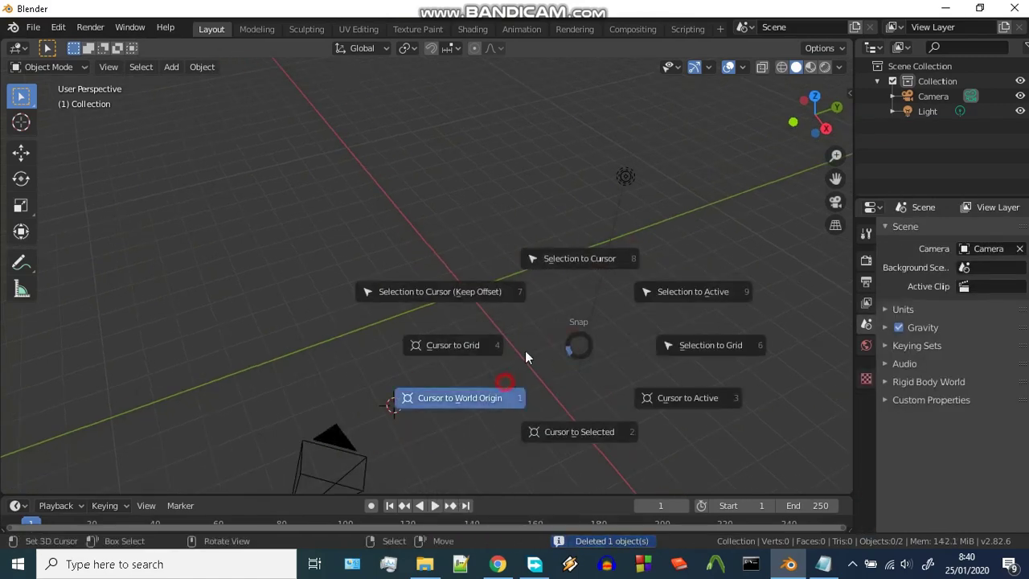
pyautogui.click(525, 351)
pyautogui.hotkey('shift', 'a')
pyautogui.click(591, 260)
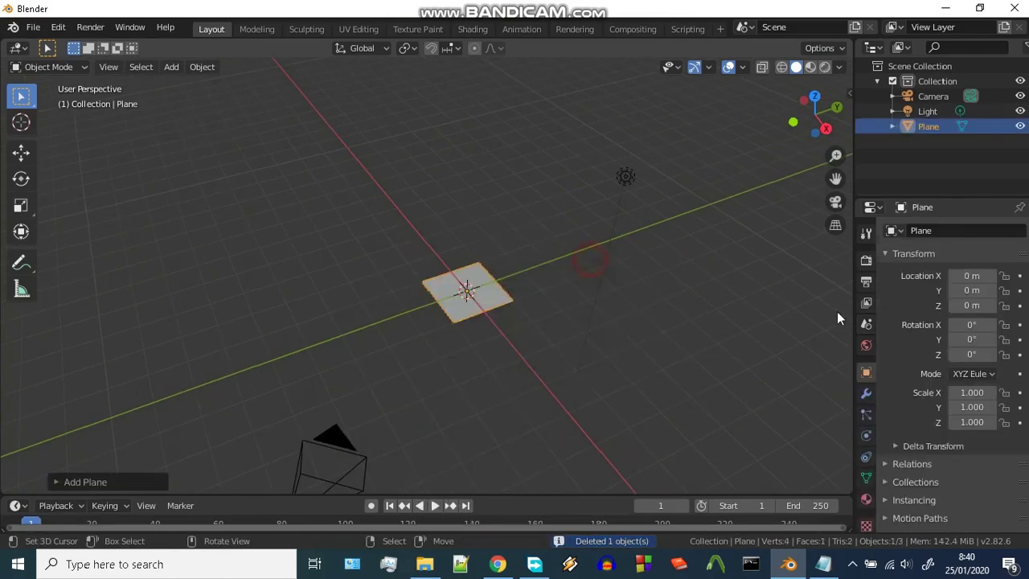
# Step: Assign the existing Material to the plane and switch to the Shading workspace
pyautogui.click(866, 499)
pyautogui.click(891, 294)
pyautogui.click(768, 302)
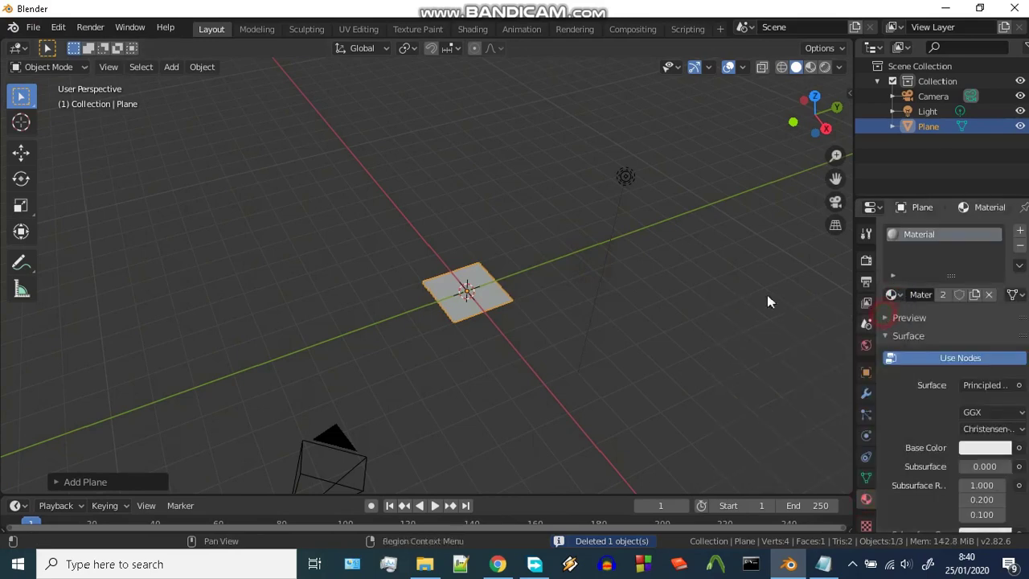
pyautogui.click(473, 28)
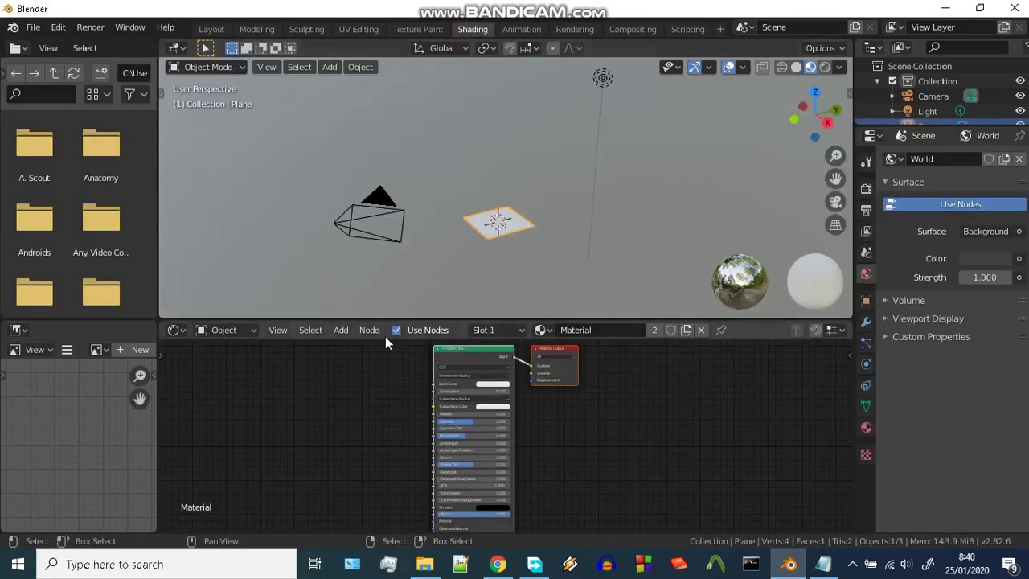
# Step: Add an Image Texture node and link its Color to the Base Color input
pyautogui.hotkey('shift', 'a')
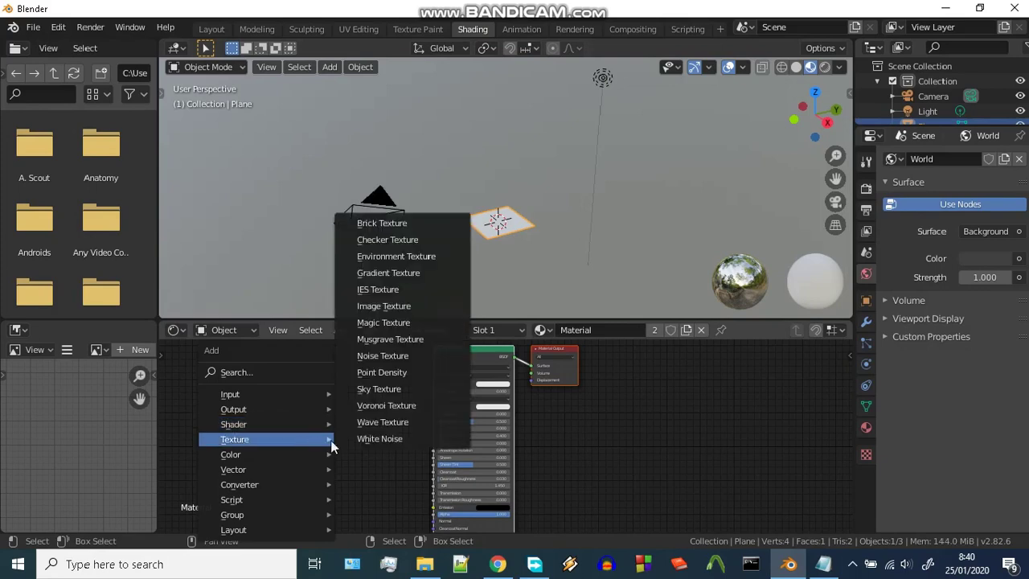
pyautogui.click(403, 310)
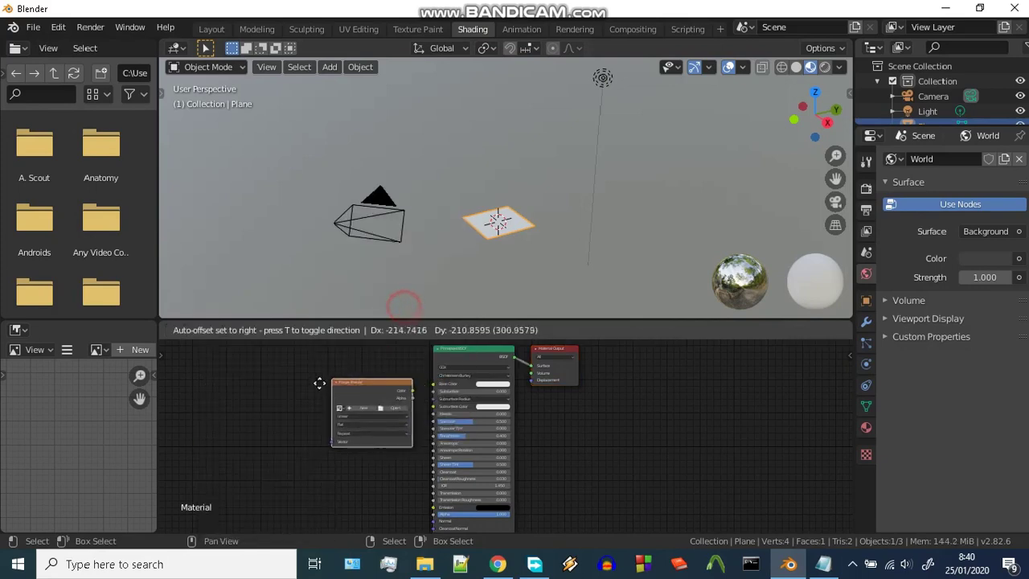
pyautogui.click(353, 400)
pyautogui.scroll(1, 354, 400)
pyautogui.moveTo(354, 384); pyautogui.dragTo(412, 370)
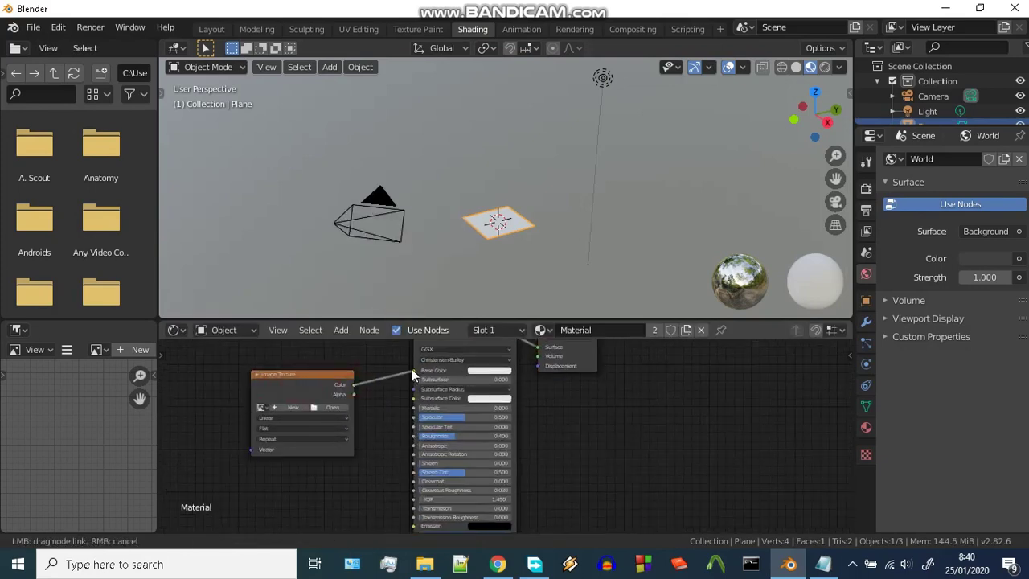
# Step: Load hair2.png from My Blender\2.8\3D\Share into the image node
pyautogui.click(330, 413)
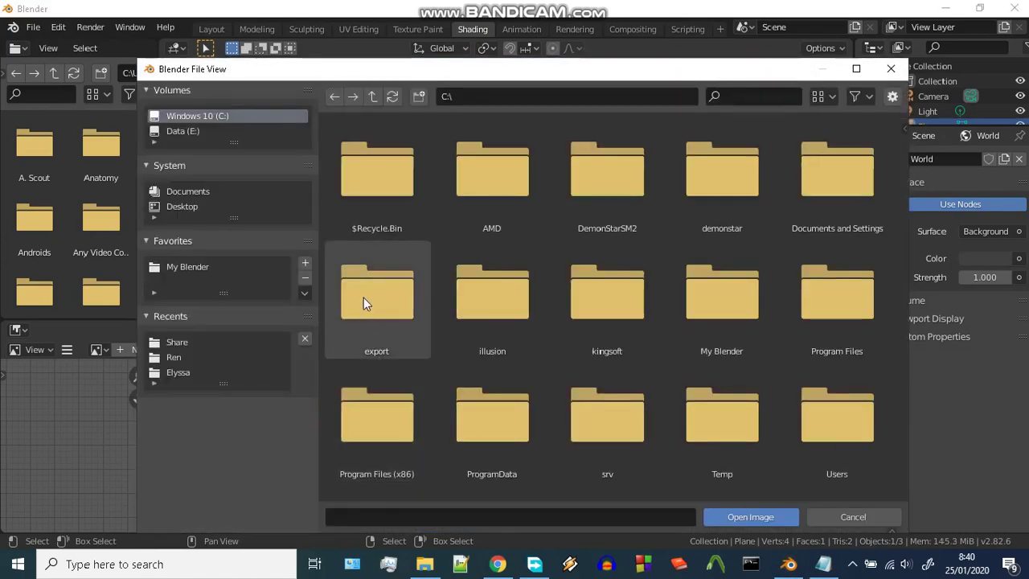
pyautogui.click(197, 266)
pyautogui.doubleClick(493, 189)
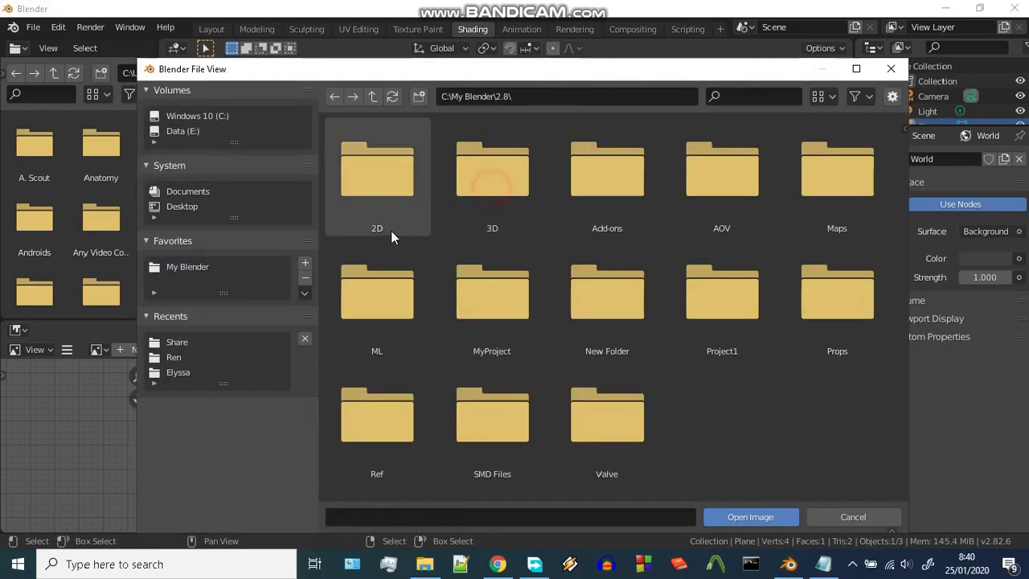
pyautogui.doubleClick(480, 222)
pyautogui.doubleClick(449, 309)
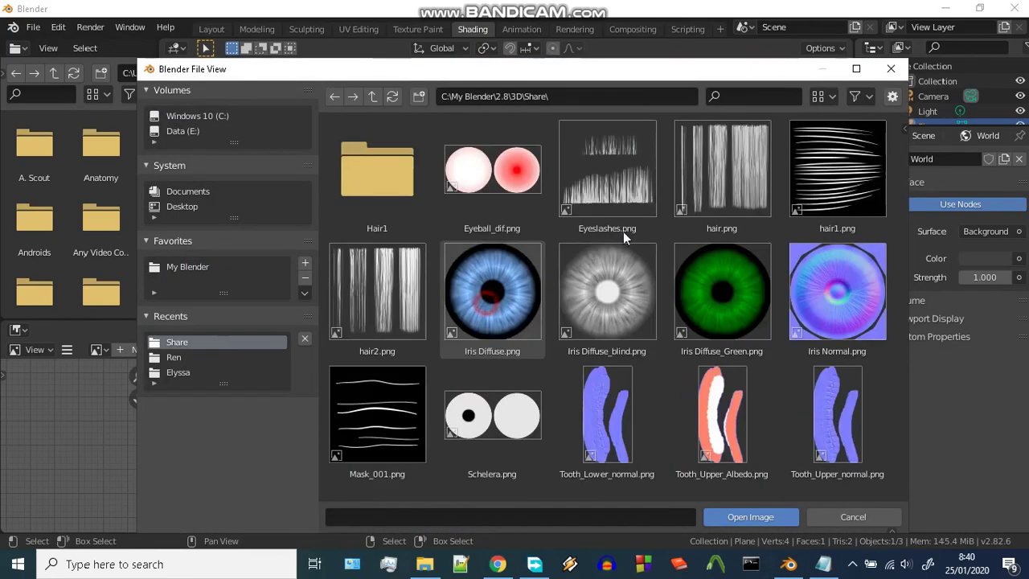
pyautogui.click(385, 301)
pyautogui.doubleClick(385, 299)
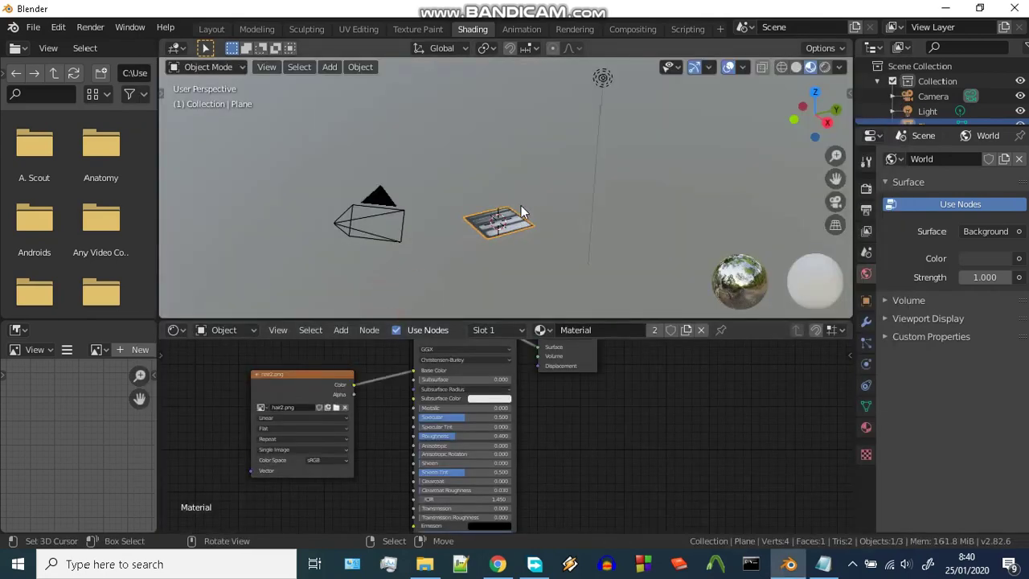
# Step: Turn the lower-left area into a UV Editor displaying hair2.png
pyautogui.moveTo(521, 205)
pyautogui.mouseDown(button='middle')
pyautogui.moveTo(602, 266)
pyautogui.moveTo(570, 246)
pyautogui.moveTo(547, 258)
pyautogui.mouseUp(button='middle')
pyautogui.click(25, 332)
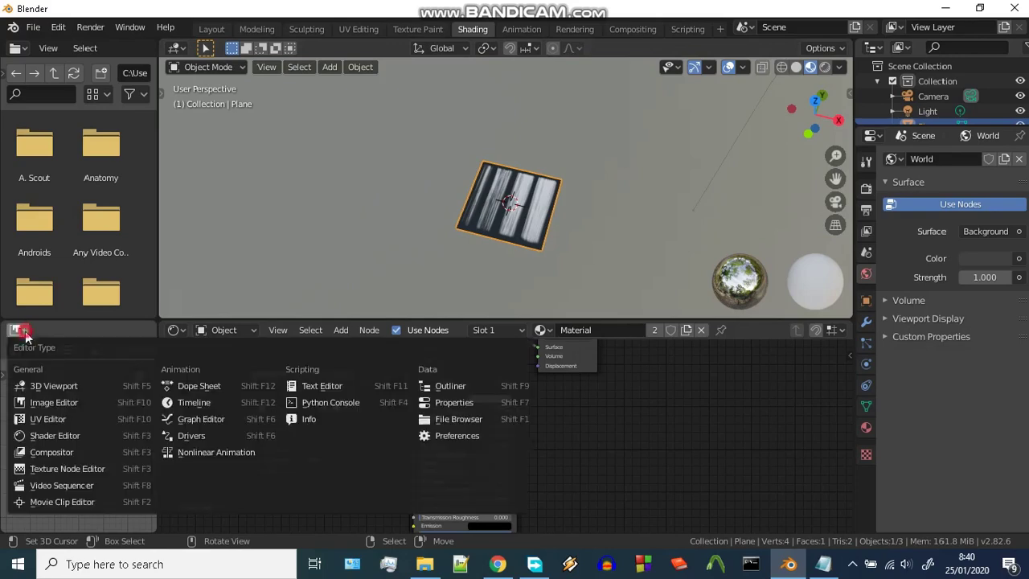
pyautogui.click(48, 418)
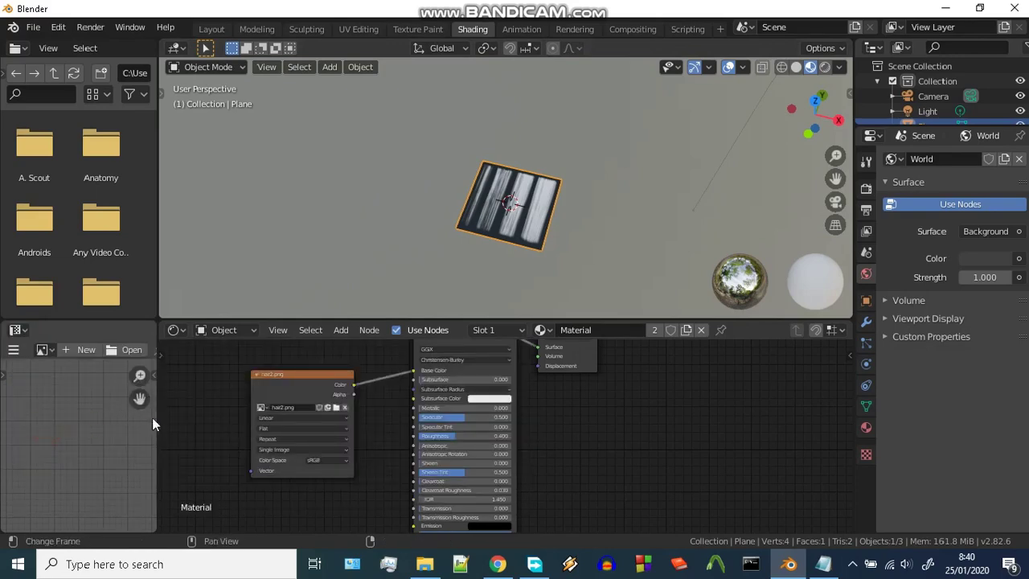
pyautogui.moveTo(152, 418); pyautogui.dragTo(322, 417)
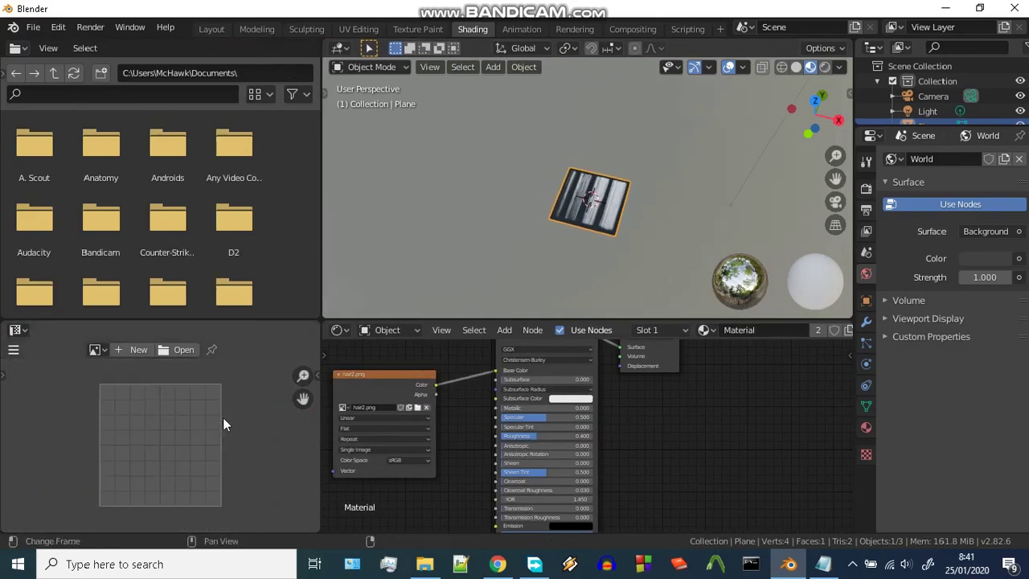
pyautogui.scroll(1, 158, 367)
pyautogui.click(95, 350)
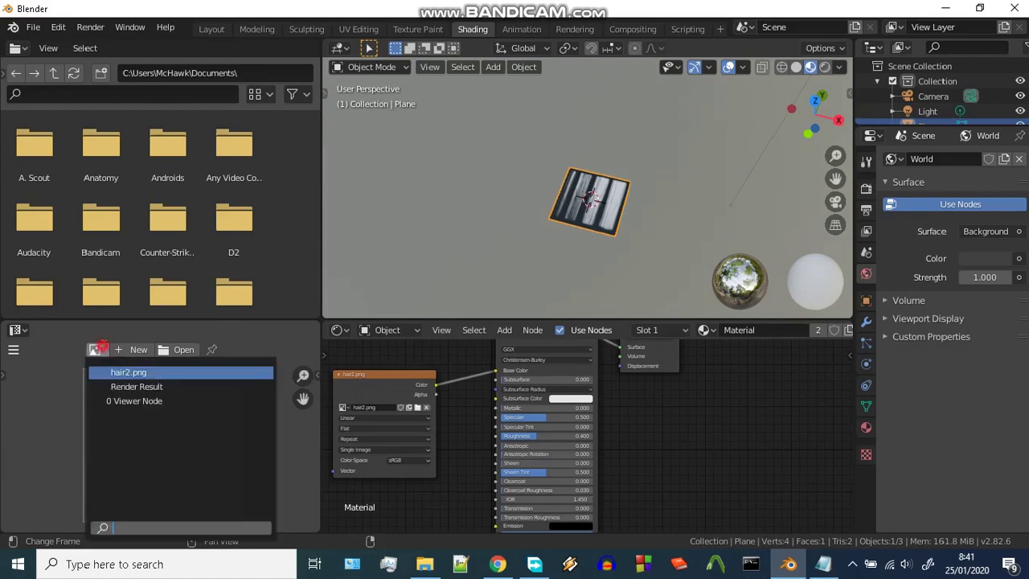
pyautogui.click(97, 371)
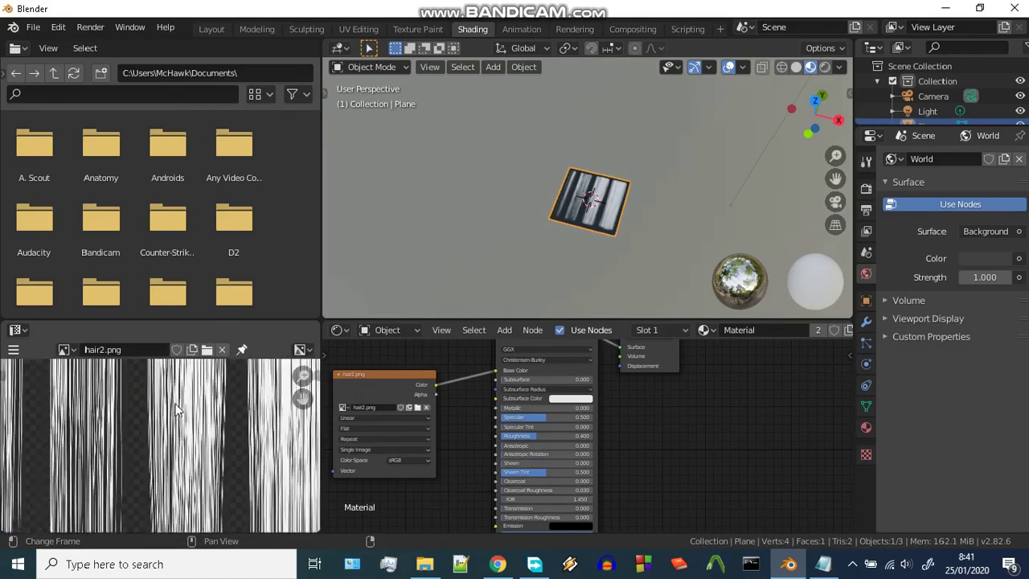
# Step: In edit mode, slide the left and right UV edges along X onto the rightmost hair strip
pyautogui.press('Tab')
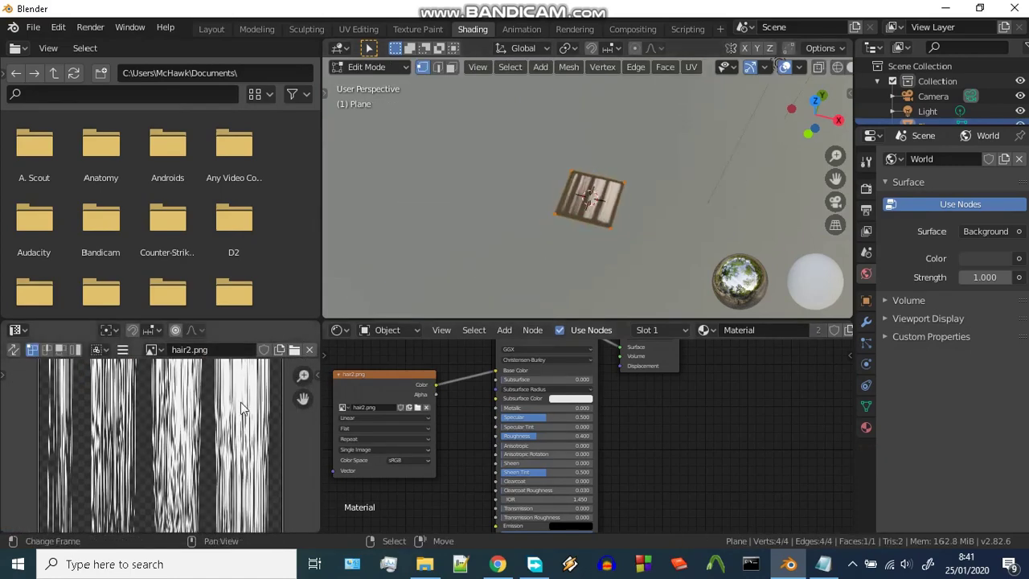
pyautogui.scroll(-2, 240, 402)
pyautogui.click(92, 429)
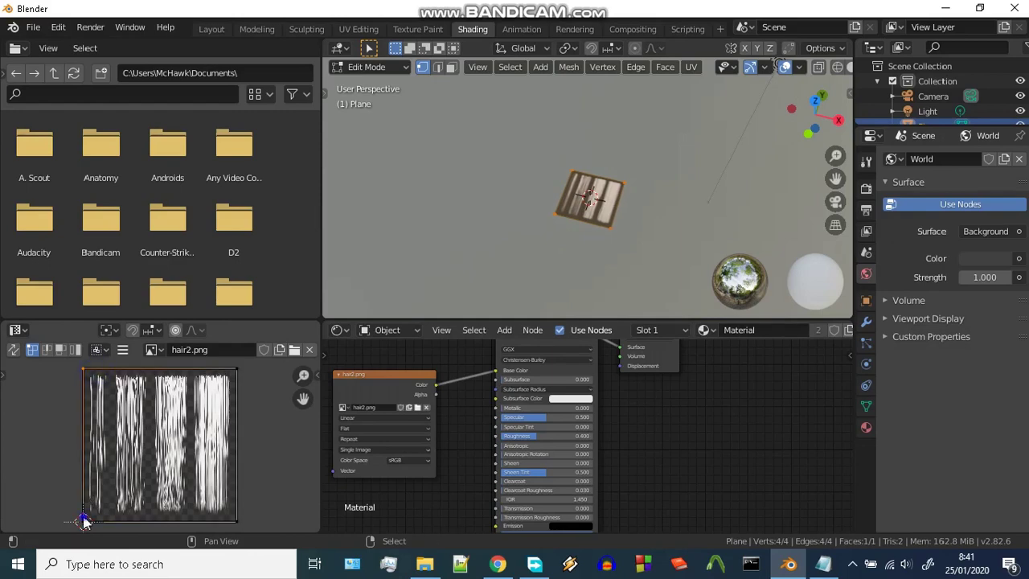
pyautogui.press('g')
pyautogui.press('x')
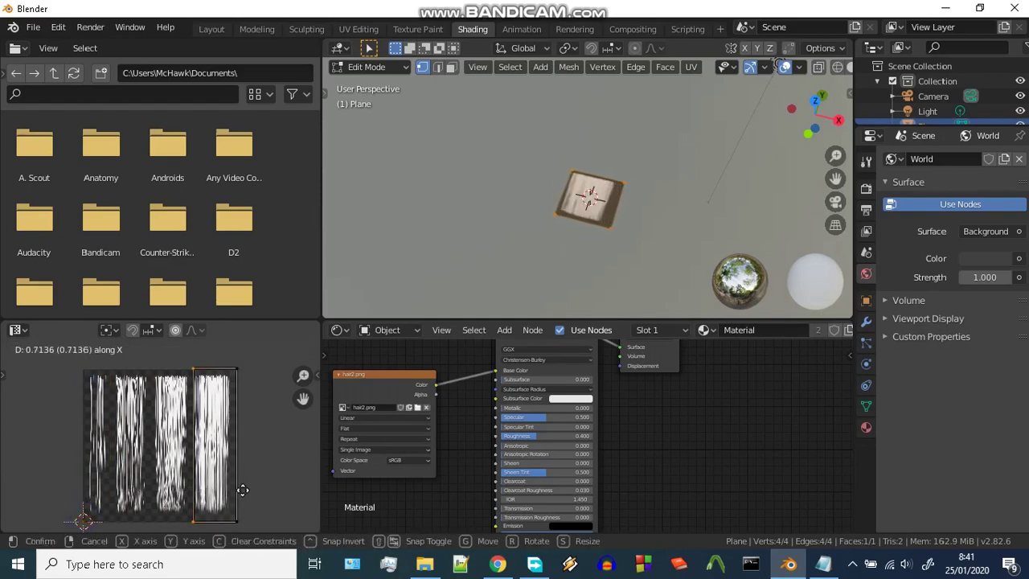
pyautogui.click(241, 489)
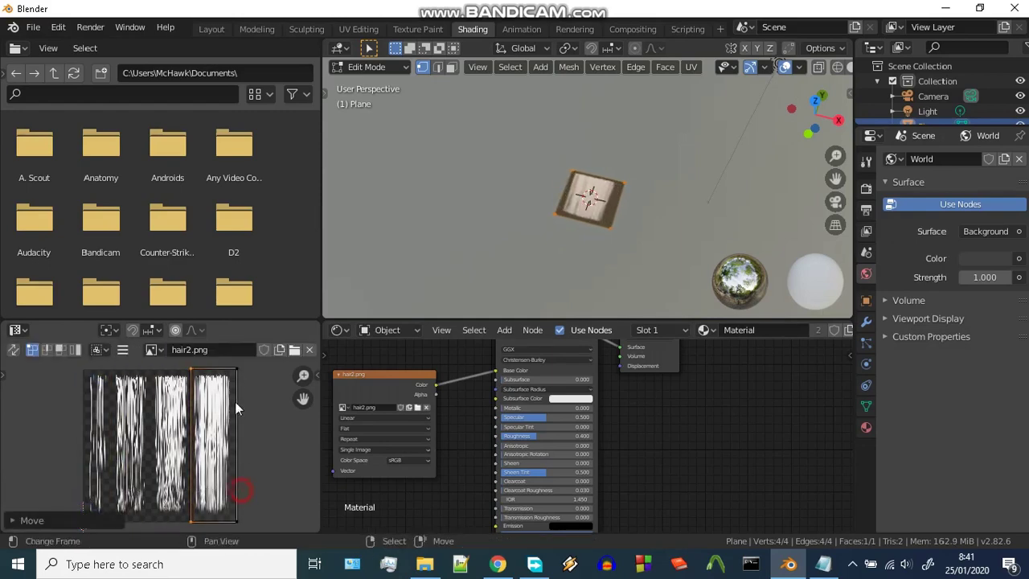
pyautogui.press('g')
pyautogui.press('x')
pyautogui.click(259, 493)
# Step: Move the bottom and top UV edges along Y to fit the strip's length
pyautogui.click(193, 521)
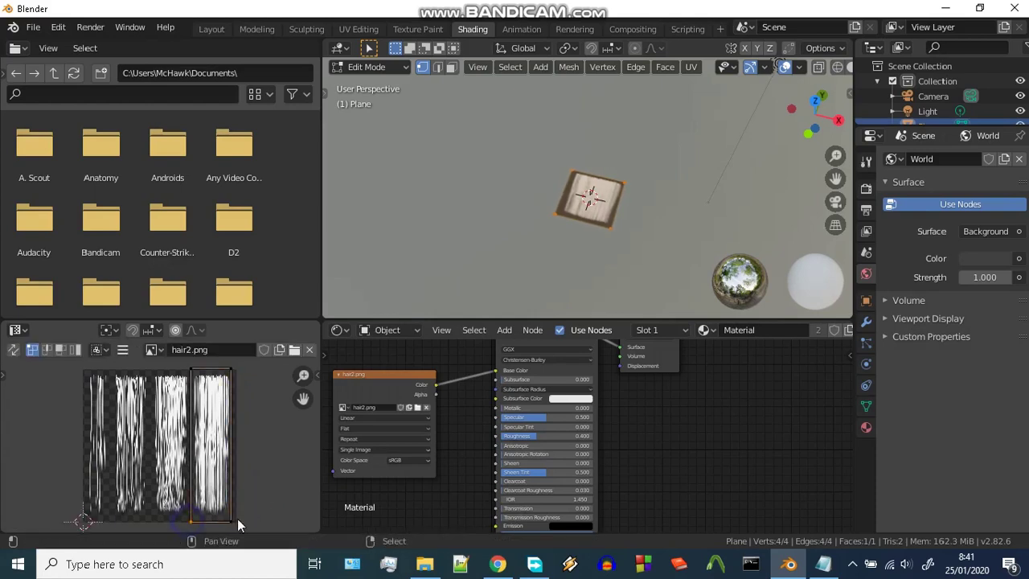
pyautogui.keyDown('shift'); pyautogui.click(237, 524); pyautogui.keyUp('shift')
pyautogui.press('g')
pyautogui.press('y')
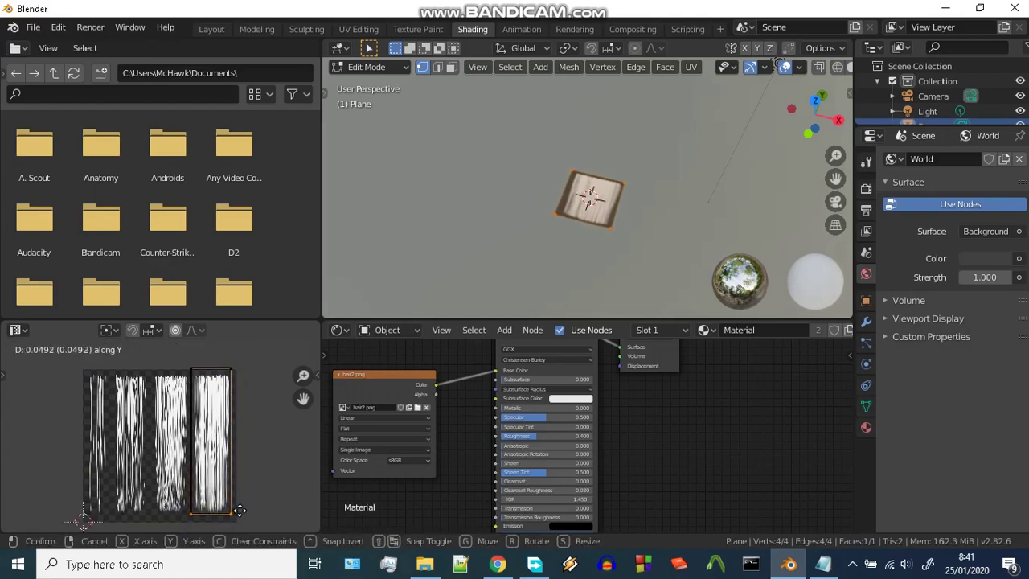
pyautogui.click(240, 512)
pyautogui.click(232, 370)
pyautogui.keyDown('shift'); pyautogui.click(191, 370); pyautogui.keyUp('shift')
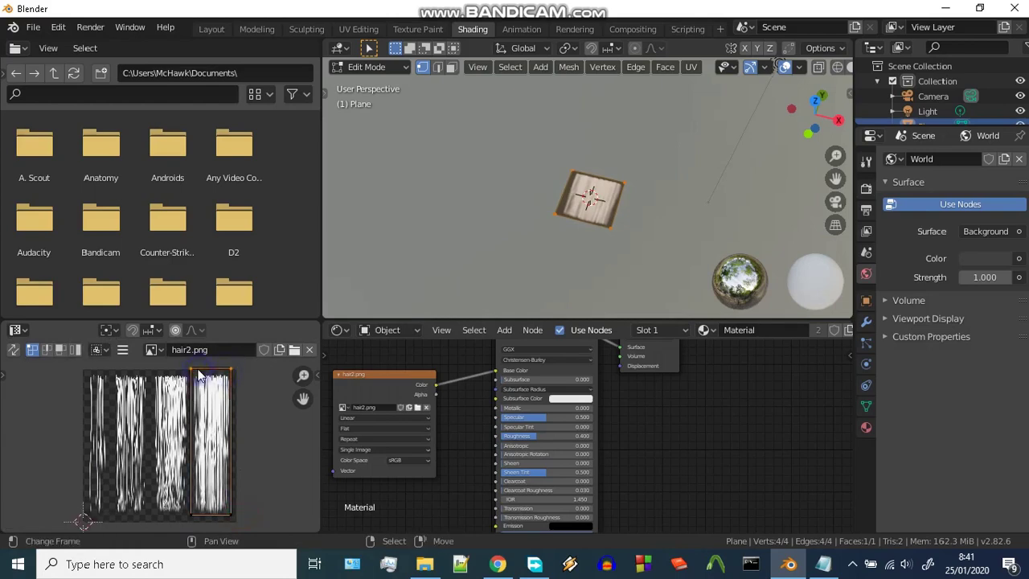
pyautogui.press('g')
pyautogui.press('y')
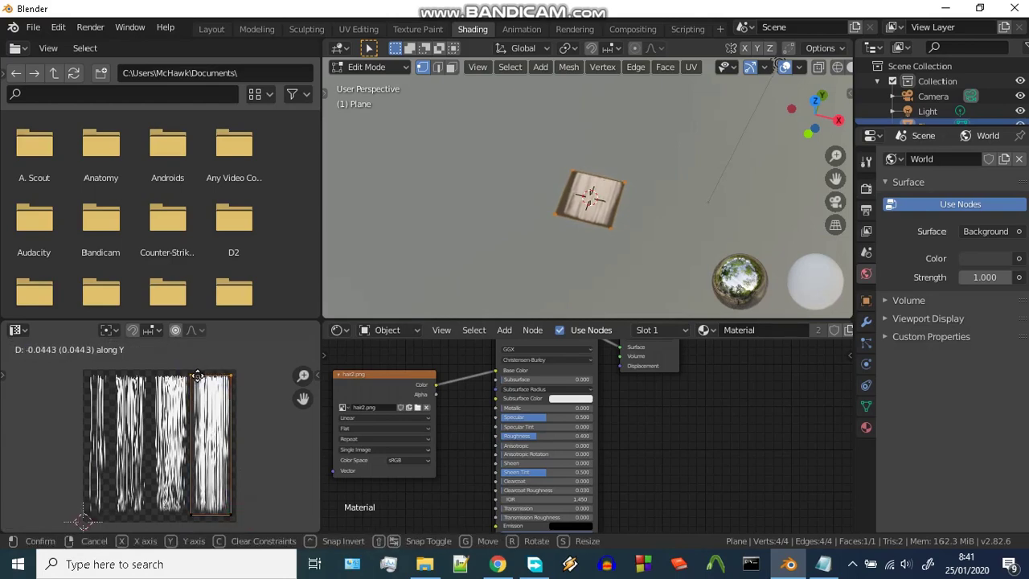
pyautogui.click(197, 375)
# Step: Scale the plane along Z, then stretch it about 2.7× along Y into a long card
pyautogui.scroll(1, 601, 222)
pyautogui.press('s')
pyautogui.press('z')
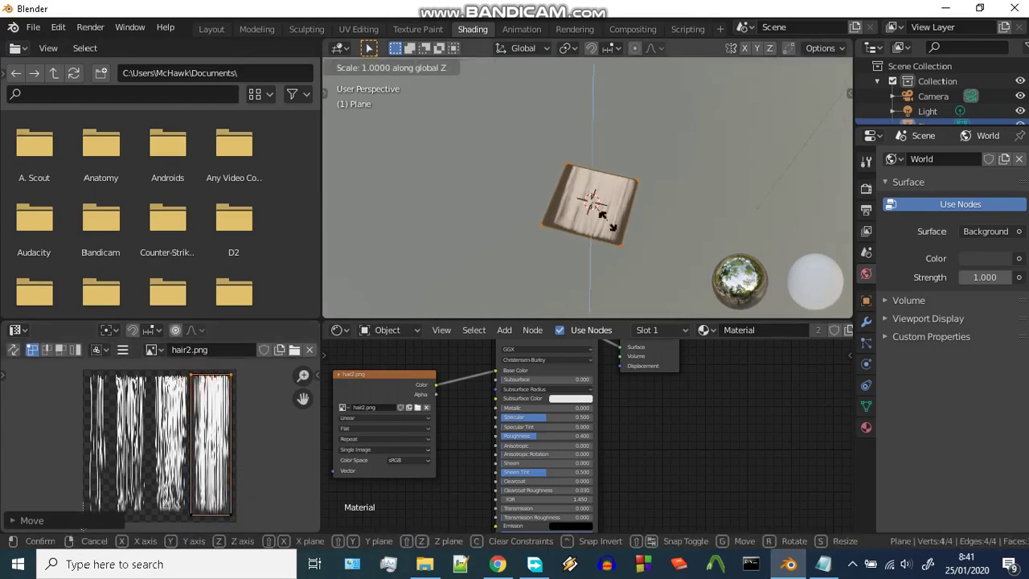
pyautogui.click(620, 213)
pyautogui.moveTo(620, 212); pyautogui.dragTo(671, 225, button='middle')
pyautogui.press('s')
pyautogui.press('y')
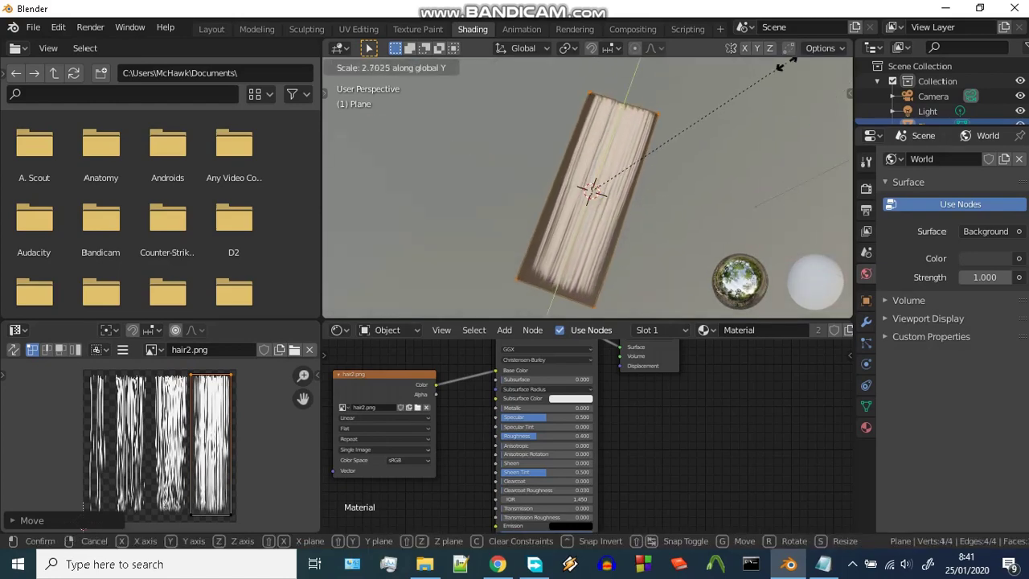
pyautogui.click(816, 295)
pyautogui.scroll(-2, 715, 431)
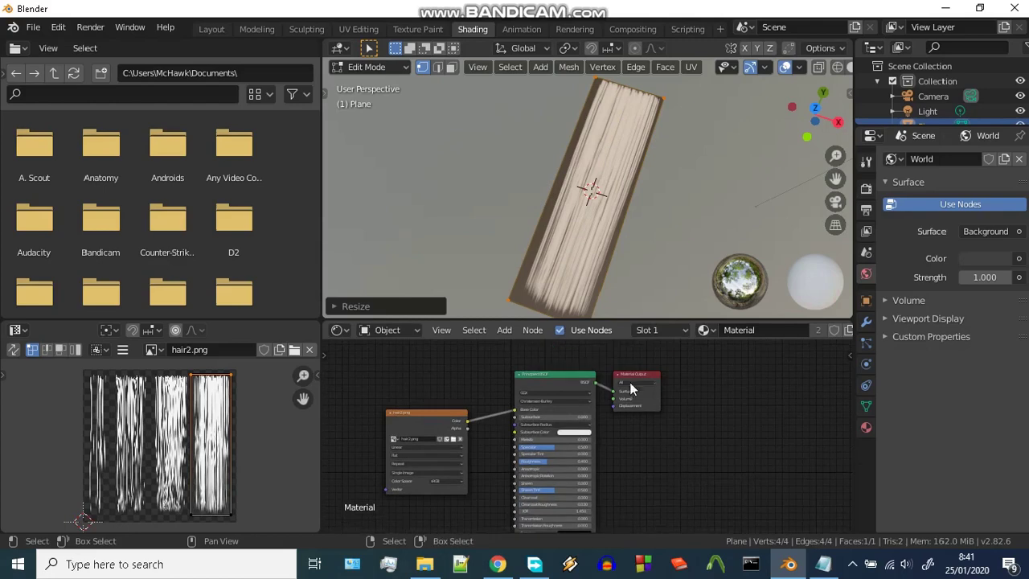
# Step: Move the Material Output right and add a Transparent BSDF below the Principled BSDF
pyautogui.click(628, 375)
pyautogui.moveTo(628, 378); pyautogui.dragTo(683, 379)
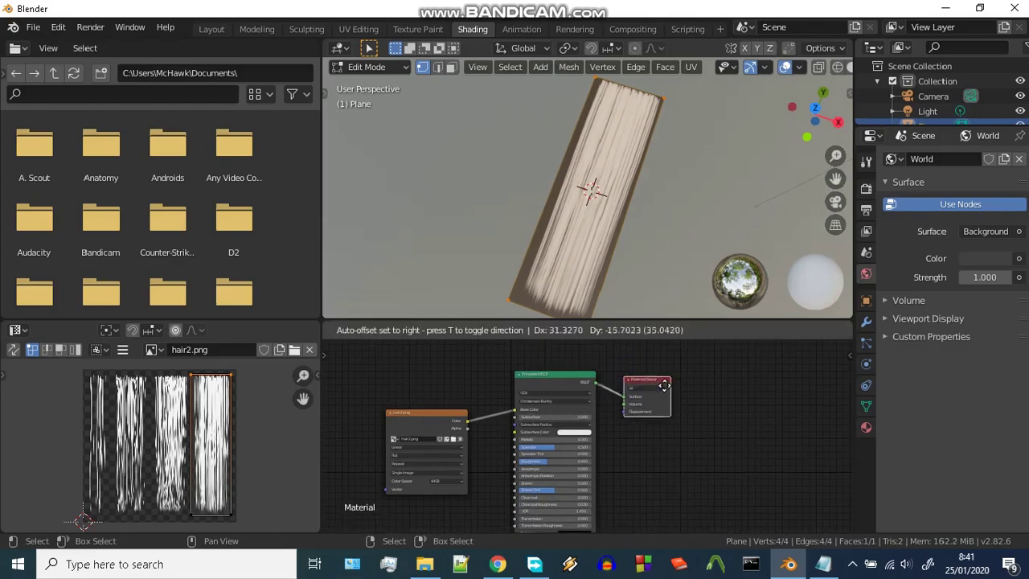
pyautogui.click(434, 423)
pyautogui.hotkey('shift', 'a')
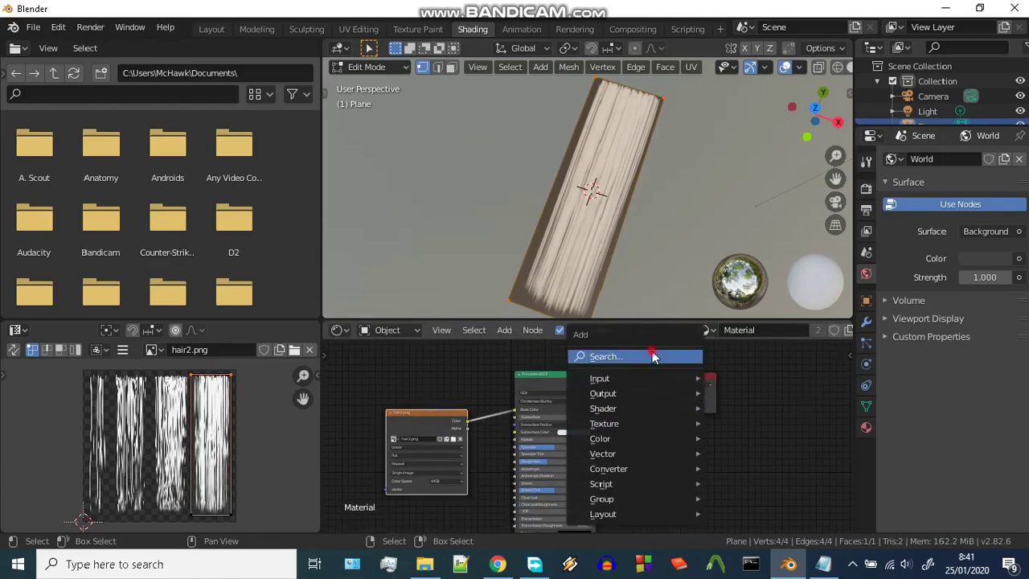
pyautogui.click(653, 352)
pyautogui.write('tra')
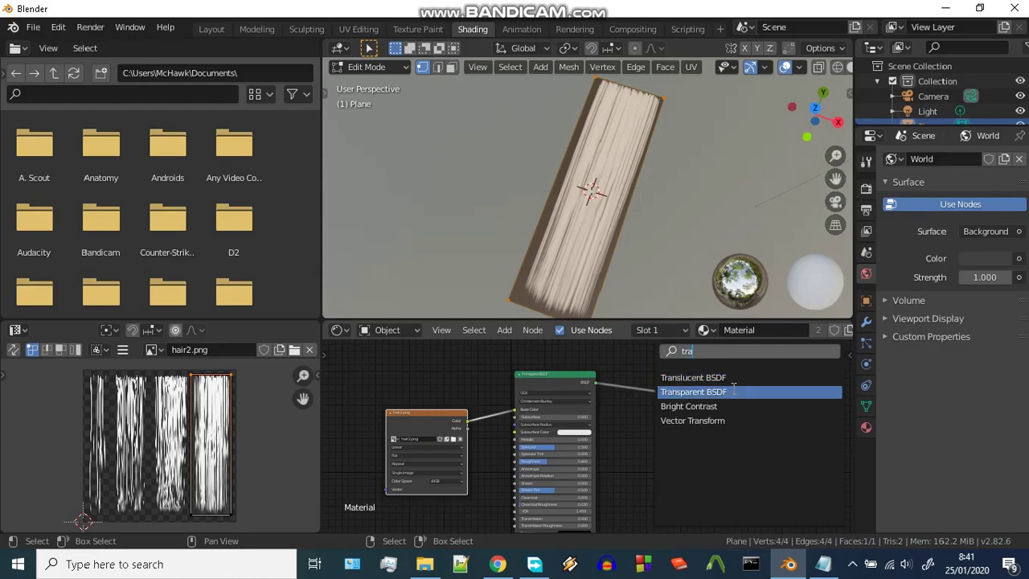
pyautogui.click(733, 391)
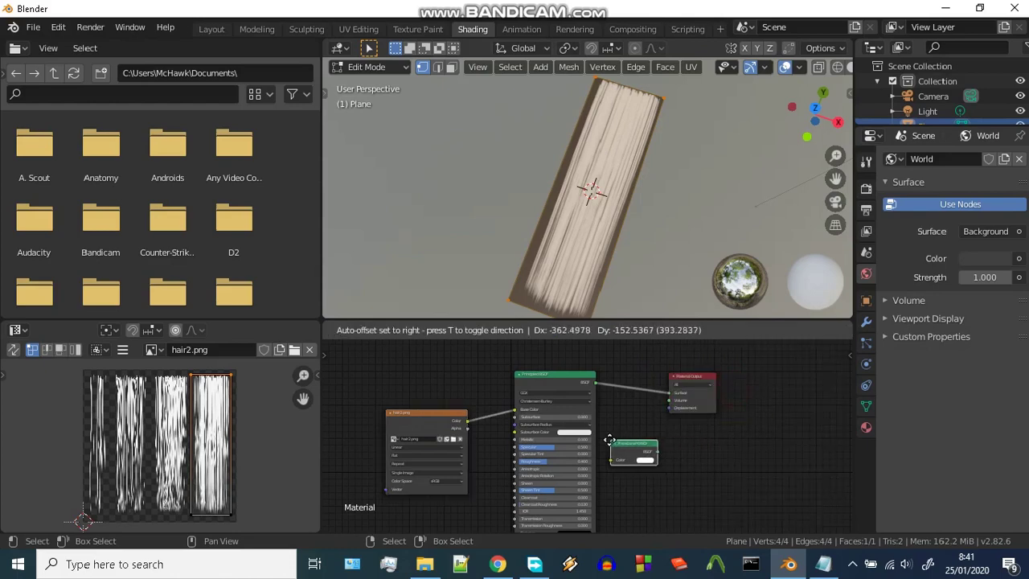
pyautogui.click(635, 447)
# Step: Insert a Mix Shader before the output, fed by the Transparent BSDF, with hair2.png Alpha driving Fac
pyautogui.scroll(1, 587, 438)
pyautogui.hotkey('shift', 'a')
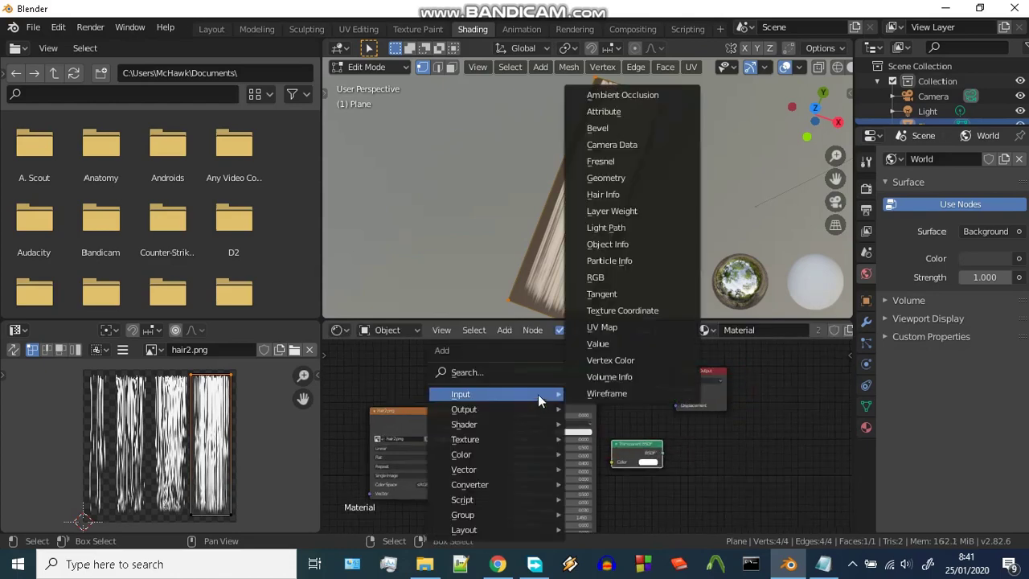
pyautogui.click(527, 369)
pyautogui.write('mi')
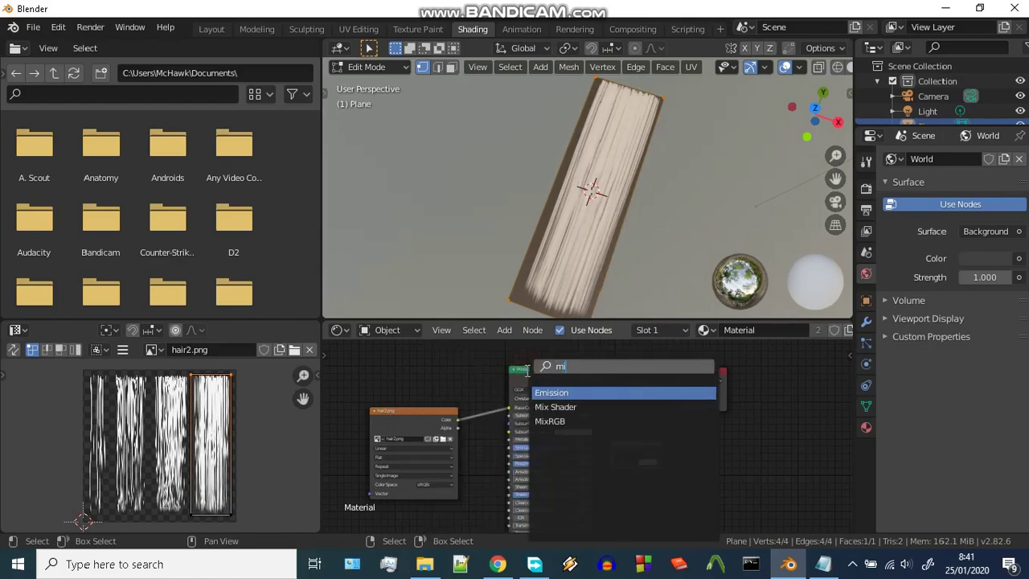
pyautogui.write('x')
pyautogui.click(549, 393)
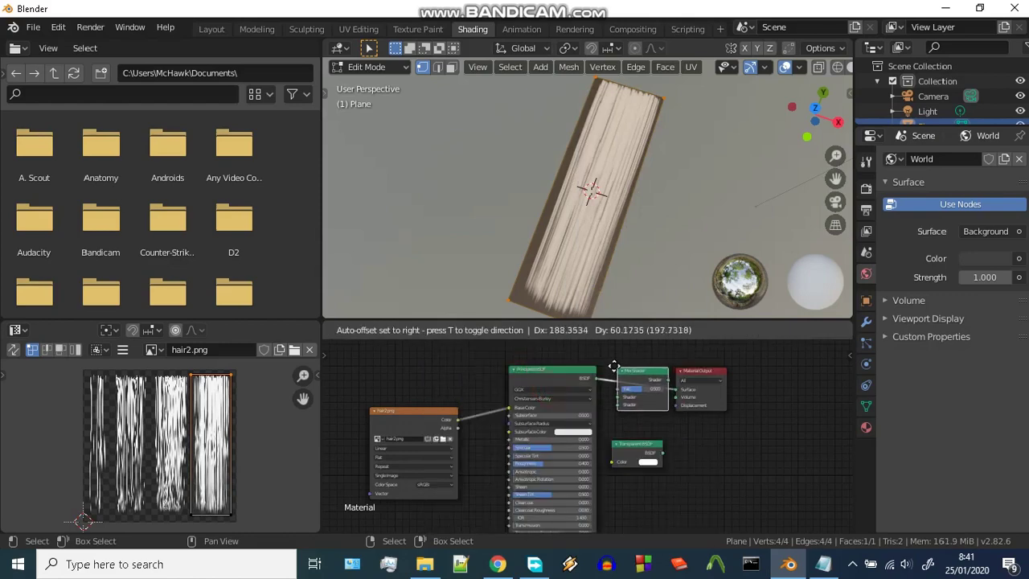
pyautogui.click(627, 360)
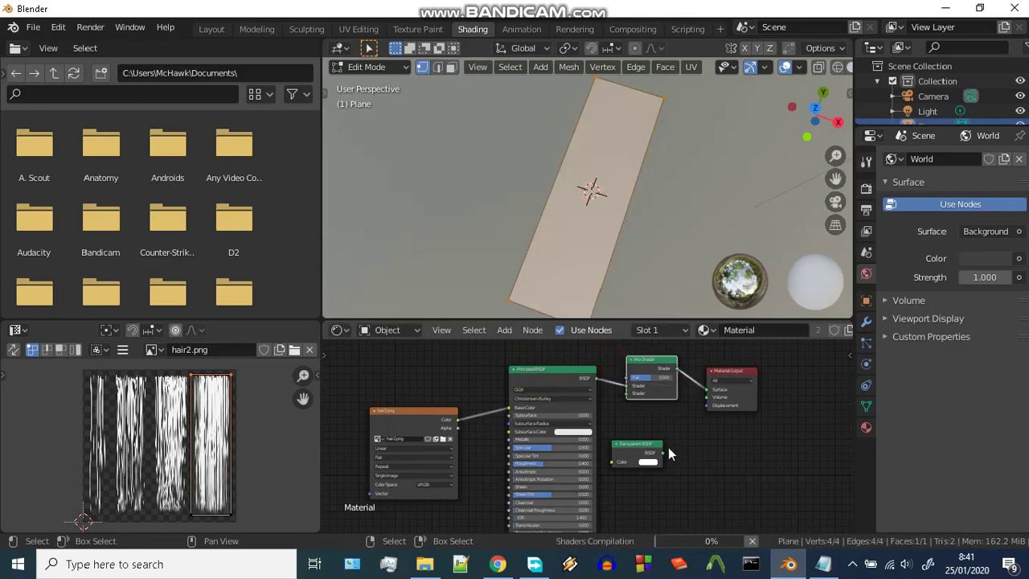
pyautogui.moveTo(663, 453); pyautogui.dragTo(625, 392)
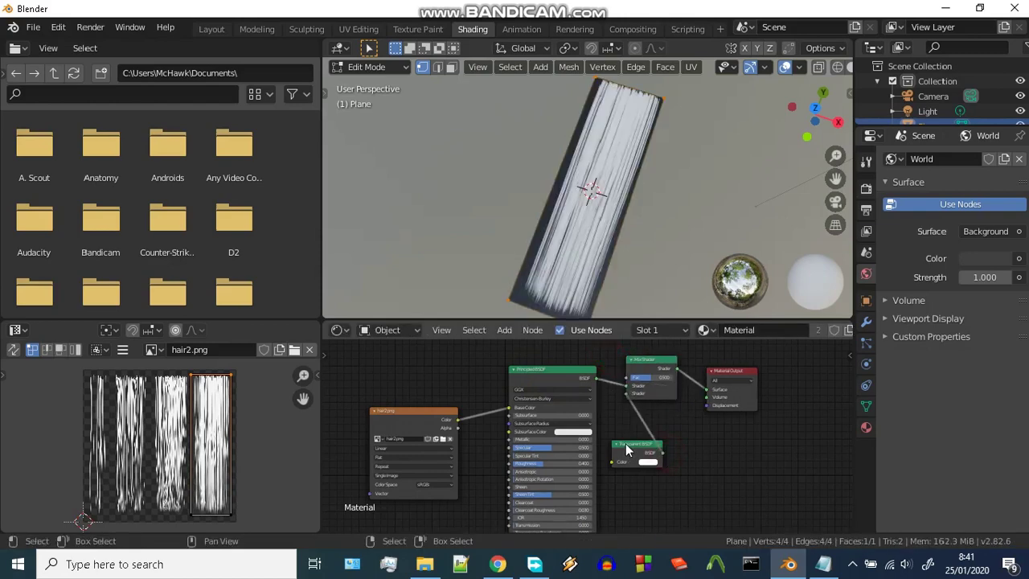
pyautogui.moveTo(458, 428); pyautogui.dragTo(628, 378)
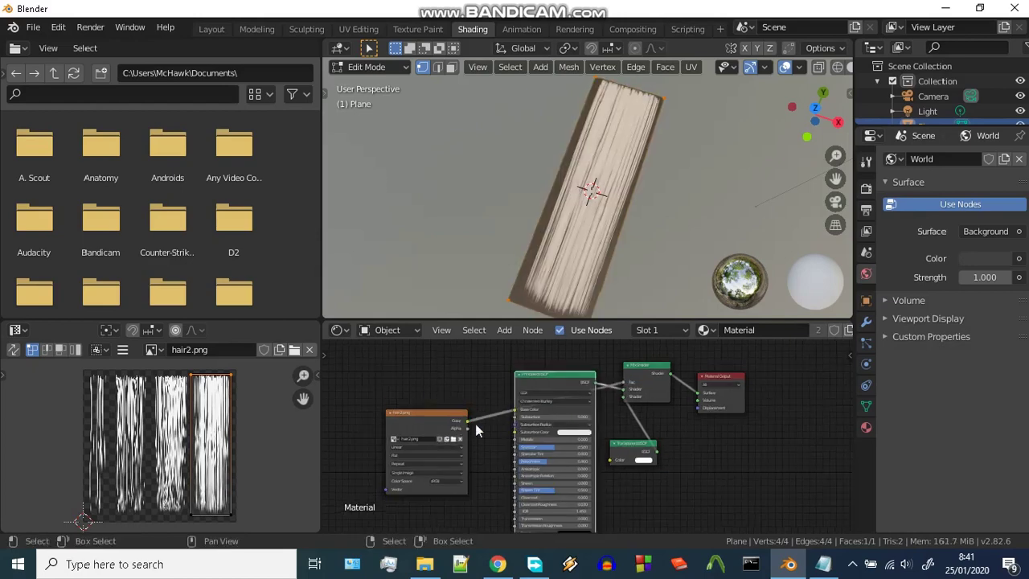
# Step: Unlink the texture Color from Base Color, set Base Color to black, and return to Object Mode
pyautogui.scroll(-1, 481, 435)
pyautogui.scroll(-1, 481, 435)
pyautogui.moveTo(481, 434); pyautogui.dragTo(490, 390)
pyautogui.scroll(1, 519, 466)
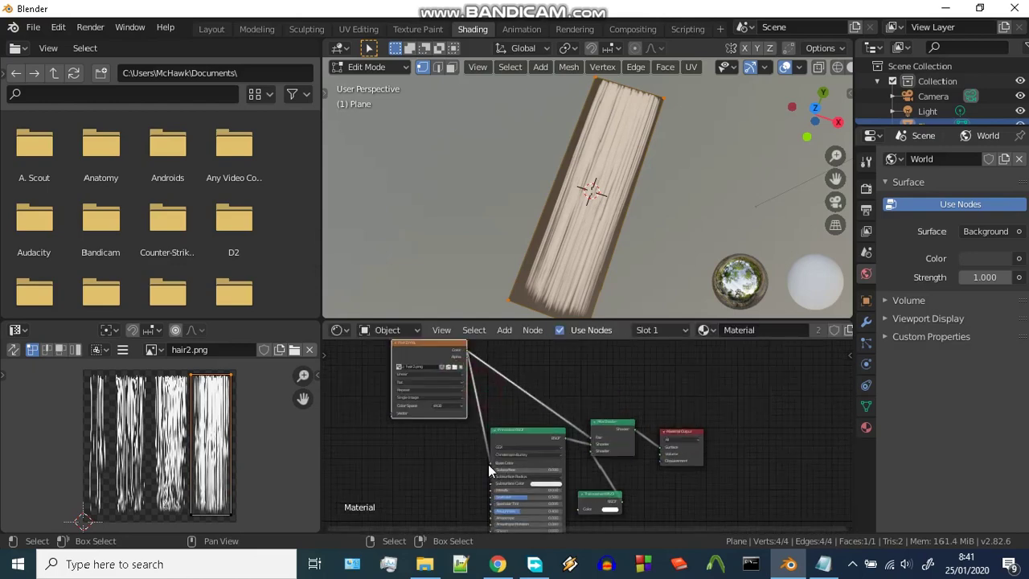
pyautogui.moveTo(489, 462); pyautogui.dragTo(471, 466)
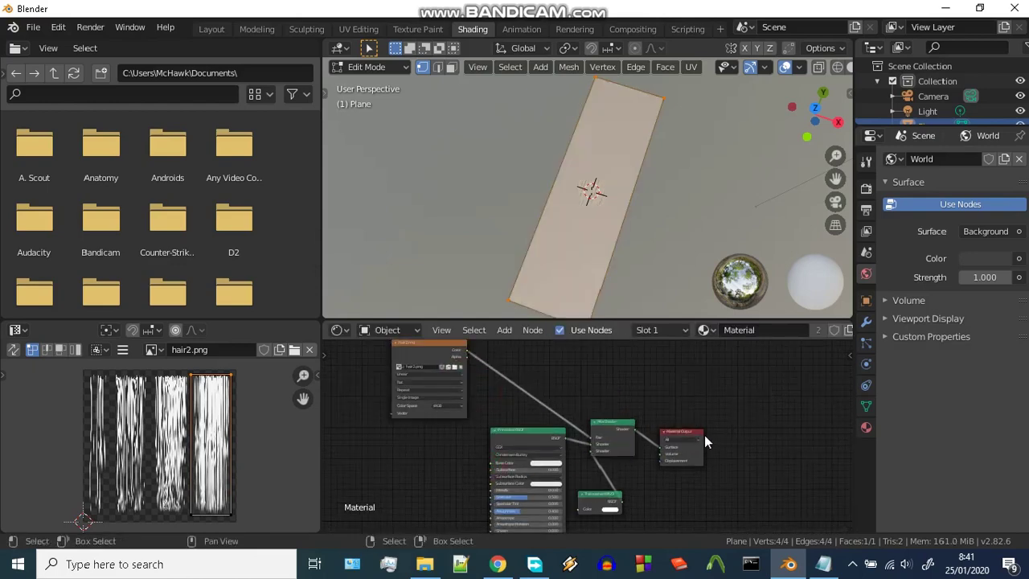
pyautogui.click(537, 462)
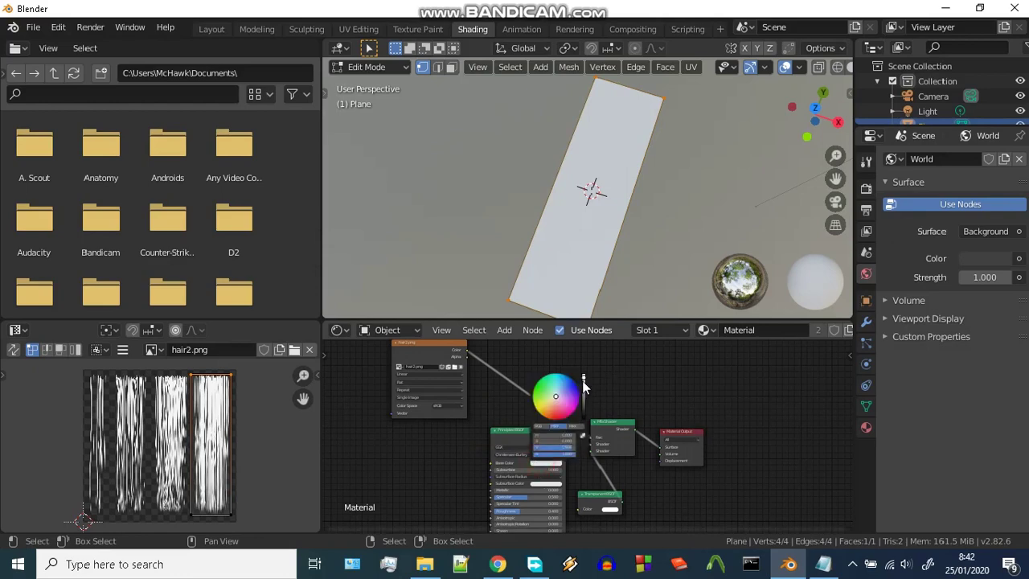
pyautogui.moveTo(584, 387); pyautogui.dragTo(584, 417)
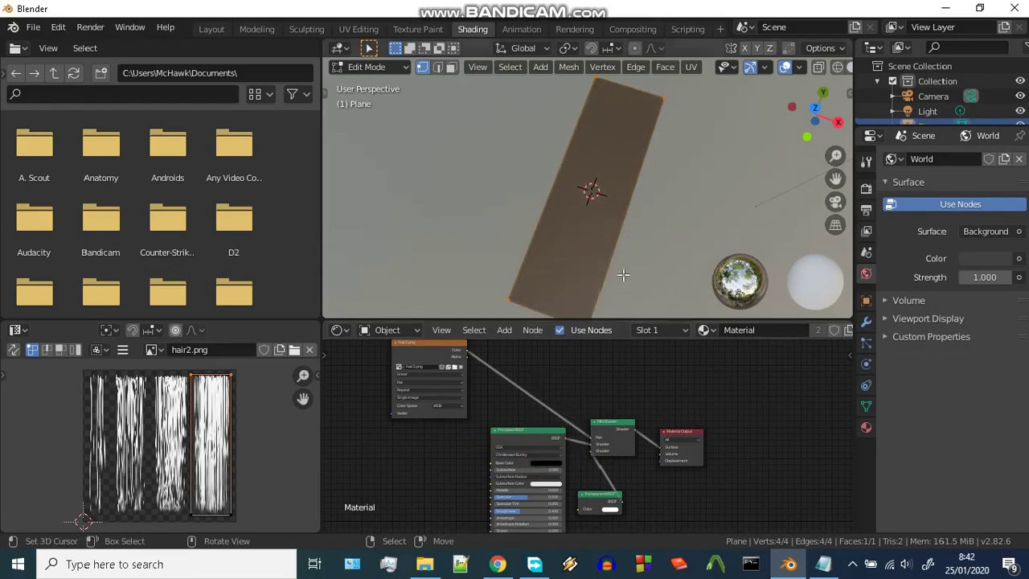
pyautogui.click(601, 221)
pyautogui.moveTo(606, 222); pyautogui.dragTo(693, 192, button='middle')
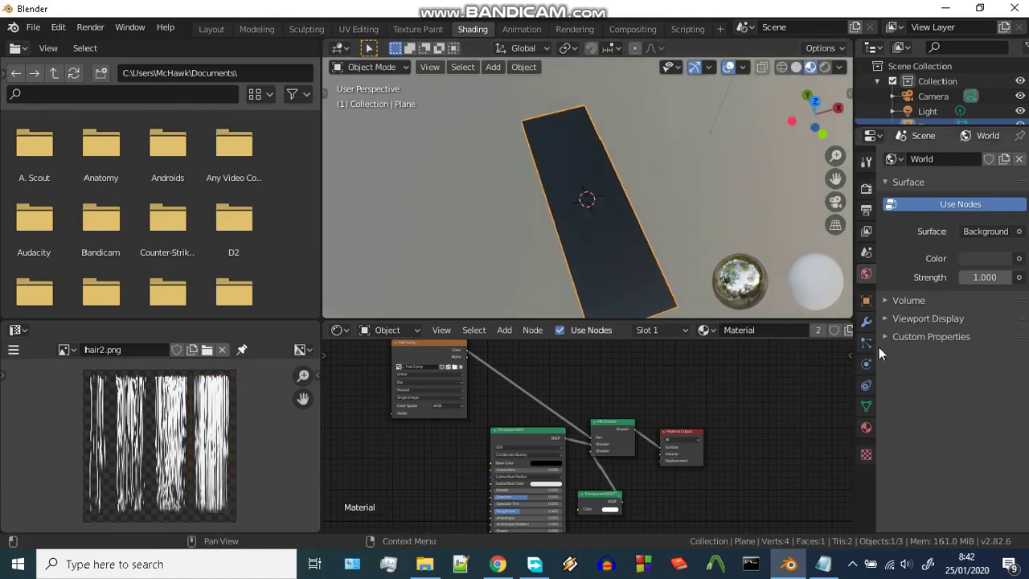
pyautogui.click(866, 426)
pyautogui.scroll(-2, 955, 349)
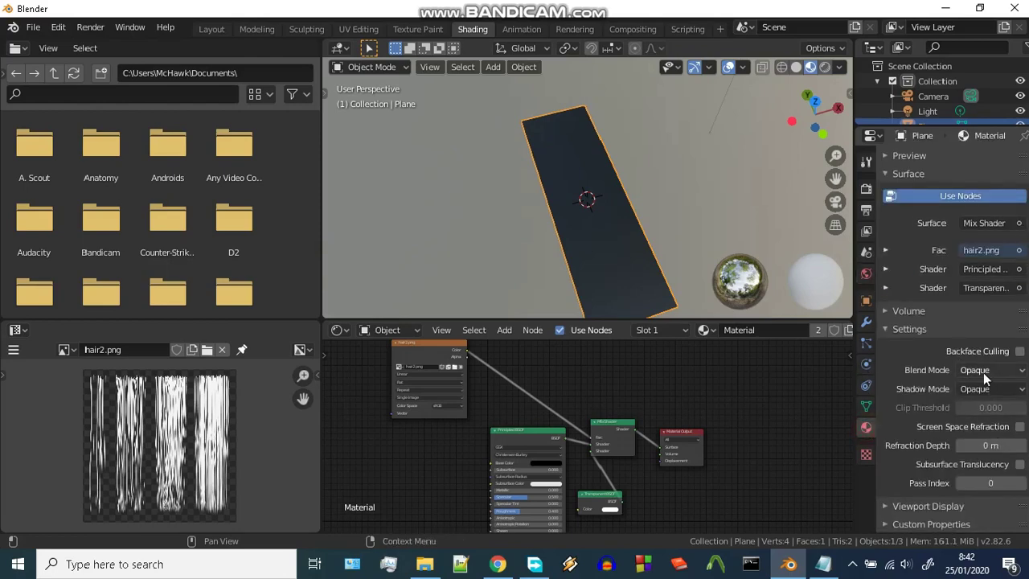
pyautogui.click(984, 372)
pyautogui.click(981, 423)
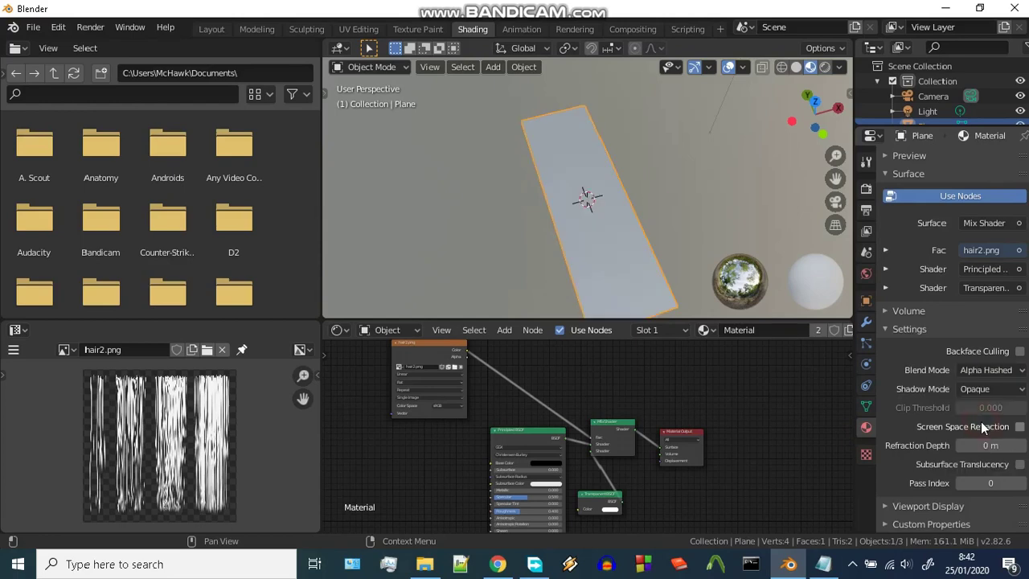
pyautogui.click(992, 389)
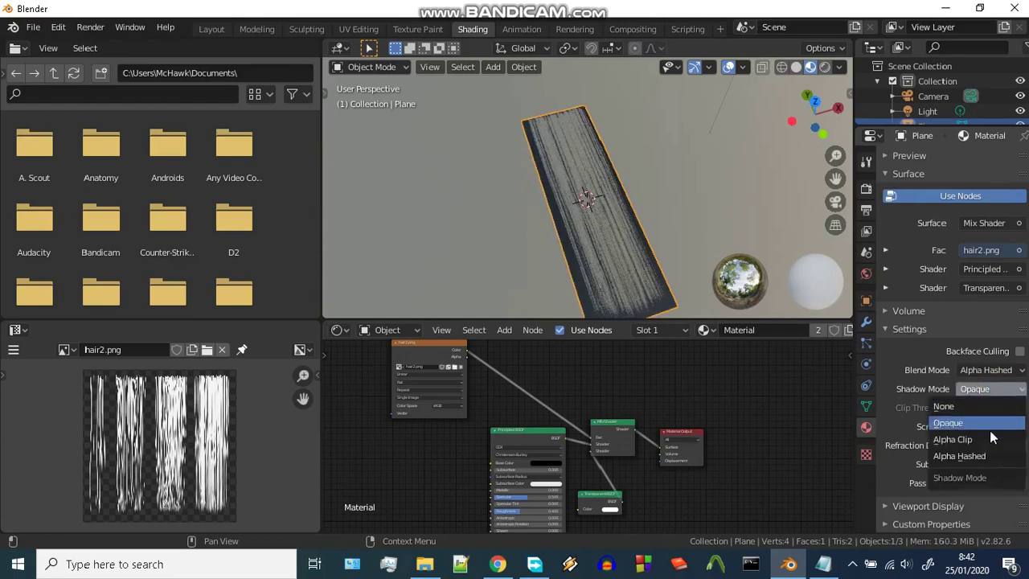
pyautogui.click(987, 456)
pyautogui.moveTo(653, 267); pyautogui.dragTo(636, 282, button='middle')
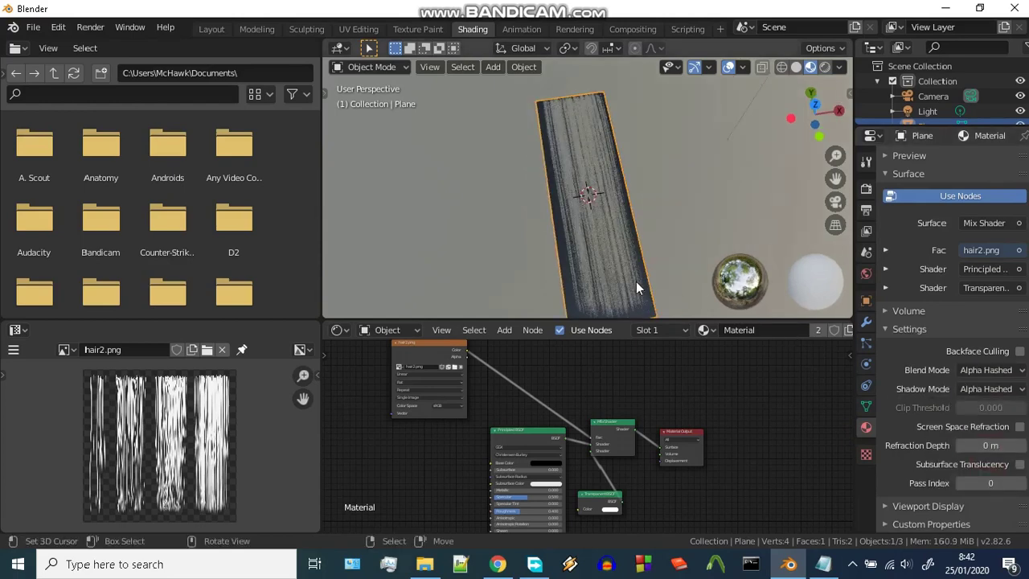
pyautogui.scroll(2, 644, 411)
pyautogui.scroll(2, 644, 410)
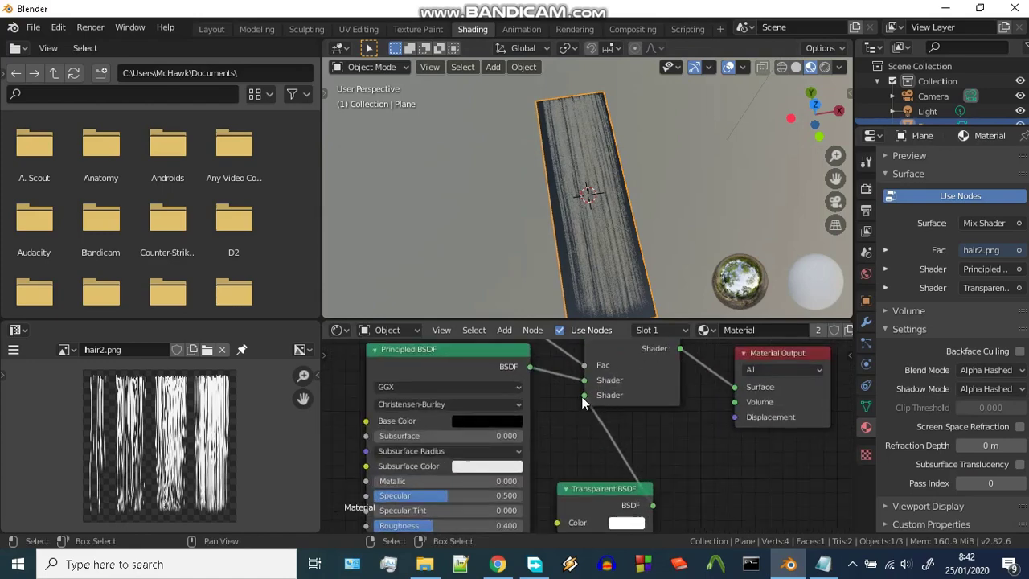
pyautogui.moveTo(581, 396); pyautogui.dragTo(584, 380)
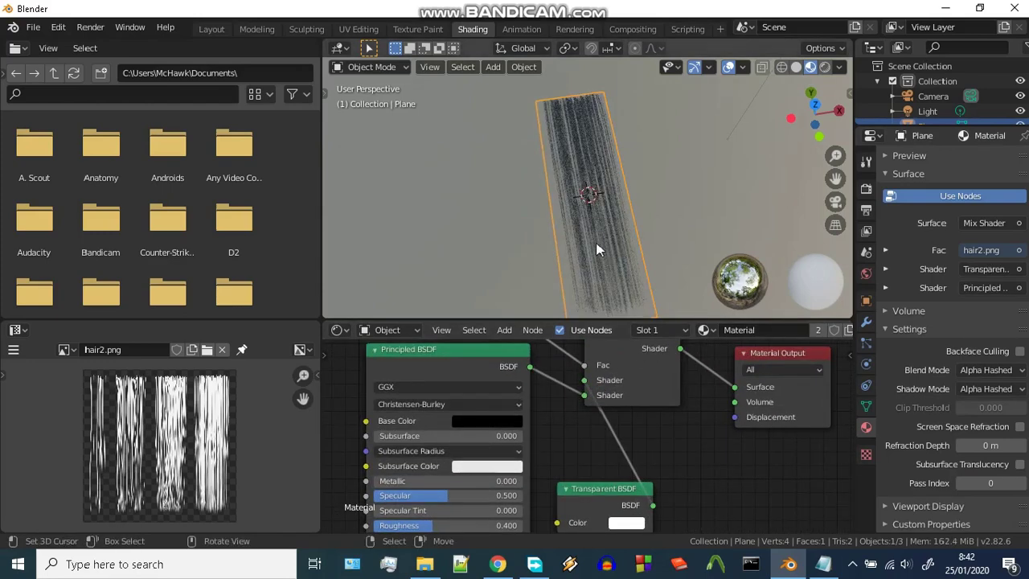
pyautogui.moveTo(586, 247)
pyautogui.mouseDown(button='middle')
pyautogui.moveTo(683, 202)
pyautogui.moveTo(671, 245)
pyautogui.moveTo(612, 239)
pyautogui.moveTo(584, 216)
pyautogui.moveTo(644, 231)
pyautogui.moveTo(634, 287)
pyautogui.mouseUp(button='middle')
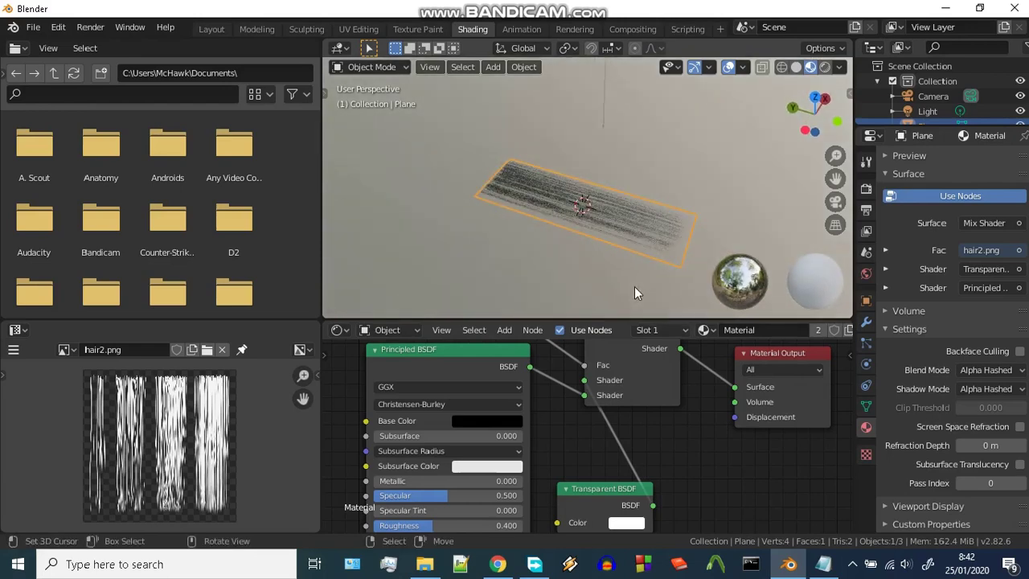
pyautogui.scroll(-3, 482, 370)
pyautogui.scroll(-2, 471, 374)
pyautogui.scroll(-1, 490, 354)
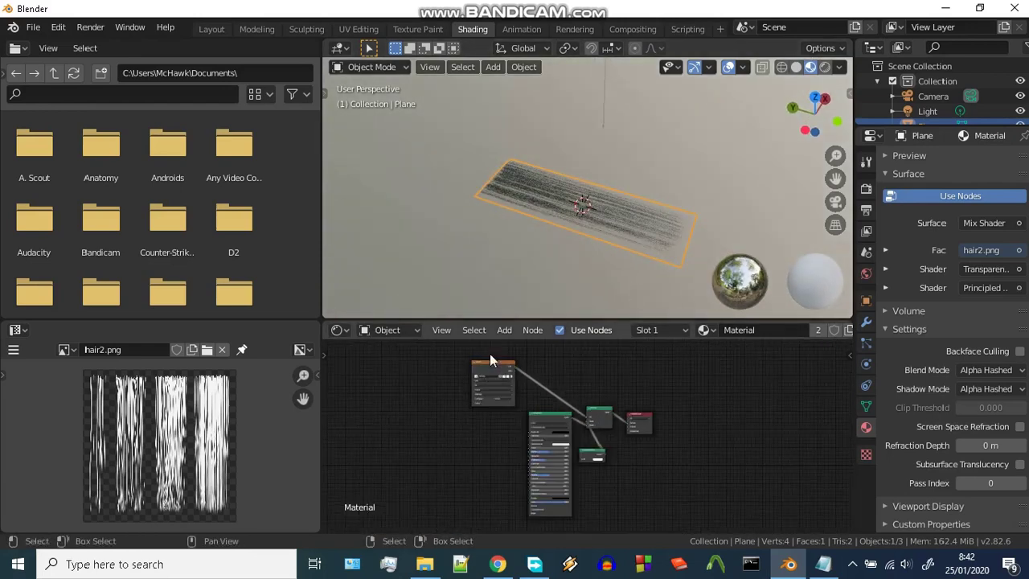
# Step: Add a Bump node via the Shift+A search 'bu' beside the image texture
pyautogui.moveTo(490, 364); pyautogui.dragTo(473, 464)
pyautogui.scroll(3, 531, 397)
pyautogui.scroll(2, 583, 410)
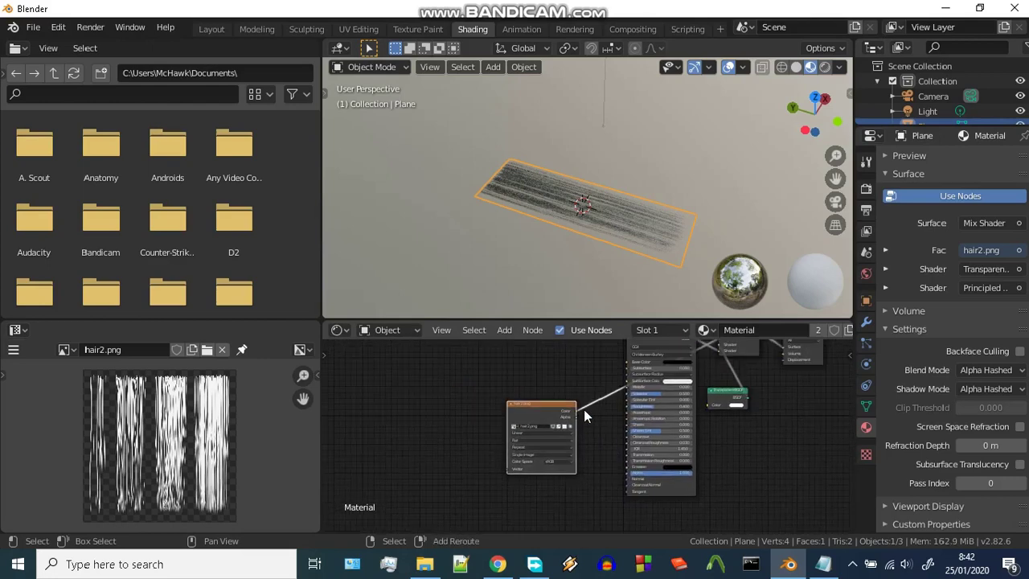
pyautogui.hotkey('shift', 'a')
pyautogui.click(560, 372)
pyautogui.write('bump')
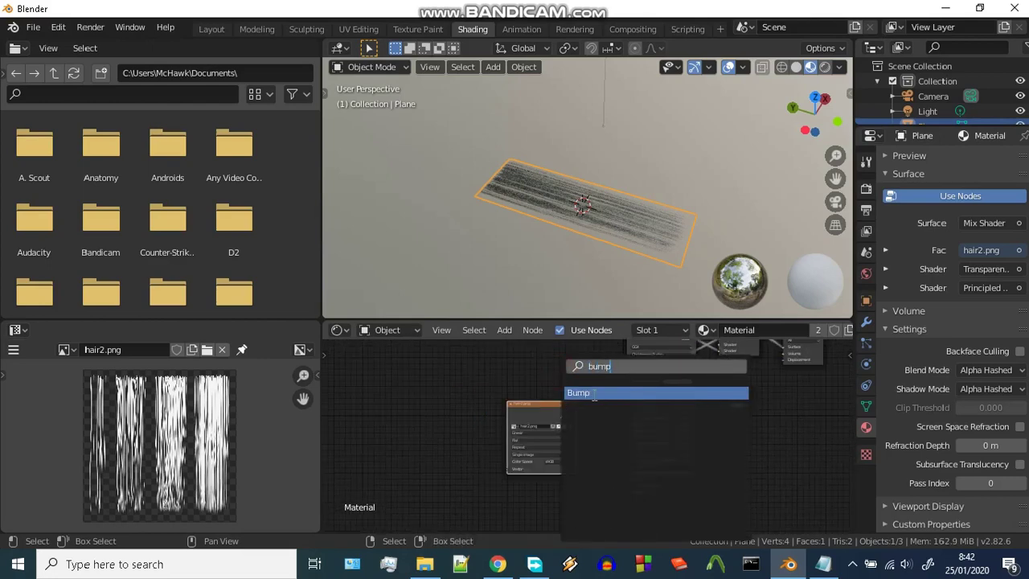
pyautogui.click(593, 393)
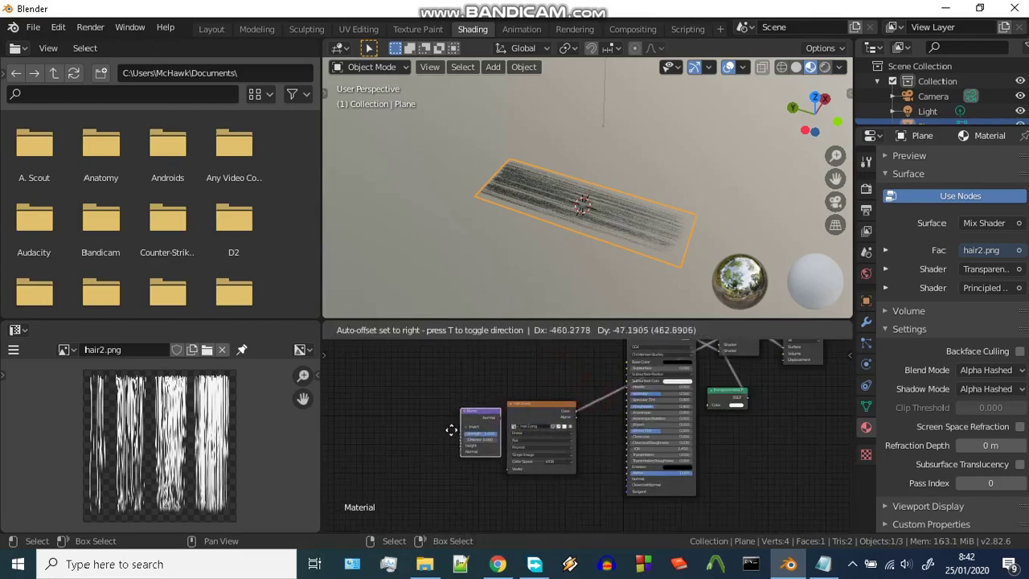
pyautogui.click(470, 455)
# Step: Rearrange the image texture and Bump nodes so they no longer overlap
pyautogui.moveTo(495, 393); pyautogui.dragTo(427, 368)
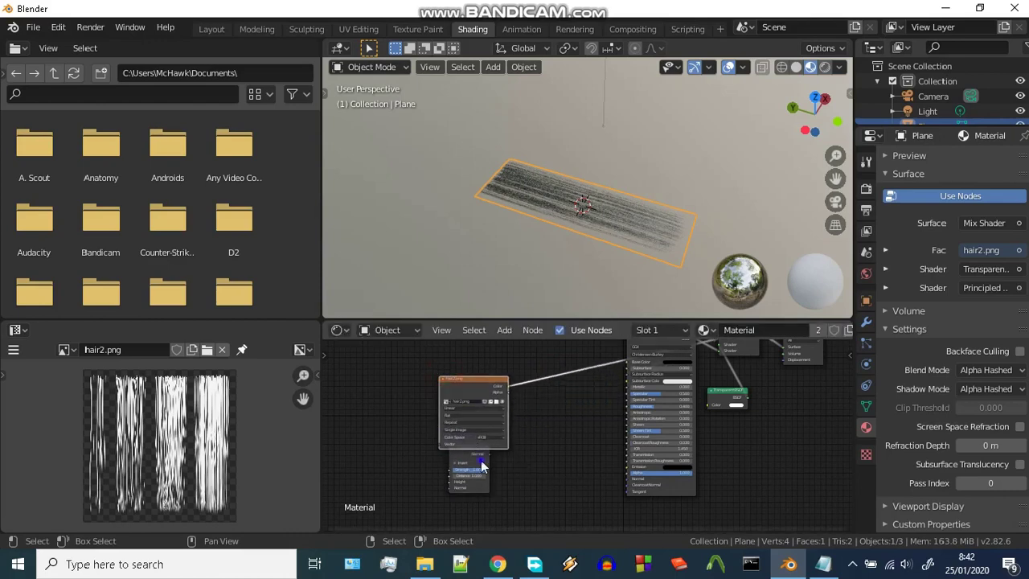
pyautogui.rightClick(509, 451)
pyautogui.press('Escape')
pyautogui.scroll(1, 474, 412)
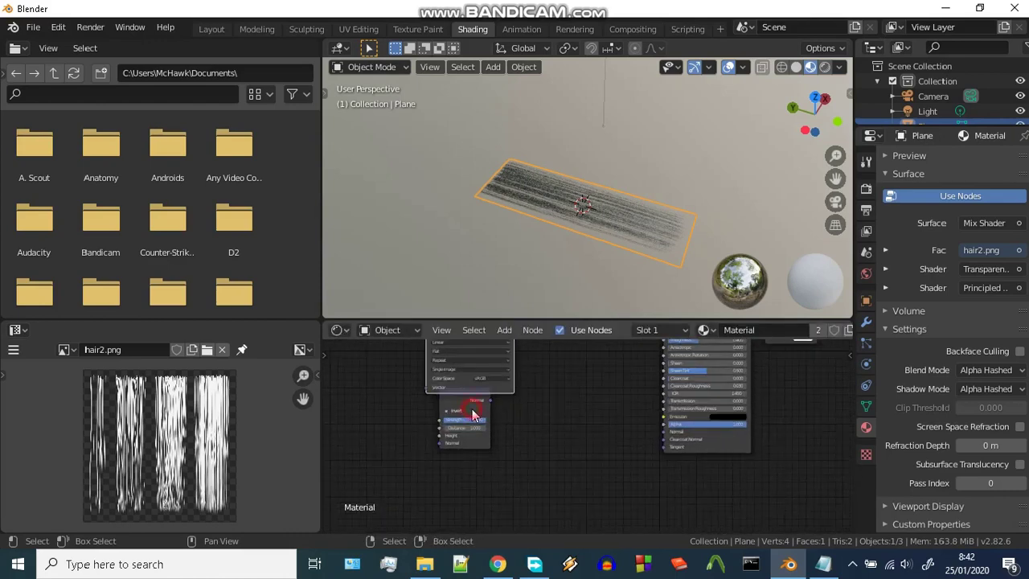
pyautogui.moveTo(448, 407); pyautogui.dragTo(555, 387)
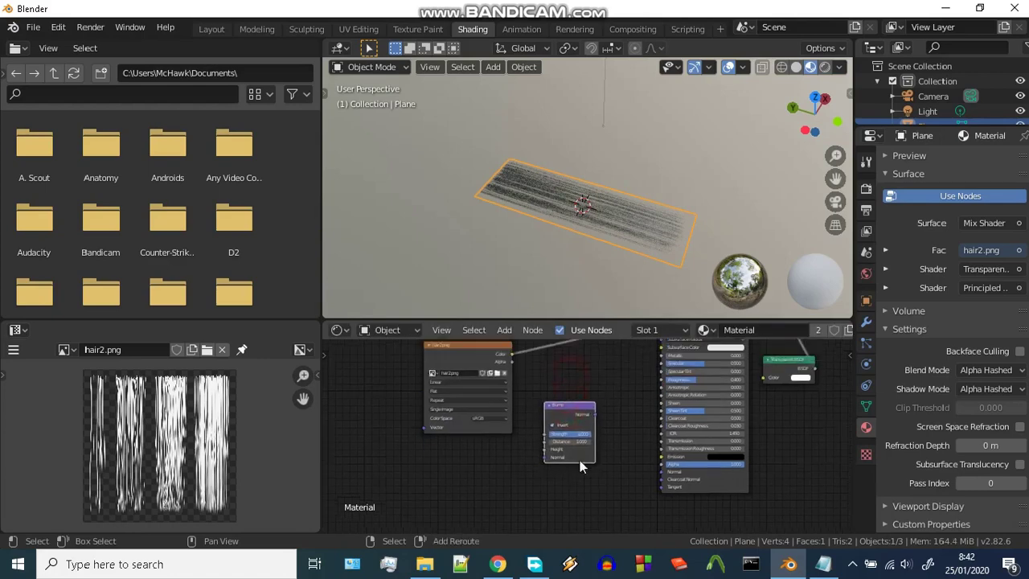
pyautogui.scroll(2, 577, 442)
pyautogui.moveTo(575, 432); pyautogui.dragTo(585, 398)
# Step: Link hair2.png Color to Bump Height and Bump Normal to the Principled BSDF Normal
pyautogui.moveTo(492, 355); pyautogui.dragTo(513, 411)
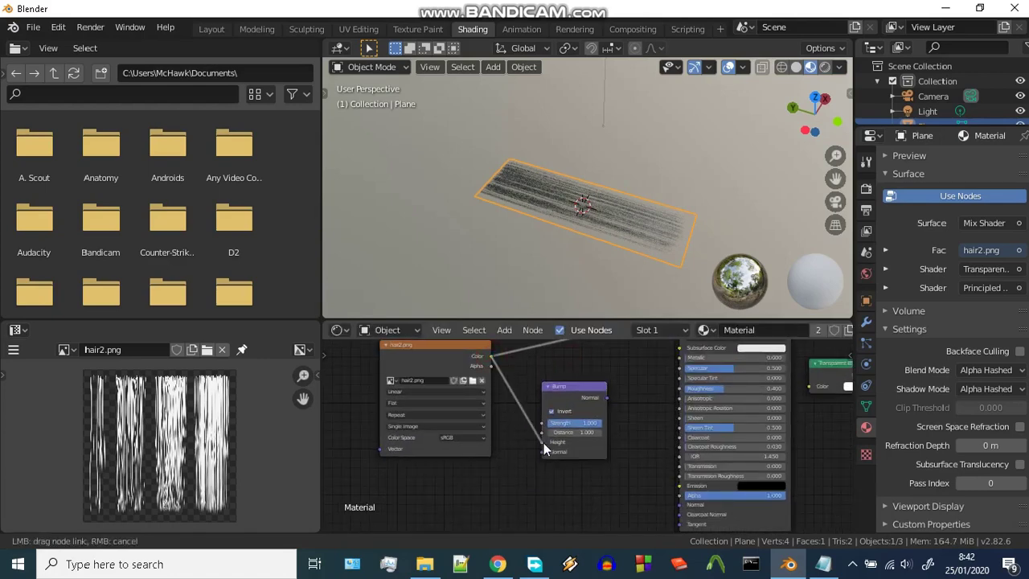
pyautogui.moveTo(543, 443); pyautogui.dragTo(544, 443)
pyautogui.moveTo(589, 420); pyautogui.dragTo(564, 393, button='middle')
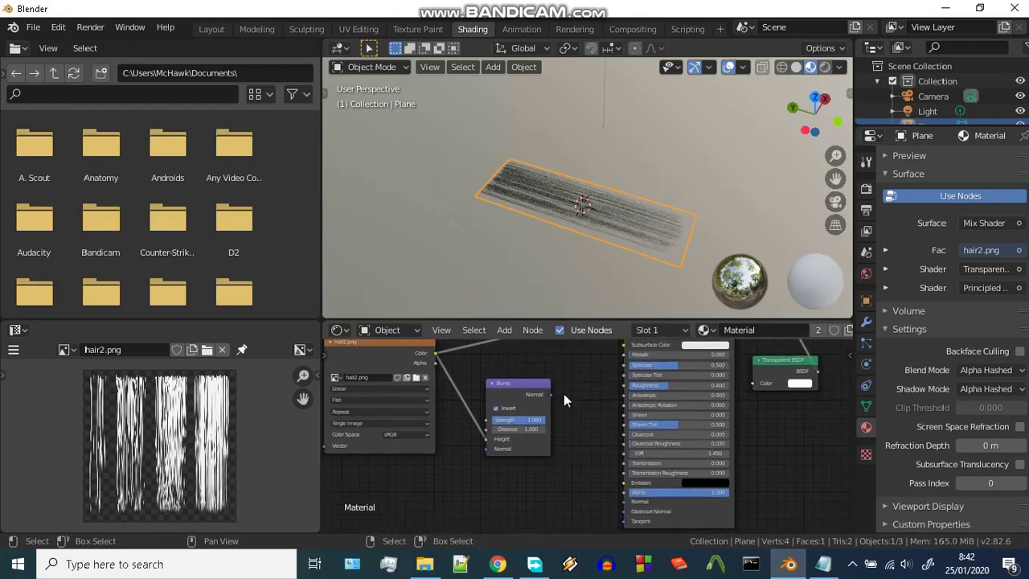
pyautogui.moveTo(552, 393); pyautogui.dragTo(624, 505)
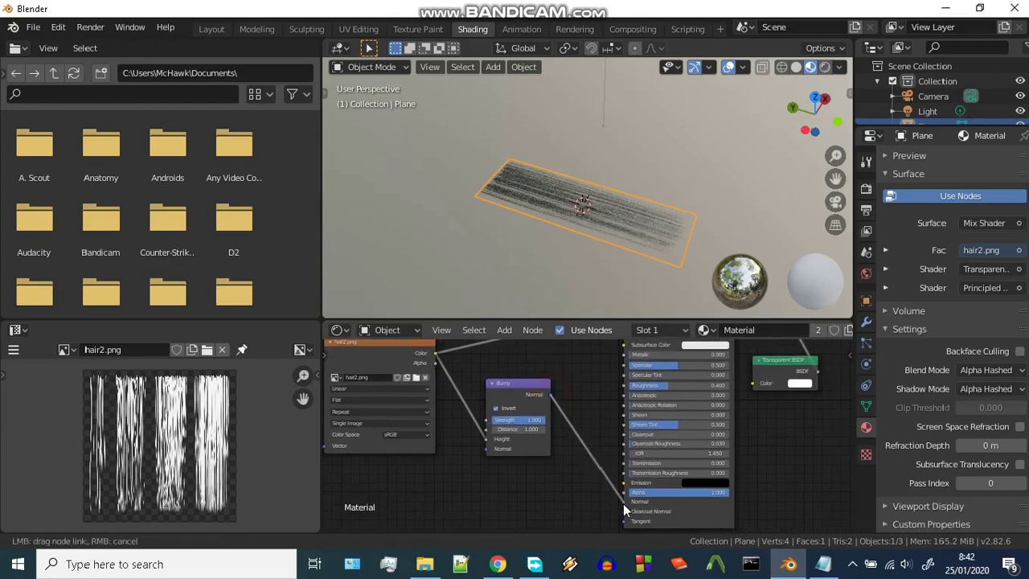
pyautogui.moveTo(610, 438); pyautogui.dragTo(611, 441)
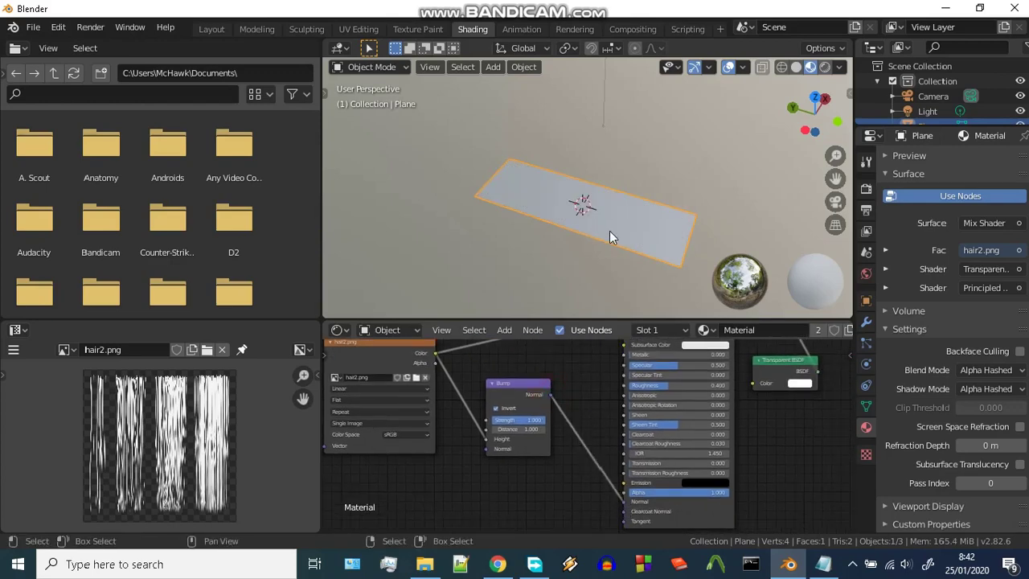
# Step: Zoom into the Bump node and set its Strength to 0.400
pyautogui.scroll(3, 602, 233)
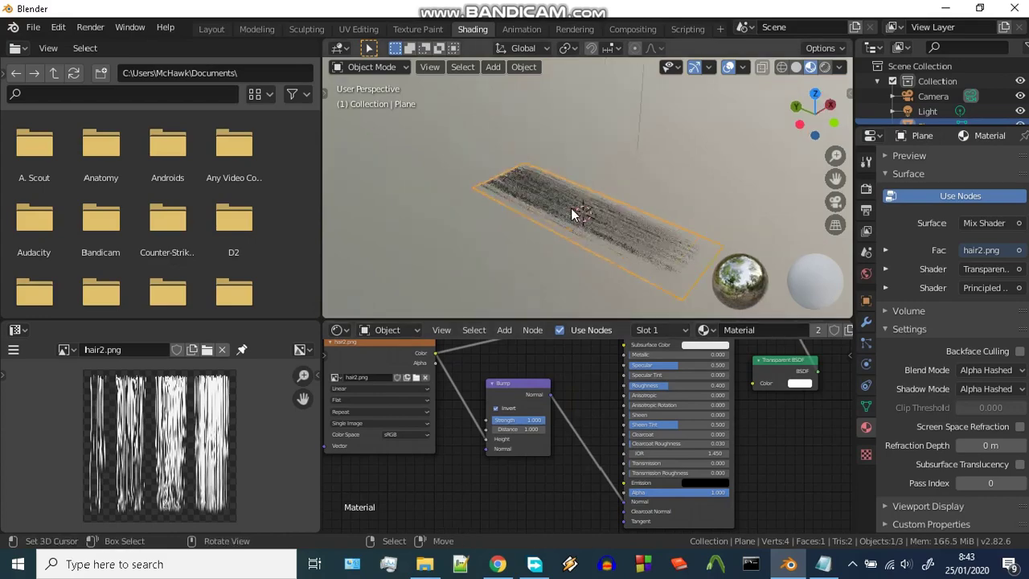
pyautogui.scroll(2, 558, 209)
pyautogui.scroll(2, 523, 202)
pyautogui.scroll(2, 523, 202)
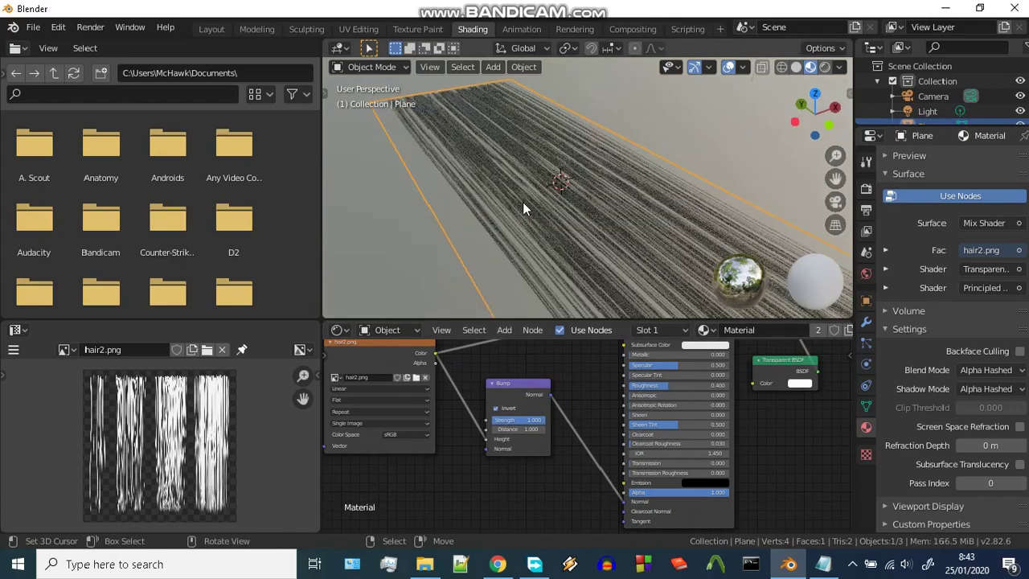
pyautogui.scroll(2, 561, 420)
pyautogui.moveTo(460, 411)
pyautogui.mouseDown()
pyautogui.moveTo(438, 411)
pyautogui.moveTo(455, 411)
pyautogui.mouseUp()
pyautogui.write('0.4')
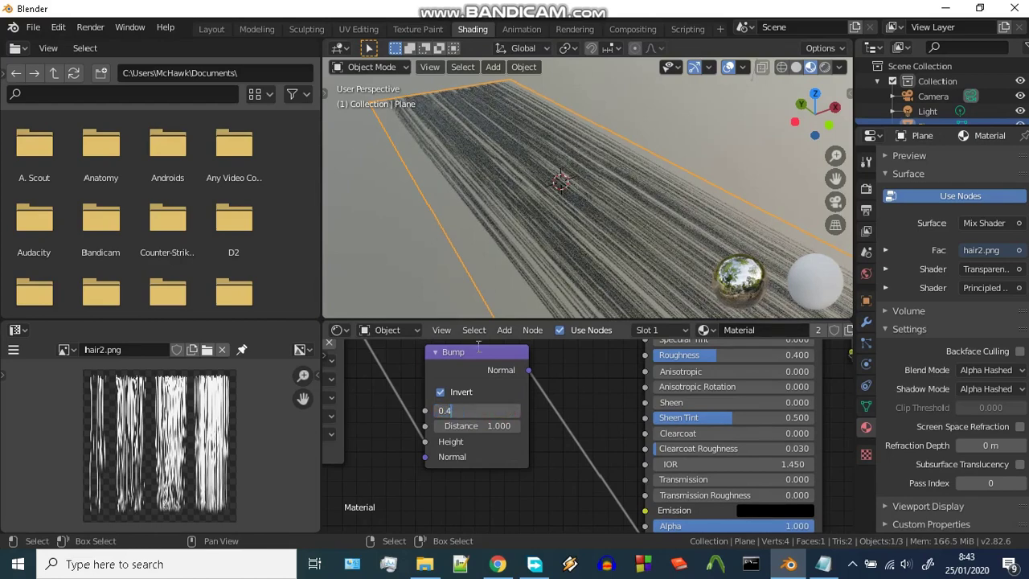
pyautogui.press('Return')
pyautogui.moveTo(567, 259)
pyautogui.mouseDown(button='middle')
pyautogui.moveTo(645, 270)
pyautogui.moveTo(656, 267)
pyautogui.moveTo(661, 243)
pyautogui.moveTo(573, 230)
pyautogui.moveTo(558, 72)
pyautogui.mouseUp(button='middle')
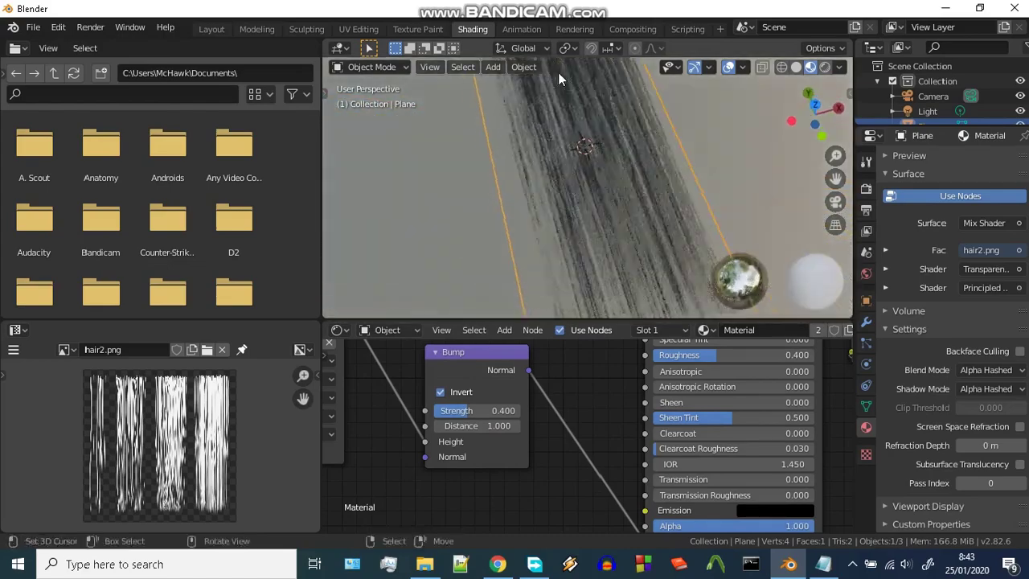
# Step: Duplicate the hair plane twice into Plane.001 and Plane.002, moving the second copy into place
pyautogui.moveTo(577, 171); pyautogui.dragTo(615, 106, button='middle')
pyautogui.scroll(-3, 614, 107)
pyautogui.hotkey('shift', 'd')
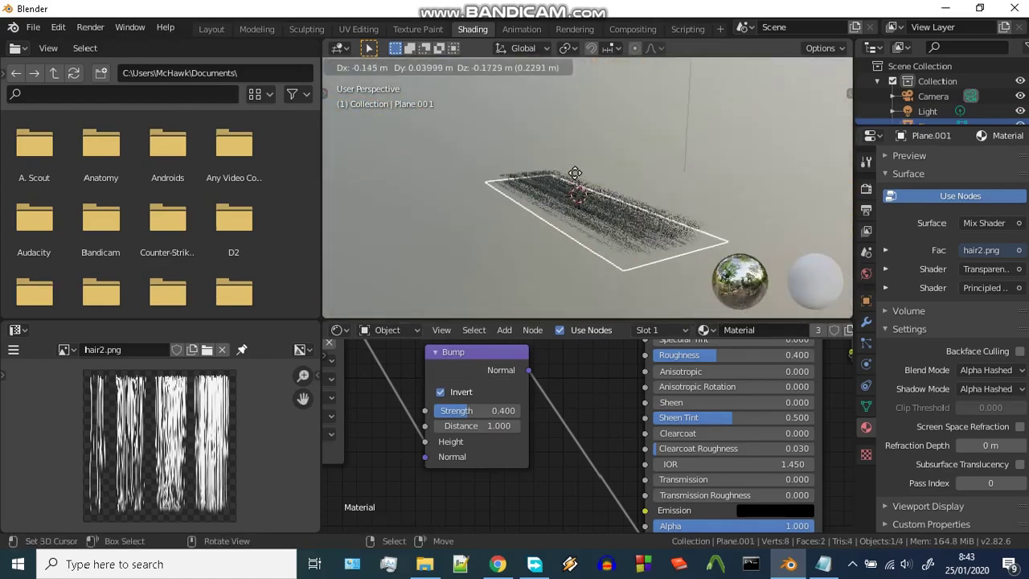
pyautogui.click(575, 173)
pyautogui.hotkey('shift', 'd')
pyautogui.click(530, 227)
pyautogui.scroll(3, 530, 227)
pyautogui.scroll(2, 549, 193)
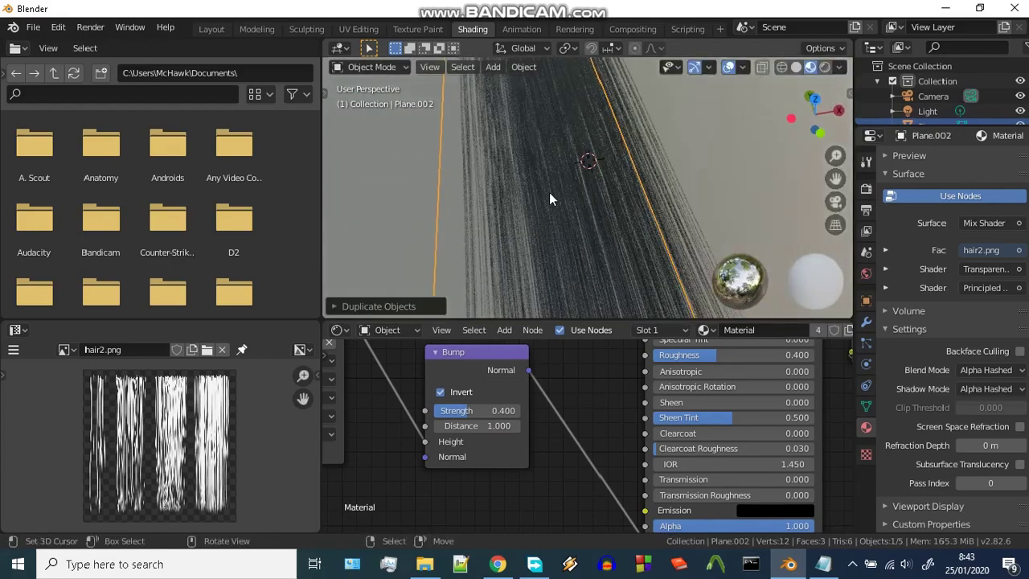
pyautogui.press('g')
pyautogui.click(587, 166)
# Step: Inspect the strip from several angles, testing a lower Bump strength but keeping 0.400
pyautogui.moveTo(587, 166); pyautogui.dragTo(625, 144, button='middle')
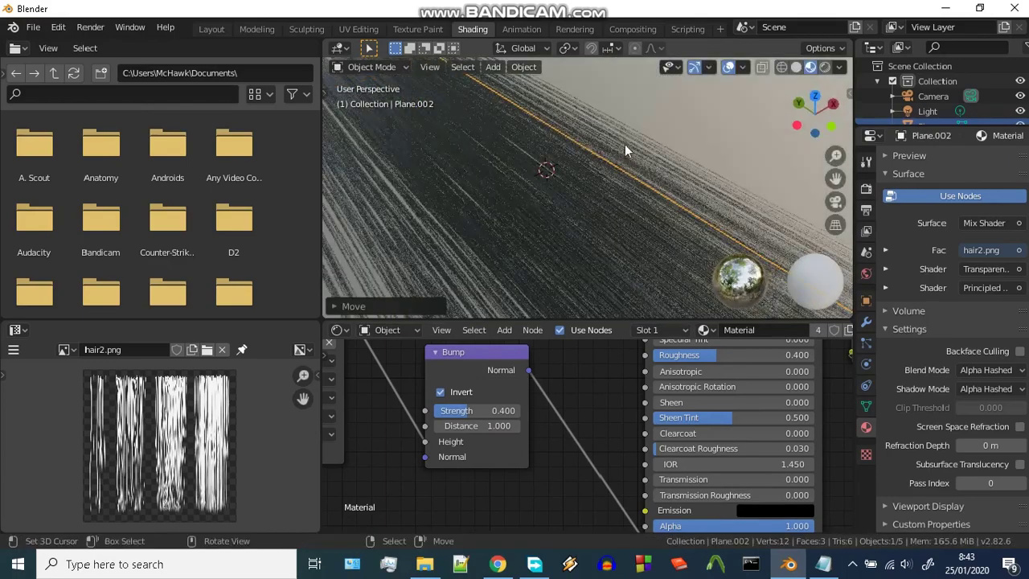
pyautogui.scroll(-2, 614, 190)
pyautogui.scroll(-2, 615, 191)
pyautogui.scroll(-2, 595, 192)
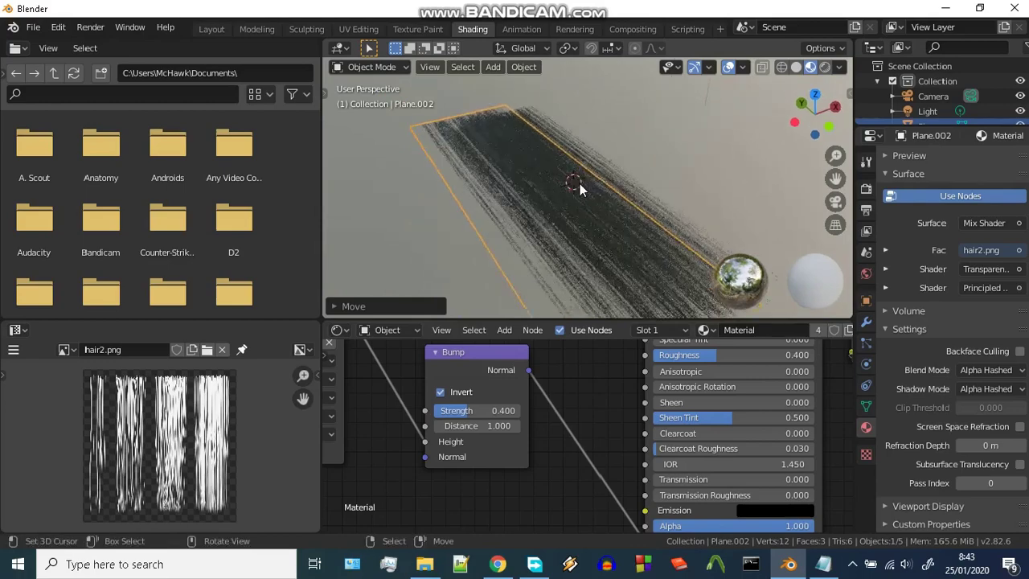
pyautogui.moveTo(580, 183)
pyautogui.mouseDown(button='middle')
pyautogui.moveTo(579, 166)
pyautogui.moveTo(554, 158)
pyautogui.moveTo(570, 239)
pyautogui.mouseUp(button='middle')
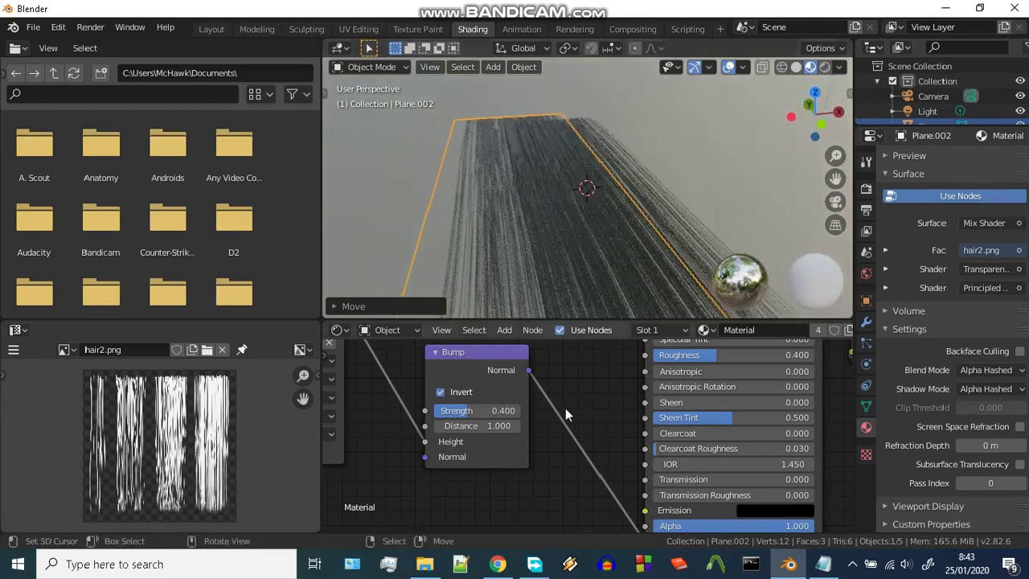
pyautogui.moveTo(486, 409); pyautogui.dragTo(462, 410)
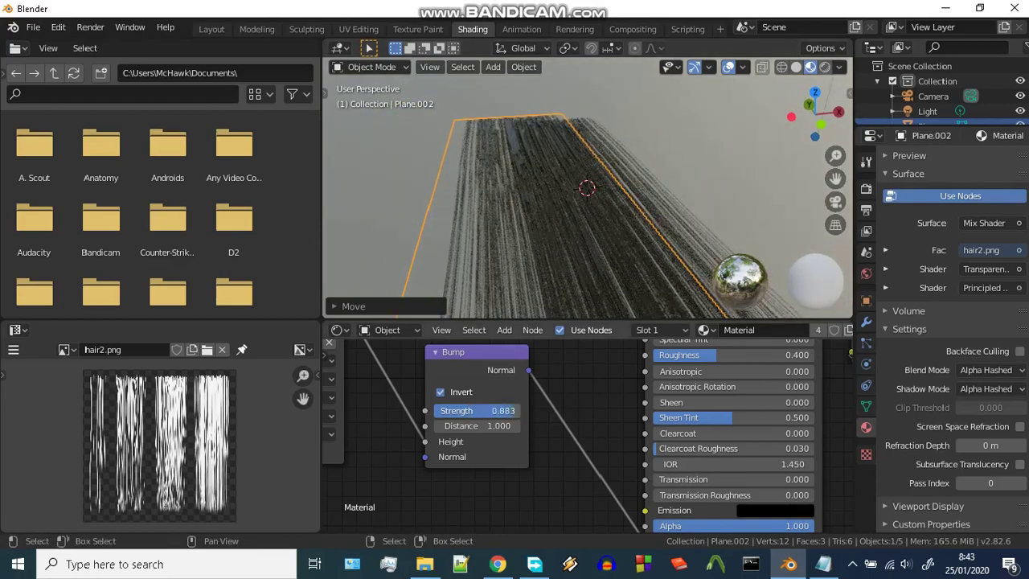
pyautogui.press('Escape')
pyautogui.moveTo(537, 304)
pyautogui.mouseDown(button='middle')
pyautogui.moveTo(554, 235)
pyautogui.moveTo(588, 206)
pyautogui.moveTo(649, 249)
pyautogui.moveTo(704, 113)
pyautogui.mouseUp(button='middle')
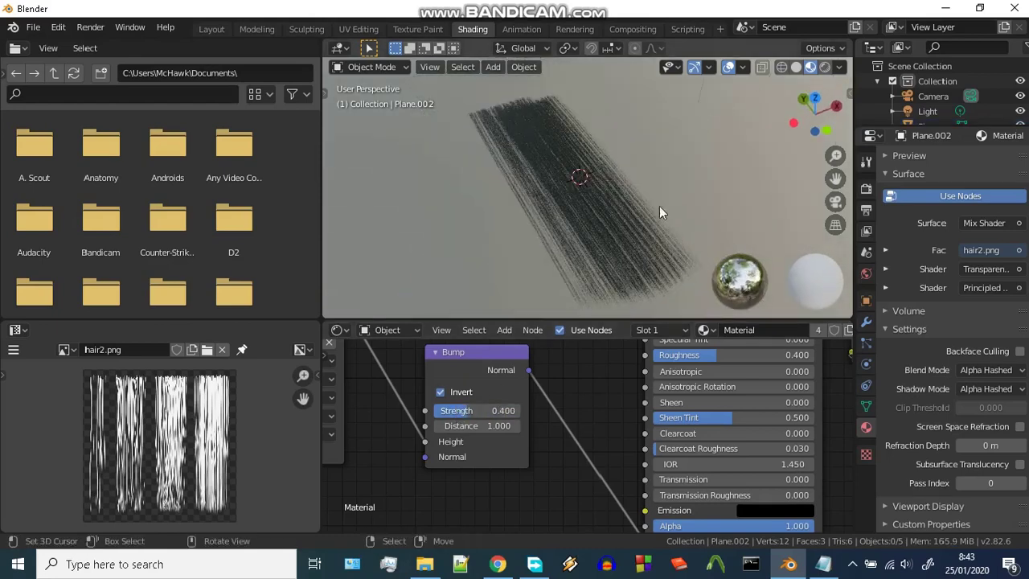
pyautogui.moveTo(660, 206); pyautogui.dragTo(725, 171, button='middle')
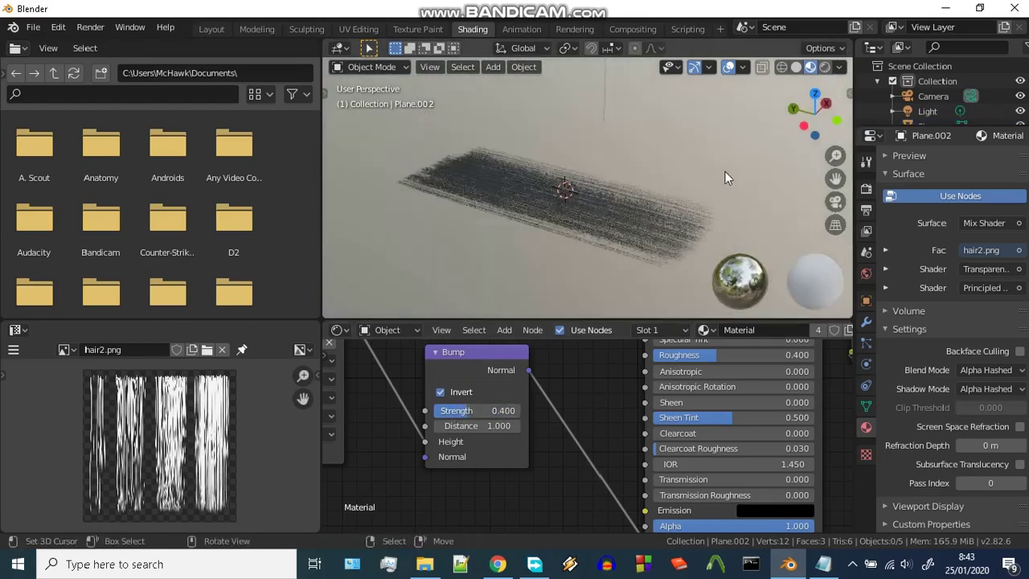
# Step: Preview the hair strip in Rendered shading, testing zero Bump strength before restoring 0.400
pyautogui.click(824, 69)
pyautogui.moveTo(711, 159)
pyautogui.mouseDown(button='middle')
pyautogui.moveTo(679, 217)
pyautogui.moveTo(731, 193)
pyautogui.mouseUp(button='middle')
pyautogui.moveTo(497, 410)
pyautogui.mouseDown()
pyautogui.moveTo(450, 410)
pyautogui.moveTo(521, 410)
pyautogui.moveTo(474, 410)
pyautogui.mouseUp()
pyautogui.moveTo(515, 241)
pyautogui.mouseDown(button='middle')
pyautogui.moveTo(640, 228)
pyautogui.moveTo(640, 293)
pyautogui.moveTo(658, 287)
pyautogui.moveTo(674, 258)
pyautogui.moveTo(709, 246)
pyautogui.mouseUp(button='middle')
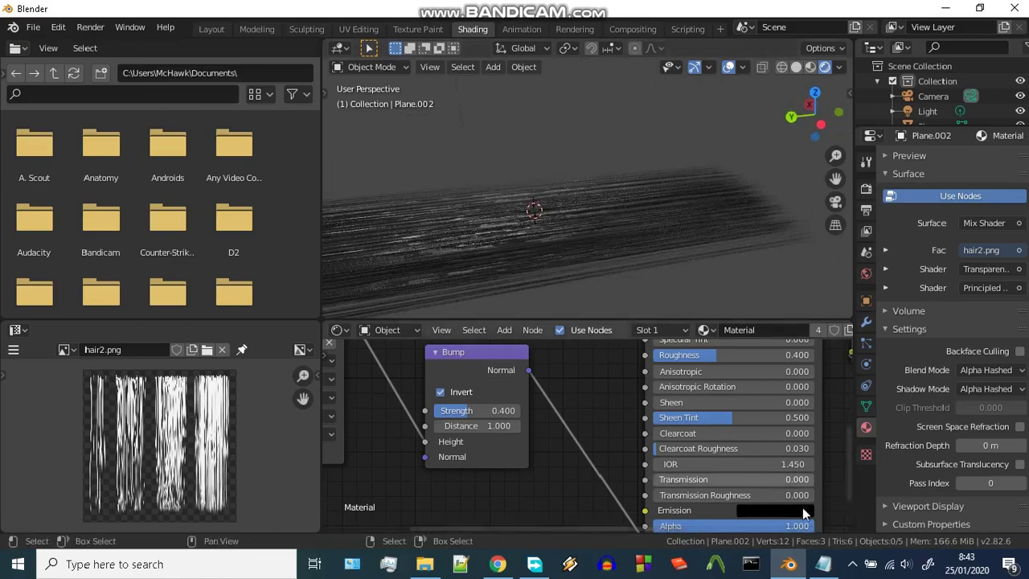
# Step: Review the Notepad notes, then return to the fresh Blender scene with only a camera and light
pyautogui.click(833, 570)
pyautogui.click(372, 145)
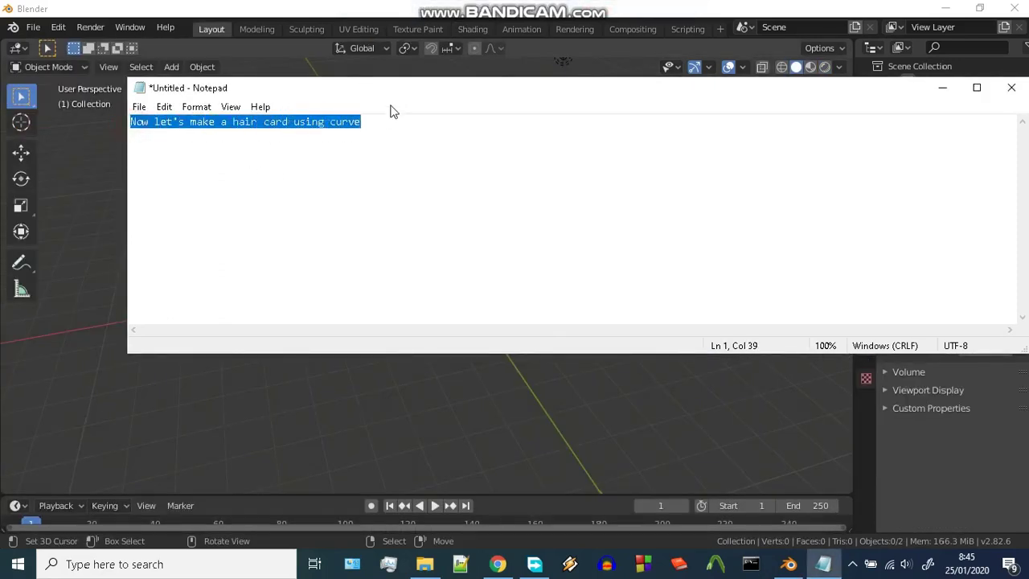
pyautogui.click(415, 74)
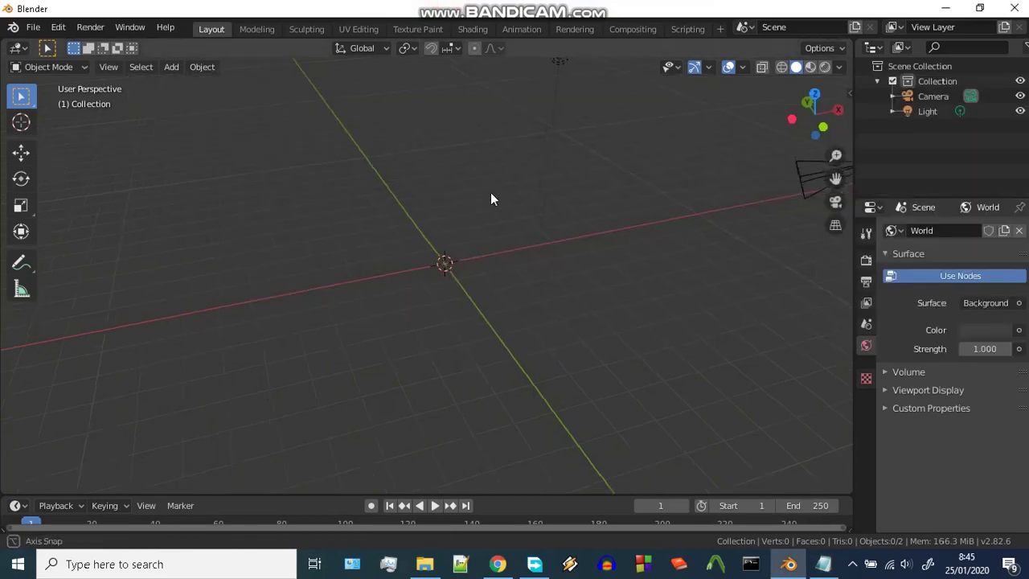
pyautogui.moveTo(491, 192); pyautogui.dragTo(515, 190, button='middle')
# Step: Snap the 3D cursor with Shift+S and add a Bezier curve to the scene
pyautogui.hotkey('shift', 's')
pyautogui.click(478, 237)
pyautogui.hotkey('shift', 'a')
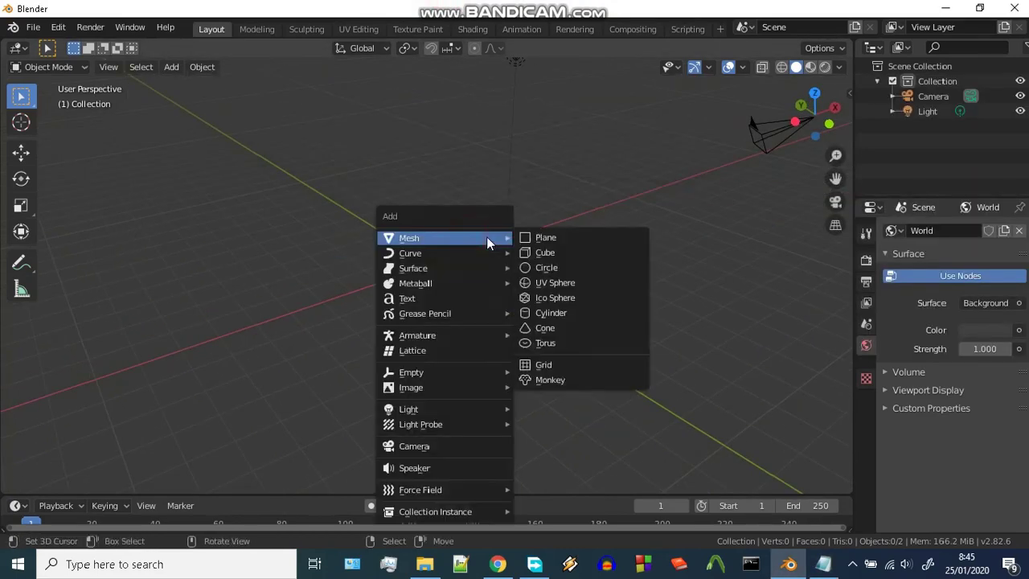
pyautogui.moveTo(410, 253)
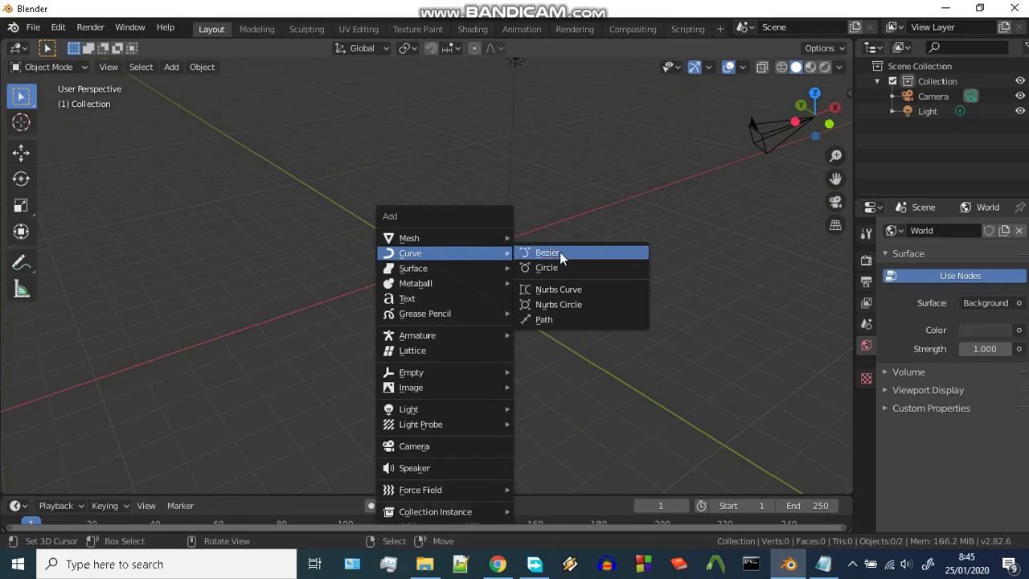
pyautogui.click(560, 254)
pyautogui.moveTo(515, 257)
pyautogui.mouseDown(button='middle')
pyautogui.moveTo(467, 319)
pyautogui.moveTo(470, 298)
pyautogui.moveTo(478, 324)
pyautogui.moveTo(437, 350)
pyautogui.mouseUp(button='middle')
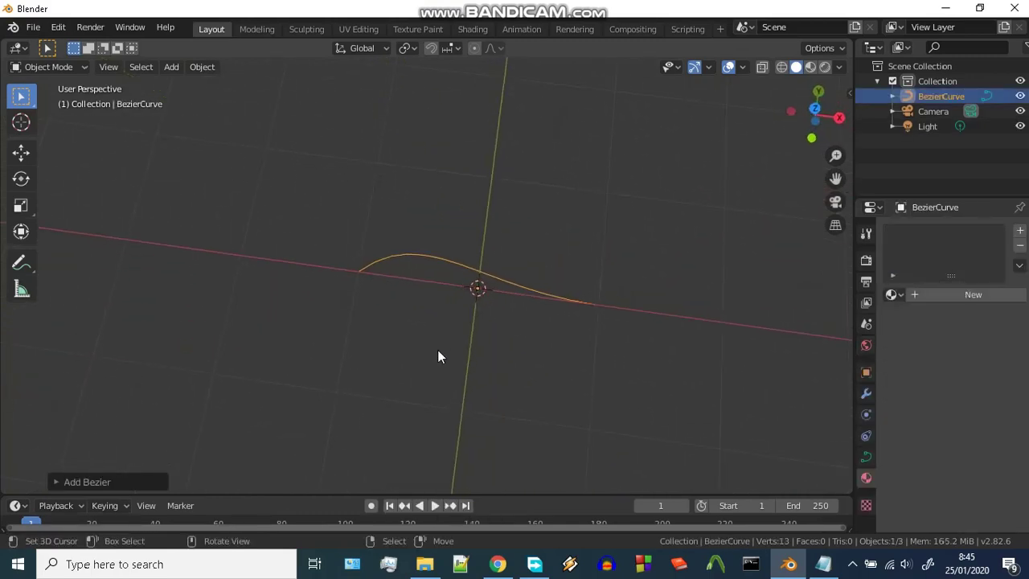
pyautogui.press('`')
pyautogui.click(437, 349)
# Step: Add a Bezier circle and move it aside along the Y axis
pyautogui.hotkey('shift', 's')
pyautogui.click(398, 375)
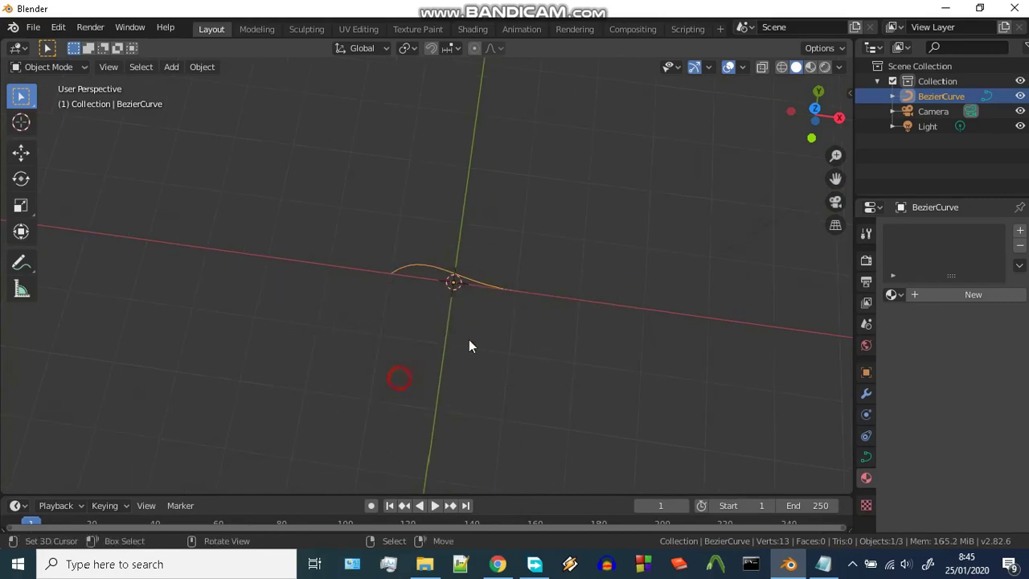
pyautogui.hotkey('shift', 'a')
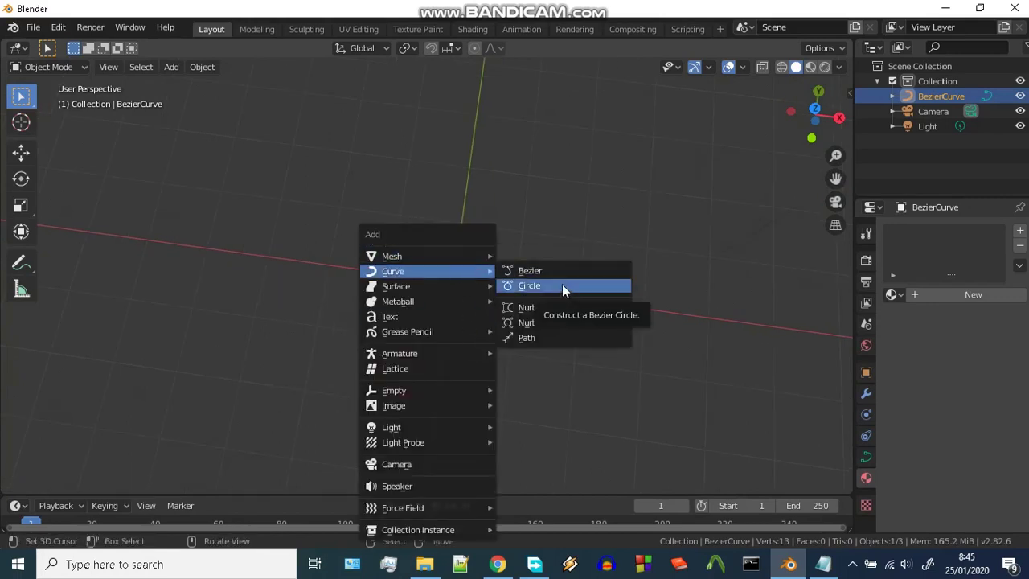
pyautogui.click(562, 287)
pyautogui.press('g')
pyautogui.press('z')
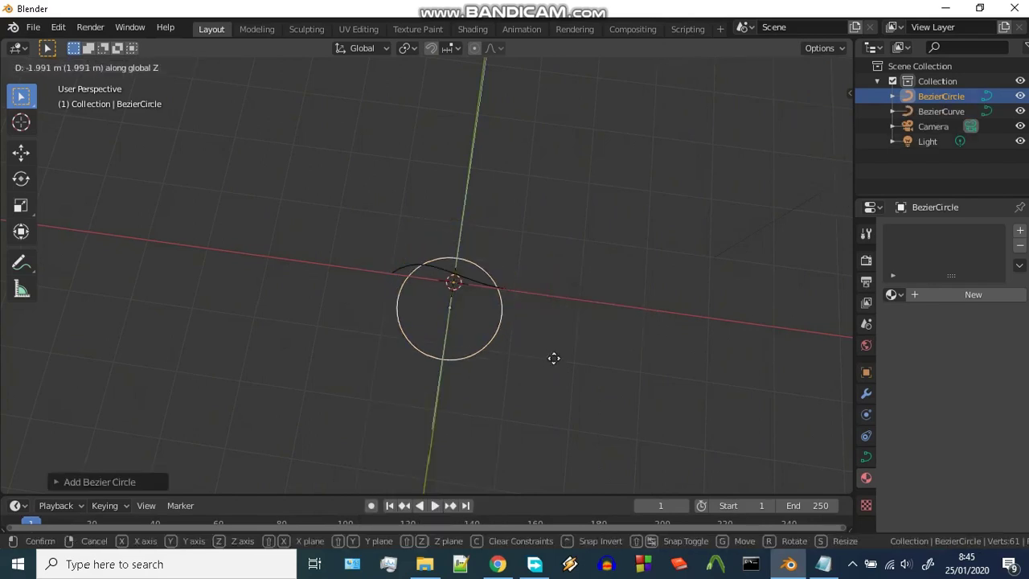
pyautogui.rightClick(560, 406)
pyautogui.moveTo(543, 386); pyautogui.dragTo(539, 379, button='middle')
pyautogui.press('g')
pyautogui.press('x')
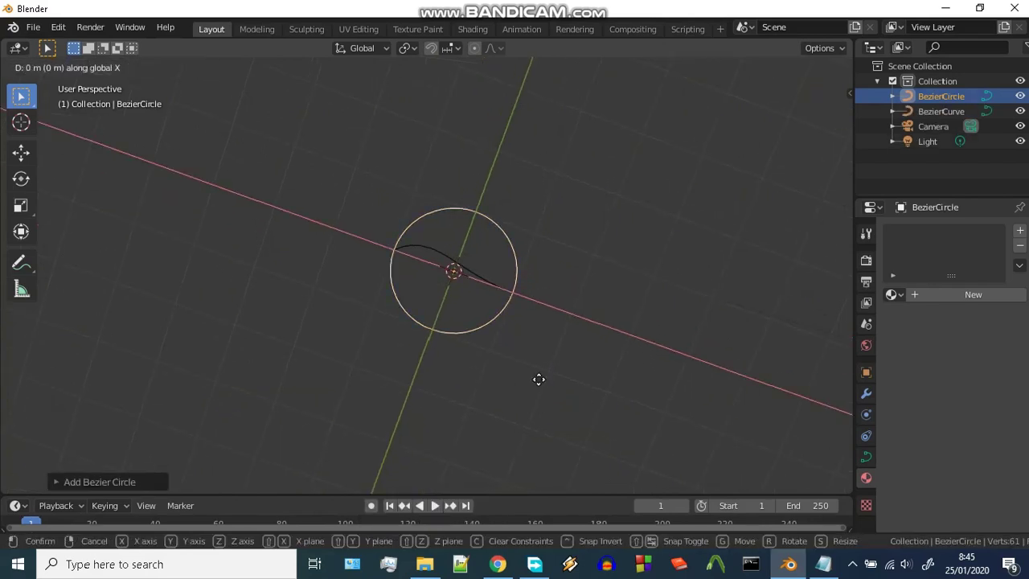
pyautogui.press('y')
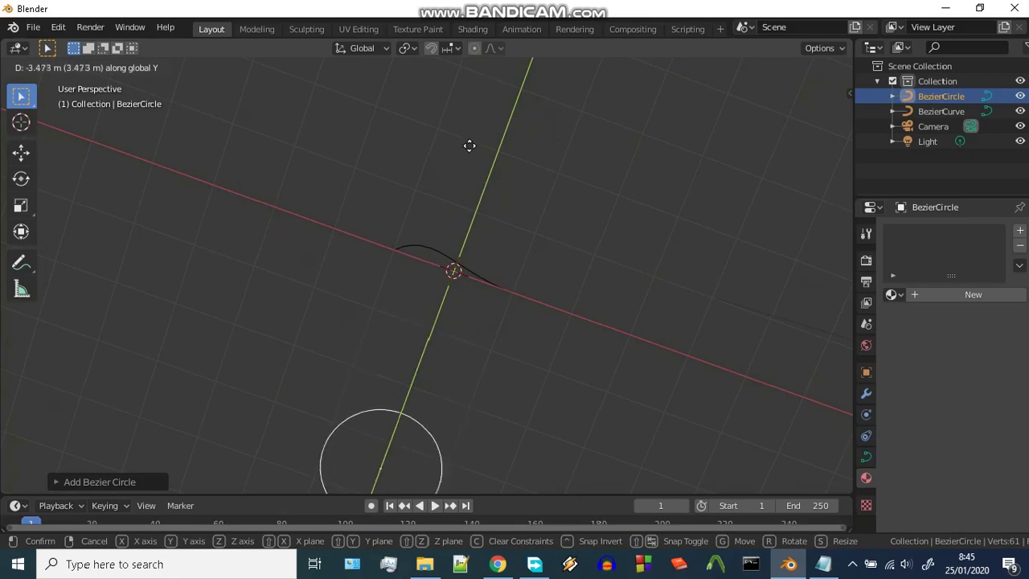
pyautogui.click(476, 135)
# Step: Put the Bezier circle into Edit Mode to work on its control points
pyautogui.scroll(-2, 476, 140)
pyautogui.hotkey('ctrl', 'Tab')
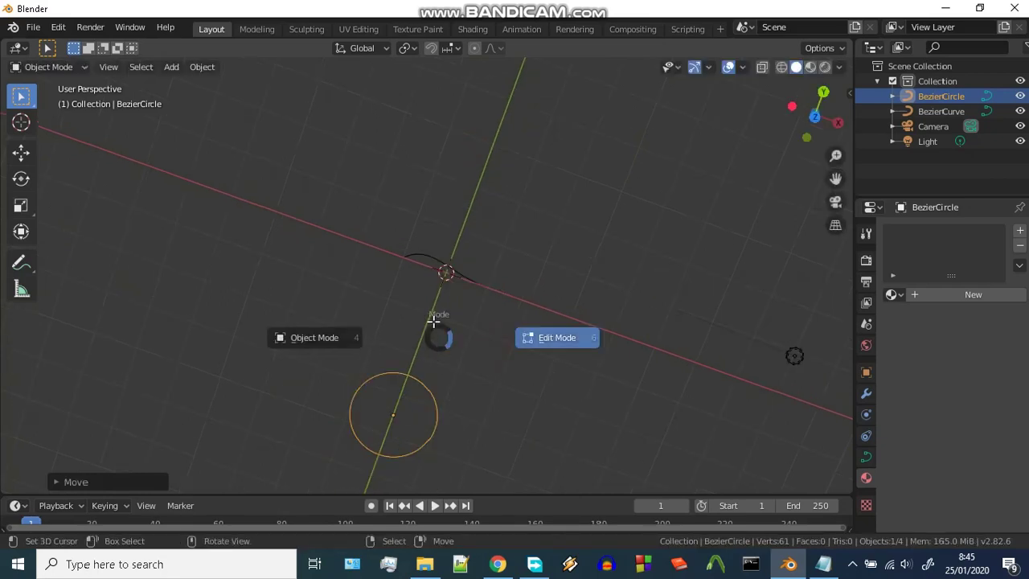
pyautogui.click(434, 321)
pyautogui.press('`')
# Step: In top orthographic view, squash the circle's points along Y into a flat ellipse
pyautogui.click(471, 281)
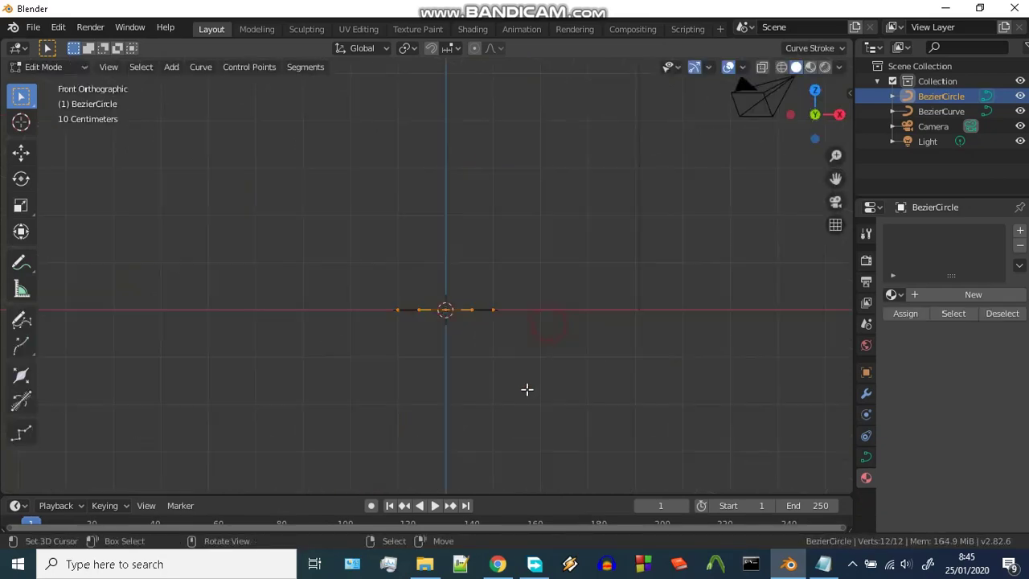
pyautogui.press('`')
pyautogui.press('Escape')
pyautogui.scroll(2, 451, 368)
pyautogui.click(519, 349)
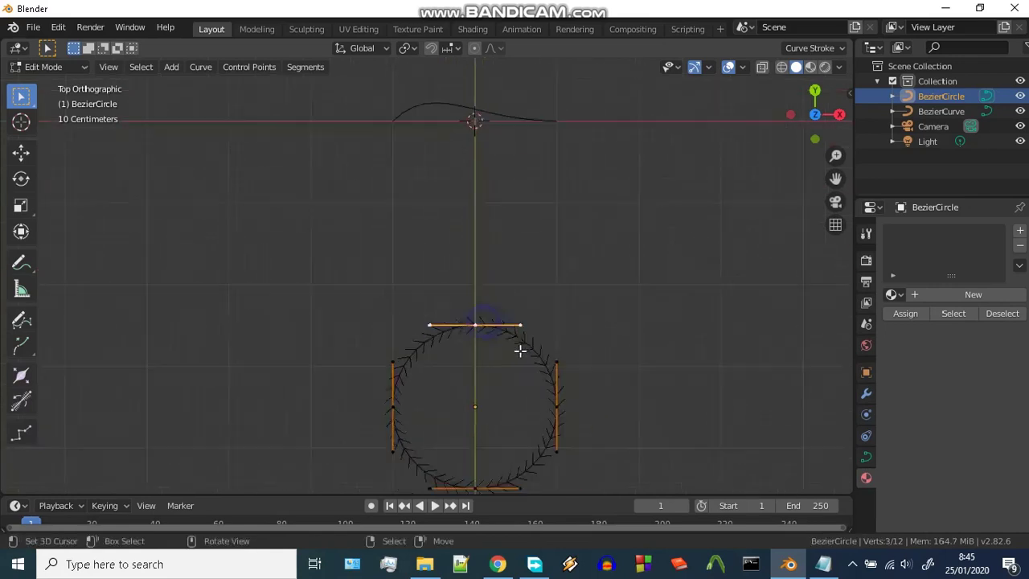
pyautogui.scroll(-2, 471, 370)
pyautogui.scroll(3, 513, 339)
pyautogui.press('s')
pyautogui.press('y')
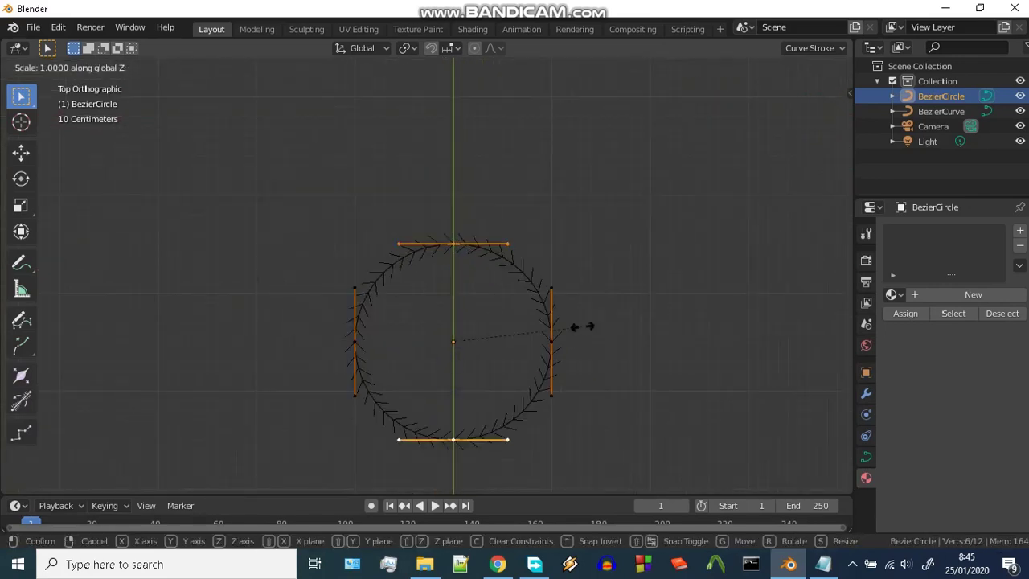
pyautogui.click(501, 355)
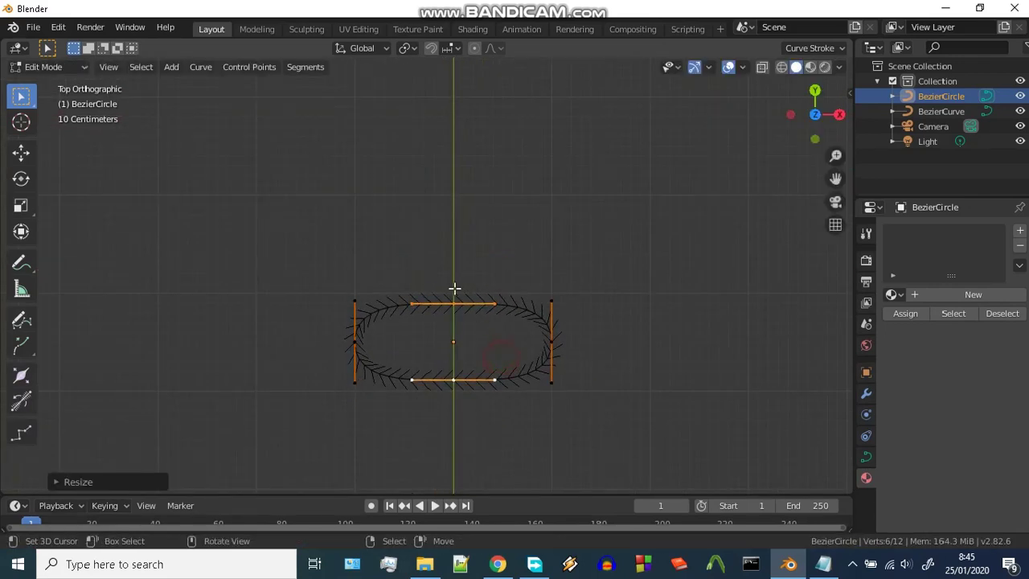
pyautogui.scroll(-4, 494, 198)
pyautogui.scroll(4, 471, 297)
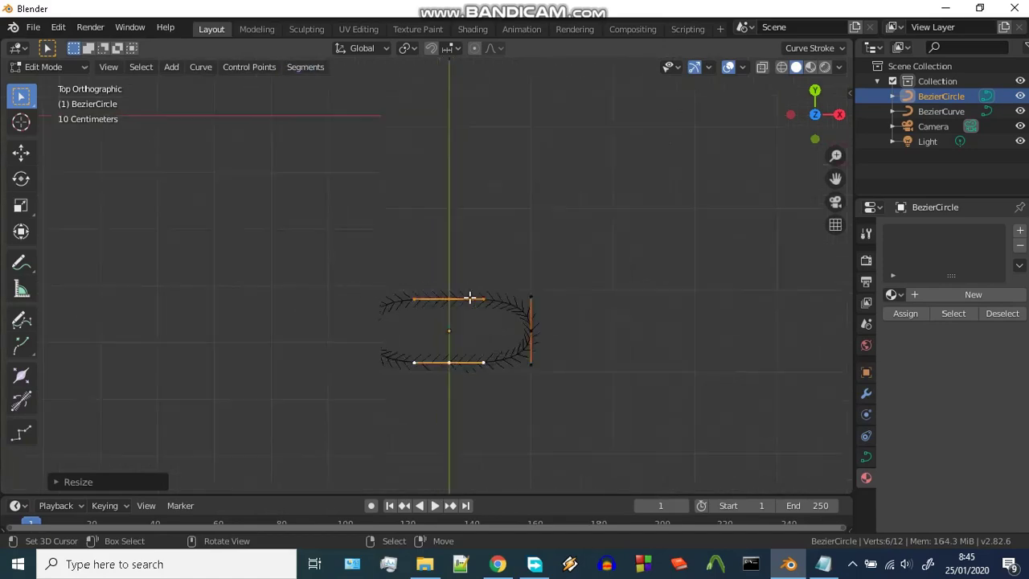
# Step: Set Vector handles, then move the top point along Z and its handles along Y to pinch it
pyautogui.click(297, 69)
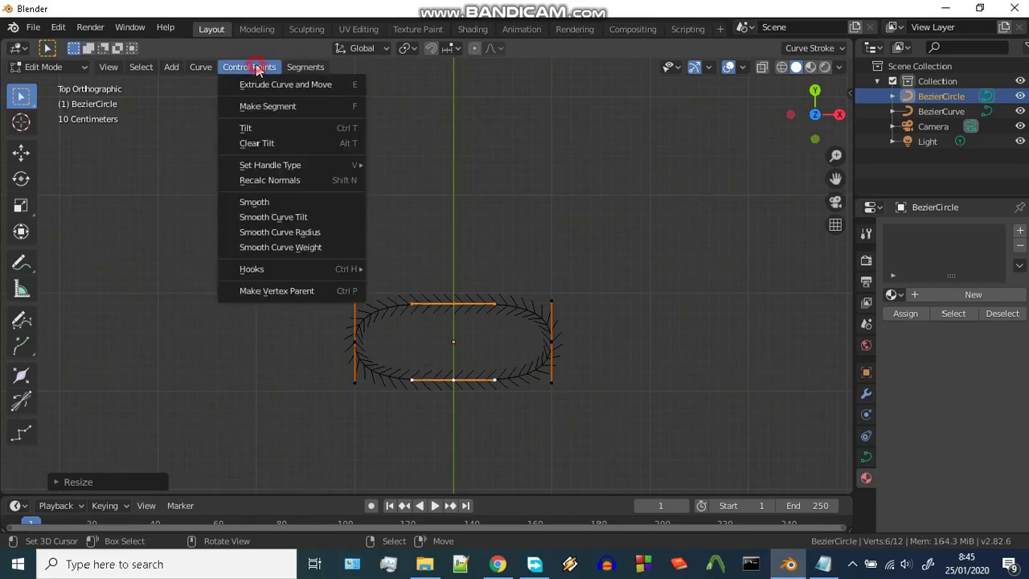
pyautogui.moveTo(270, 164)
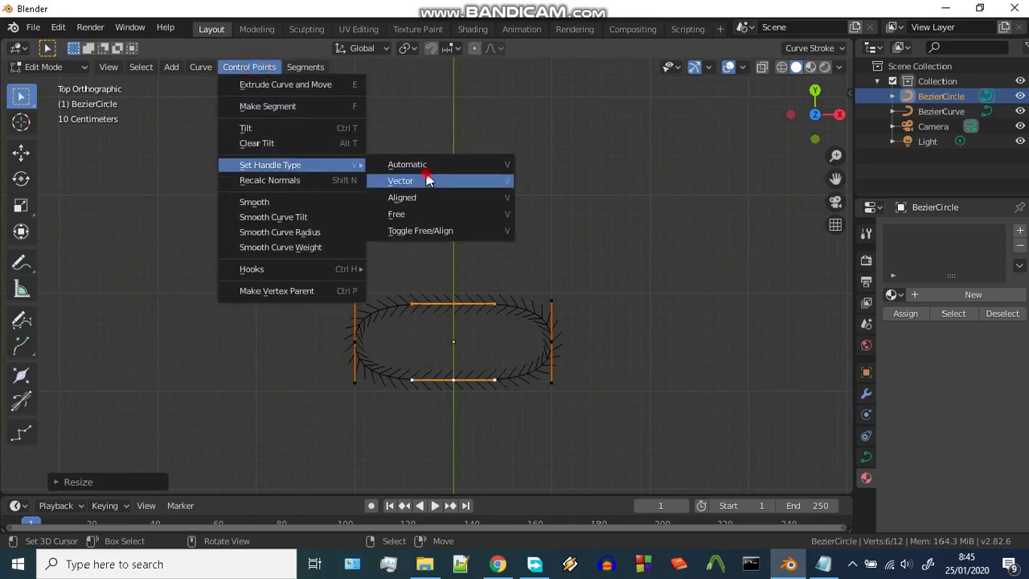
pyautogui.click(422, 180)
pyautogui.scroll(2, 485, 297)
pyautogui.click(508, 342)
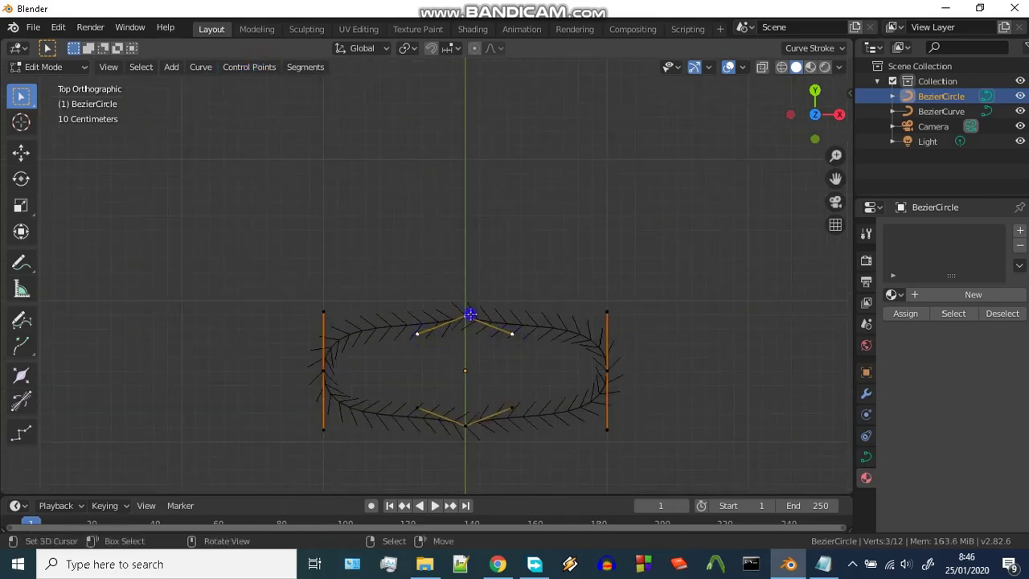
pyautogui.press('g')
pyautogui.press('z')
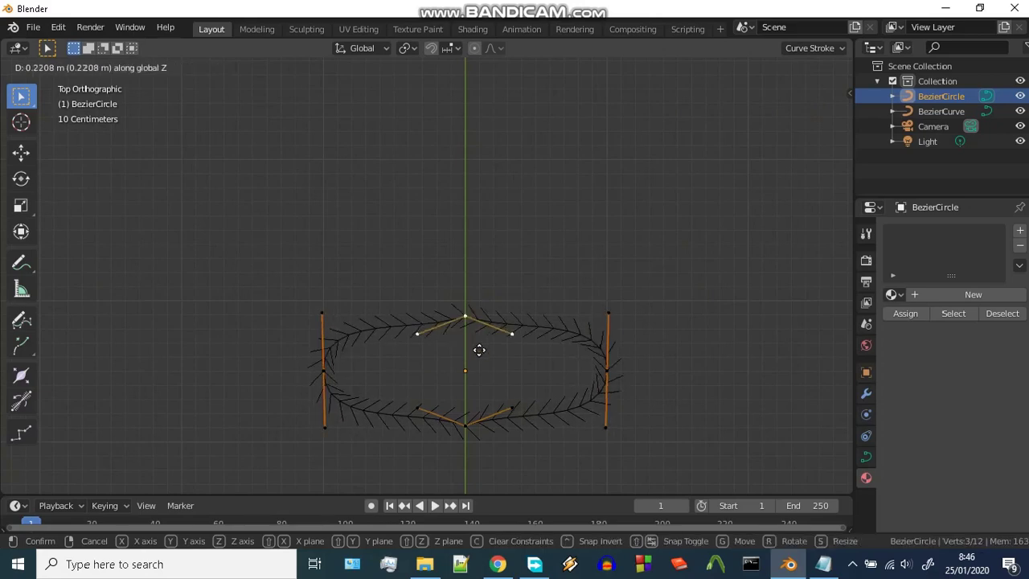
pyautogui.click(482, 351)
pyautogui.click(412, 352)
pyautogui.press('g')
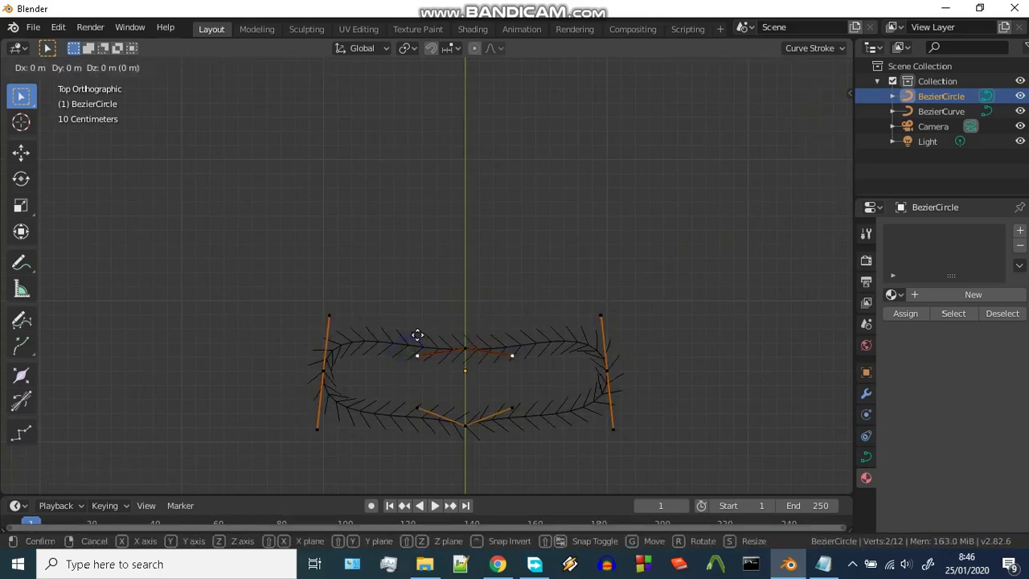
pyautogui.press('y')
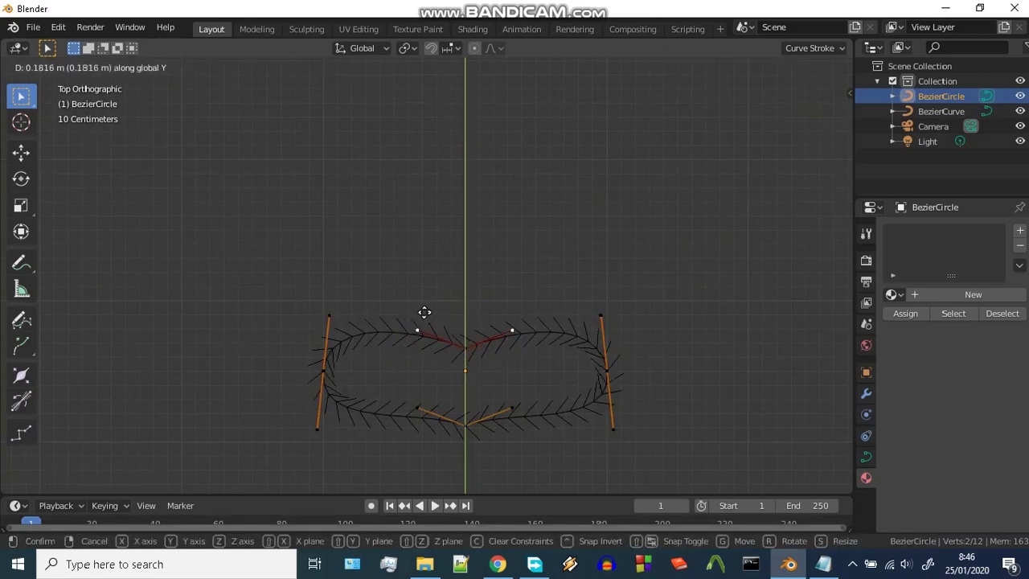
pyautogui.click(424, 314)
# Step: Select a single handle, orbit into a perspective view and return to Object Mode
pyautogui.scroll(-2, 435, 389)
pyautogui.press('g')
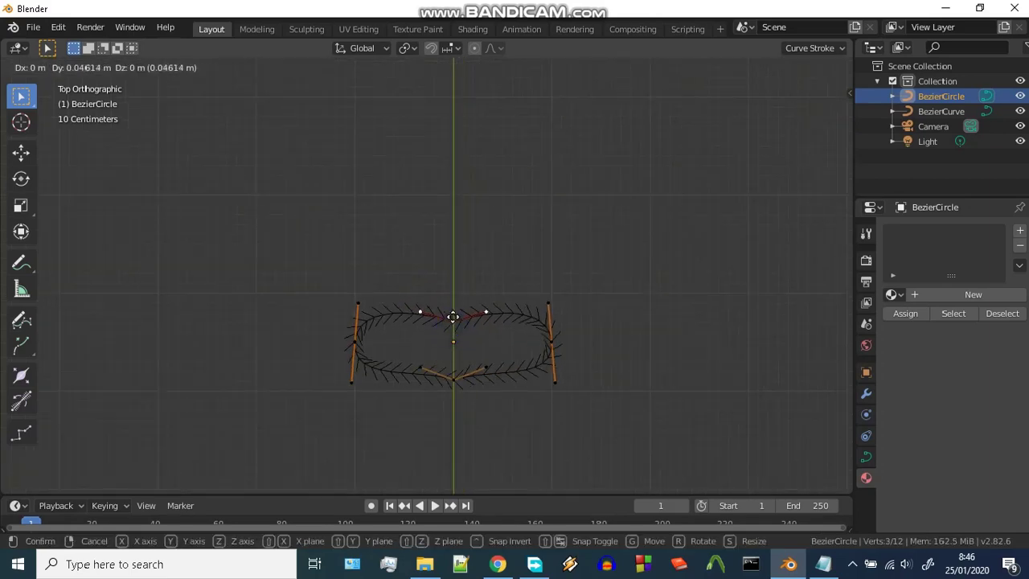
pyautogui.rightClick(453, 313)
pyautogui.click(420, 307)
pyautogui.scroll(-1, 450, 308)
pyautogui.scroll(-1, 484, 312)
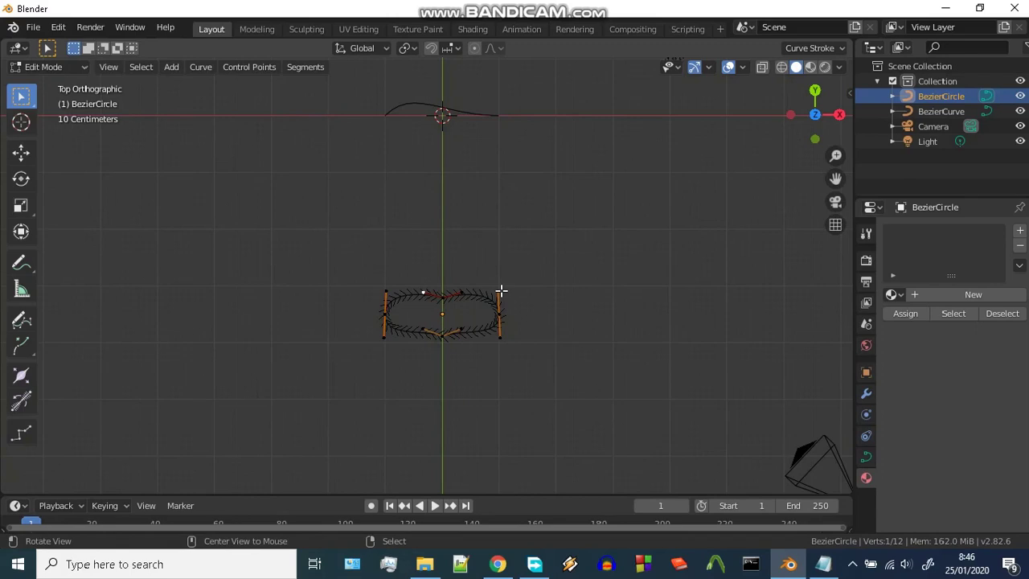
pyautogui.moveTo(501, 290)
pyautogui.mouseDown(button='middle')
pyautogui.moveTo(443, 249)
pyautogui.moveTo(554, 230)
pyautogui.moveTo(487, 267)
pyautogui.moveTo(455, 220)
pyautogui.moveTo(536, 361)
pyautogui.moveTo(512, 324)
pyautogui.moveTo(524, 301)
pyautogui.mouseUp(button='middle')
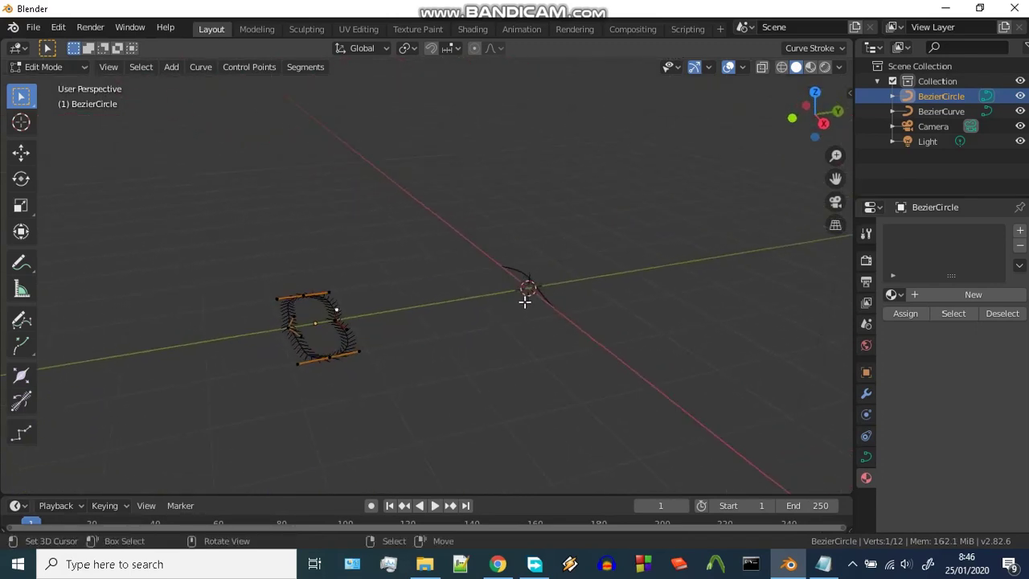
pyautogui.hotkey('ctrl', 'Tab')
# Step: Set BezierCircle as BezierCurve's Geometry Bevel object, sweeping the profile along the curve
pyautogui.click(522, 243)
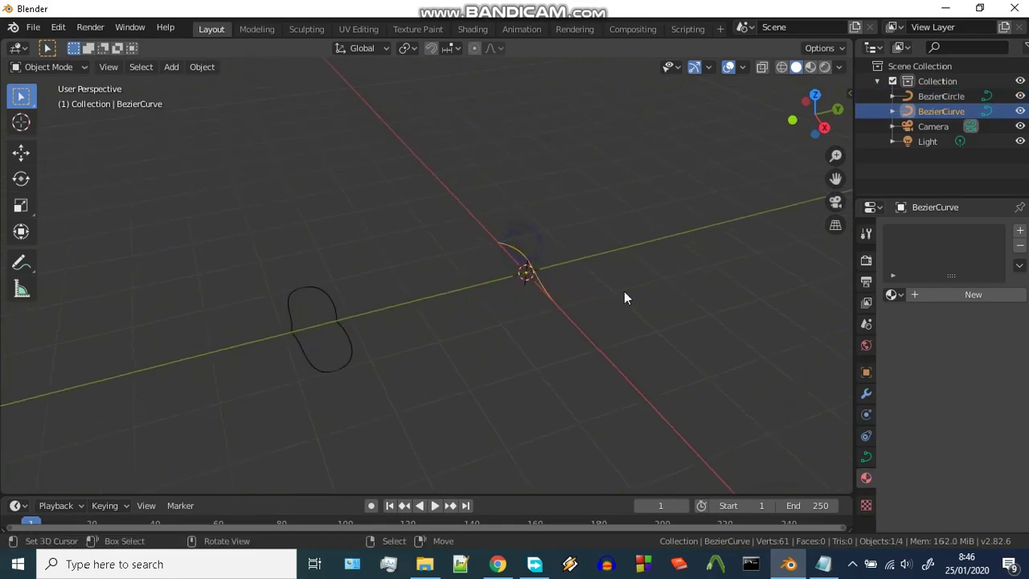
pyautogui.click(866, 456)
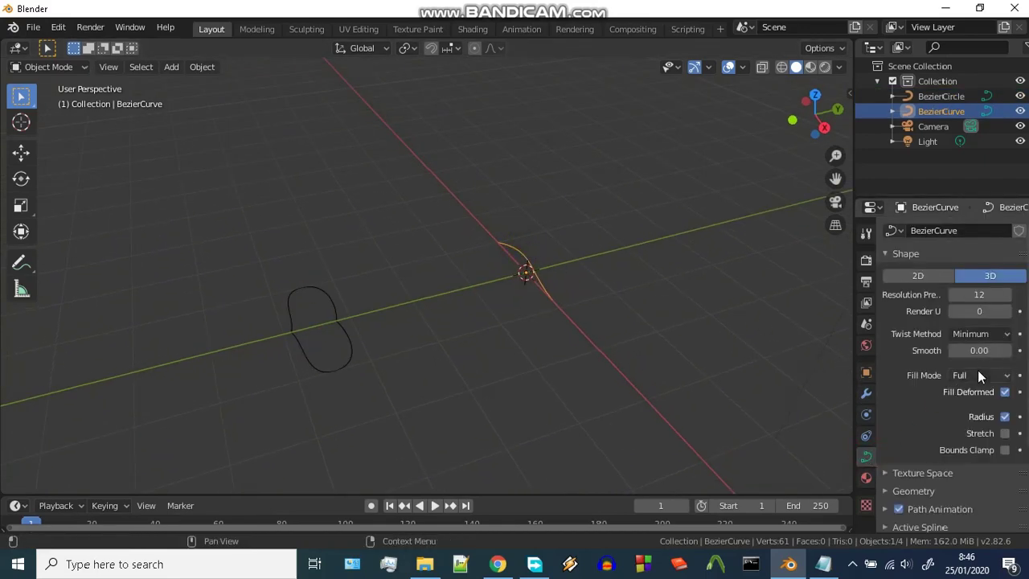
pyautogui.scroll(-2, 978, 370)
pyautogui.scroll(-1, 972, 385)
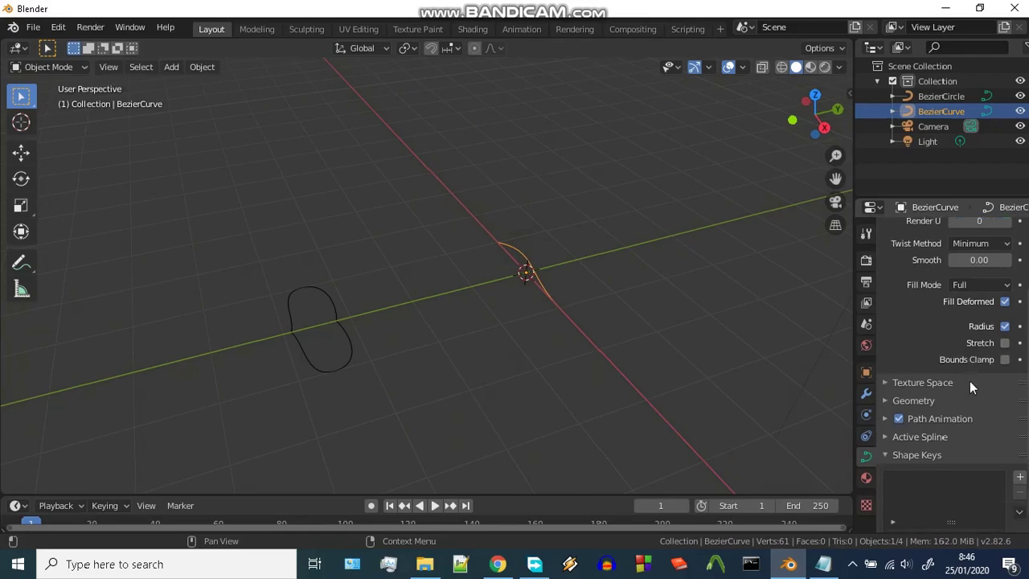
pyautogui.click(884, 400)
pyautogui.scroll(-1, 923, 408)
pyautogui.scroll(-1, 923, 408)
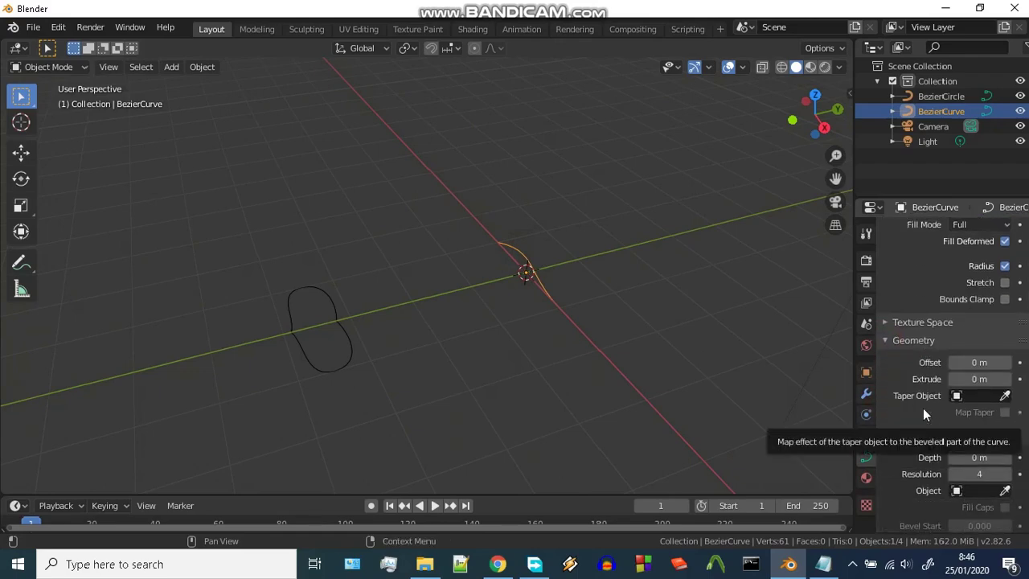
pyautogui.scroll(-1, 923, 408)
pyautogui.click(1005, 462)
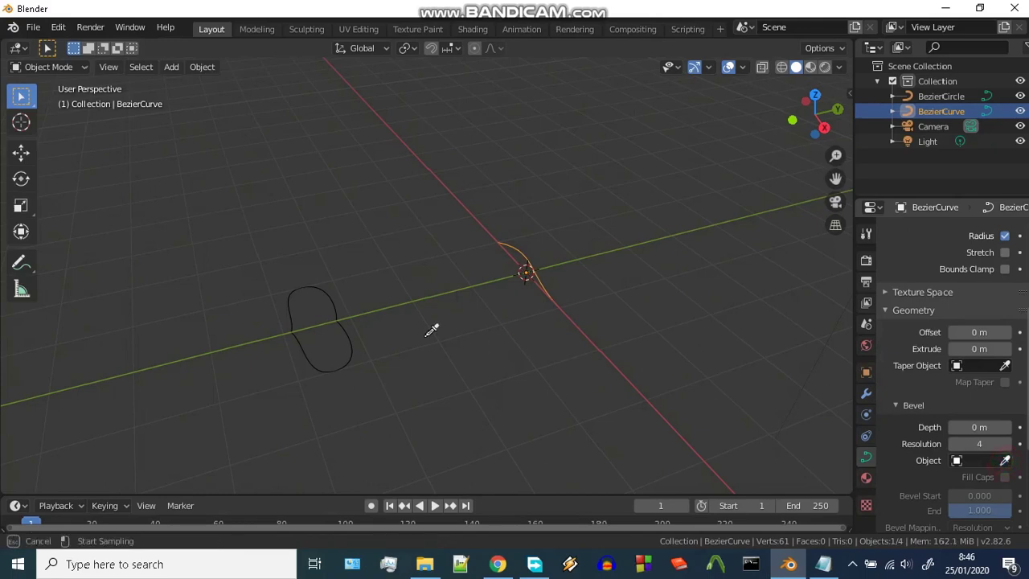
pyautogui.click(345, 326)
pyautogui.moveTo(514, 320)
pyautogui.mouseDown(button='middle')
pyautogui.moveTo(623, 319)
pyautogui.moveTo(597, 281)
pyautogui.moveTo(474, 269)
pyautogui.mouseUp(button='middle')
pyautogui.hotkey('ctrl', 'Tab')
# Step: Enter Edit Mode on the hair curve and reposition its end point
pyautogui.click(499, 252)
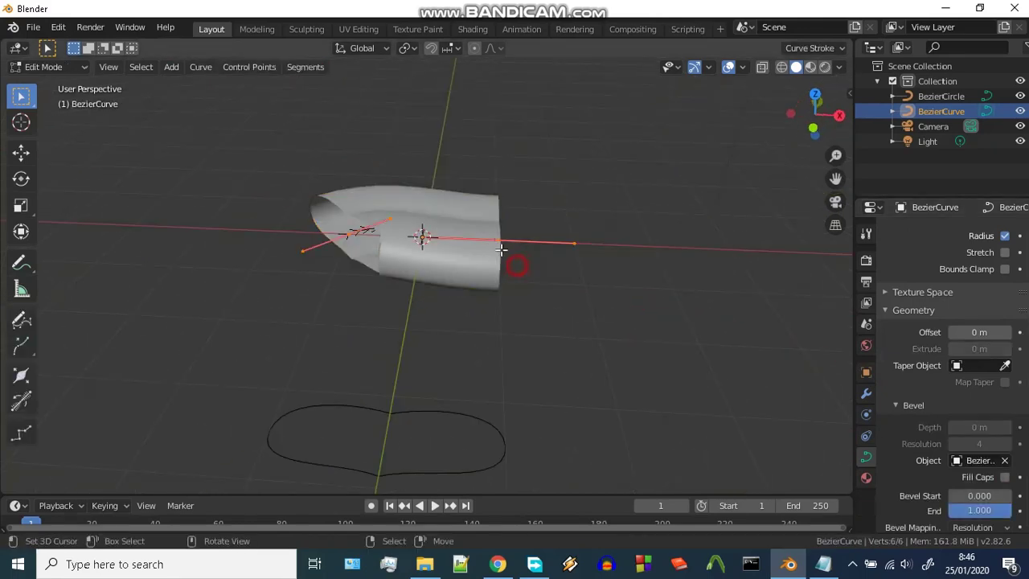
pyautogui.press('g')
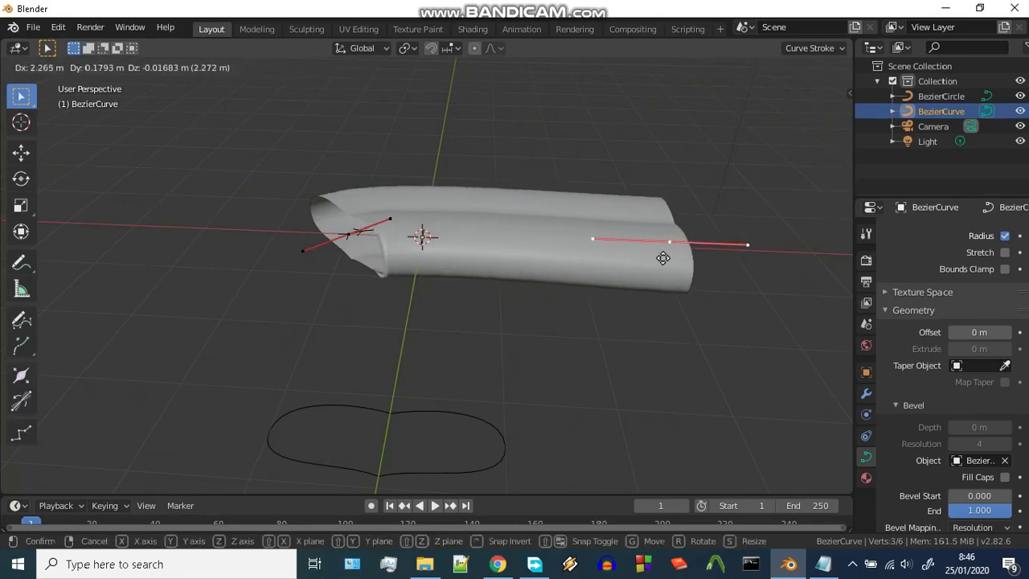
pyautogui.click(662, 253)
pyautogui.press('g')
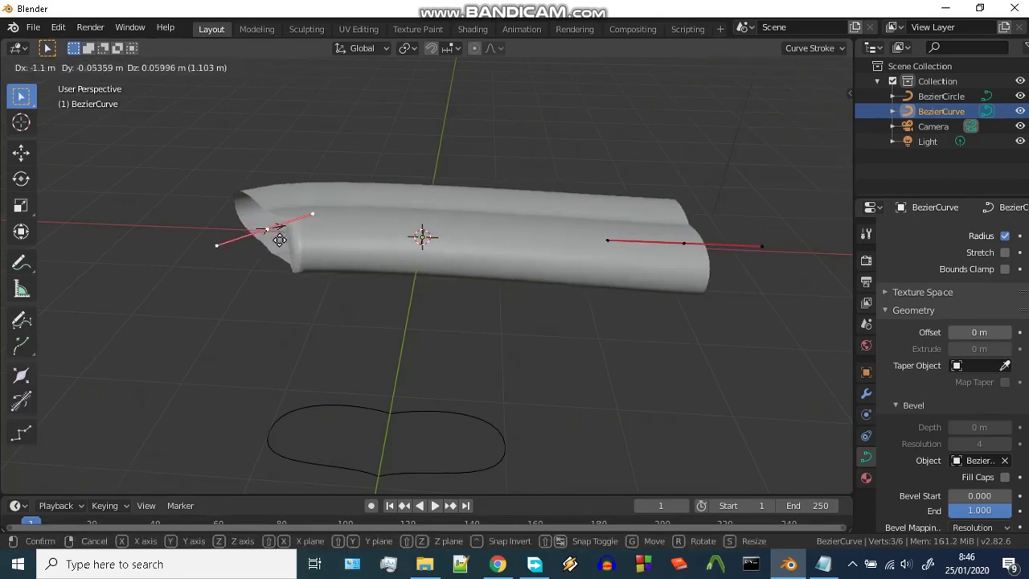
pyautogui.click(283, 229)
pyautogui.moveTo(283, 229); pyautogui.dragTo(502, 317, button='middle')
pyautogui.hotkey('alt', 's')
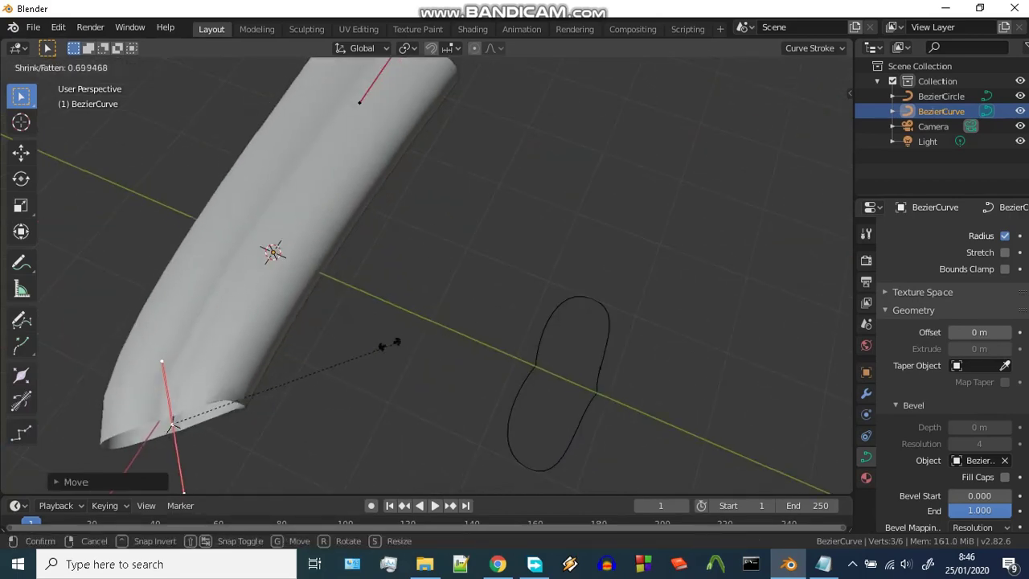
pyautogui.press('Escape')
pyautogui.moveTo(376, 212)
pyautogui.mouseDown(button='middle')
pyautogui.moveTo(386, 113)
pyautogui.moveTo(402, 232)
pyautogui.moveTo(329, 165)
pyautogui.moveTo(572, 280)
pyautogui.mouseUp(button='middle')
# Step: Bend the curve's other end upward, rotate it and thin the tube there to a tip
pyautogui.click(402, 87)
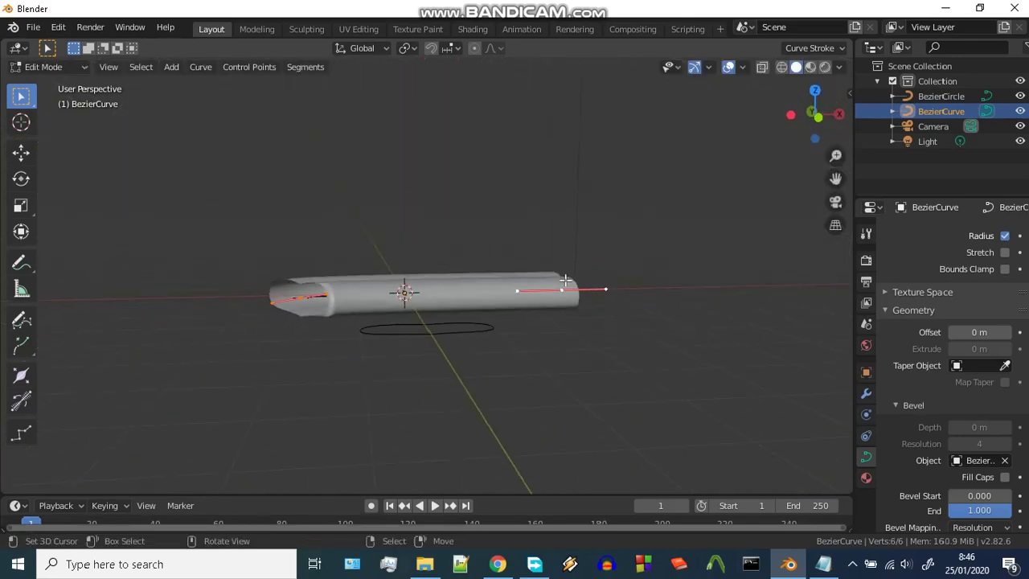
pyautogui.press('g')
pyautogui.rightClick(558, 227)
pyautogui.press('g')
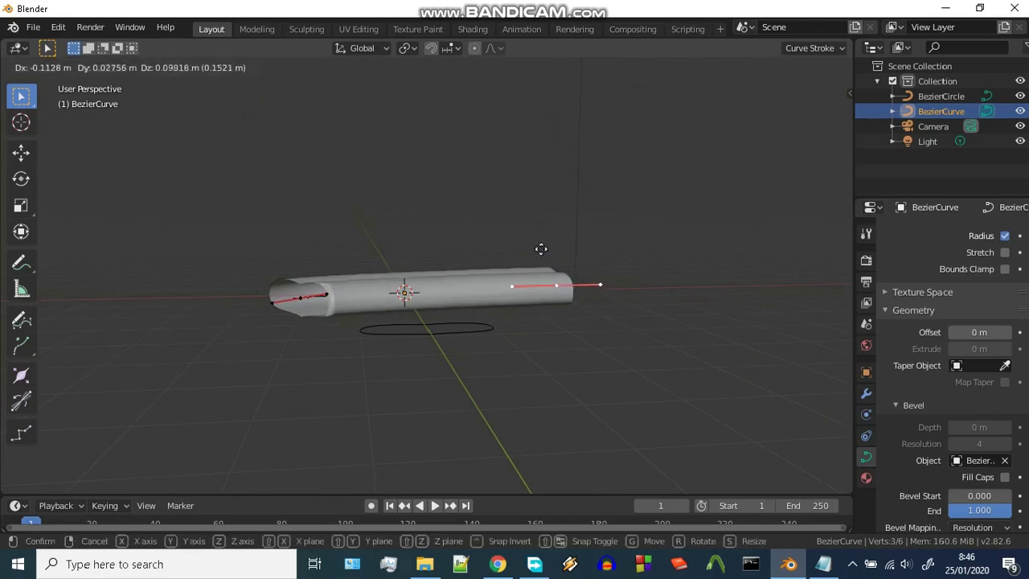
pyautogui.click(471, 174)
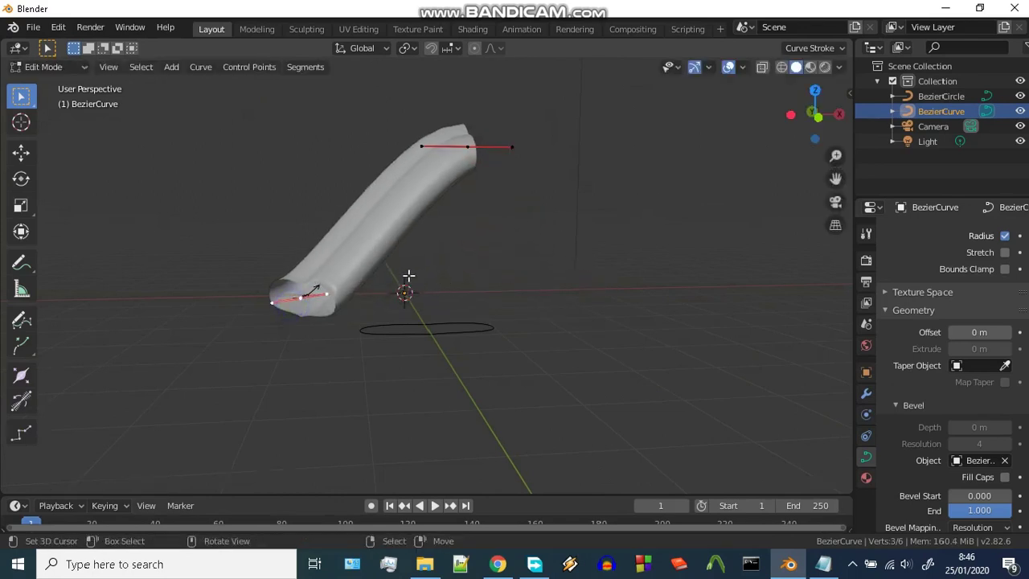
pyautogui.moveTo(290, 304); pyautogui.dragTo(507, 290, button='middle')
pyautogui.press('r')
pyautogui.click(499, 272)
pyautogui.press('g')
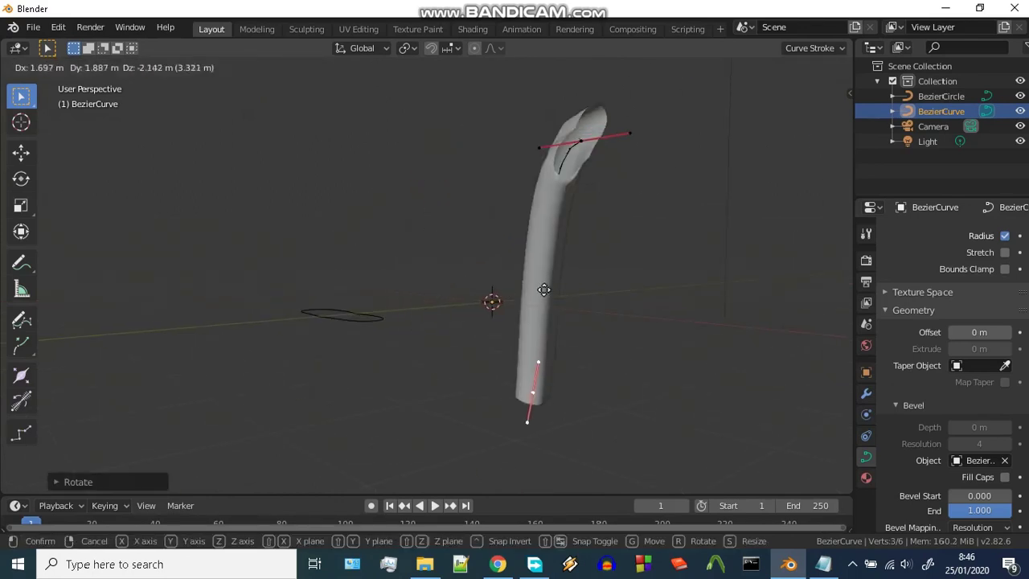
pyautogui.click(616, 301)
pyautogui.hotkey('alt', 's')
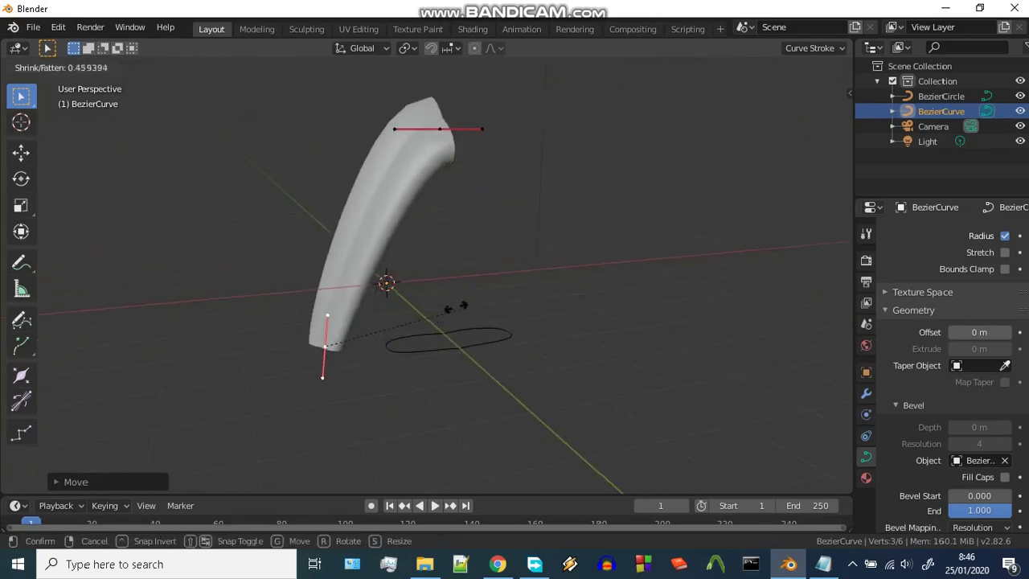
pyautogui.click(354, 324)
pyautogui.click(438, 146)
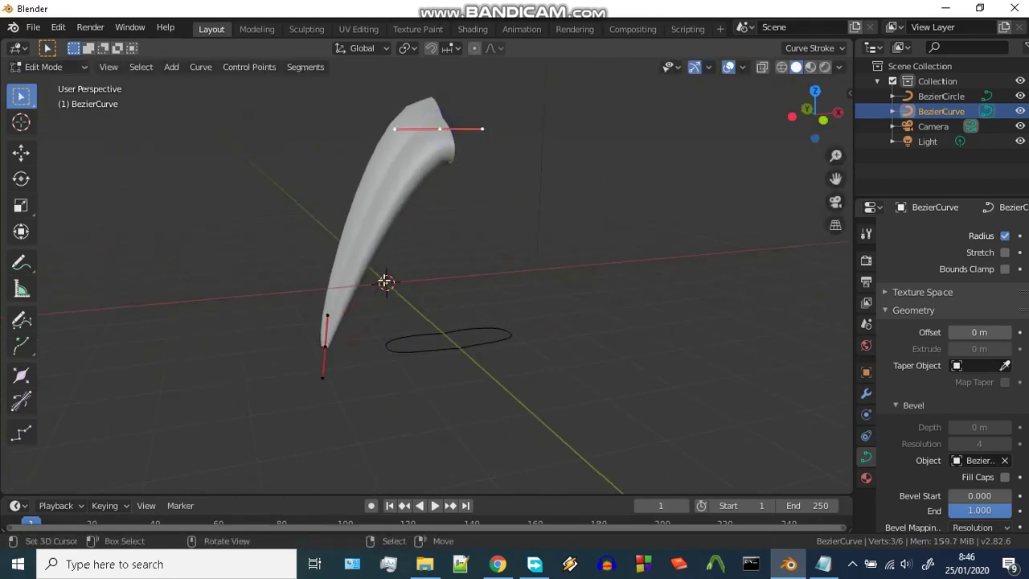
# Step: Subdivide the curve to add a middle point and fatten the tube there with Alt+S
pyautogui.click(306, 68)
pyautogui.click(314, 86)
pyautogui.click(369, 227)
pyautogui.hotkey('alt', 's')
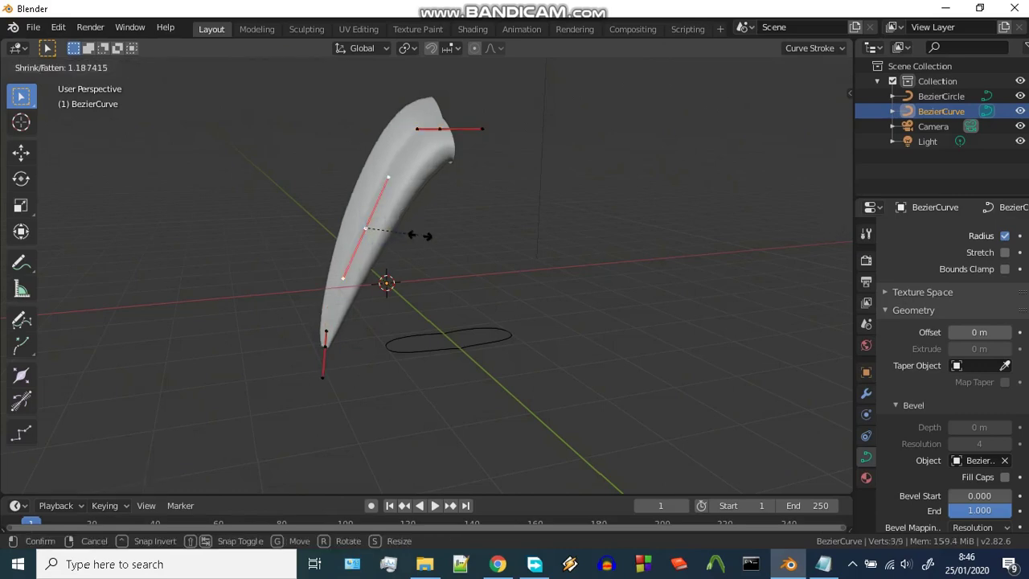
pyautogui.click(418, 235)
pyautogui.moveTo(421, 232)
pyautogui.mouseDown(button='middle')
pyautogui.moveTo(540, 239)
pyautogui.moveTo(303, 247)
pyautogui.moveTo(319, 262)
pyautogui.moveTo(424, 244)
pyautogui.mouseUp(button='middle')
pyautogui.press('r')
pyautogui.press('r')
pyautogui.click(286, 263)
# Step: Move the top and middle control points to shape the card, then leave Edit Mode
pyautogui.click(319, 141)
pyautogui.moveTo(319, 141); pyautogui.dragTo(439, 204, button='middle')
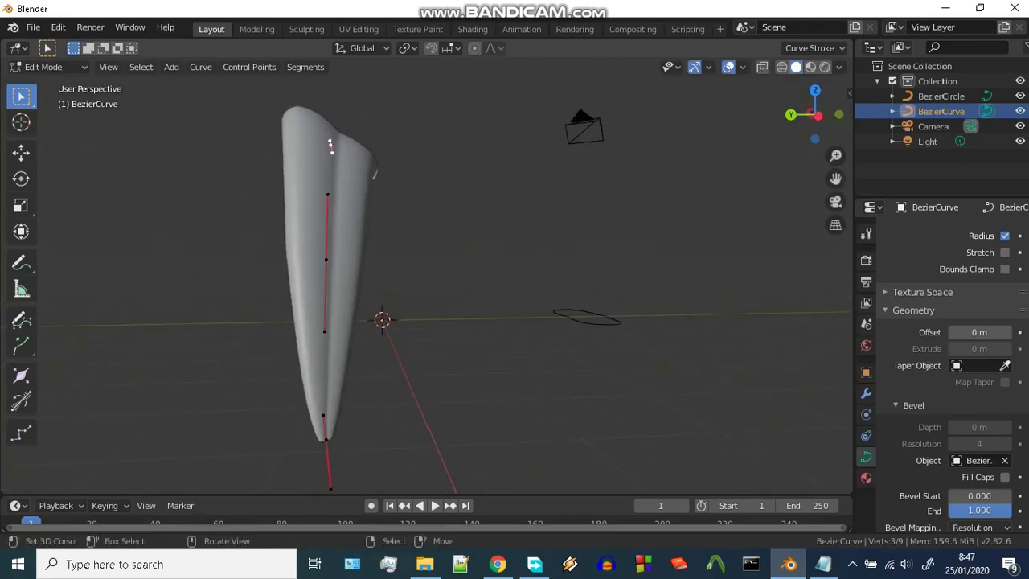
pyautogui.press('g')
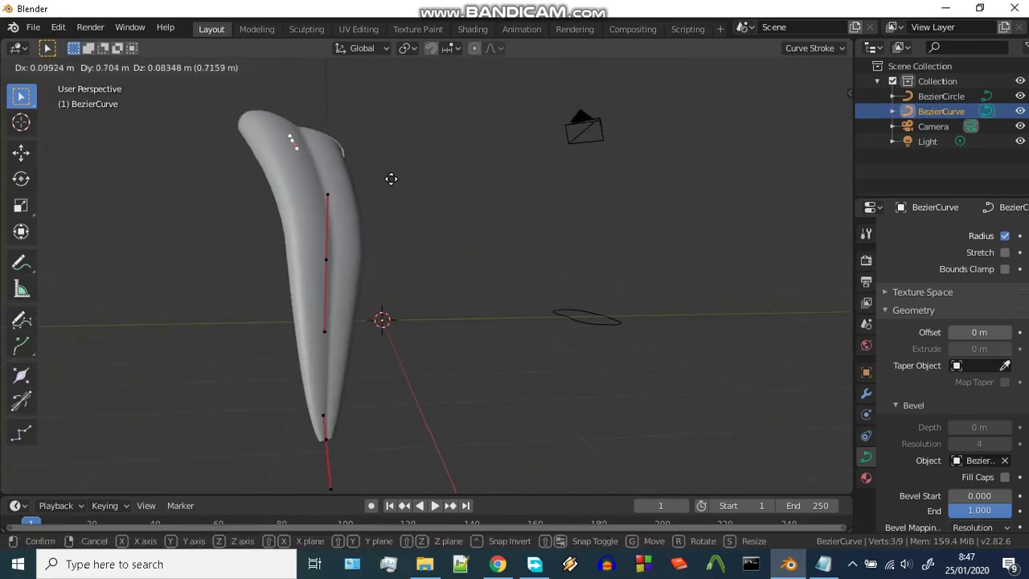
pyautogui.click(393, 179)
pyautogui.moveTo(413, 214)
pyautogui.mouseDown(button='middle')
pyautogui.moveTo(322, 249)
pyautogui.moveTo(495, 325)
pyautogui.mouseUp(button='middle')
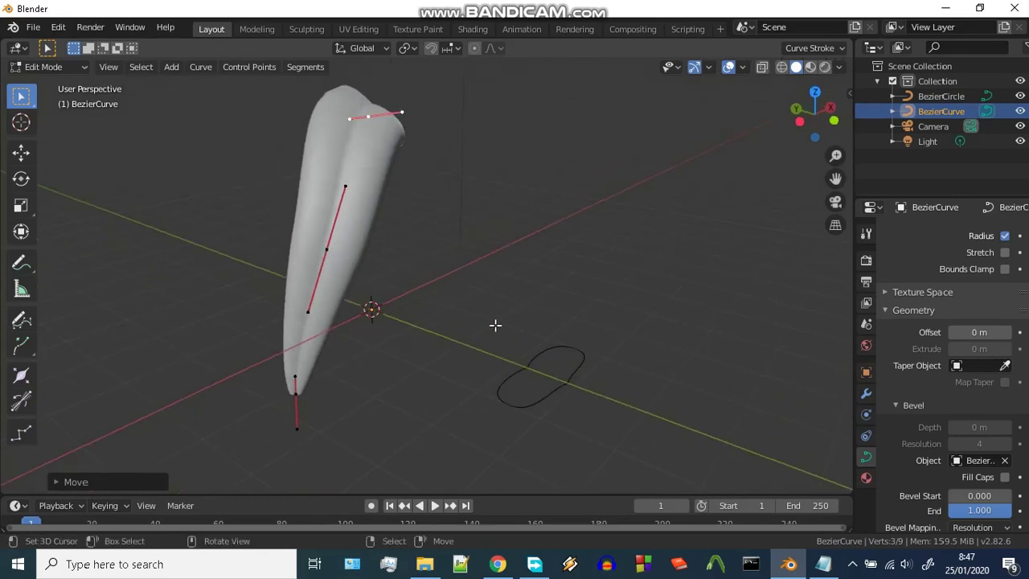
pyautogui.press('g')
pyautogui.click(326, 246)
pyautogui.press('Tab')
# Step: Select the BezierCircle profile, enter Edit Mode, and switch to a zoomed-in top view
pyautogui.click(514, 360)
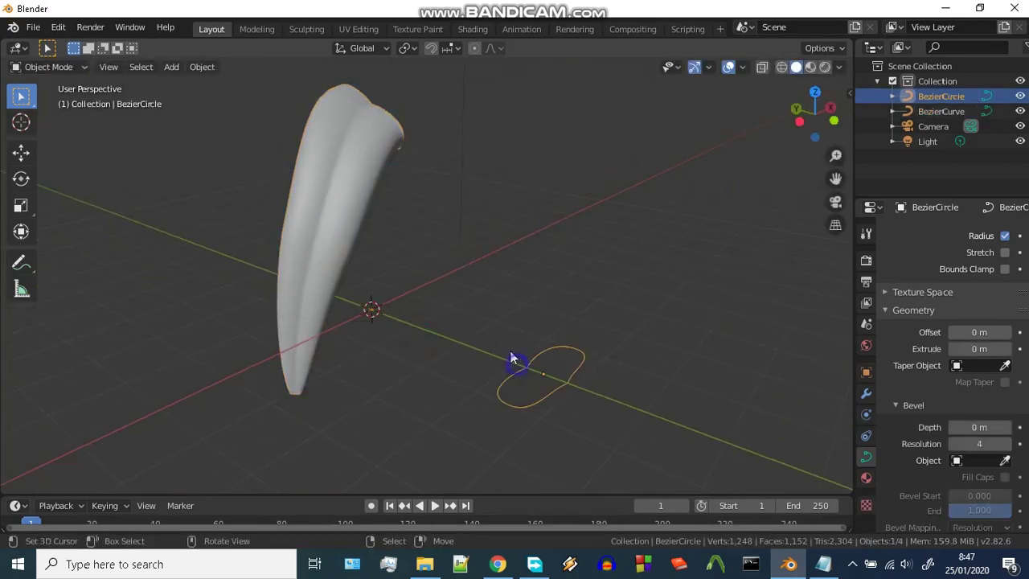
pyautogui.moveTo(515, 359); pyautogui.dragTo(375, 297, button='middle')
pyautogui.hotkey('ctrl', 'Tab')
pyautogui.click(430, 292)
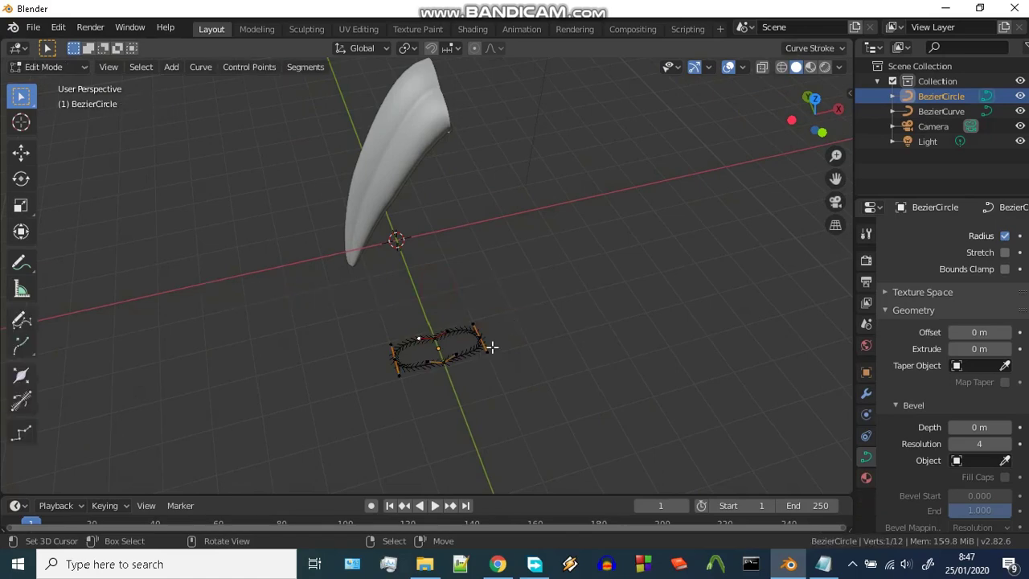
pyautogui.scroll(2, 489, 347)
pyautogui.scroll(3, 464, 386)
pyautogui.press('`')
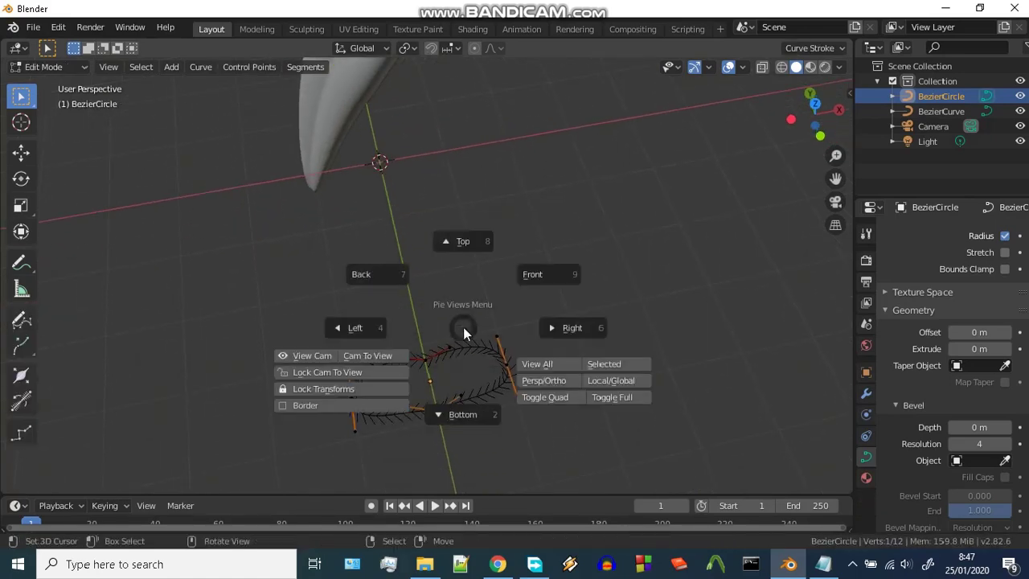
pyautogui.click(464, 290)
pyautogui.keyDown('shift'); pyautogui.moveTo(487, 331); pyautogui.dragTo(515, 248, button='middle'); pyautogui.keyUp('shift')
pyautogui.scroll(2, 422, 338)
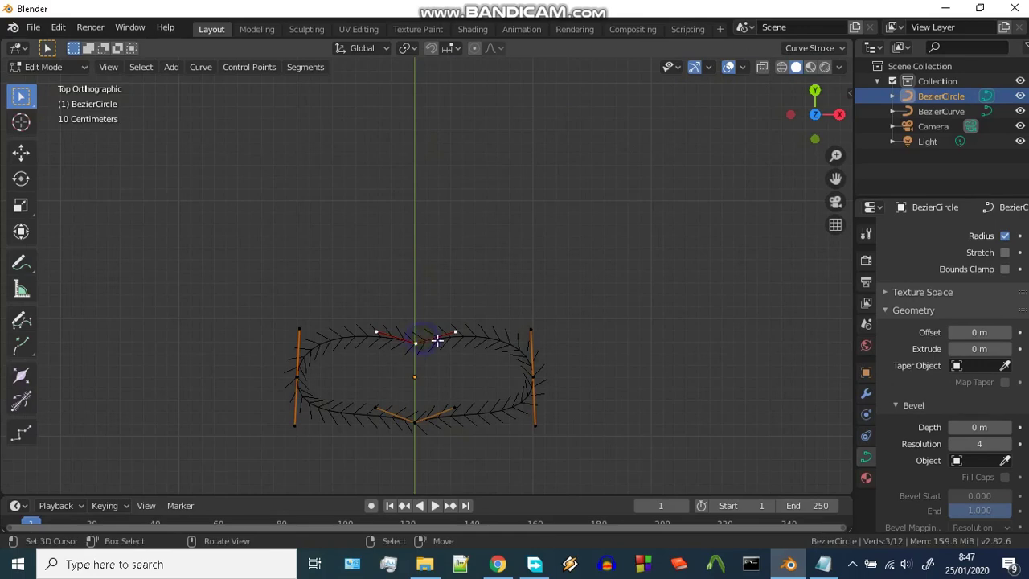
# Step: Extrude new points above the circle's top edge and set their handles to Vector
pyautogui.press('e')
pyautogui.click(539, 322)
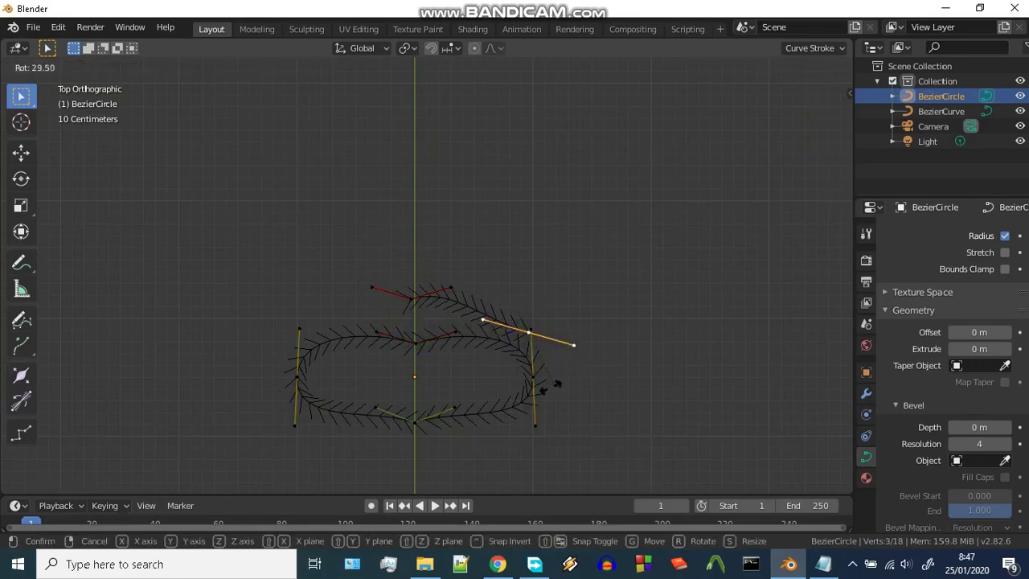
pyautogui.press('g')
pyautogui.click(546, 356)
pyautogui.scroll(2, 571, 338)
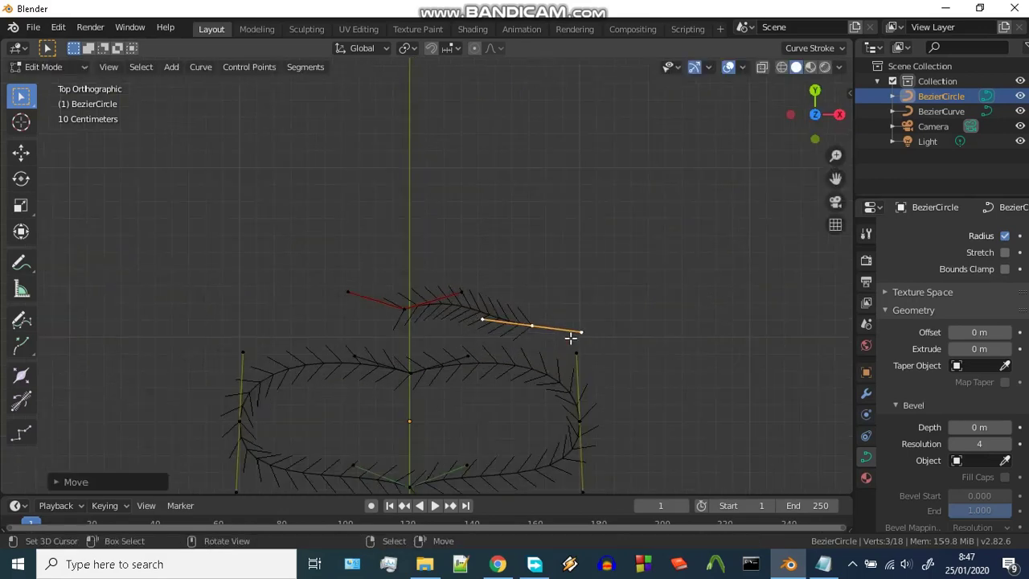
pyautogui.click(273, 67)
pyautogui.moveTo(270, 164)
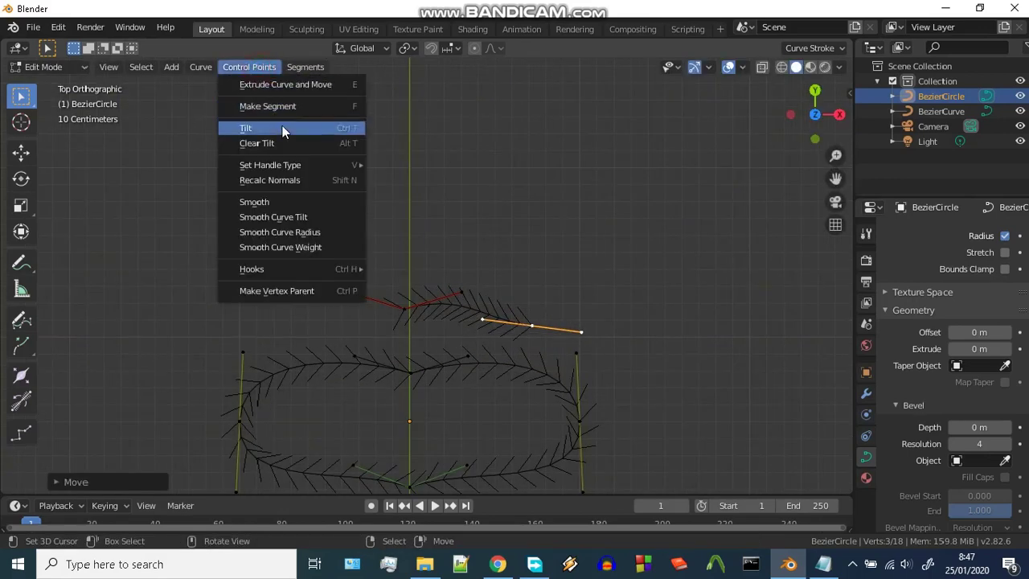
pyautogui.click(408, 179)
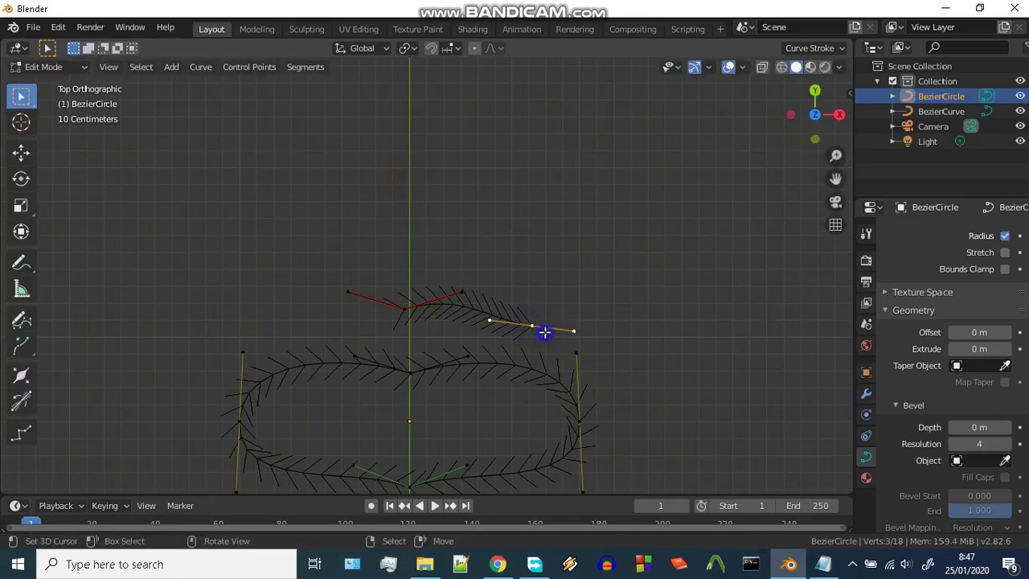
# Step: Drag the strand's handles into a smooth arch, then return to Object Mode
pyautogui.moveTo(558, 332)
pyautogui.mouseDown()
pyautogui.moveTo(554, 314)
pyautogui.moveTo(568, 319)
pyautogui.moveTo(566, 361)
pyautogui.moveTo(488, 317)
pyautogui.moveTo(489, 278)
pyautogui.moveTo(356, 292)
pyautogui.moveTo(391, 345)
pyautogui.mouseUp()
pyautogui.moveTo(442, 303)
pyautogui.mouseDown()
pyautogui.moveTo(426, 280)
pyautogui.moveTo(432, 306)
pyautogui.moveTo(438, 297)
pyautogui.mouseUp()
pyautogui.moveTo(524, 308); pyautogui.dragTo(515, 311)
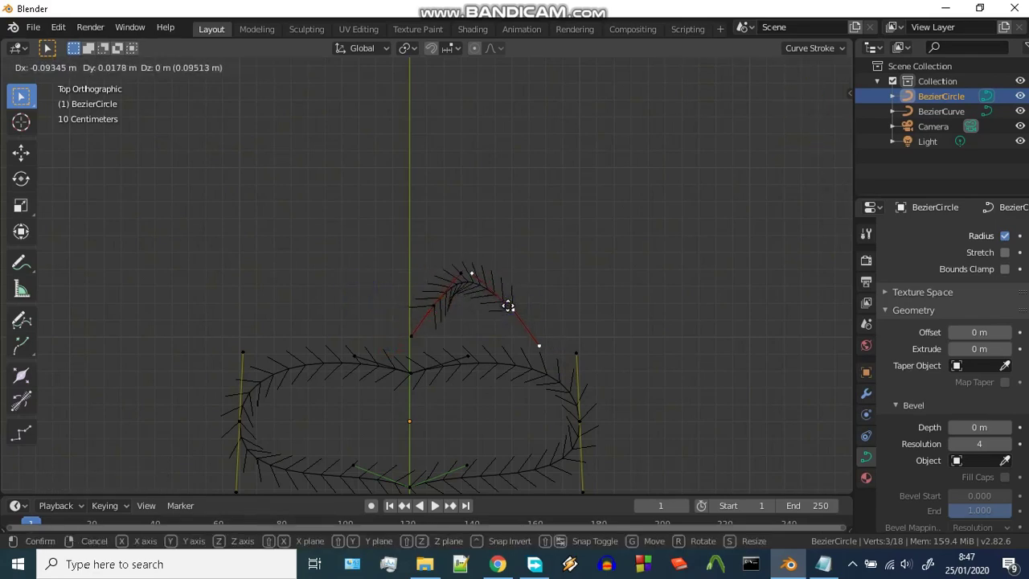
pyautogui.moveTo(481, 275)
pyautogui.mouseDown()
pyautogui.moveTo(482, 266)
pyautogui.moveTo(487, 276)
pyautogui.mouseUp()
pyautogui.click(436, 309)
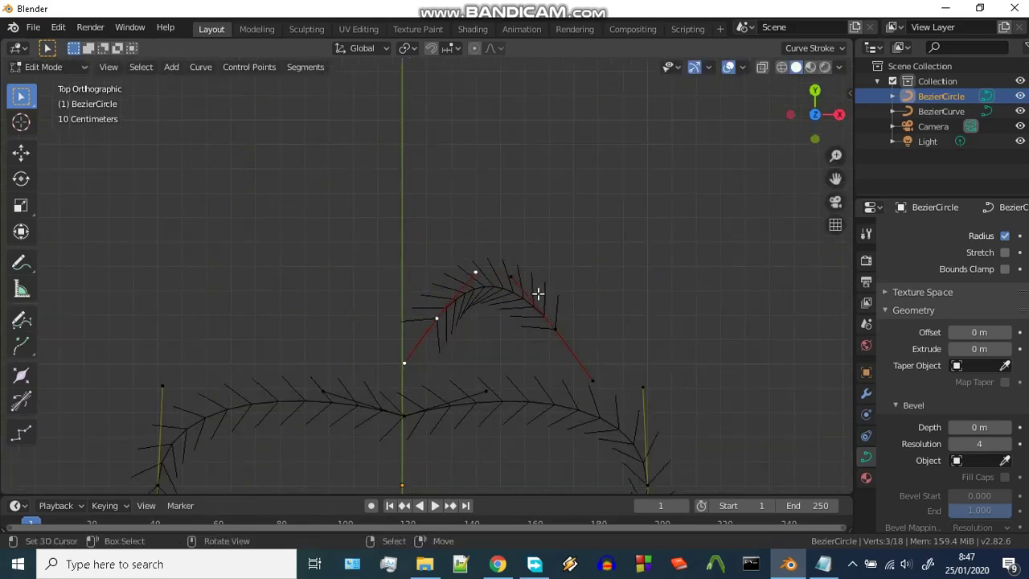
pyautogui.scroll(-5, 587, 370)
pyautogui.hotkey('ctrl', 'Tab')
pyautogui.click(524, 368)
# Step: Back in Edit Mode, select two strand control points and move them into place
pyautogui.hotkey('ctrl', 'Tab')
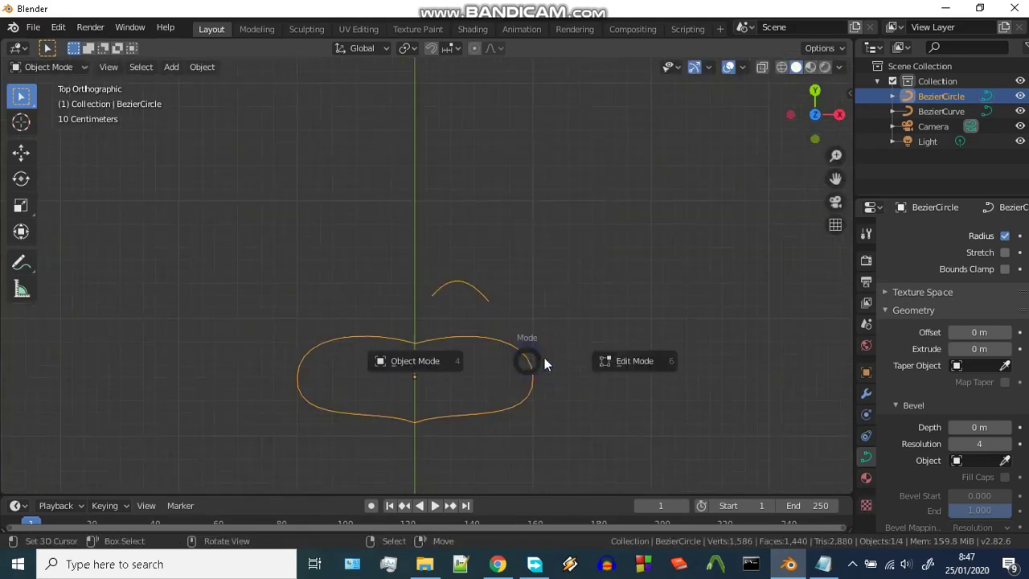
pyautogui.click(545, 363)
pyautogui.keyDown('shift'); pyautogui.click(432, 287); pyautogui.keyUp('shift')
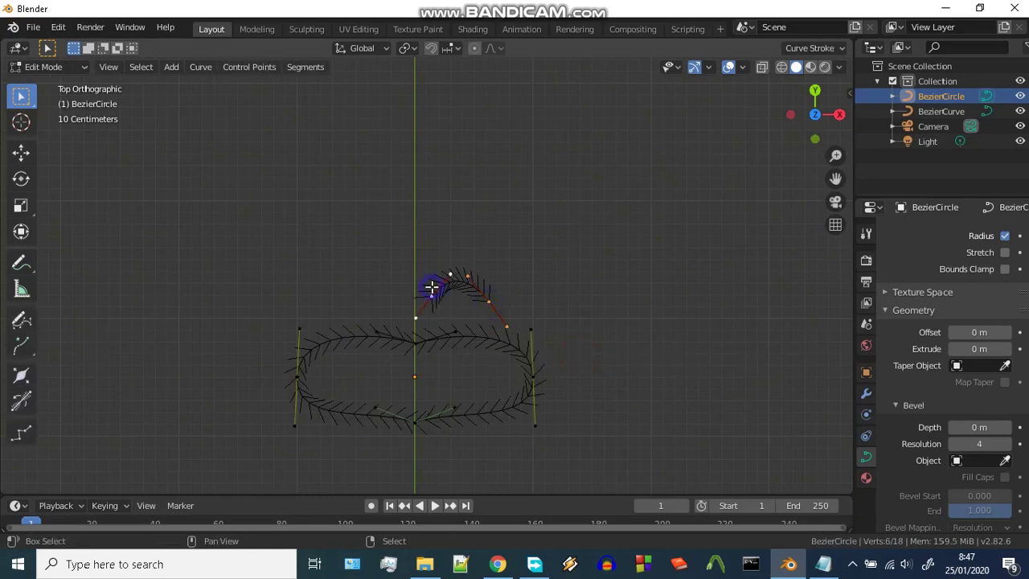
pyautogui.press('g')
pyautogui.click(437, 322)
pyautogui.scroll(-4, 445, 320)
pyautogui.moveTo(445, 320)
pyautogui.mouseDown(button='middle')
pyautogui.moveTo(459, 276)
pyautogui.moveTo(462, 333)
pyautogui.mouseUp(button='middle')
pyautogui.scroll(2, 466, 299)
pyautogui.scroll(2, 467, 299)
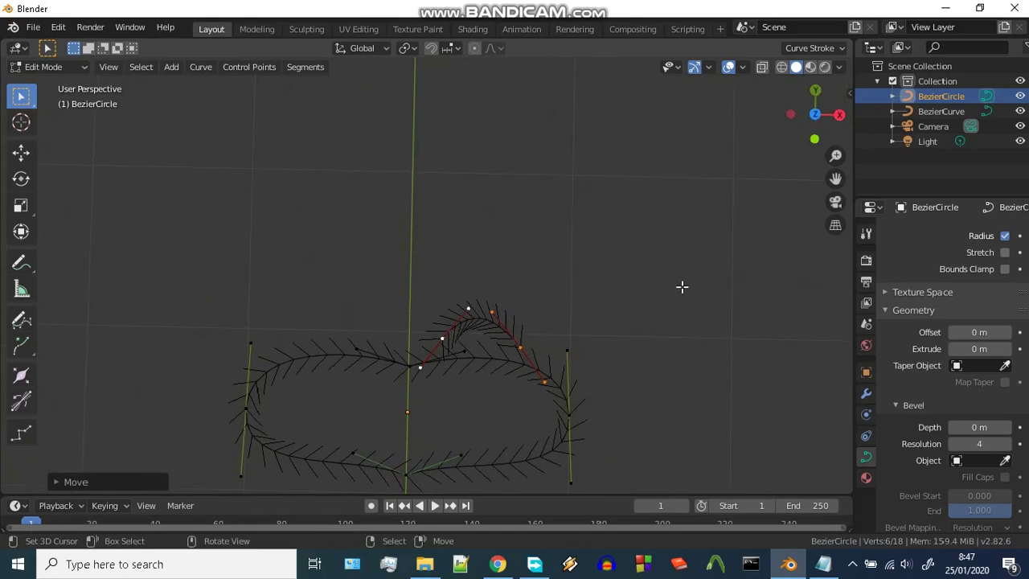
pyautogui.scroll(4, 929, 317)
pyautogui.scroll(2, 966, 347)
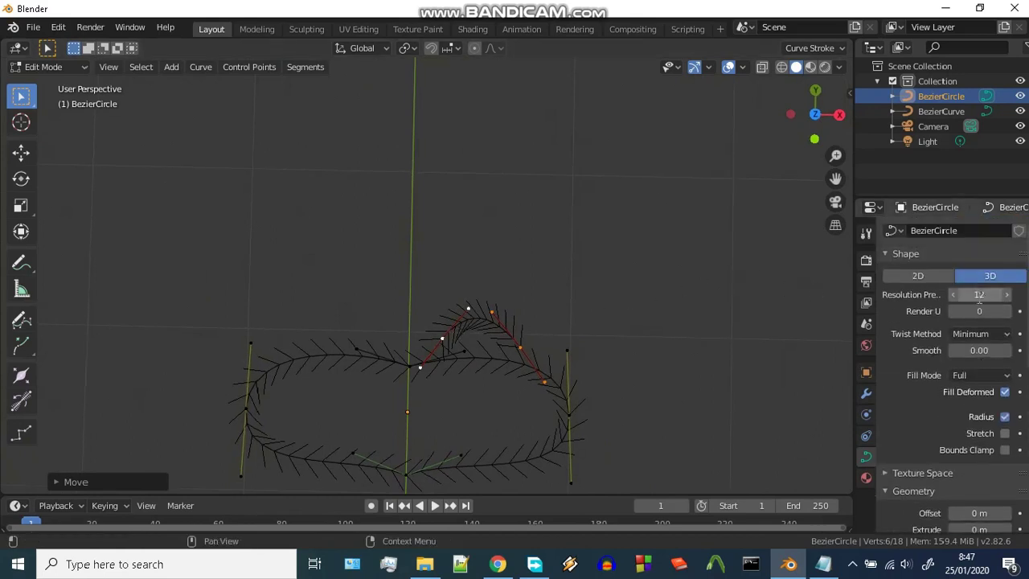
# Step: Set the curve's preview resolution to 3
pyautogui.click(762, 302)
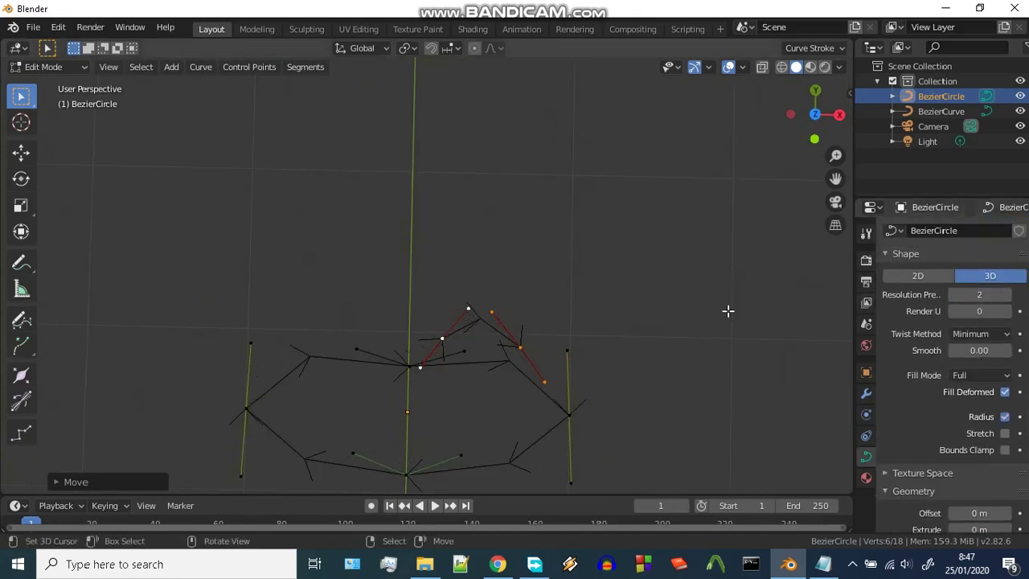
pyautogui.scroll(2, 729, 308)
pyautogui.scroll(-2, 552, 336)
pyautogui.click(781, 299)
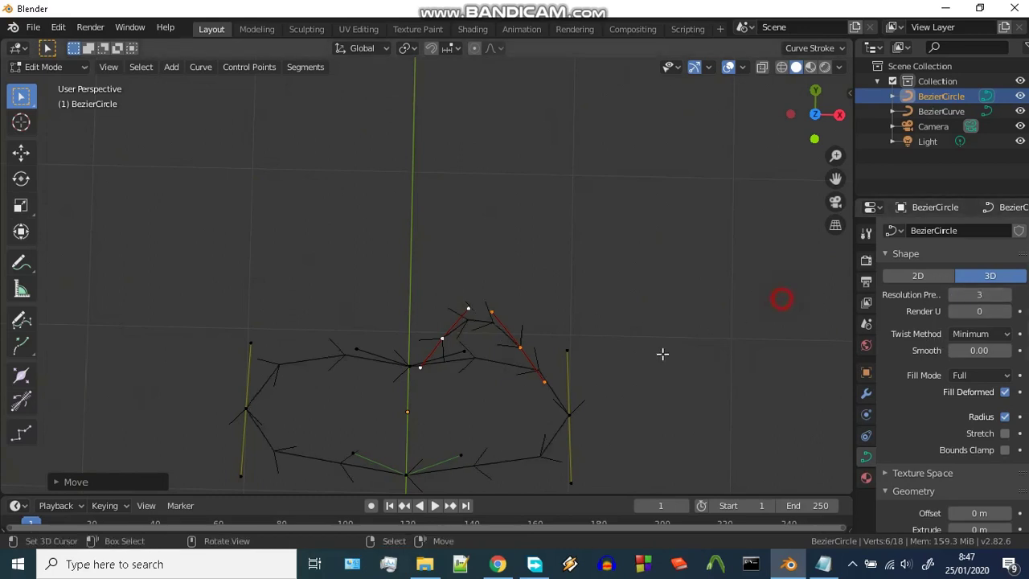
pyautogui.moveTo(586, 348); pyautogui.dragTo(581, 287, button='middle')
# Step: Duplicate the new strand twice in top view, rotating the second copy
pyautogui.click(391, 290)
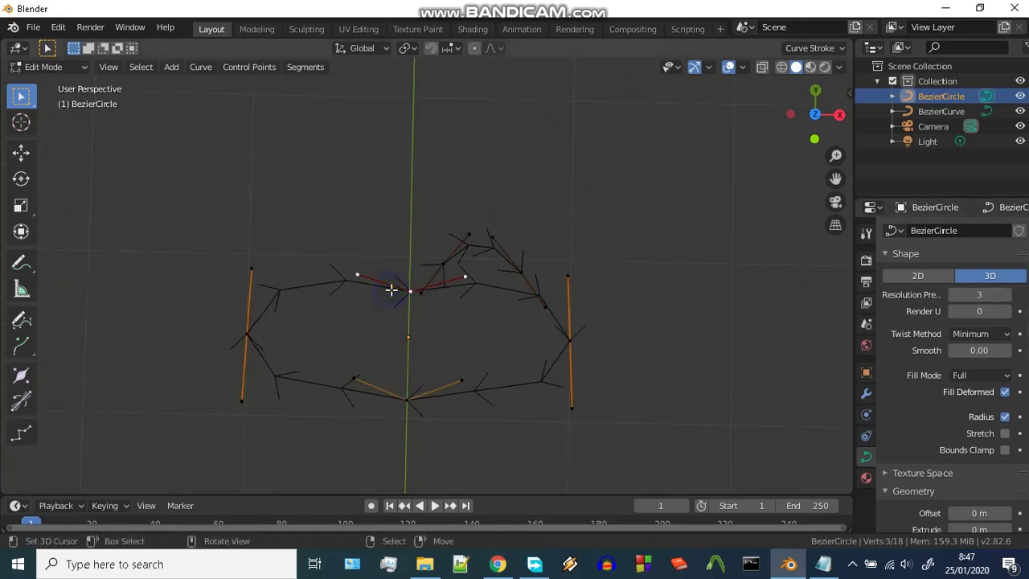
pyautogui.hotkey('shift', 'd')
pyautogui.click(513, 271)
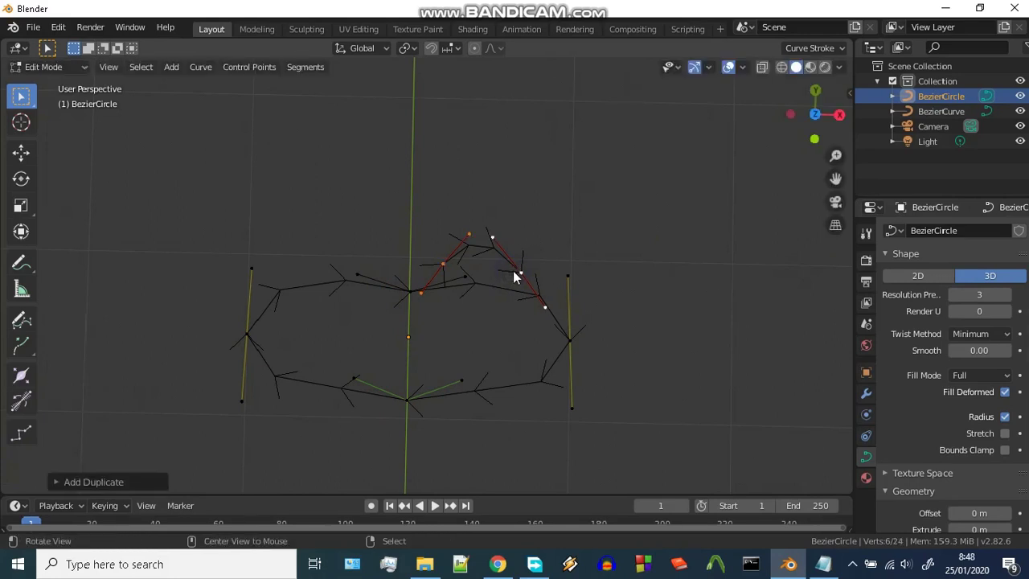
pyautogui.press('KP_7')
pyautogui.hotkey('shift', 'd')
pyautogui.press('r')
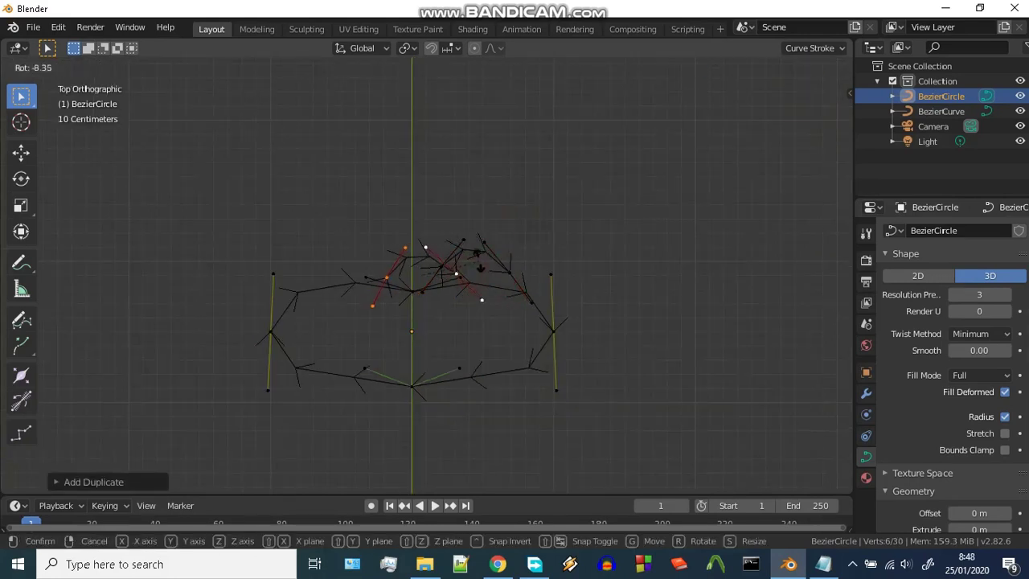
pyautogui.click(507, 268)
# Step: Reposition individual control points, then delete the unwanted selected points
pyautogui.click(508, 269)
pyautogui.press('g')
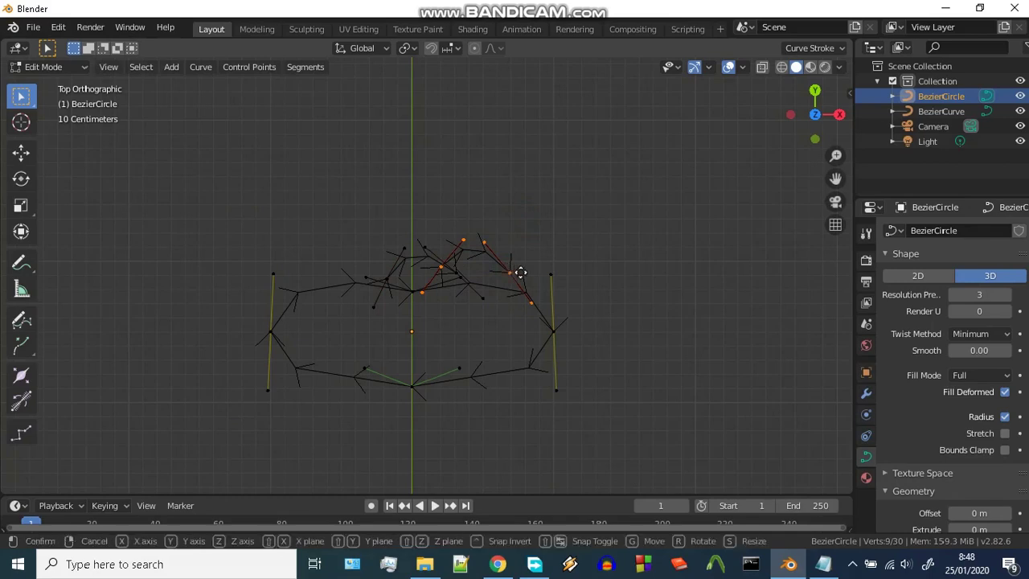
pyautogui.click(483, 256)
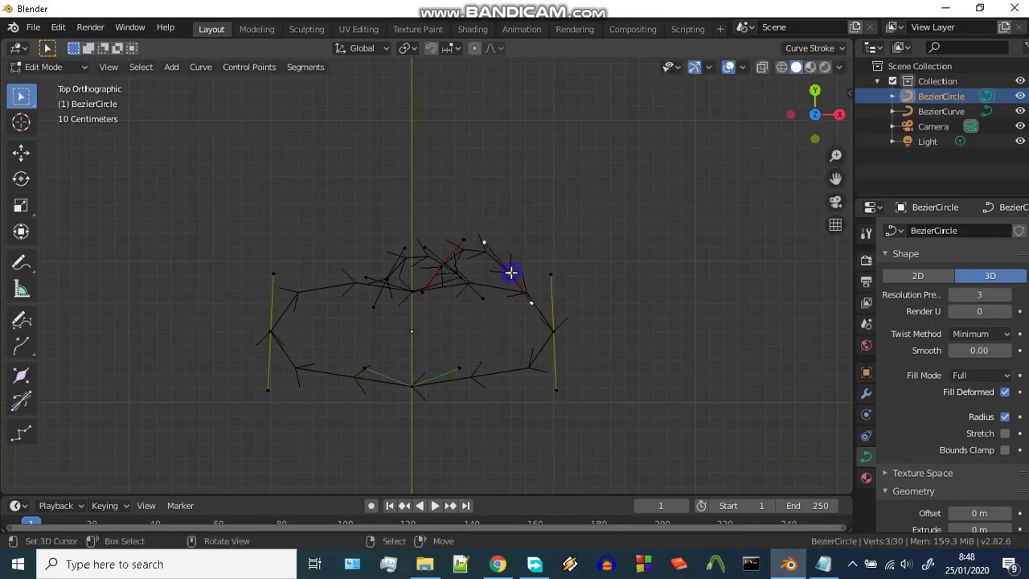
pyautogui.press('g')
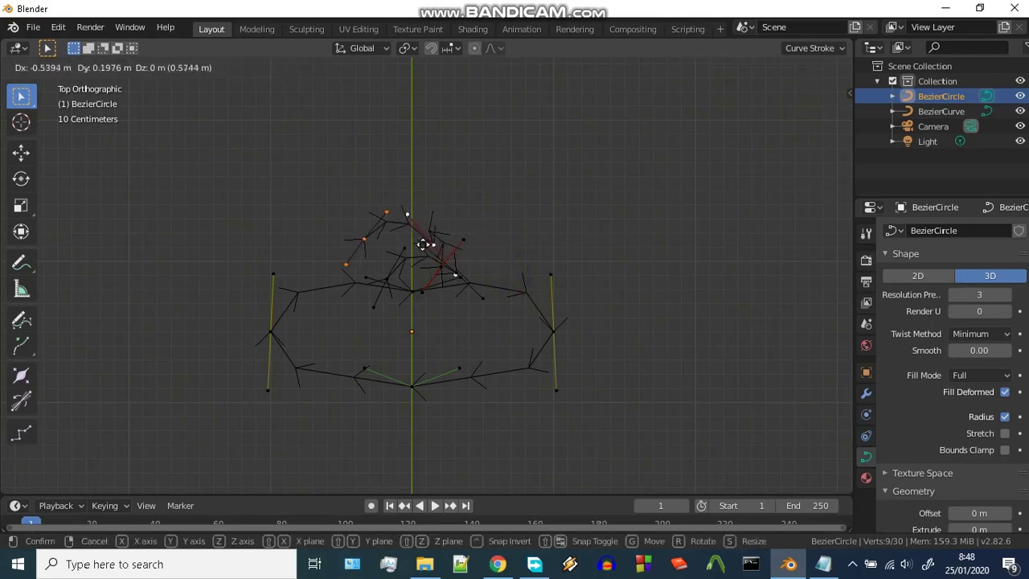
pyautogui.click(567, 277)
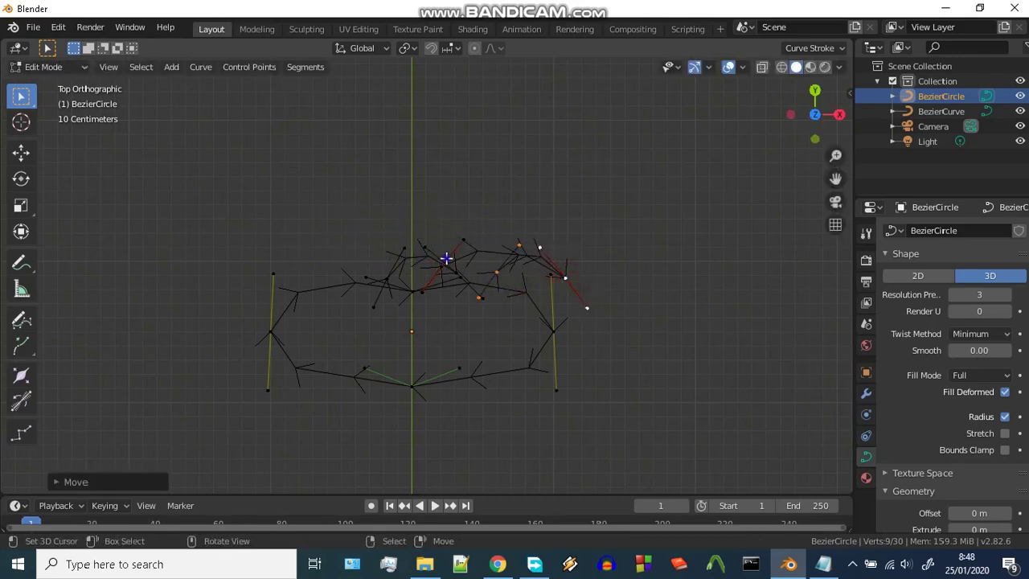
pyautogui.press('x')
pyautogui.click(412, 262)
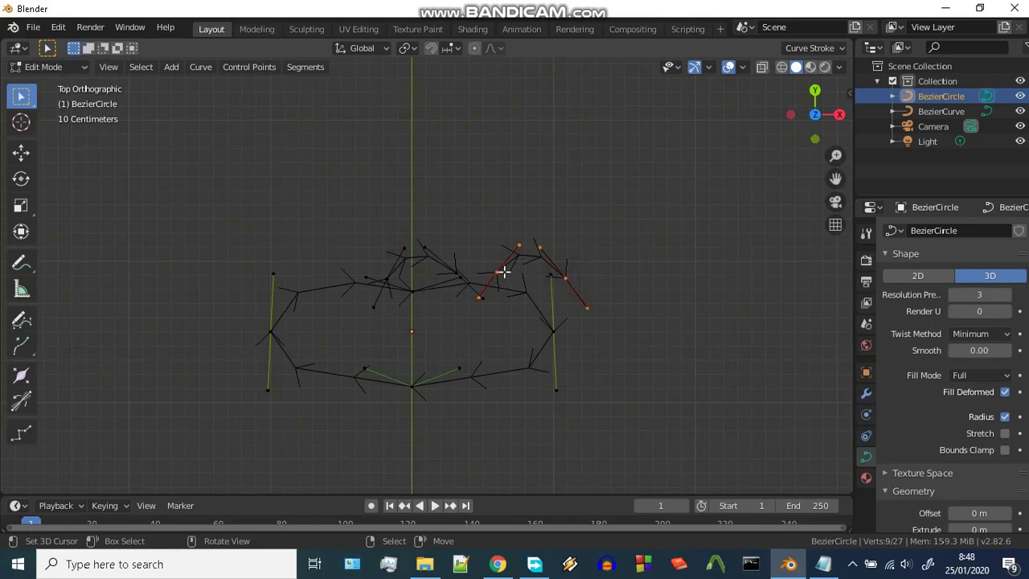
# Step: Make two more strand duplicates and move them to the left
pyautogui.hotkey('shift', 'd')
pyautogui.click(464, 278)
pyautogui.press('g')
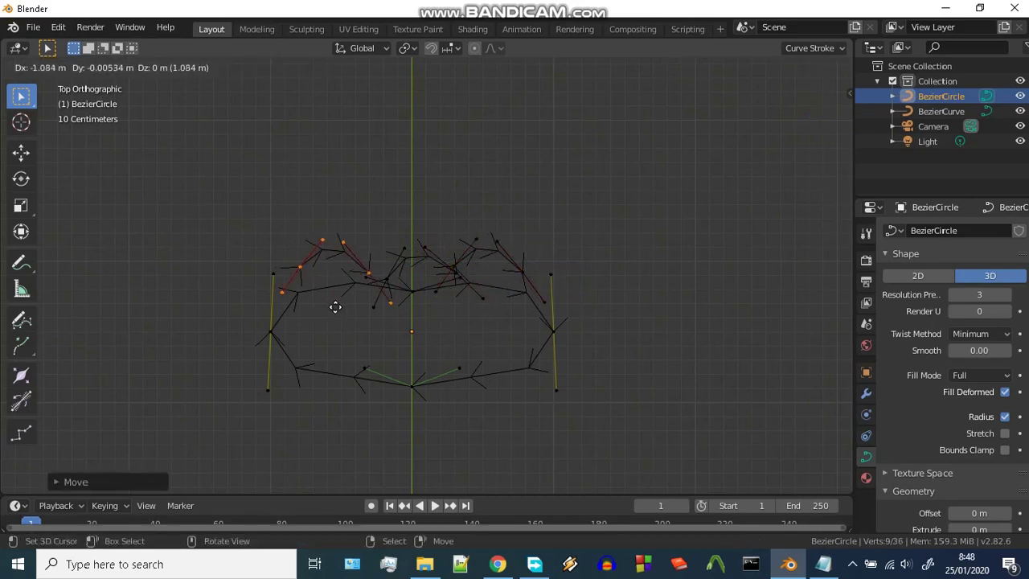
pyautogui.click(386, 315)
pyautogui.hotkey('shift', 'd')
pyautogui.click(434, 330)
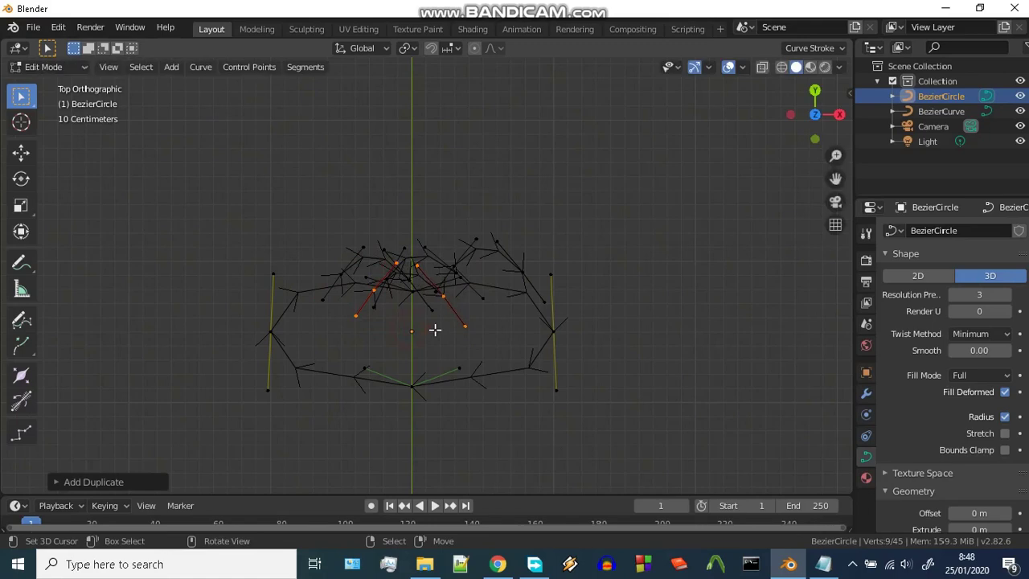
pyautogui.press('g')
pyautogui.click(337, 318)
# Step: Rotate a strand copy, add two more duplicates on the right side, and deselect all
pyautogui.press('r')
pyautogui.click(384, 291)
pyautogui.hotkey('shift', 'd')
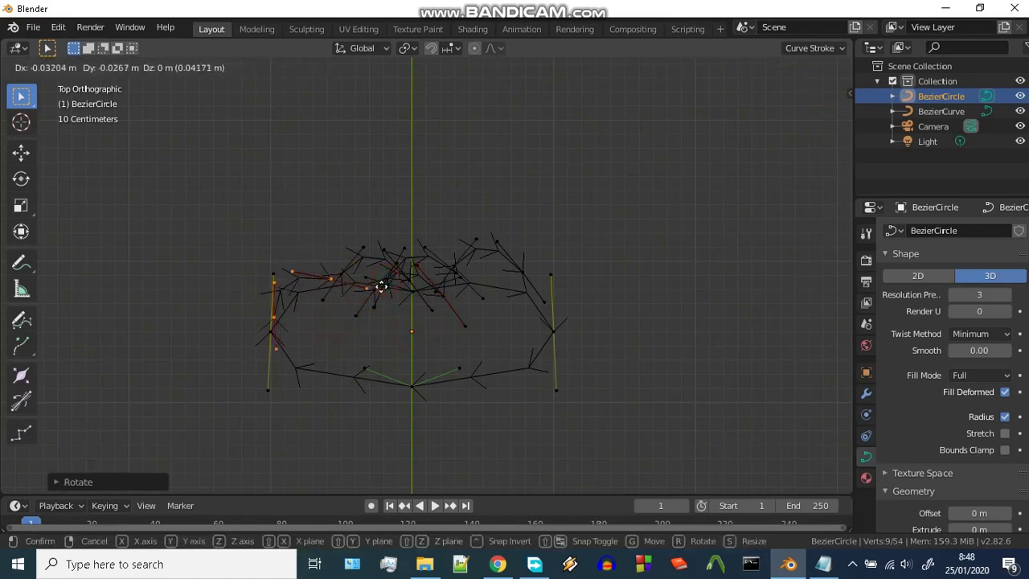
pyautogui.click(579, 278)
pyautogui.hotkey('shift', 'd')
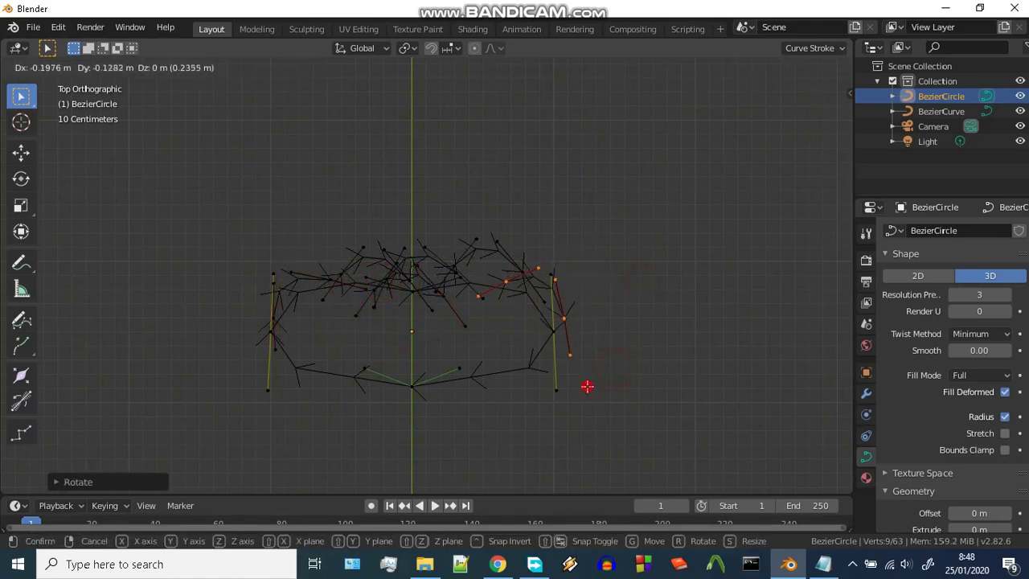
pyautogui.click(587, 387)
pyautogui.hotkey('alt', 'a')
# Step: Delete the leftover profile vertices and inspect the hair card in perspective
pyautogui.press('x')
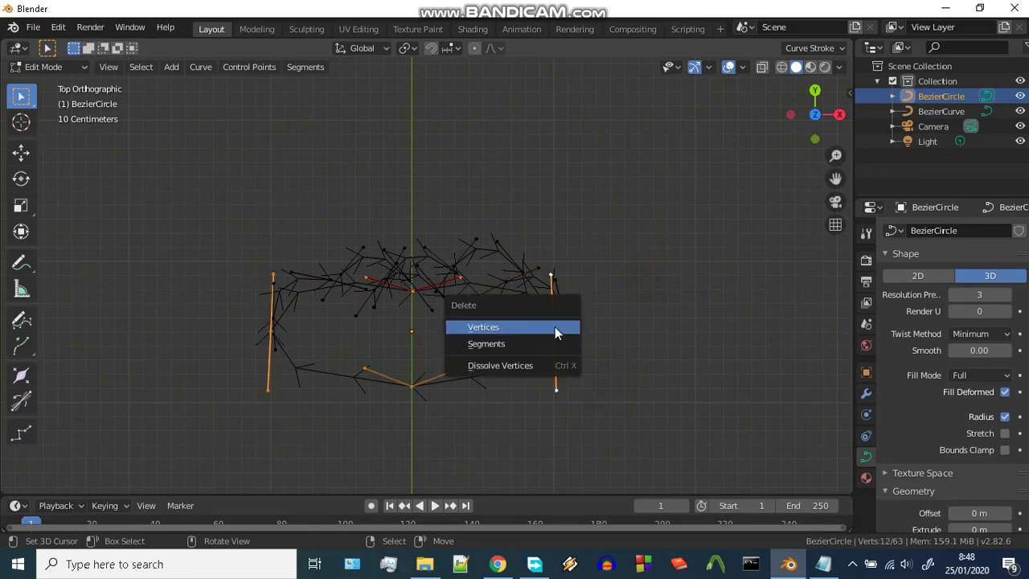
pyautogui.click(533, 320)
pyautogui.press('KP_5')
pyautogui.moveTo(514, 333)
pyautogui.mouseDown(button='middle')
pyautogui.moveTo(610, 273)
pyautogui.moveTo(437, 287)
pyautogui.moveTo(552, 356)
pyautogui.moveTo(399, 297)
pyautogui.moveTo(508, 330)
pyautogui.moveTo(443, 278)
pyautogui.moveTo(491, 225)
pyautogui.moveTo(526, 207)
pyautogui.moveTo(517, 361)
pyautogui.moveTo(503, 345)
pyautogui.mouseUp(button='middle')
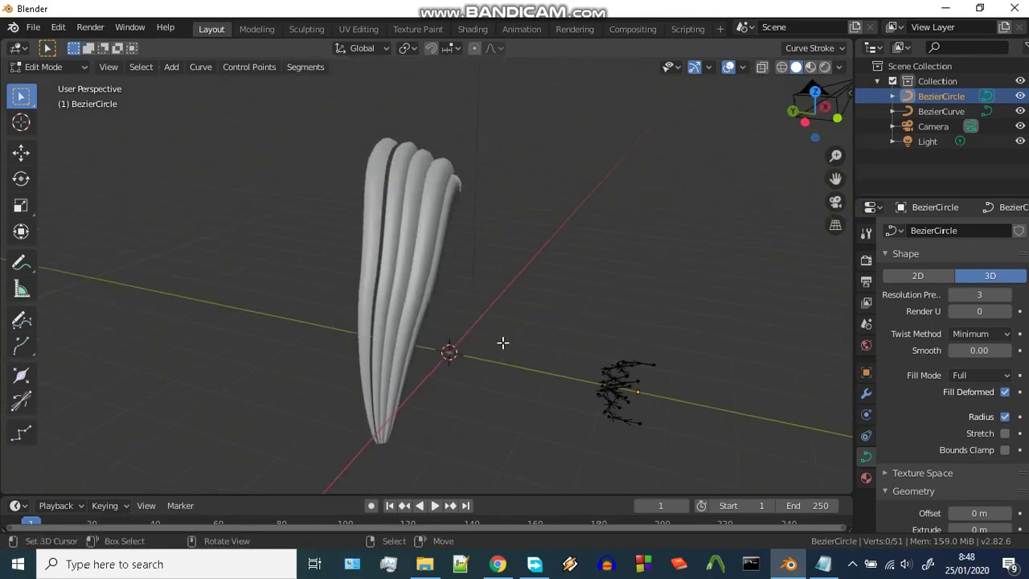
# Step: Return to Object Mode and hide the Notepad crash note
pyautogui.hotkey('ctrl', 'Tab')
pyautogui.click(460, 347)
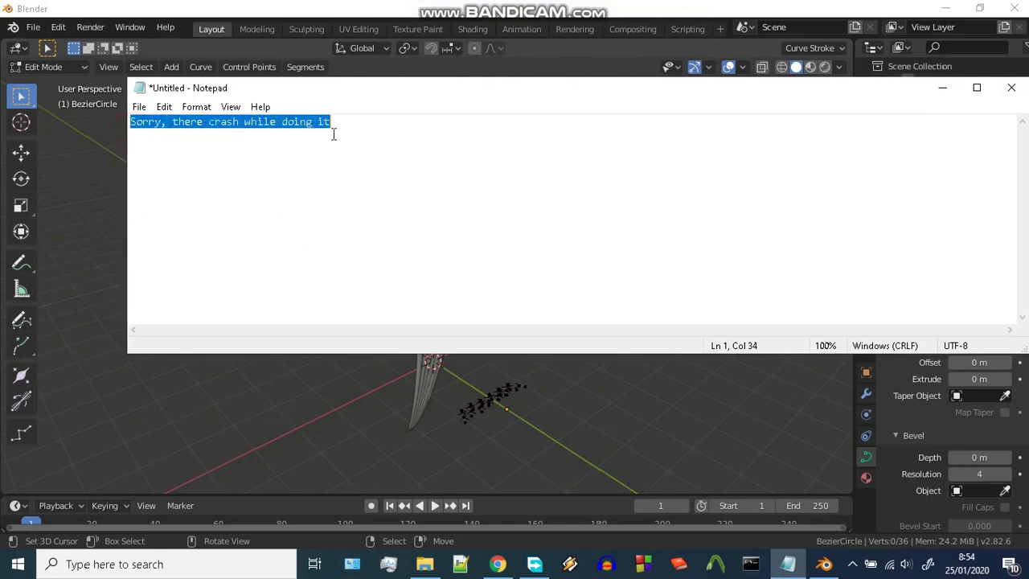
pyautogui.click(944, 91)
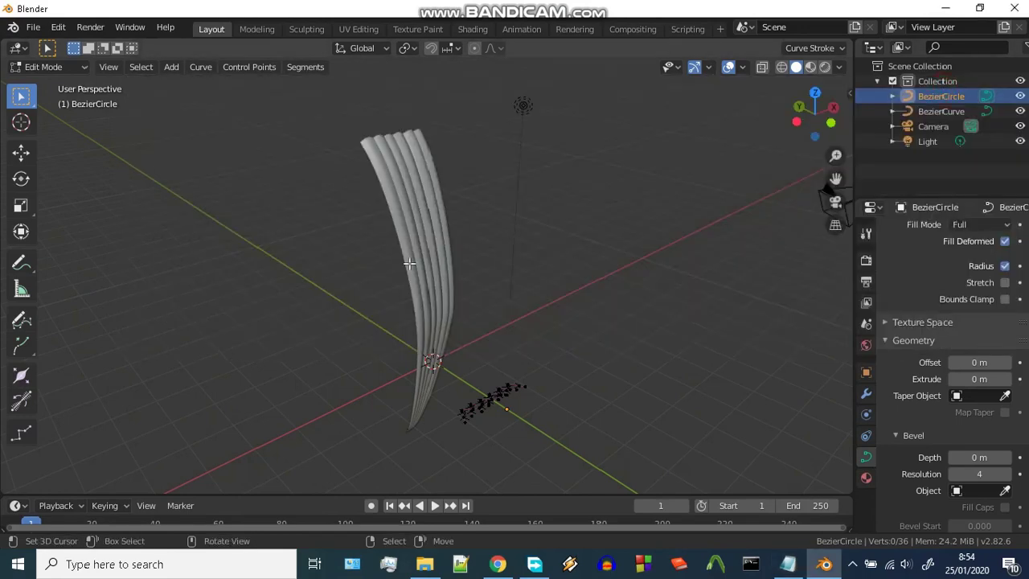
# Step: In top view, duplicate all profile strands and scale the copy up to 1.1308
pyautogui.moveTo(409, 263)
pyautogui.mouseDown(button='middle')
pyautogui.moveTo(499, 218)
pyautogui.moveTo(457, 234)
pyautogui.moveTo(474, 262)
pyautogui.moveTo(515, 215)
pyautogui.mouseUp(button='middle')
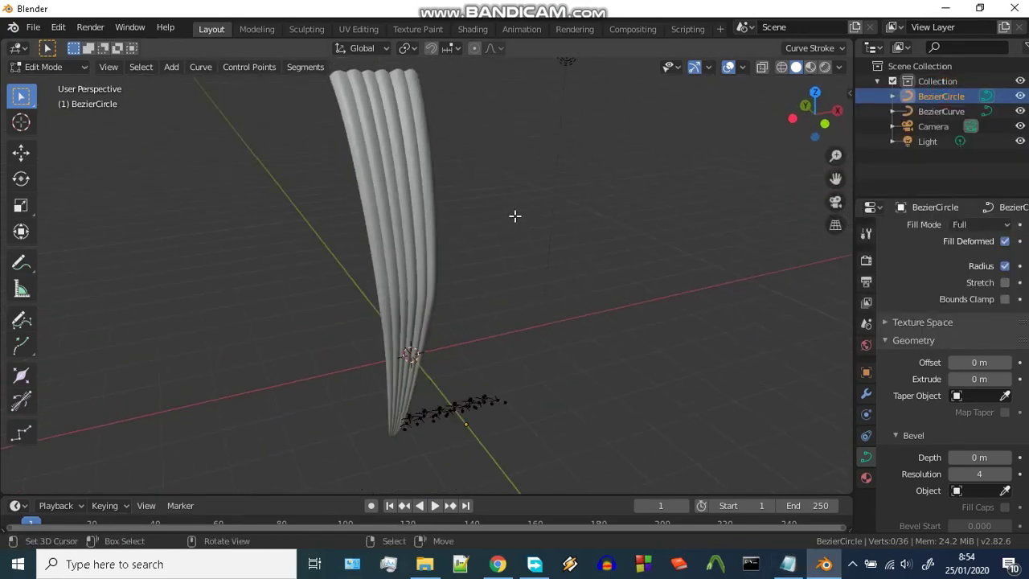
pyautogui.moveTo(527, 337); pyautogui.dragTo(435, 414, button='middle')
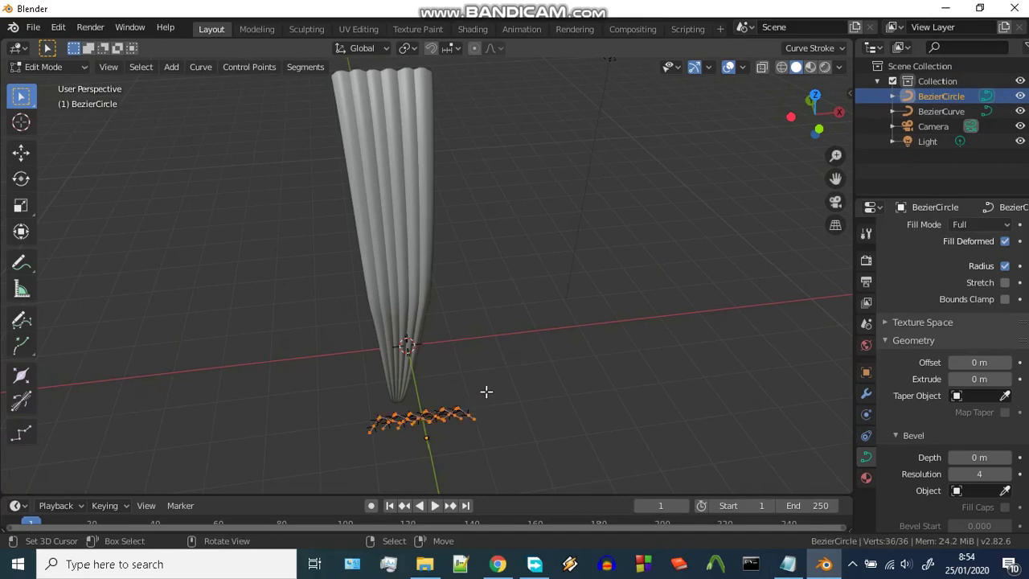
pyautogui.press('`')
pyautogui.click(488, 329)
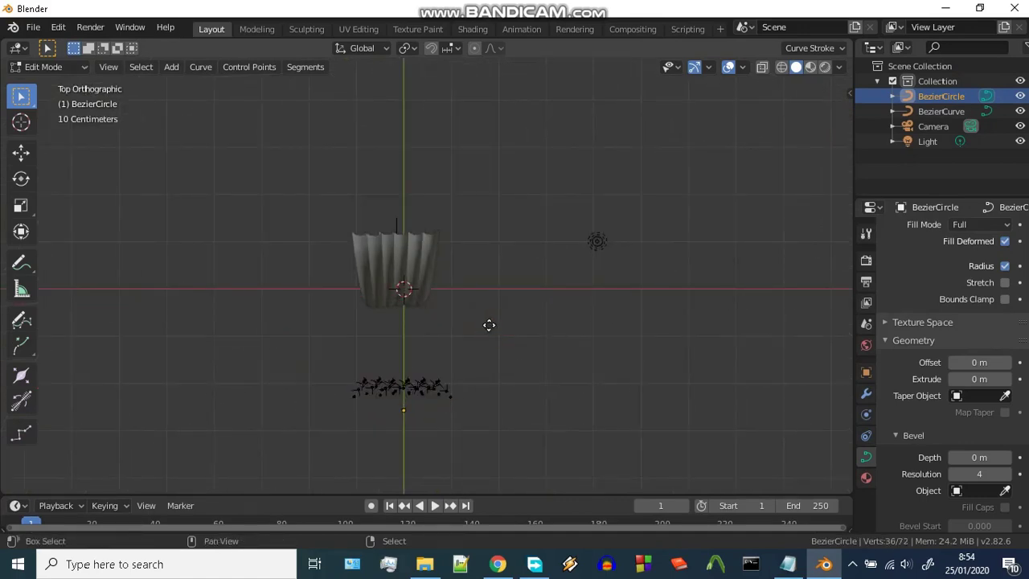
pyautogui.hotkey('shift', 'd')
pyautogui.click(488, 312)
pyautogui.press('s')
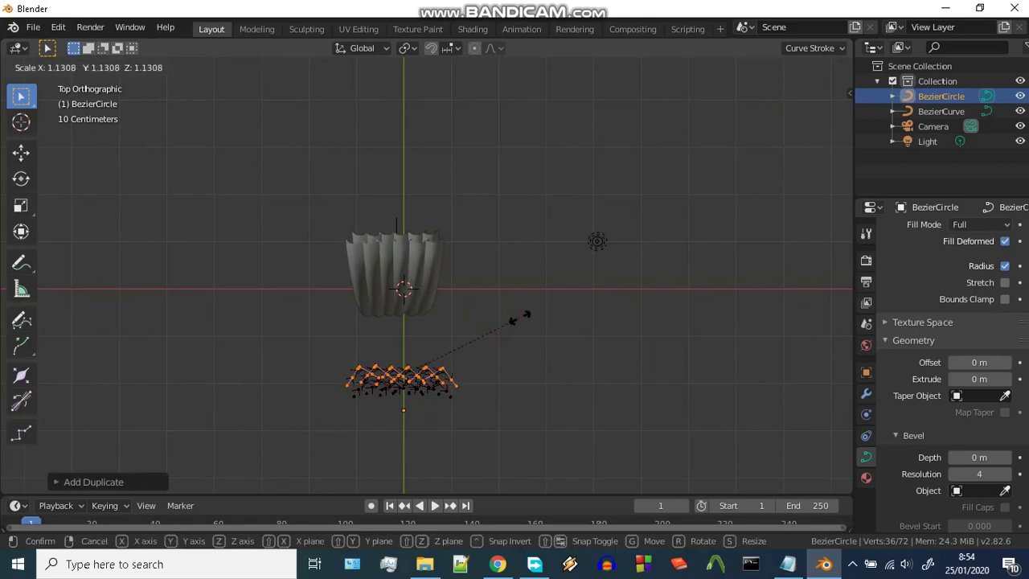
pyautogui.click(520, 321)
# Step: Move the enlarged copy just below the originals, then select the BezierCurve in Object Mode
pyautogui.press('g')
pyautogui.click(520, 341)
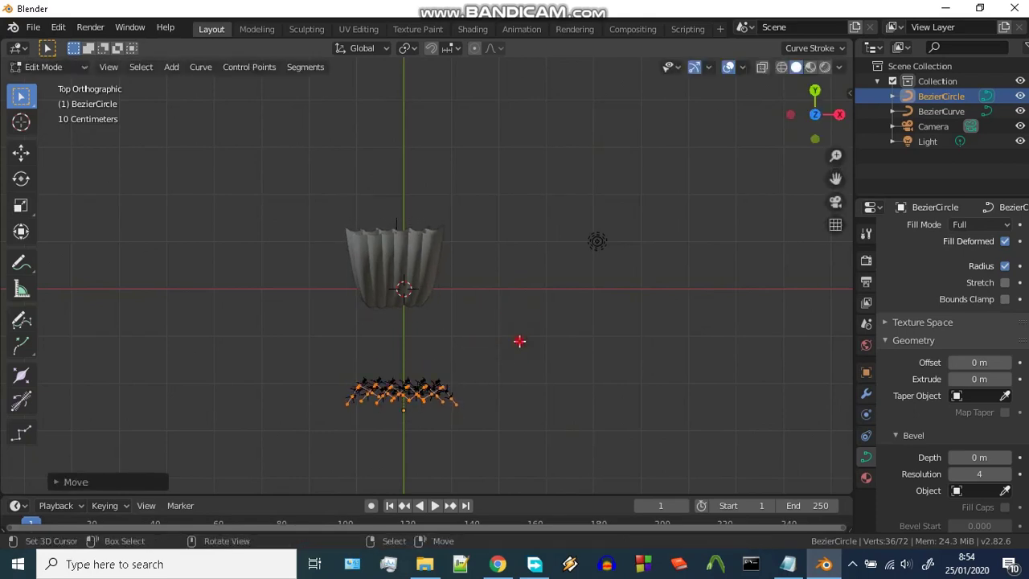
pyautogui.moveTo(519, 341)
pyautogui.mouseDown(button='middle')
pyautogui.moveTo(546, 218)
pyautogui.moveTo(547, 241)
pyautogui.mouseUp(button='middle')
pyautogui.click(535, 224)
pyautogui.hotkey('ctrl', 'Tab')
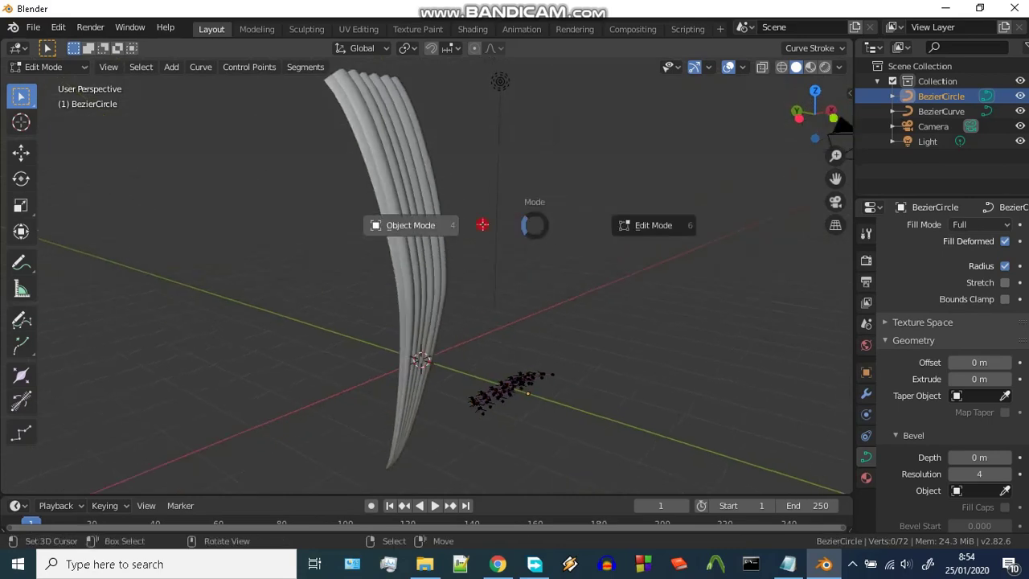
pyautogui.click(482, 225)
pyautogui.click(438, 254)
pyautogui.moveTo(437, 254)
pyautogui.mouseDown(button='middle')
pyautogui.moveTo(509, 344)
pyautogui.moveTo(536, 342)
pyautogui.mouseUp(button='middle')
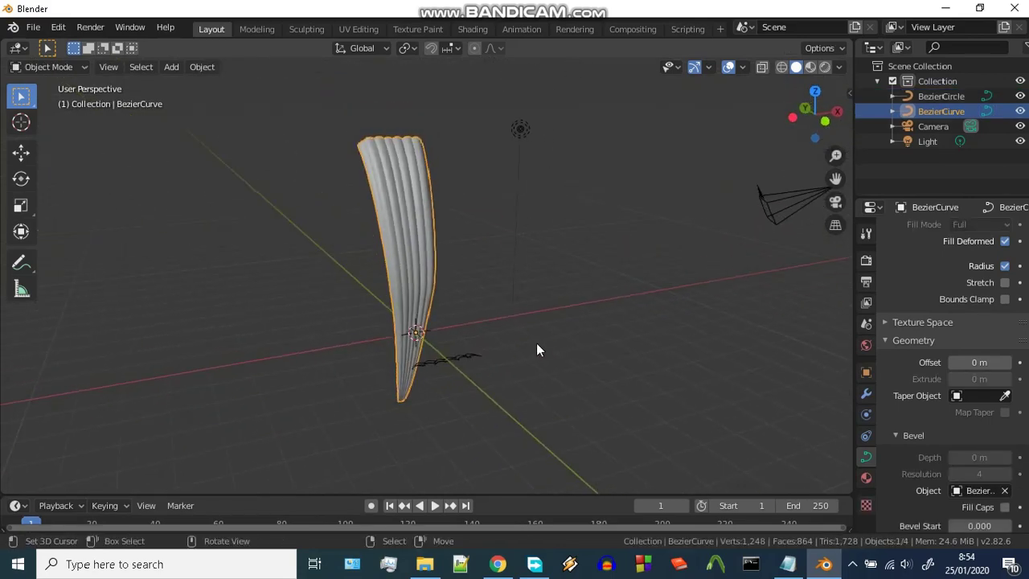
# Step: Assign the existing material 'Material' to the BezierCurve hair card
pyautogui.click(866, 478)
pyautogui.click(891, 295)
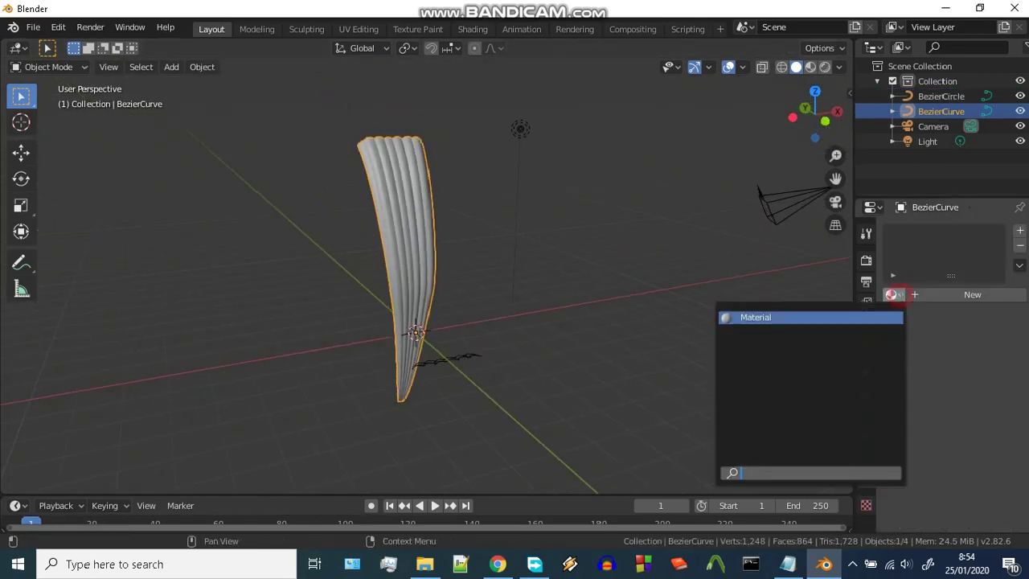
pyautogui.click(851, 319)
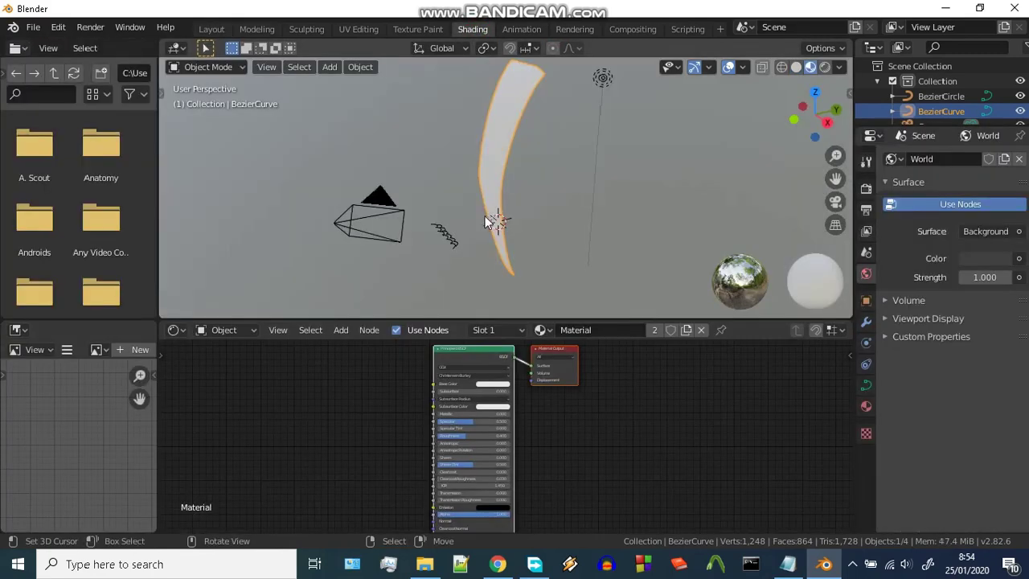
pyautogui.moveTo(500, 221); pyautogui.dragTo(595, 211, button='middle')
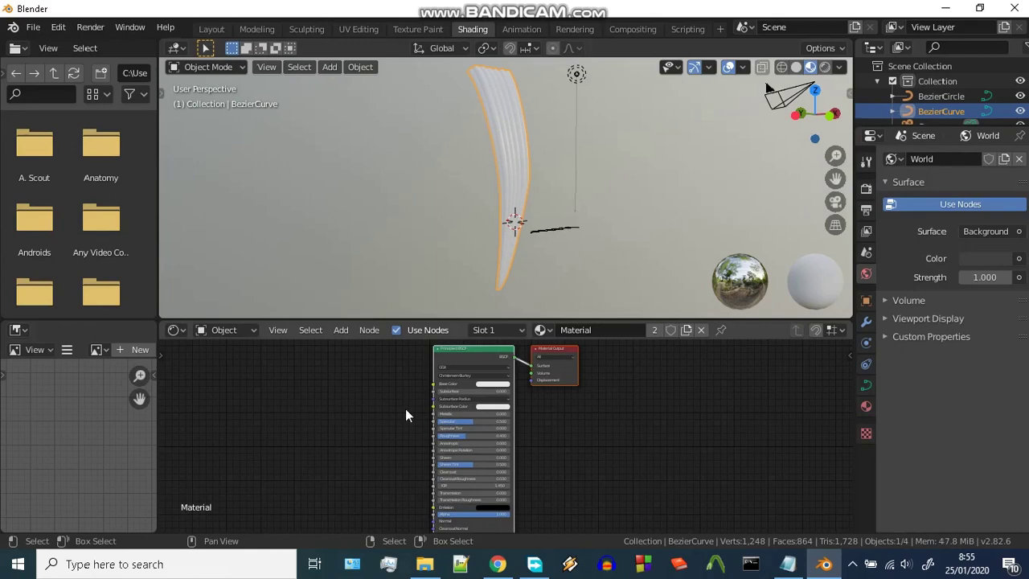
# Step: In the Shading node editor, move the Material Output node right to make room
pyautogui.moveTo(406, 410); pyautogui.dragTo(554, 397, button='middle')
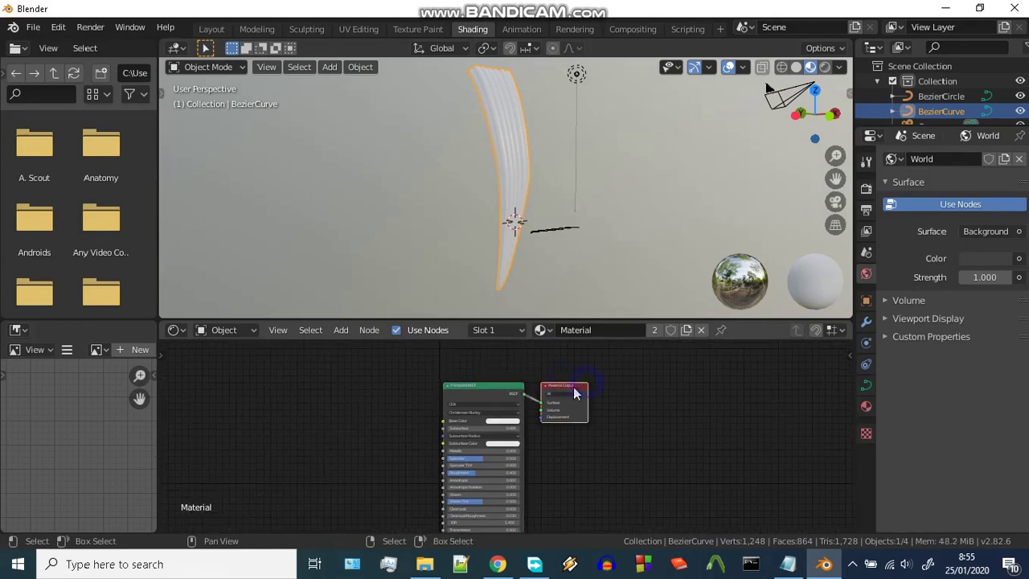
pyautogui.moveTo(573, 387); pyautogui.dragTo(638, 383)
pyautogui.moveTo(543, 218); pyautogui.dragTo(531, 306, button='middle')
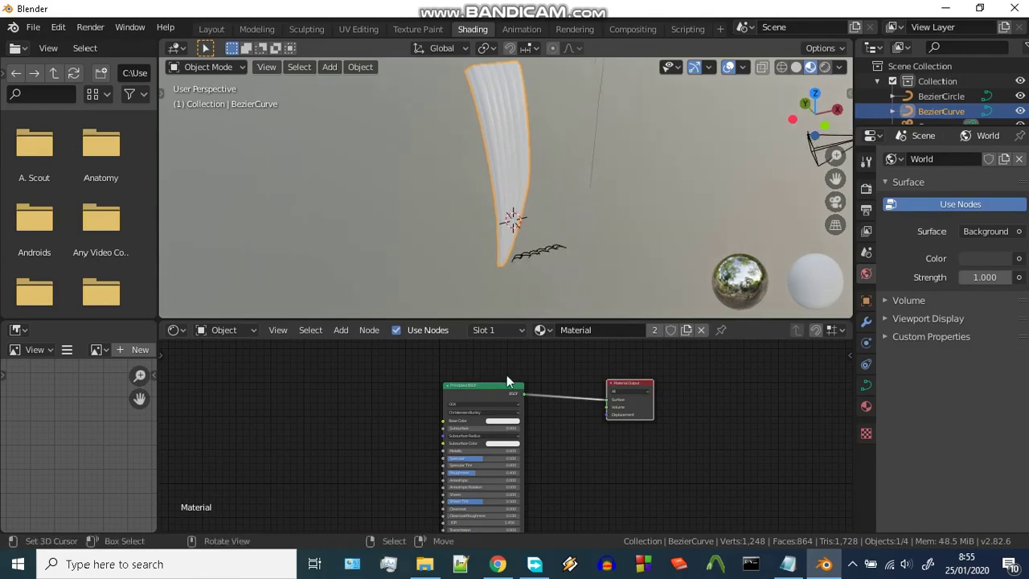
pyautogui.hotkey('shift', 'a')
pyautogui.moveTo(329, 439)
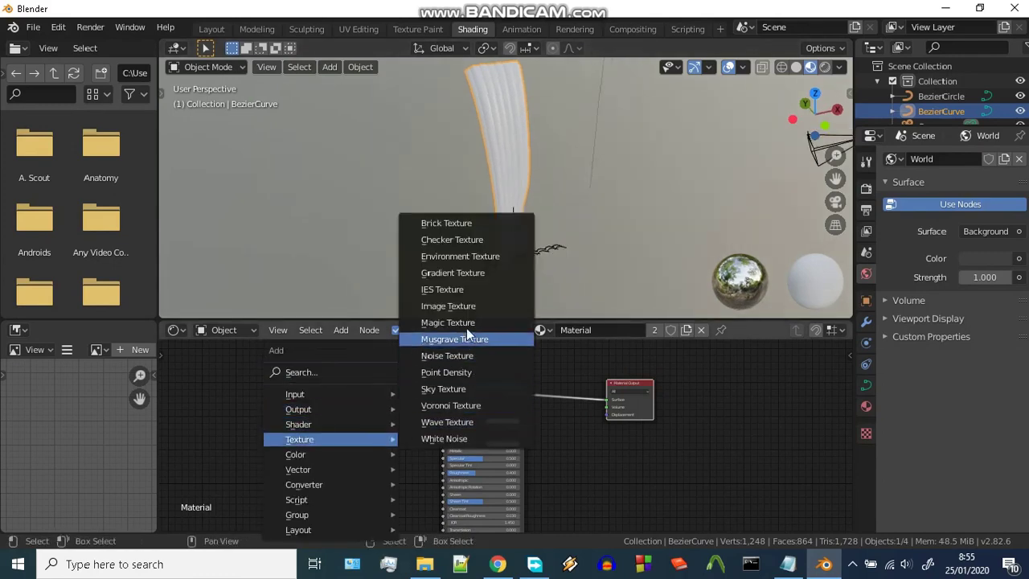
# Step: Add an Image Texture node to the left of the Principled BSDF
pyautogui.click(465, 307)
pyautogui.click(338, 422)
pyautogui.scroll(1, 403, 447)
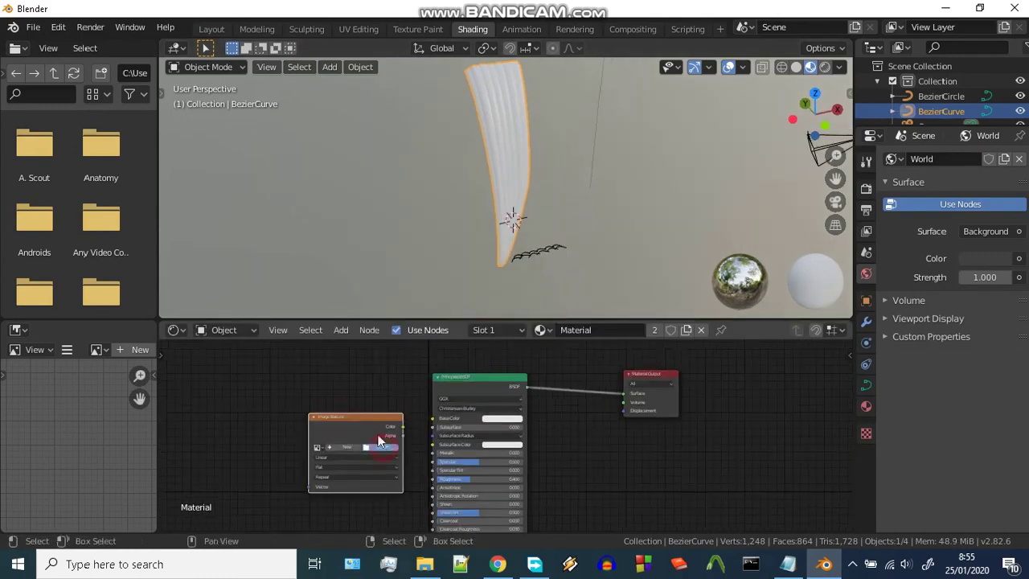
# Step: Load hair2.png from My Blender/2.8/3D/Share into the texture node
pyautogui.click(381, 441)
pyautogui.click(201, 266)
pyautogui.click(397, 154)
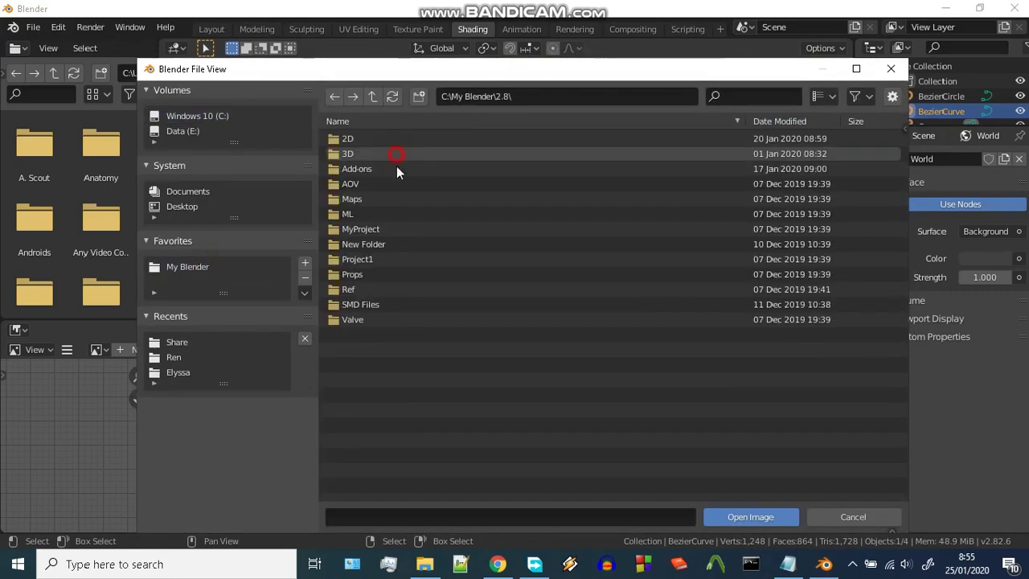
pyautogui.doubleClick(382, 152)
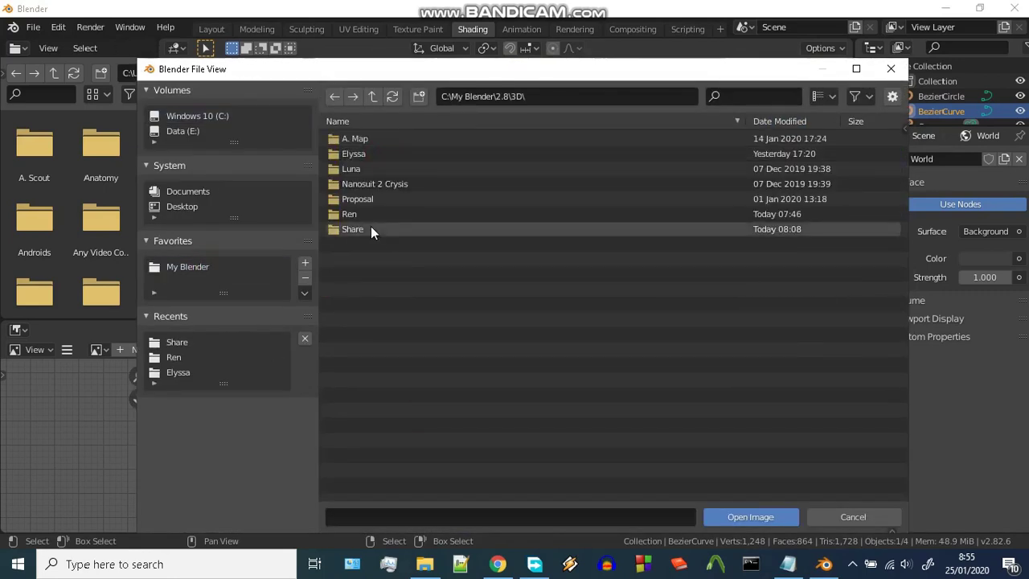
pyautogui.doubleClick(371, 230)
pyautogui.click(823, 95)
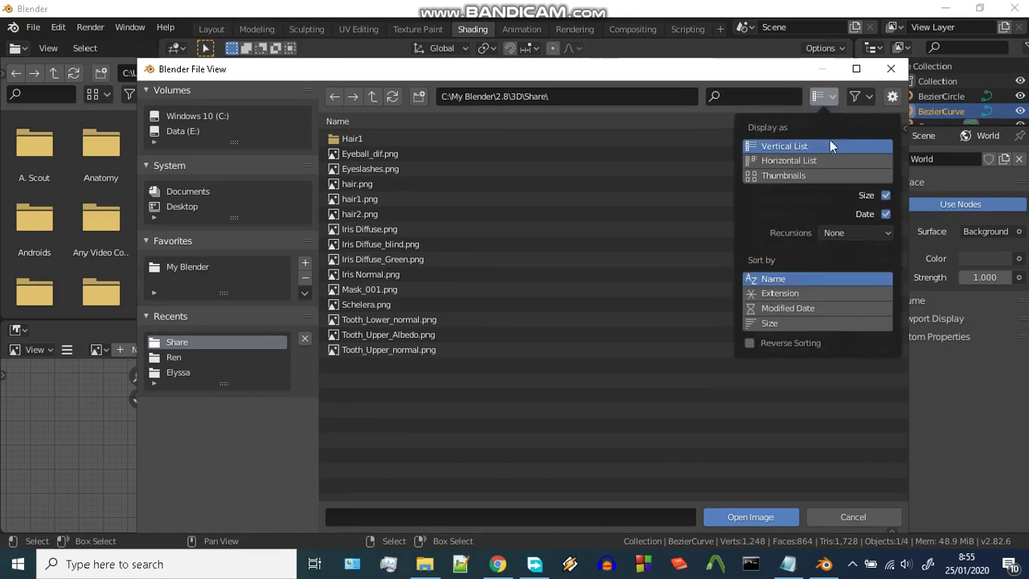
pyautogui.click(822, 162)
pyautogui.click(822, 176)
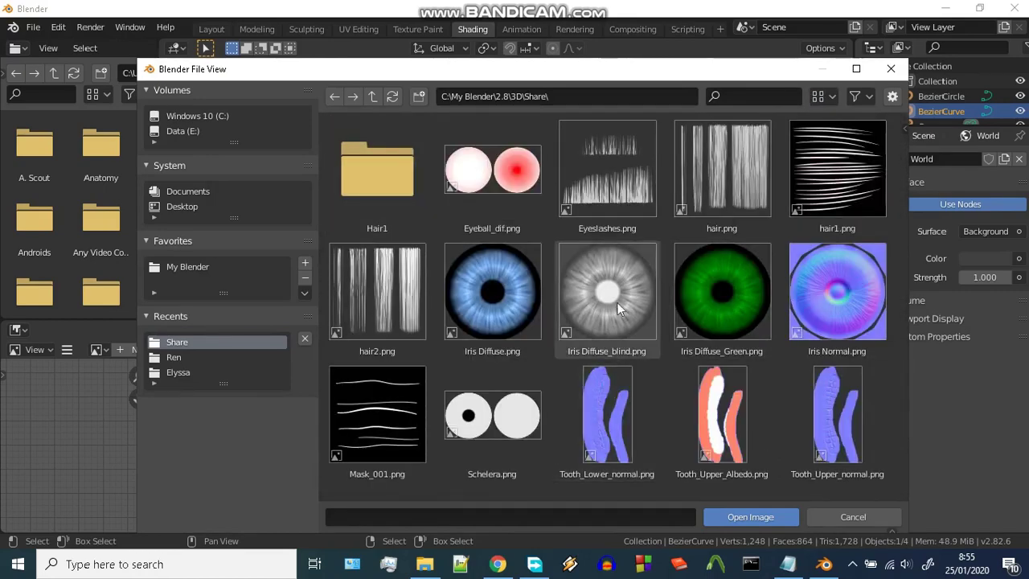
pyautogui.doubleClick(377, 291)
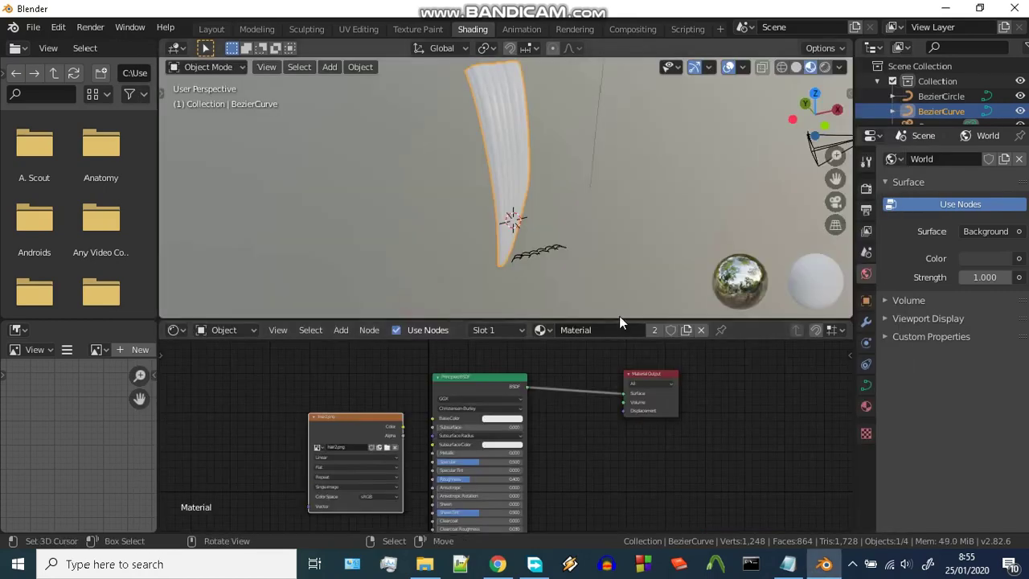
# Step: Connect the hair2.png Color output to Base Color and view the striped hair card
pyautogui.moveTo(528, 213); pyautogui.dragTo(527, 244, button='middle')
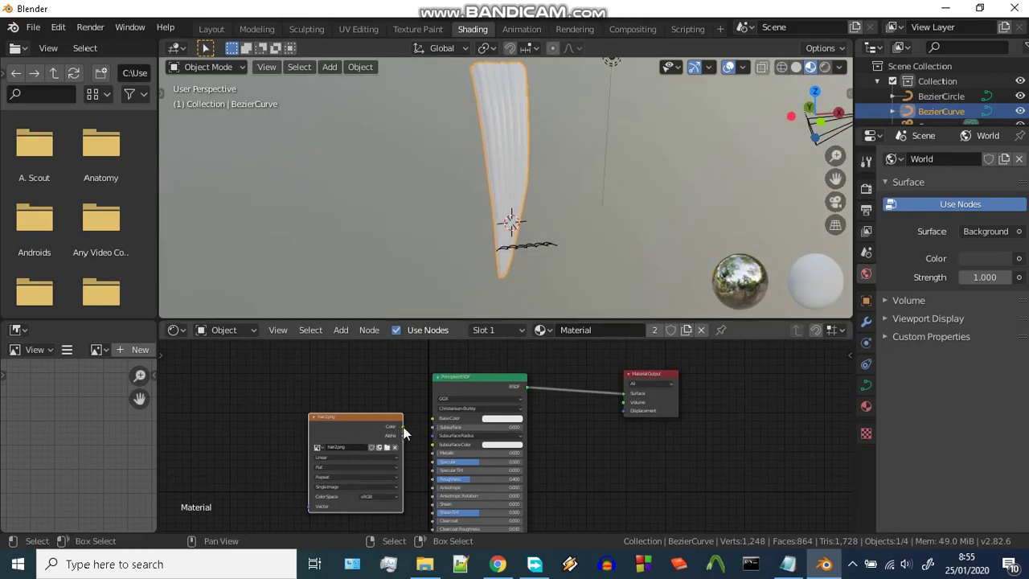
pyautogui.moveTo(404, 427); pyautogui.dragTo(432, 418)
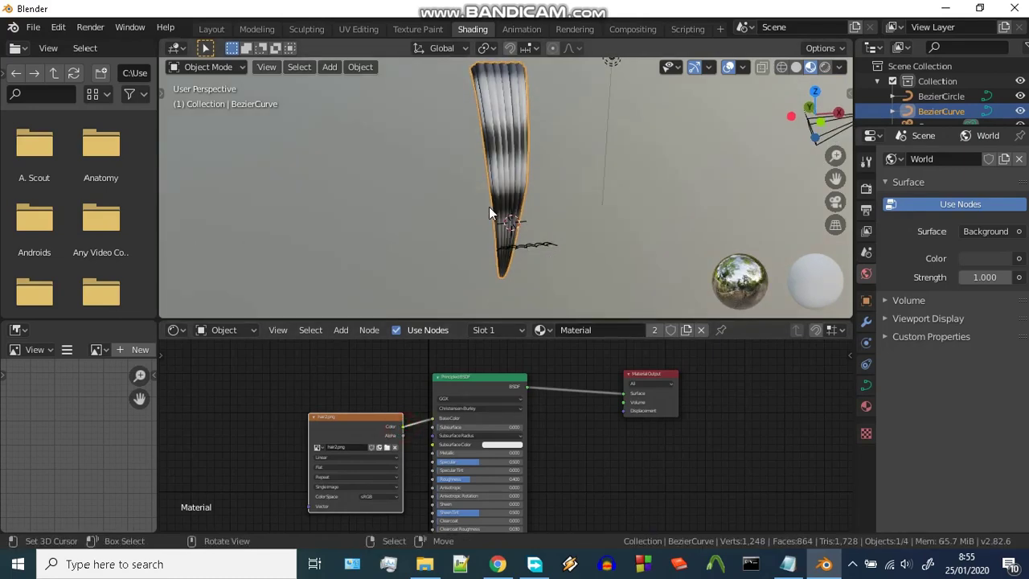
pyautogui.moveTo(489, 206); pyautogui.dragTo(475, 153, button='middle')
pyautogui.scroll(3, 506, 173)
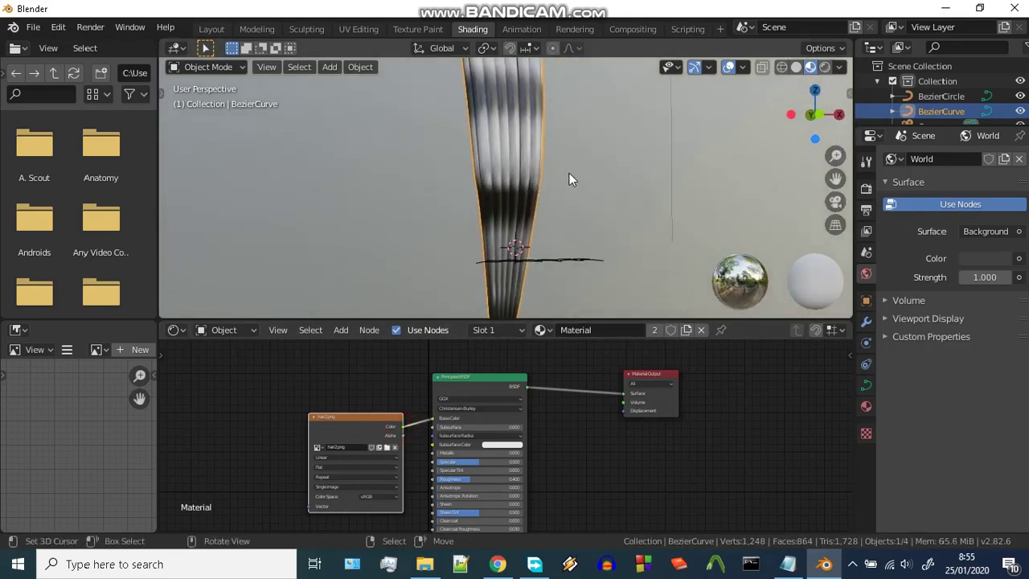
pyautogui.moveTo(570, 173); pyautogui.dragTo(586, 208, button='middle')
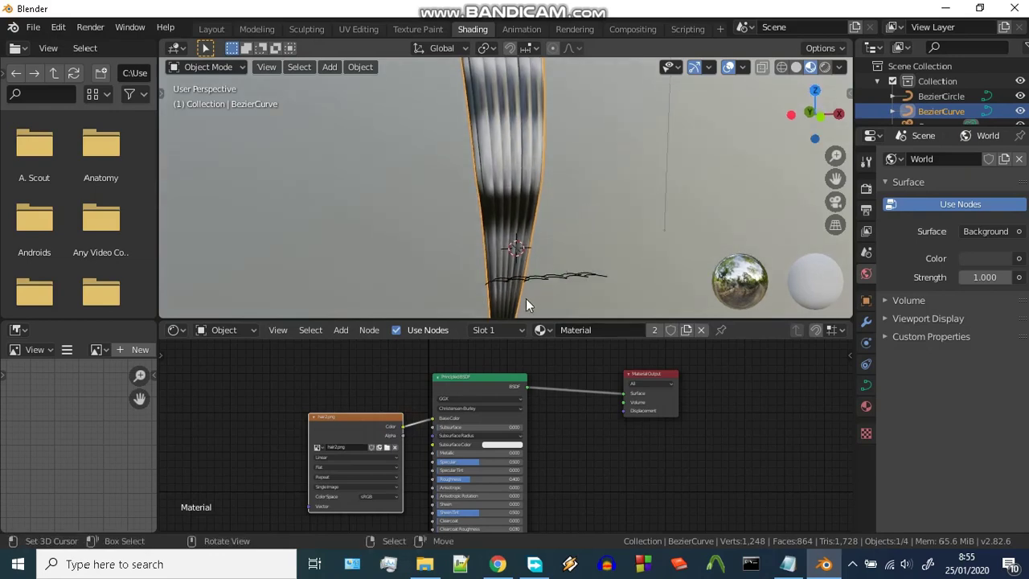
pyautogui.scroll(-4, 526, 299)
pyautogui.moveTo(510, 282)
pyautogui.mouseDown(button='middle')
pyautogui.moveTo(478, 257)
pyautogui.moveTo(471, 226)
pyautogui.mouseUp(button='middle')
pyautogui.hotkey('shift', 'a')
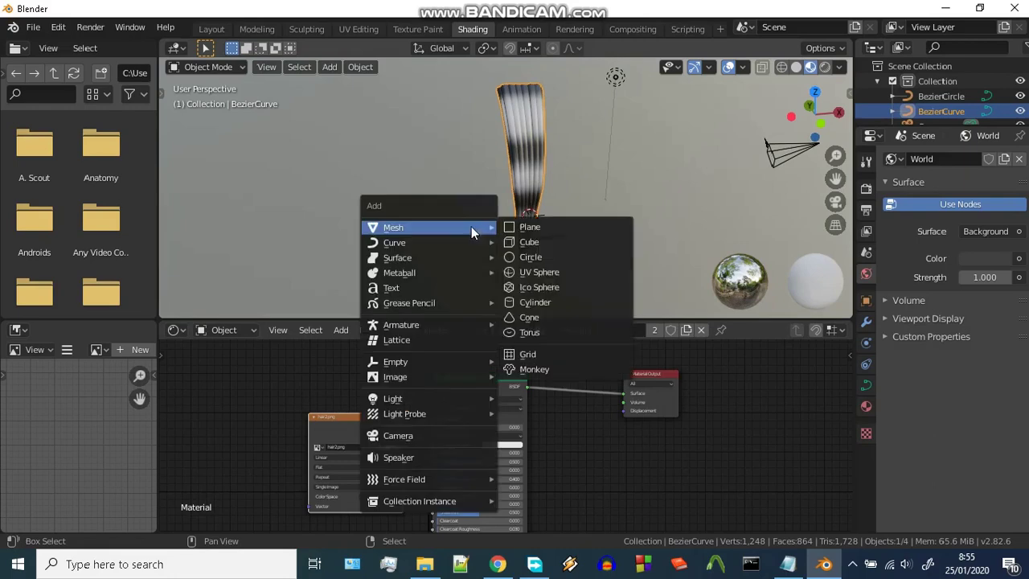
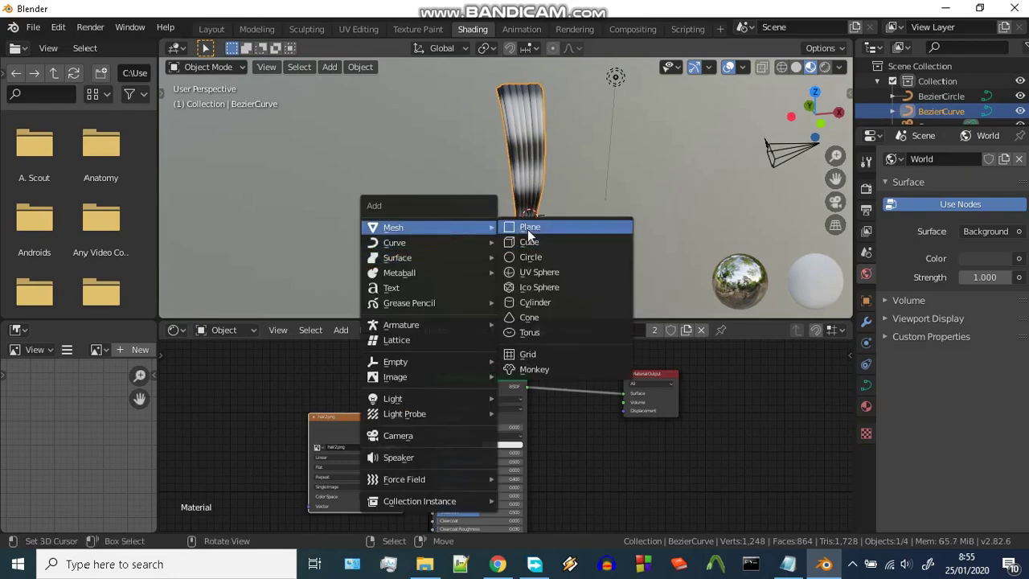
# Step: Enable Use UV for mapping in the BezierCurve's Texture Space settings
pyautogui.moveTo(670, 404); pyautogui.dragTo(689, 378, button='middle')
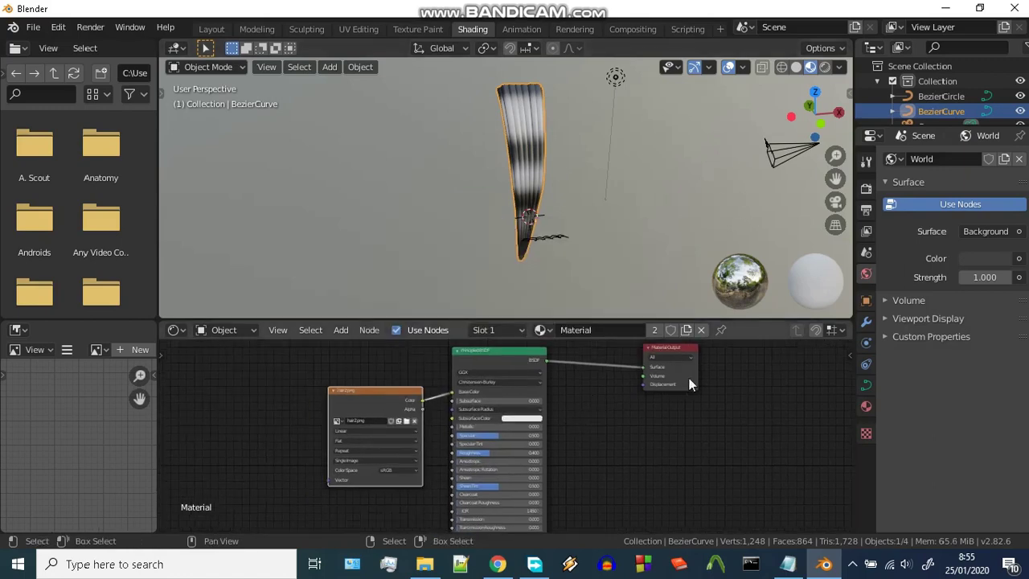
pyautogui.click(866, 385)
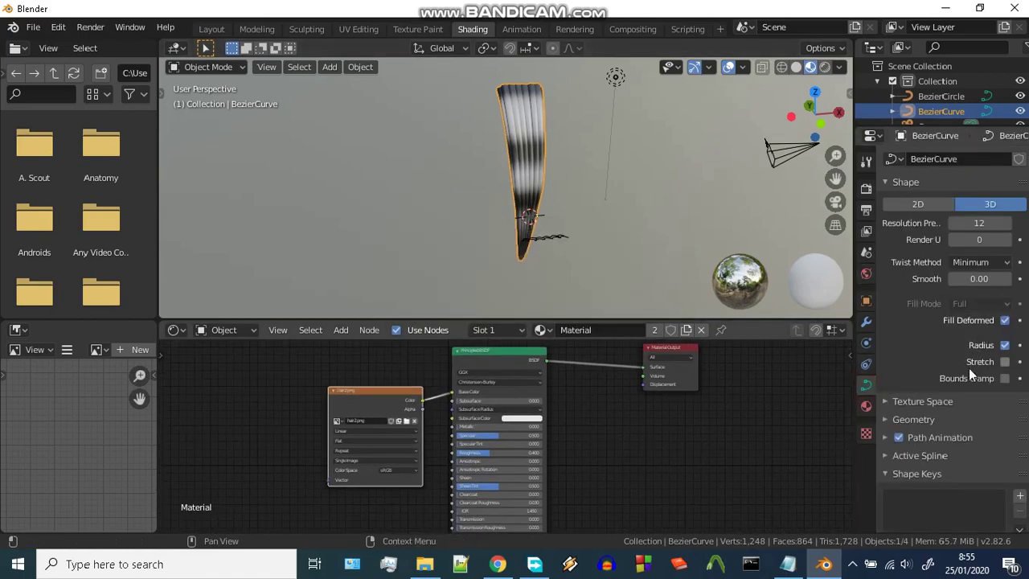
pyautogui.scroll(-2, 983, 358)
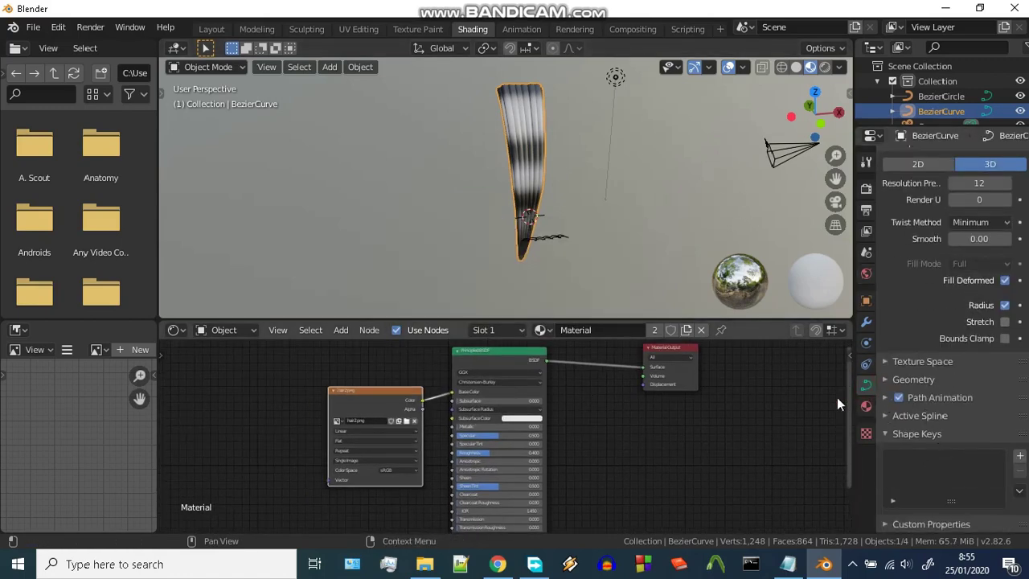
pyautogui.click(884, 362)
pyautogui.click(1005, 384)
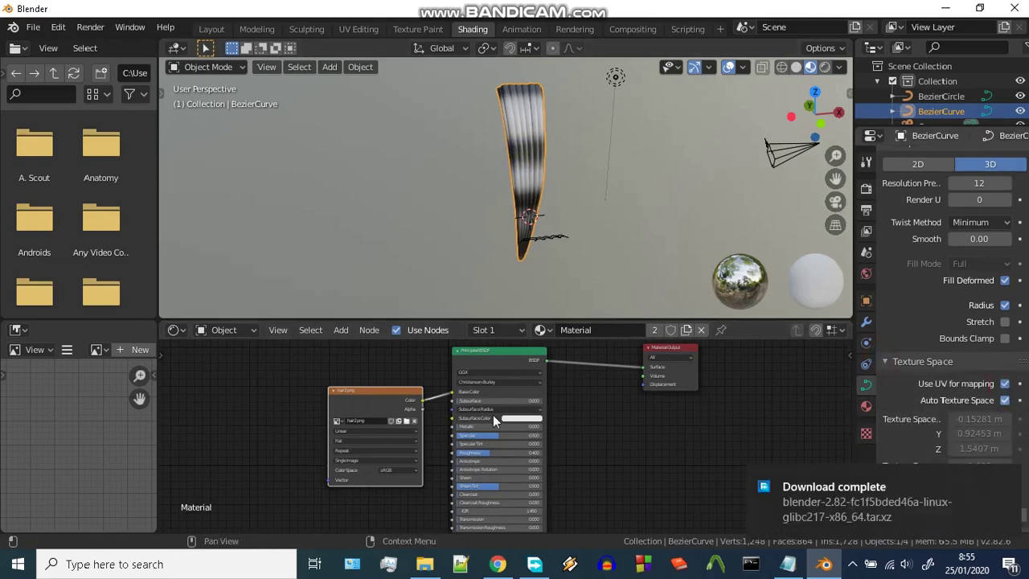
pyautogui.scroll(2, 525, 195)
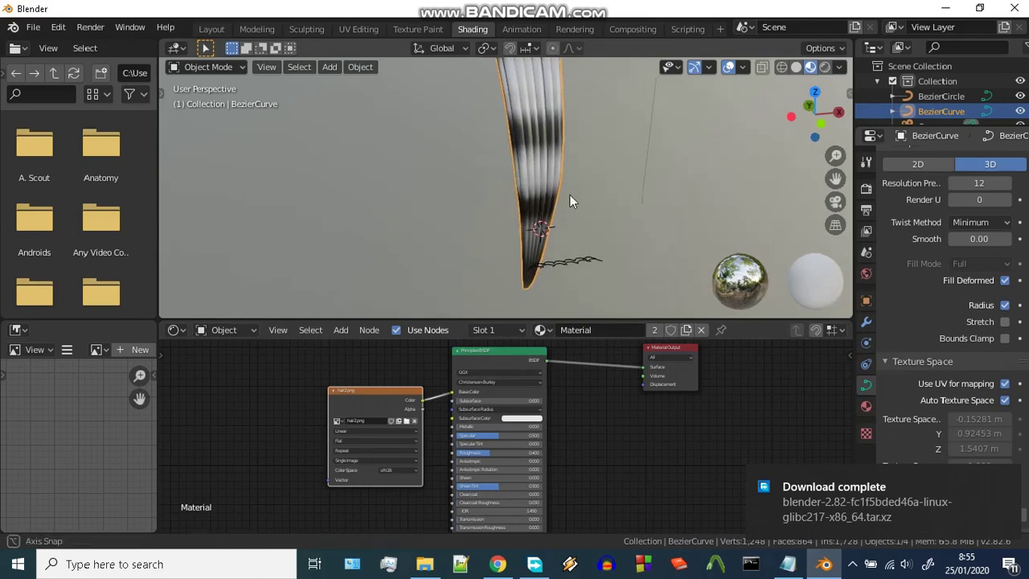
# Step: Put the BezierCurve hair strand into Edit Mode
pyautogui.moveTo(569, 195); pyautogui.dragTo(583, 218, button='middle')
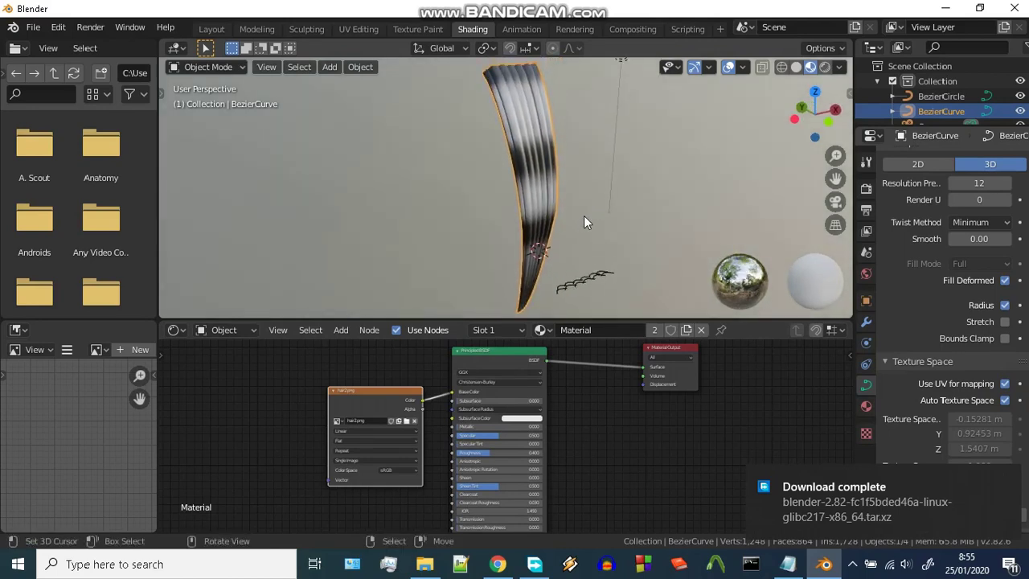
pyautogui.hotkey('ctrl', 'Tab')
pyautogui.click(635, 217)
# Step: Select the BezierCircle bevel object and put it into Edit Mode
pyautogui.hotkey('ctrl', 'Tab')
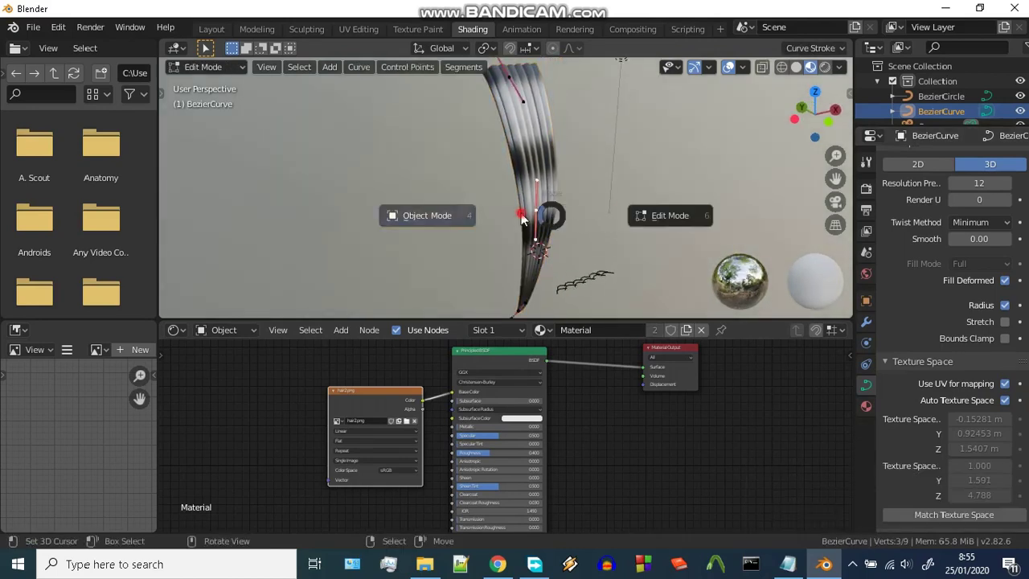
pyautogui.hotkey('ctrl', 'Tab')
pyautogui.hotkey('ctrl', 'Tab')
pyautogui.click(520, 152)
pyautogui.click(573, 298)
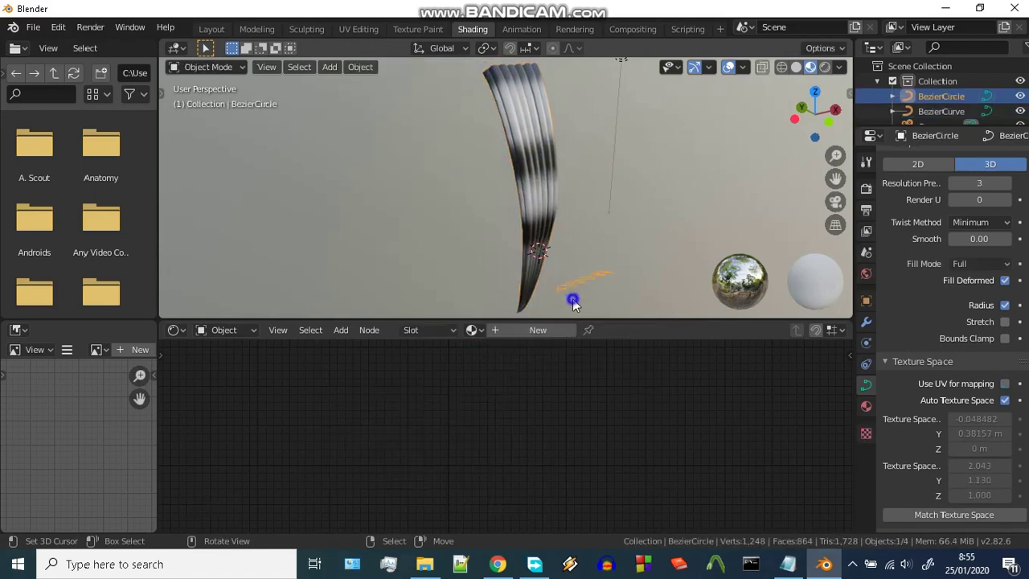
pyautogui.scroll(3, 573, 283)
pyautogui.moveTo(573, 291); pyautogui.dragTo(509, 242, button='middle')
pyautogui.hotkey('ctrl', 'Tab')
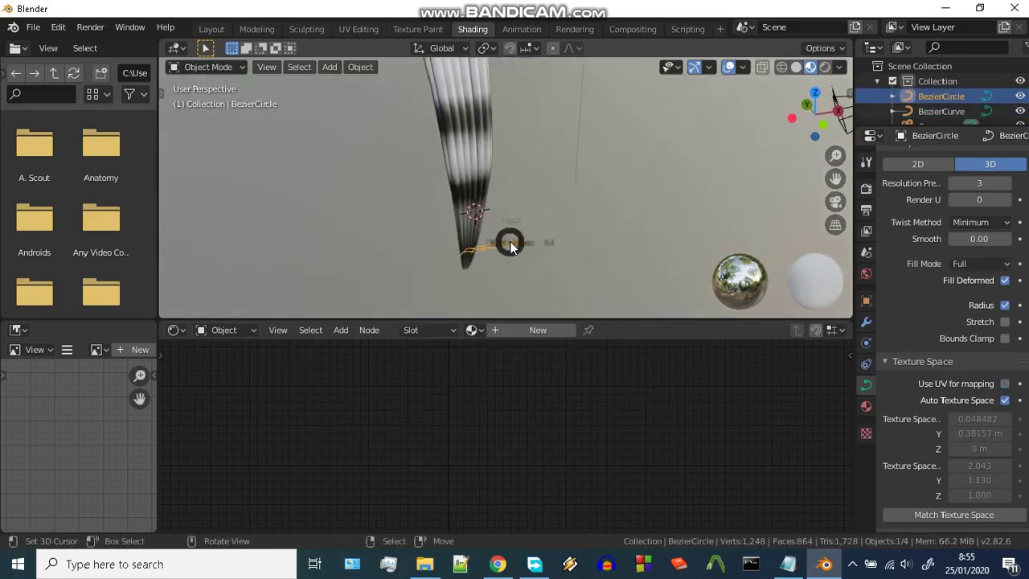
pyautogui.click(611, 242)
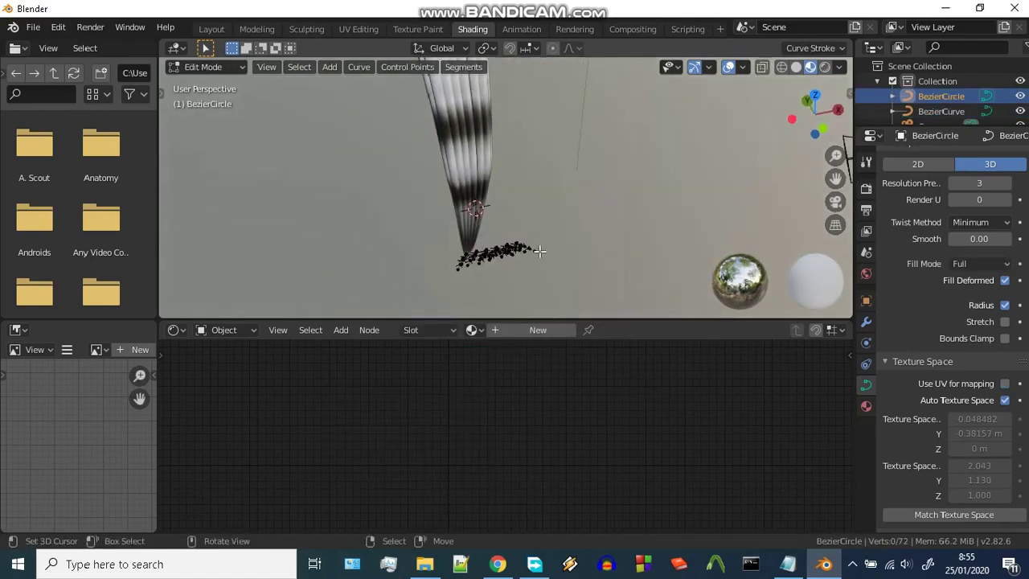
pyautogui.moveTo(538, 252)
pyautogui.mouseDown(button='middle')
pyautogui.moveTo(574, 281)
pyautogui.moveTo(511, 261)
pyautogui.mouseUp(button='middle')
# Step: Duplicate the circle's points and separate them into a new BezierCircle.001 object
pyautogui.hotkey('shift', 'd')
pyautogui.rightClick(519, 268)
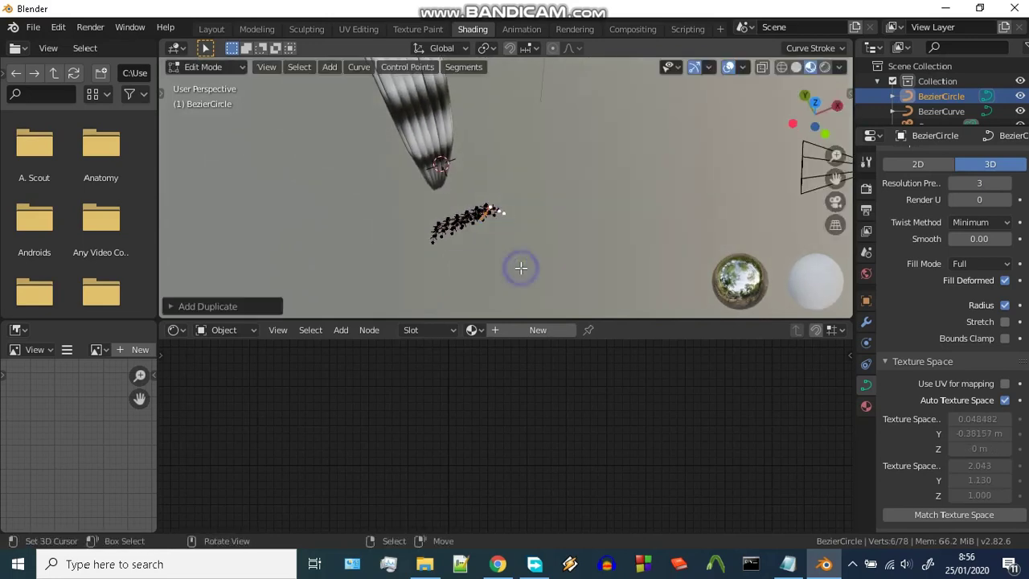
pyautogui.press('p')
pyautogui.click(521, 268)
pyautogui.hotkey('ctrl', 'Tab')
pyautogui.click(514, 225)
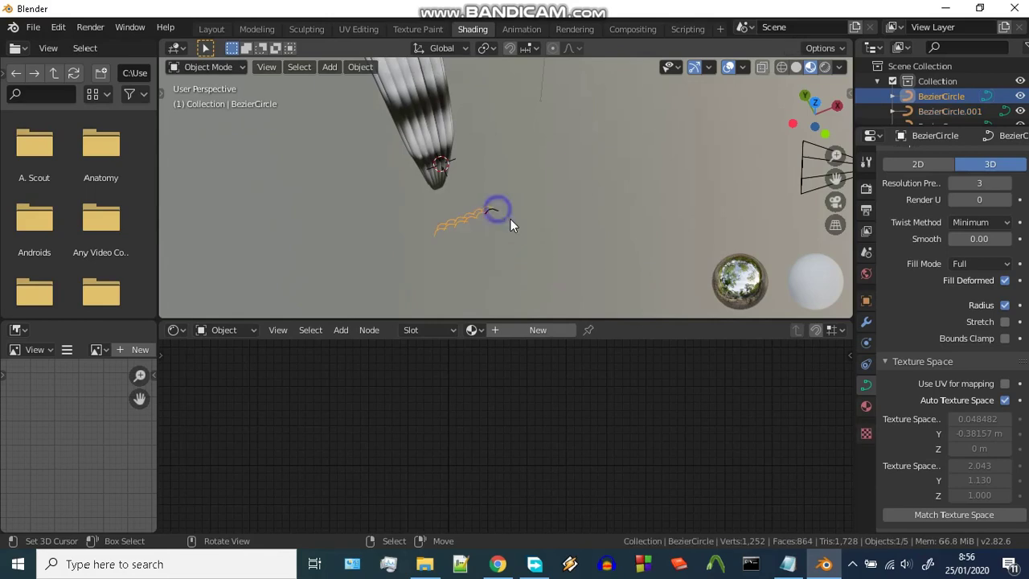
# Step: Select the BezierCurve hair strand and put it back into Edit Mode
pyautogui.keyDown('ctrl'); pyautogui.moveTo(495, 213); pyautogui.dragTo(494, 241, button='middle'); pyautogui.keyUp('ctrl')
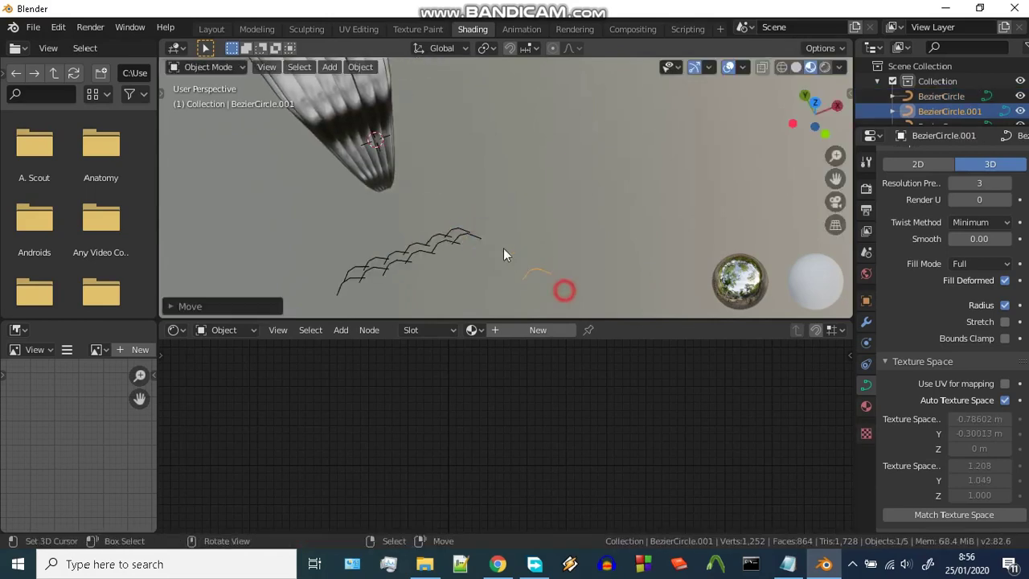
pyautogui.scroll(-3, 503, 247)
pyautogui.click(421, 118)
pyautogui.hotkey('ctrl', 'Tab')
pyautogui.click(551, 145)
# Step: Duplicate the strand's points and place the copy to the right
pyautogui.moveTo(552, 145); pyautogui.dragTo(546, 214, button='middle')
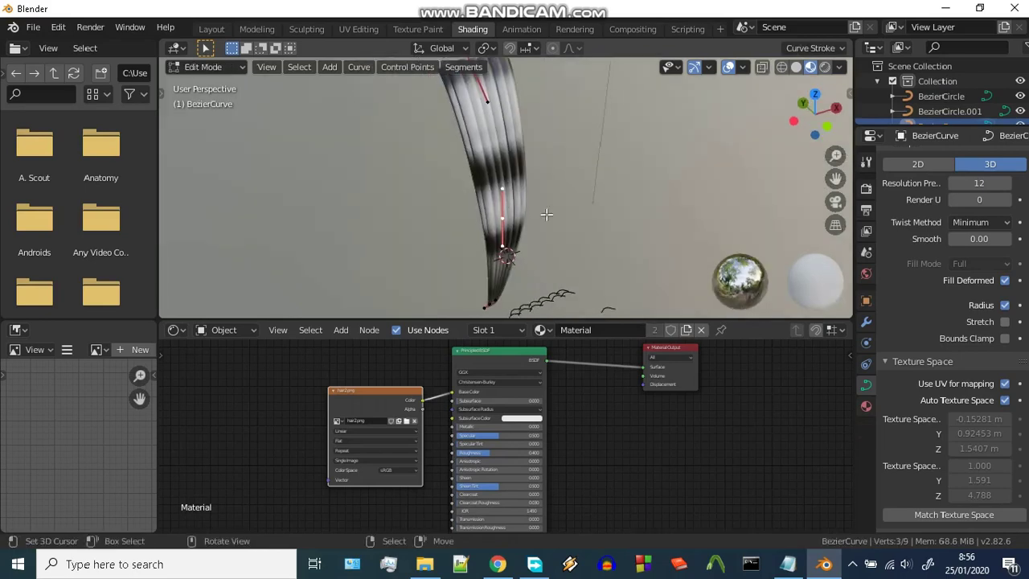
pyautogui.scroll(-3, 556, 115)
pyautogui.moveTo(555, 115); pyautogui.dragTo(535, 127, button='middle')
pyautogui.hotkey('shift', 'd')
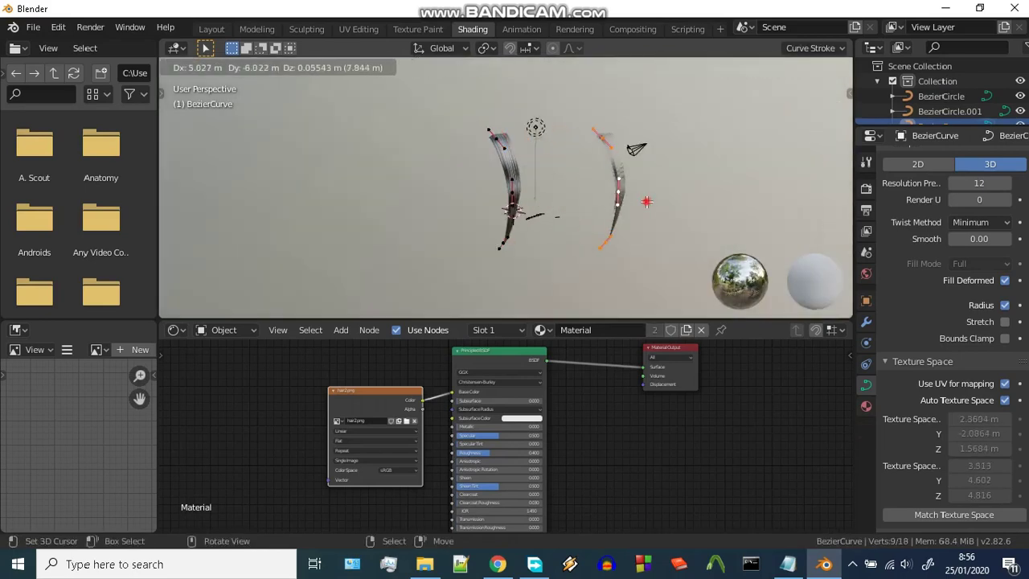
pyautogui.click(637, 247)
# Step: In Right view, shrink the copied strand along Y to about 0.6038
pyautogui.press('`')
pyautogui.click(759, 236)
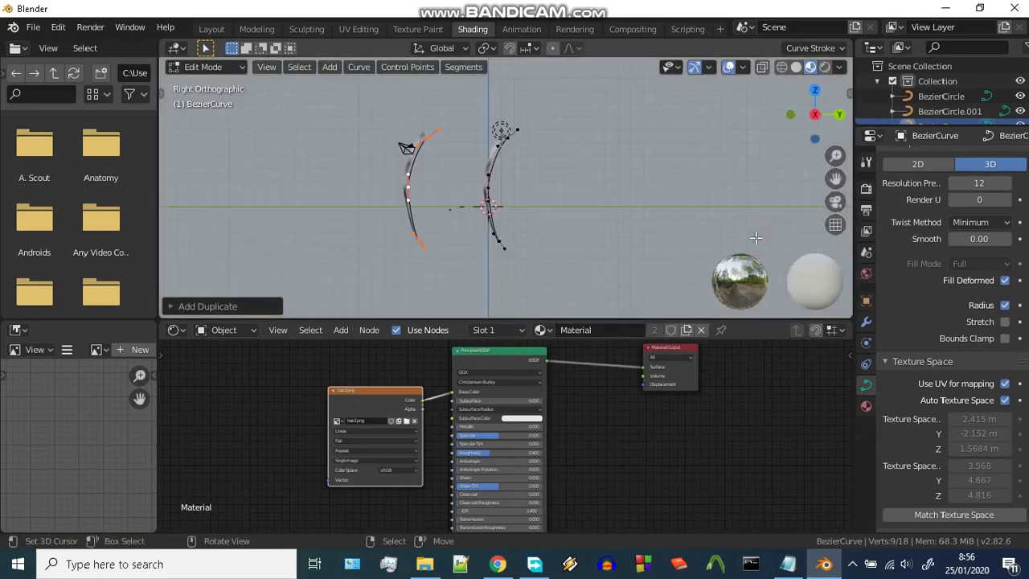
pyautogui.press('s')
pyautogui.press('x')
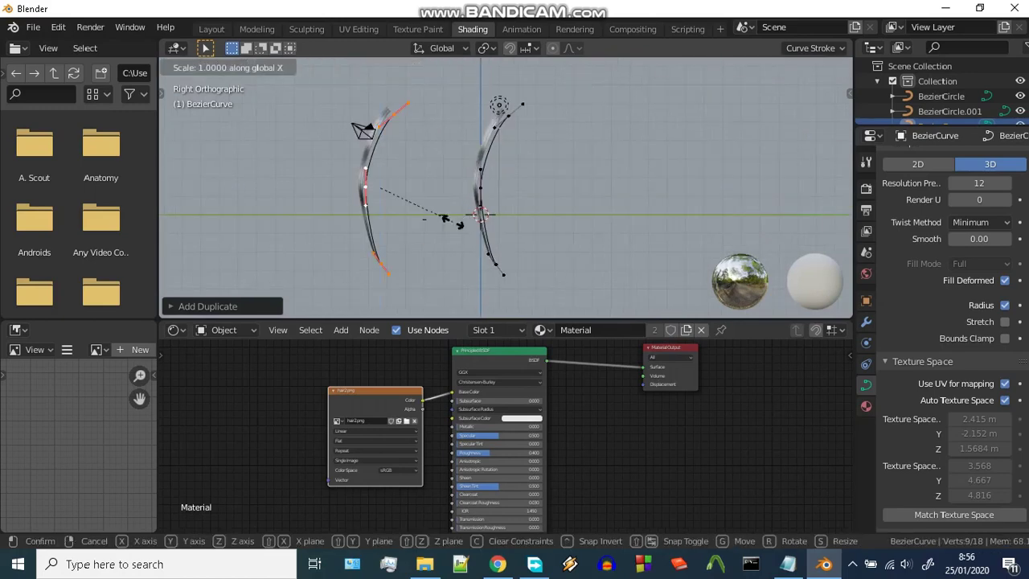
pyautogui.press('y')
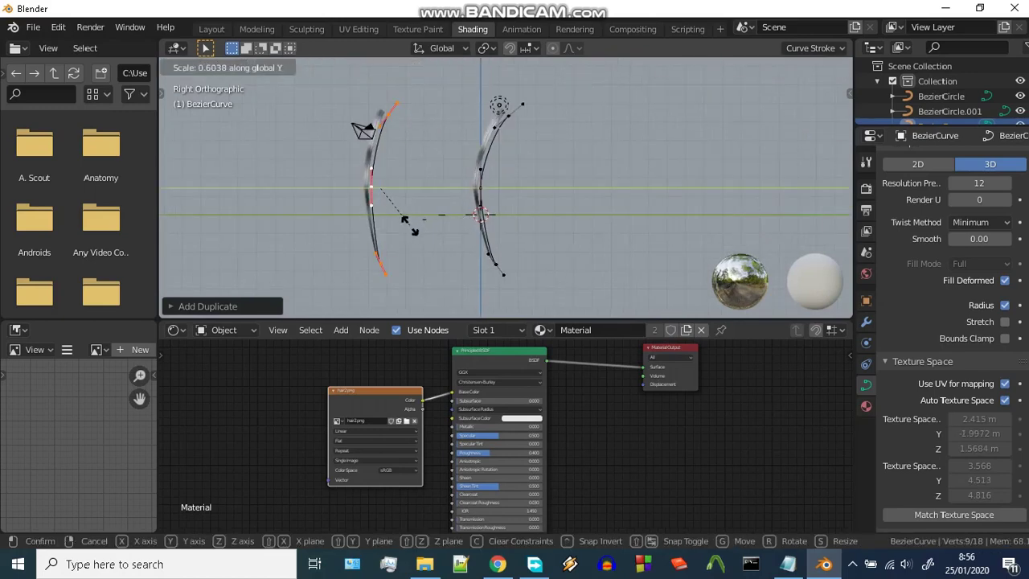
pyautogui.click(405, 218)
# Step: Return to Object Mode and select the hair strand curve
pyautogui.moveTo(409, 223)
pyautogui.mouseDown(button='middle')
pyautogui.moveTo(519, 255)
pyautogui.moveTo(569, 256)
pyautogui.moveTo(539, 265)
pyautogui.moveTo(524, 241)
pyautogui.moveTo(617, 269)
pyautogui.moveTo(510, 229)
pyautogui.mouseUp(button='middle')
pyautogui.scroll(3, 552, 252)
pyautogui.hotkey('ctrl', 'Tab')
pyautogui.click(513, 200)
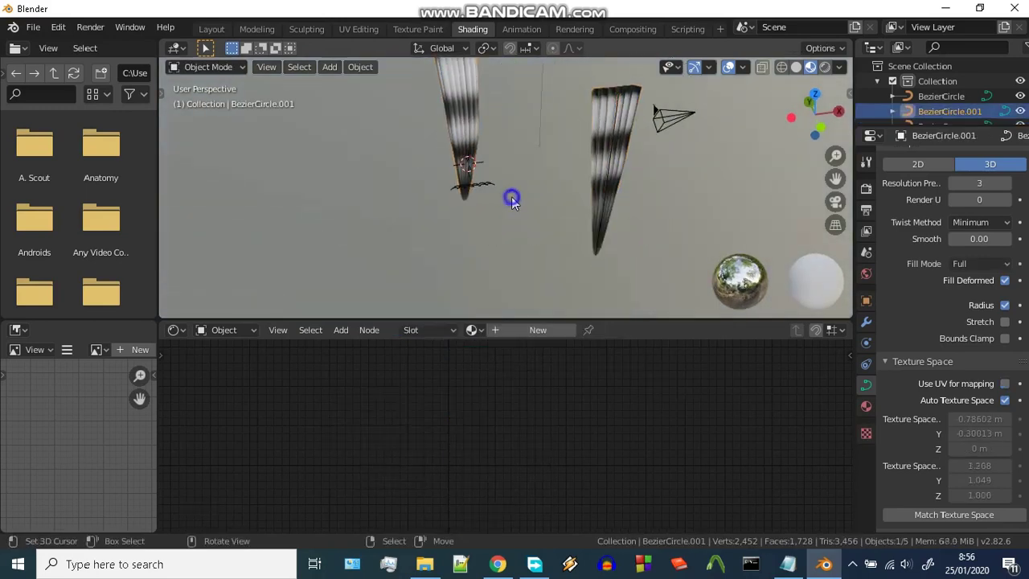
pyautogui.click(606, 179)
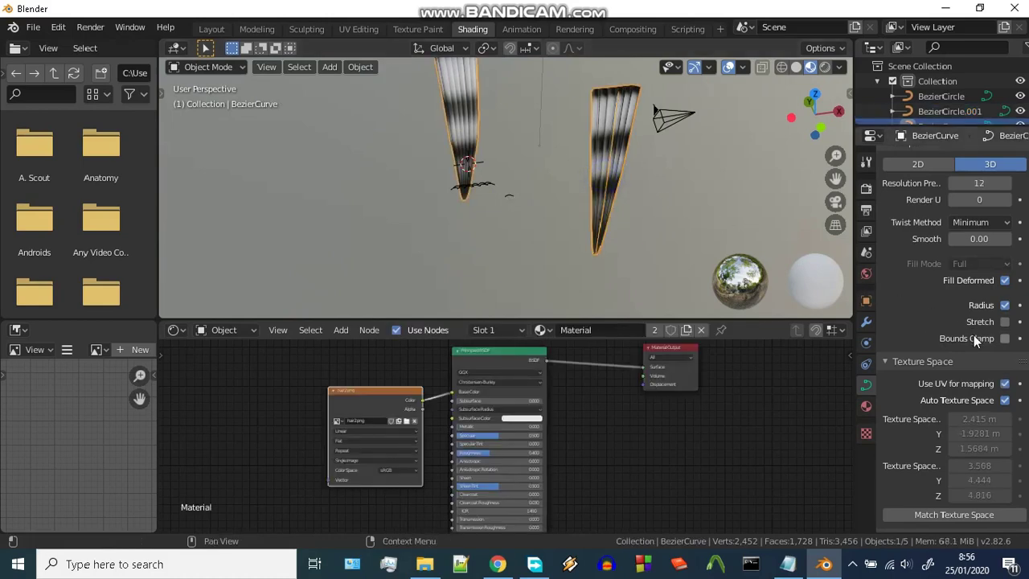
# Step: Try a different Bezier circle as the strand's Geometry > Bevel object
pyautogui.scroll(-3, 986, 354)
pyautogui.scroll(-1, 992, 362)
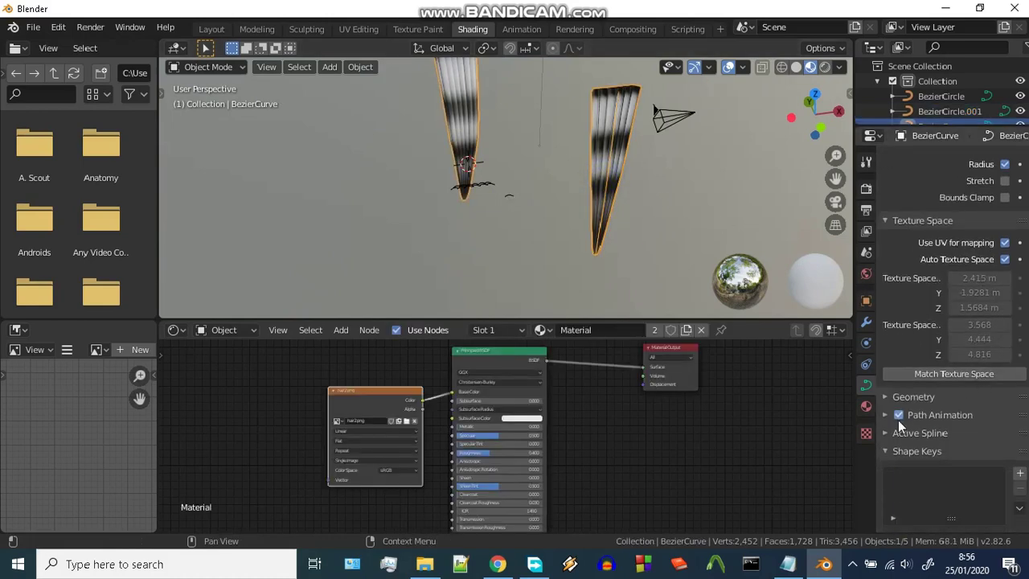
pyautogui.click(885, 396)
pyautogui.scroll(-4, 997, 462)
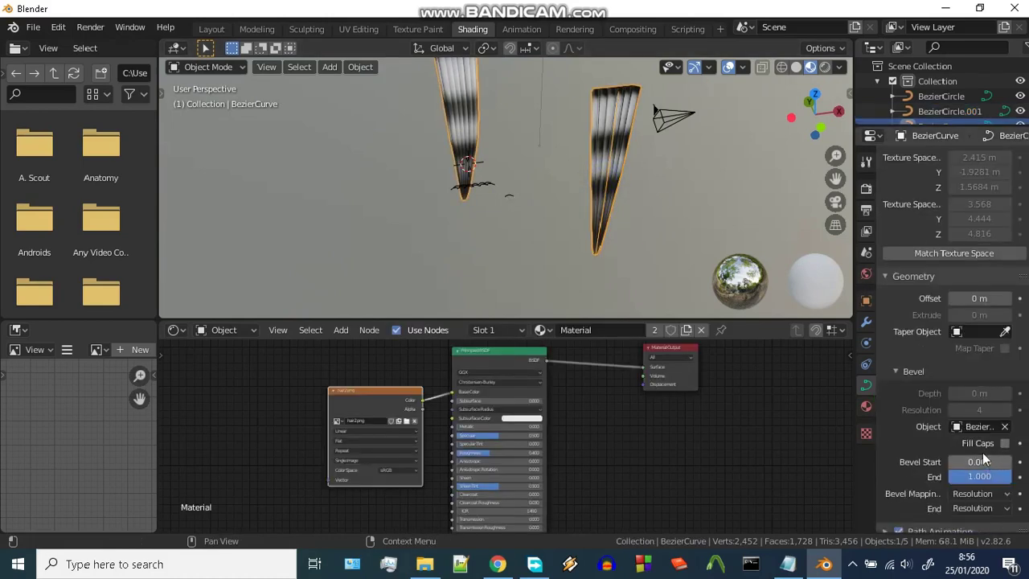
pyautogui.scroll(-1, 983, 452)
pyautogui.click(976, 397)
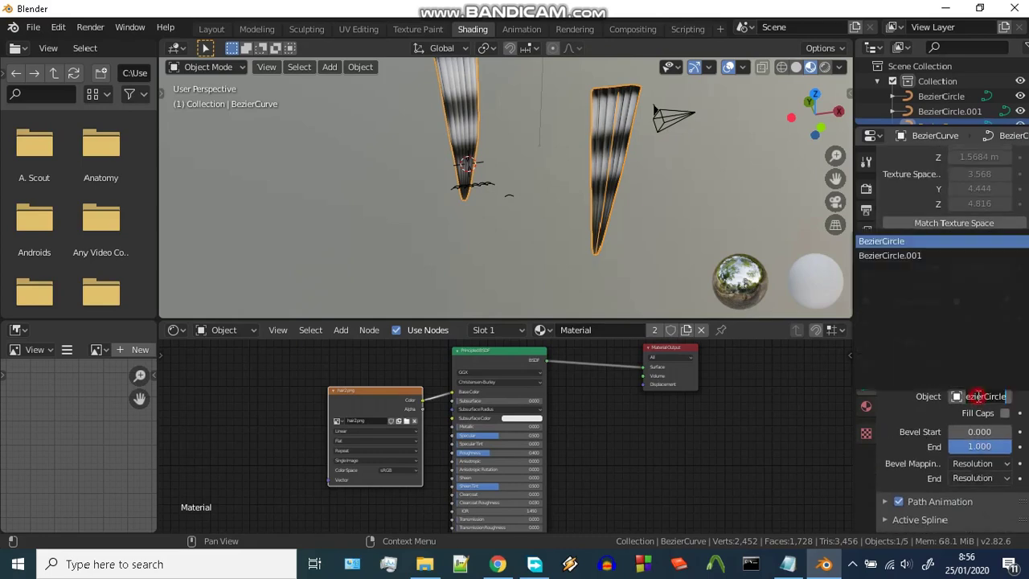
pyautogui.click(950, 256)
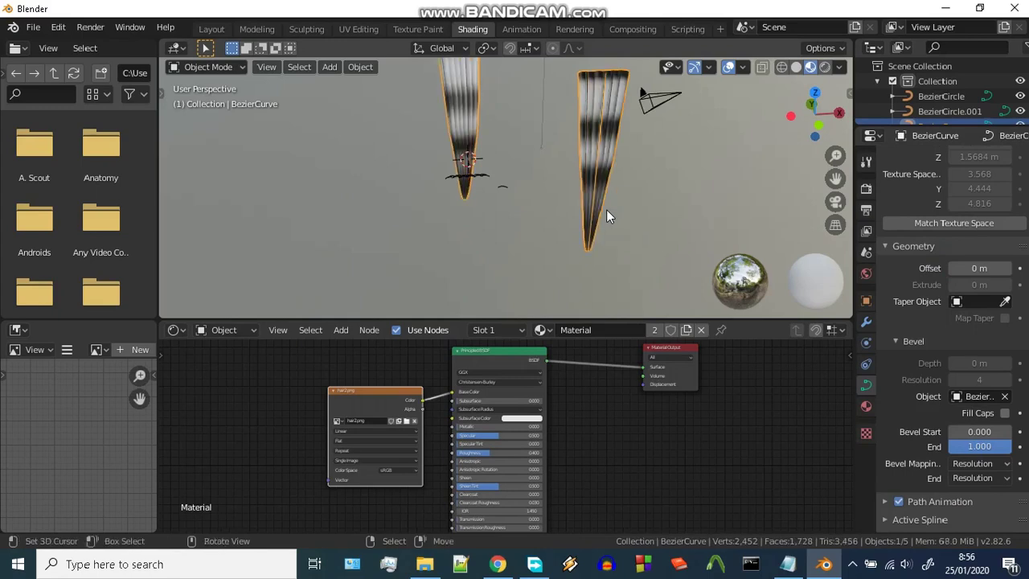
# Step: In Edit Mode, separate the selected strand points into their own curve
pyautogui.moveTo(606, 210)
pyautogui.mouseDown(button='middle')
pyautogui.moveTo(581, 230)
pyautogui.moveTo(595, 201)
pyautogui.mouseUp(button='middle')
pyautogui.press('g')
pyautogui.rightClick(464, 173)
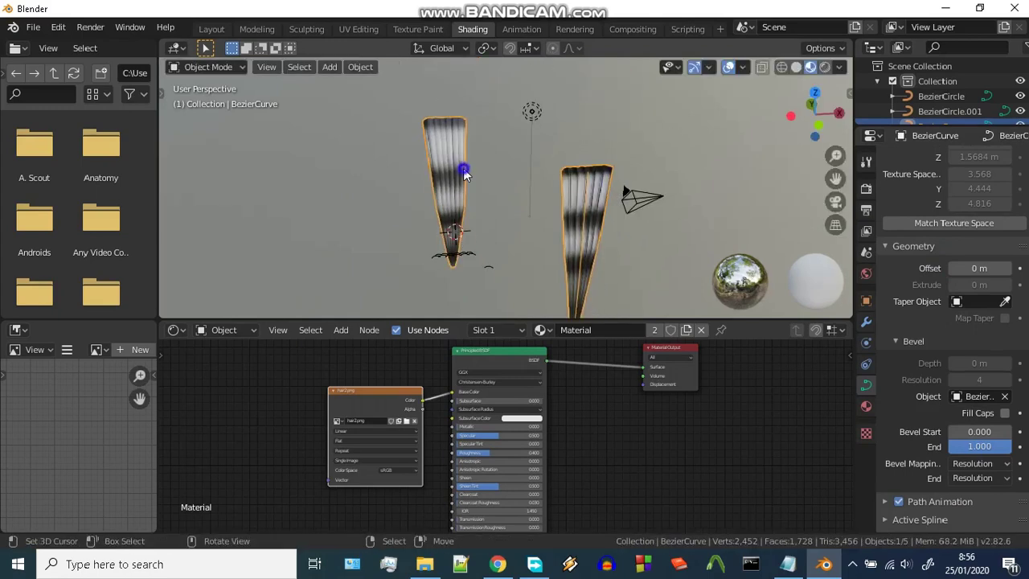
pyautogui.hotkey('ctrl', 'Tab')
pyautogui.click(594, 209)
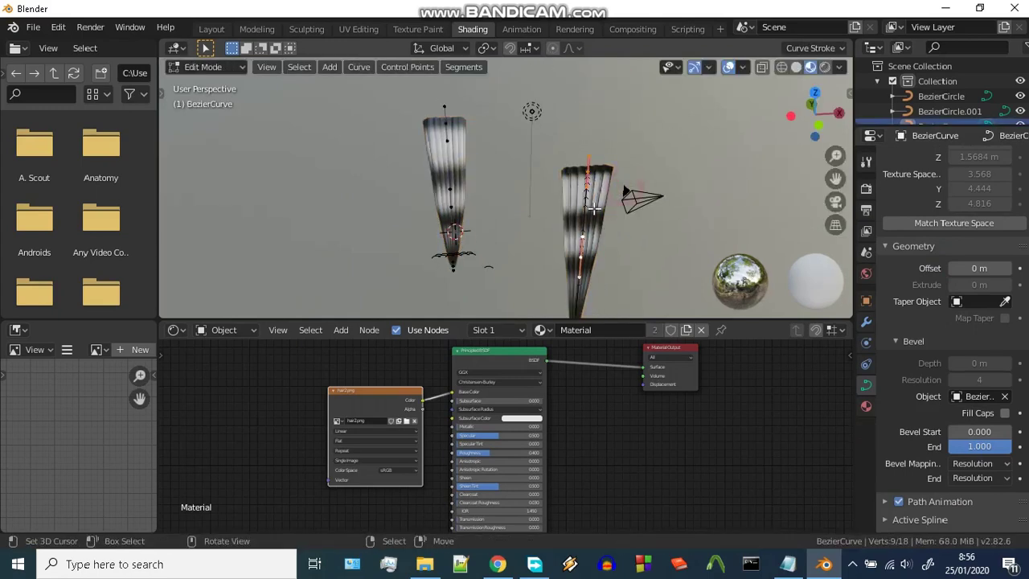
pyautogui.scroll(-3, 584, 213)
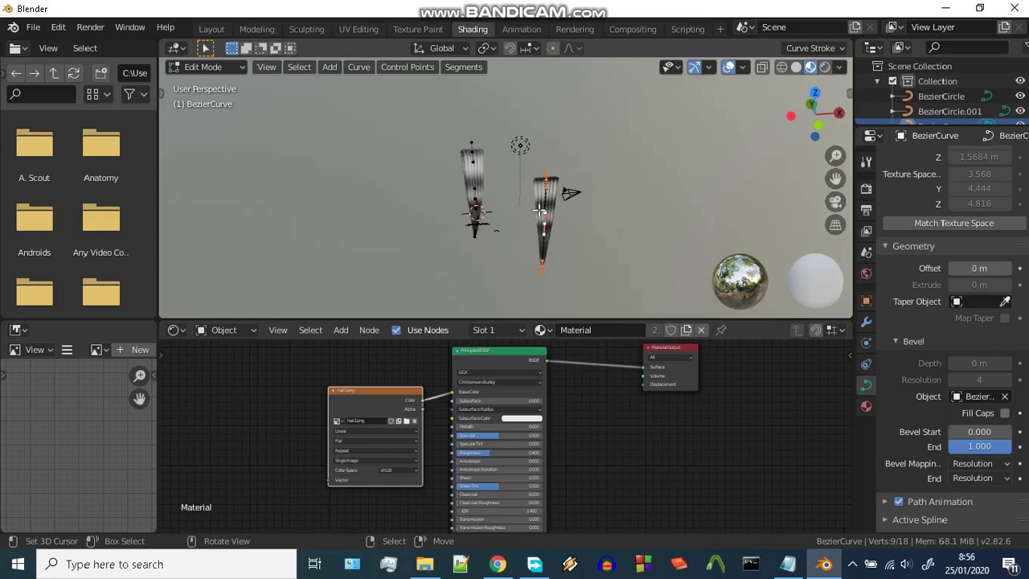
pyautogui.press('p')
pyautogui.click(540, 211)
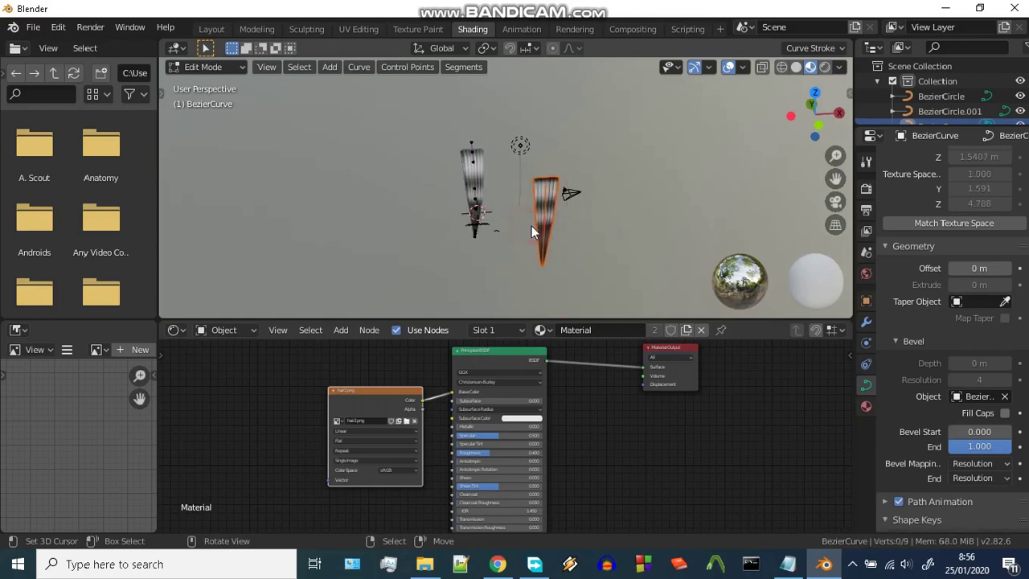
# Step: Select the new BezierCurve.001 and set its bevel object to BezierCircle.001
pyautogui.press('Tab')
pyautogui.click(549, 223)
pyautogui.scroll(2, 549, 223)
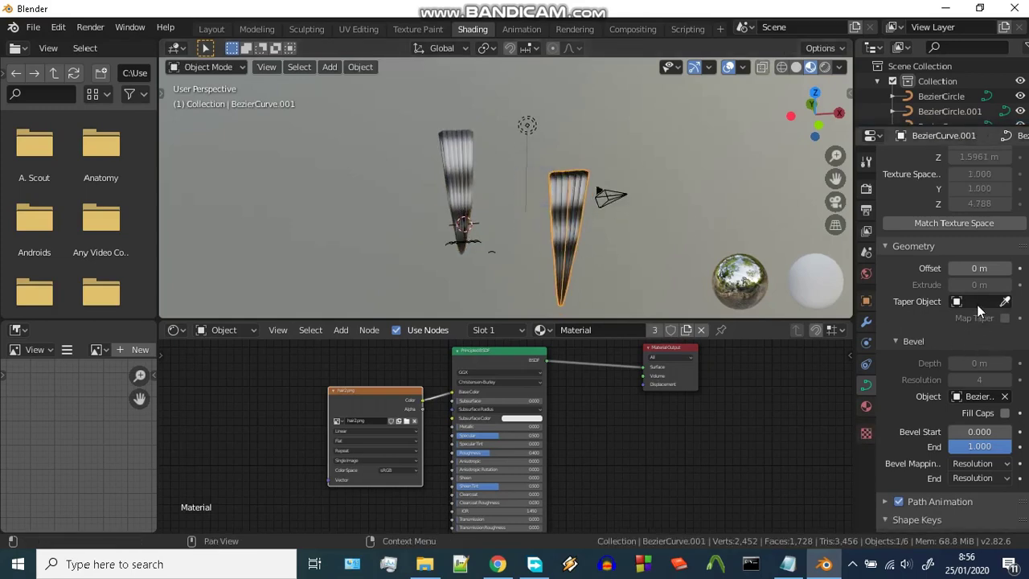
pyautogui.click(982, 396)
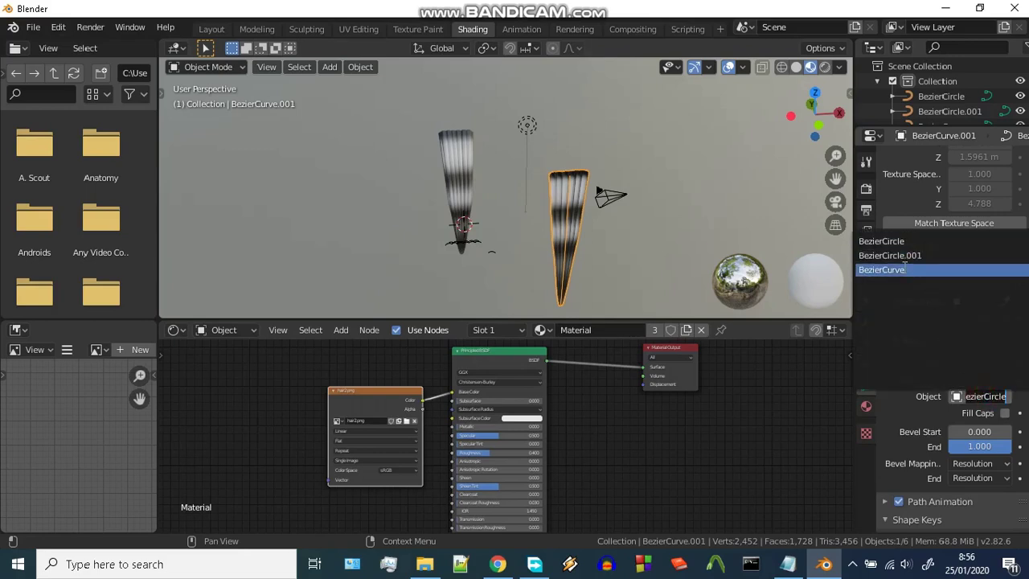
pyautogui.click(903, 254)
# Step: Scale BezierCircle.001's points wider along X to flatten the strand into a ribbon
pyautogui.click(481, 267)
pyautogui.press('Tab')
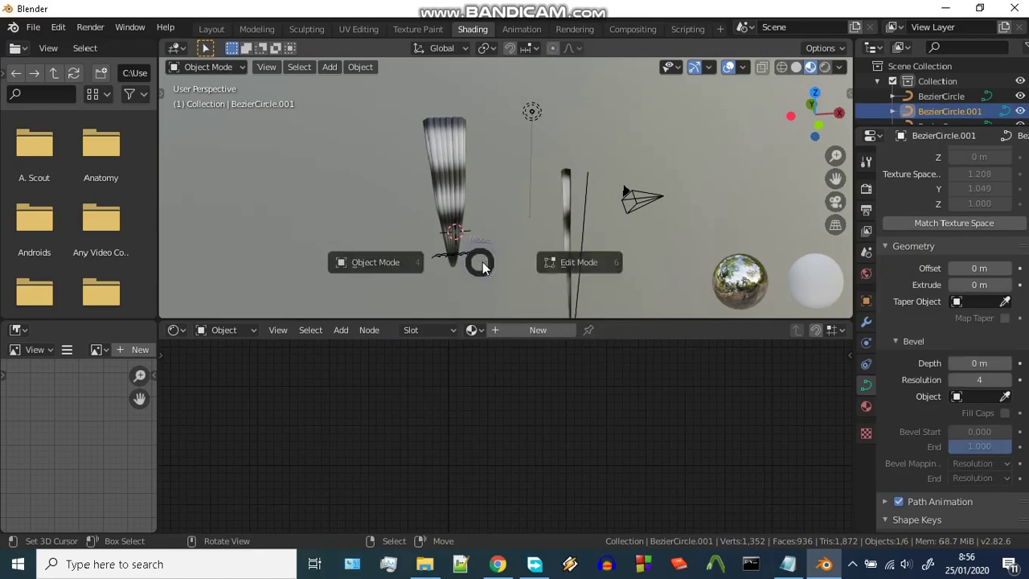
pyautogui.press('s')
pyautogui.press('x')
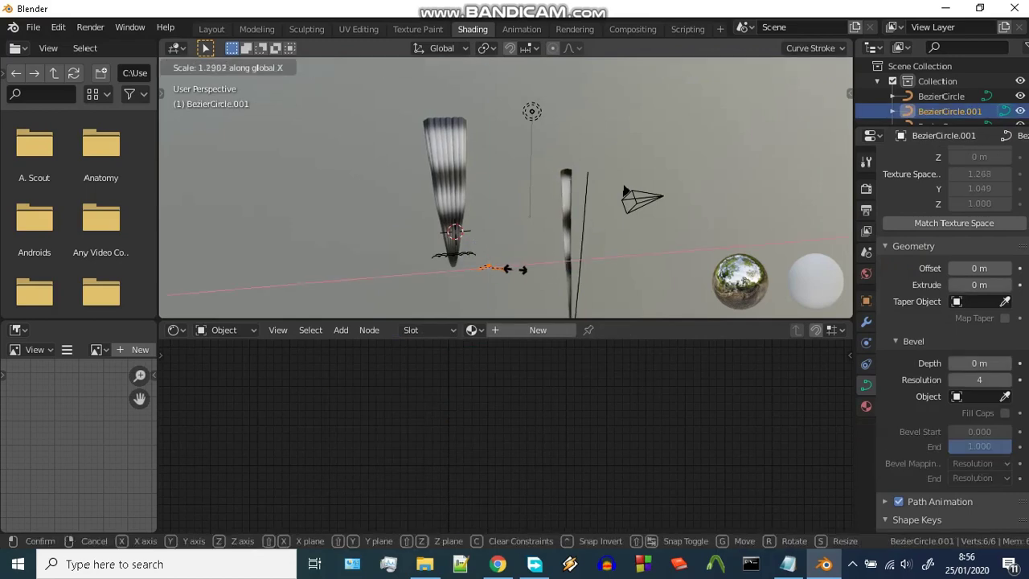
pyautogui.click(663, 267)
pyautogui.moveTo(663, 267)
pyautogui.mouseDown(button='middle')
pyautogui.moveTo(678, 207)
pyautogui.moveTo(668, 186)
pyautogui.moveTo(657, 263)
pyautogui.moveTo(538, 190)
pyautogui.mouseUp(button='middle')
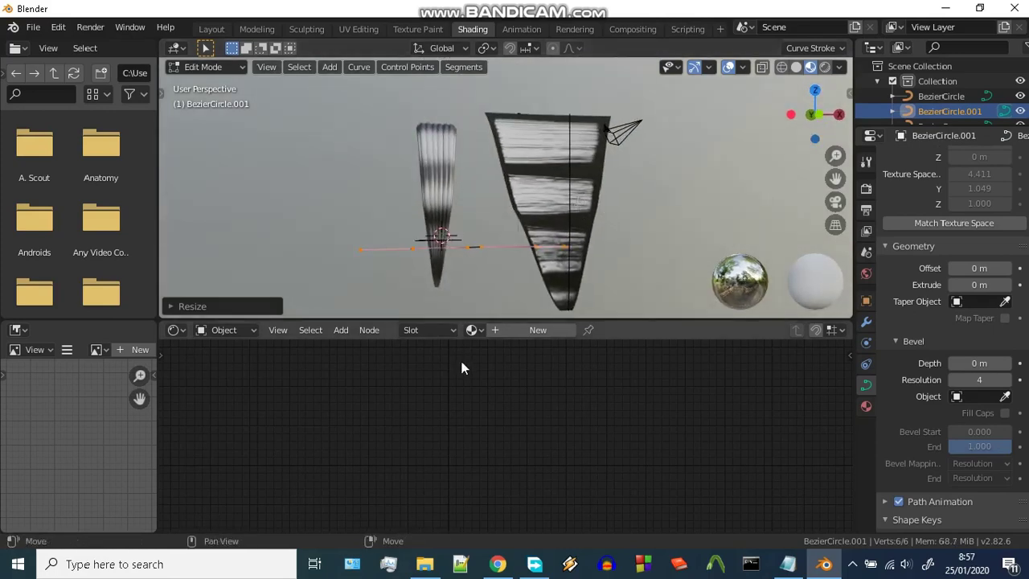
# Step: Back in Object Mode, add a Texture Coordinate node left of the hair image texture
pyautogui.hotkey('ctrl', 'Tab')
pyautogui.click(560, 282)
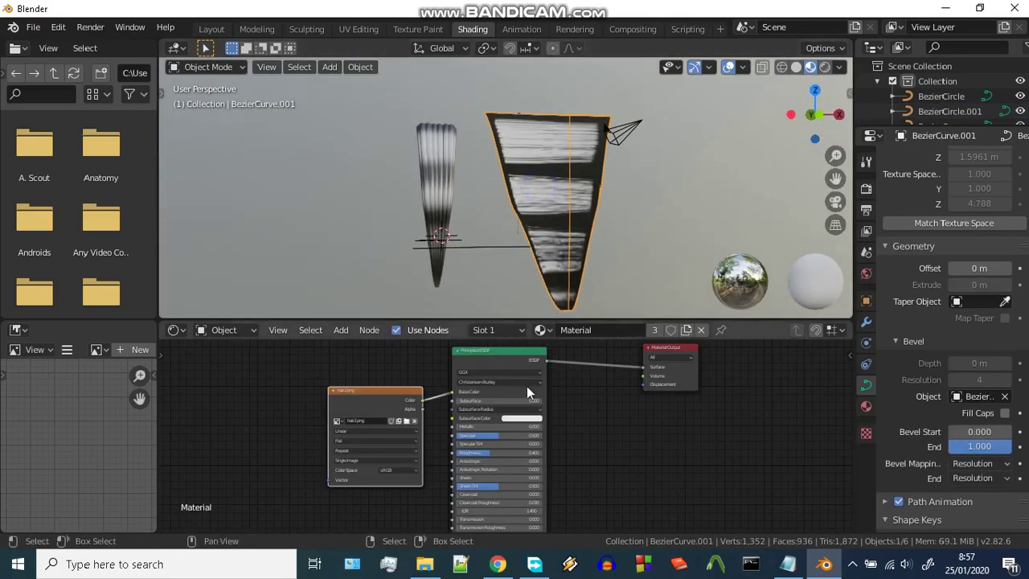
pyautogui.scroll(-1, 285, 414)
pyautogui.moveTo(286, 415); pyautogui.dragTo(373, 411, button='middle')
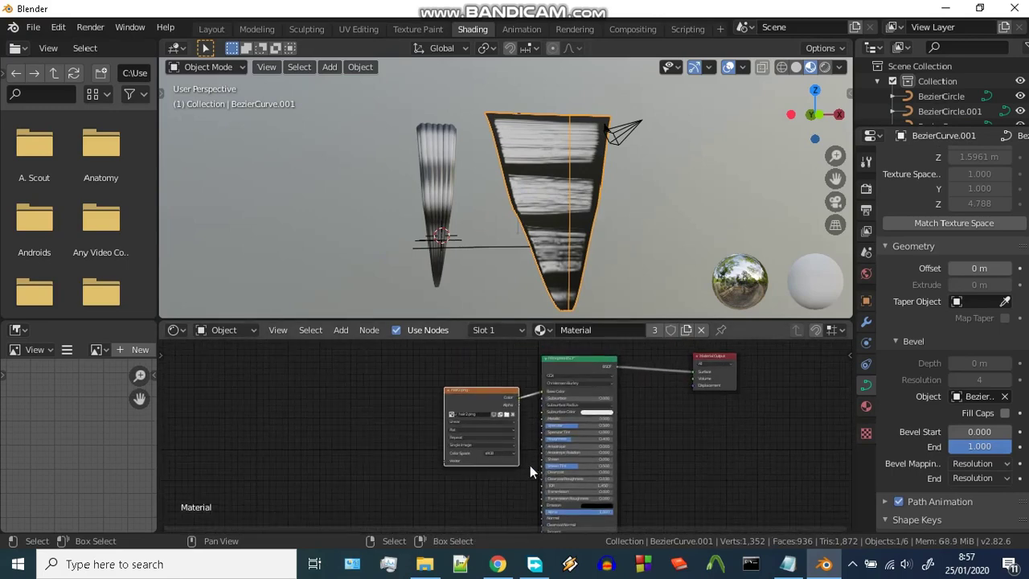
pyautogui.hotkey('shift', 'a')
pyautogui.click(324, 336)
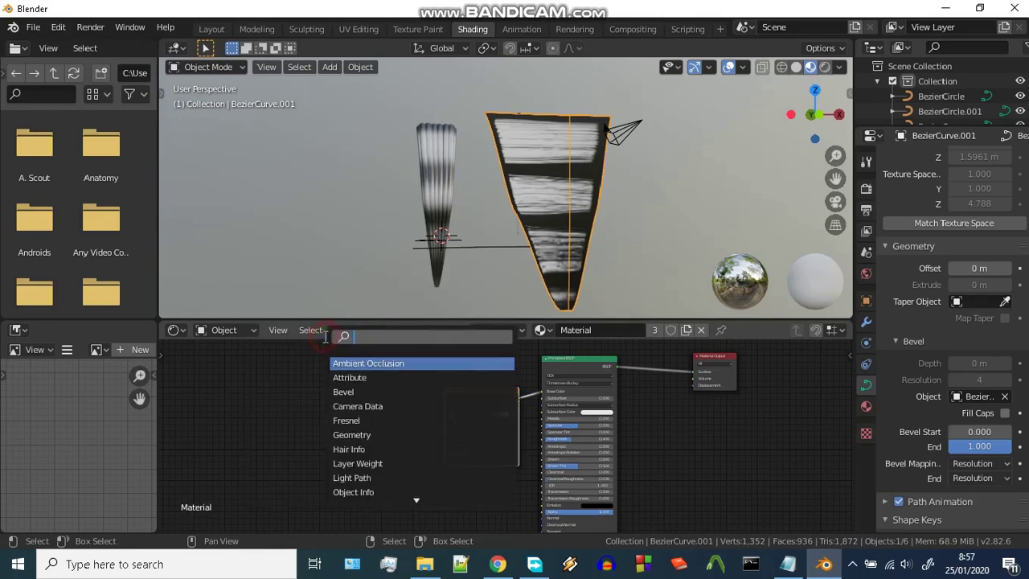
pyautogui.write('tex')
pyautogui.click(367, 363)
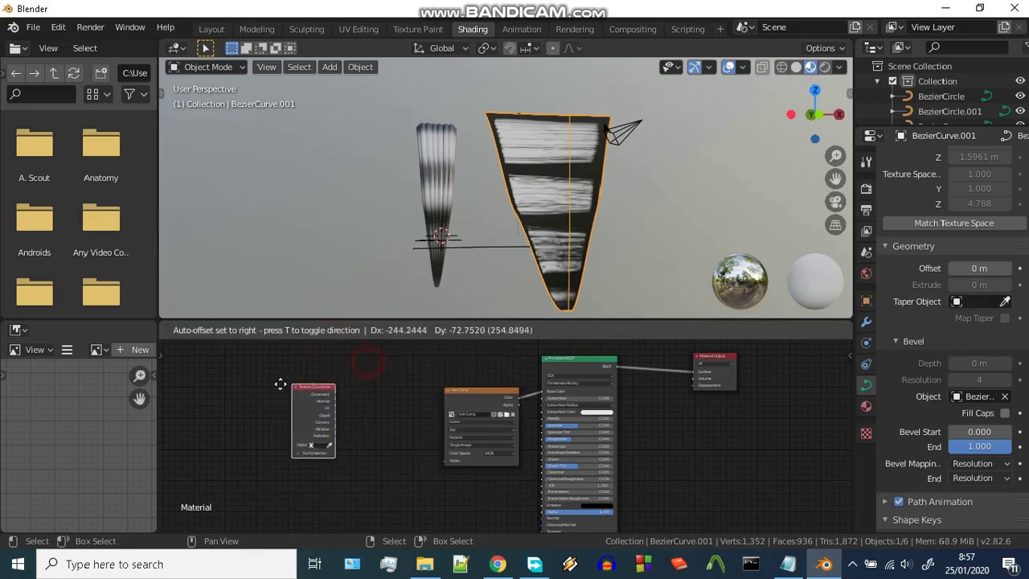
pyautogui.click(225, 393)
# Step: Add a Mapping node beside the Texture Coordinate node
pyautogui.hotkey('shift', 'a')
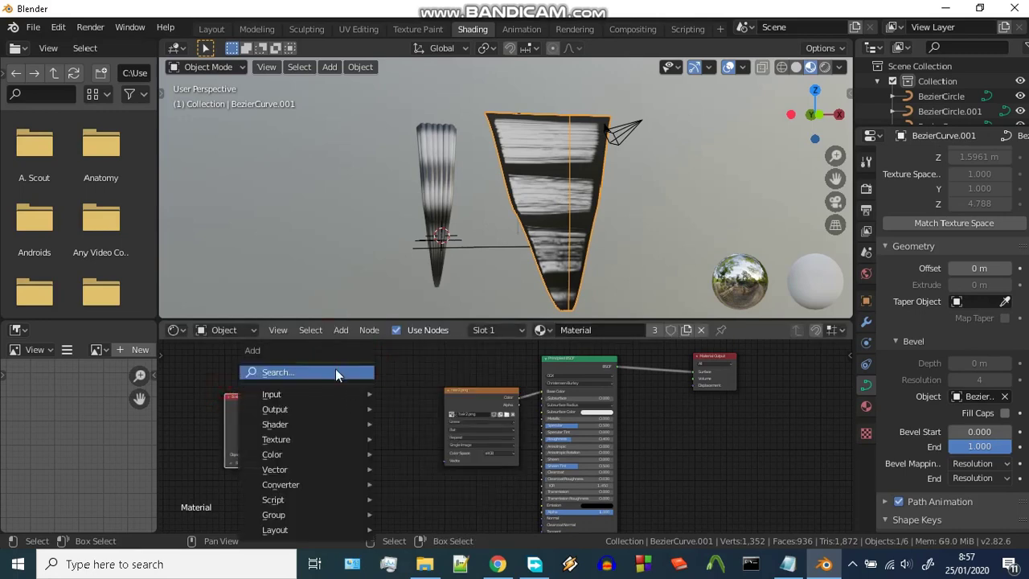
pyautogui.click(335, 372)
pyautogui.write('maa')
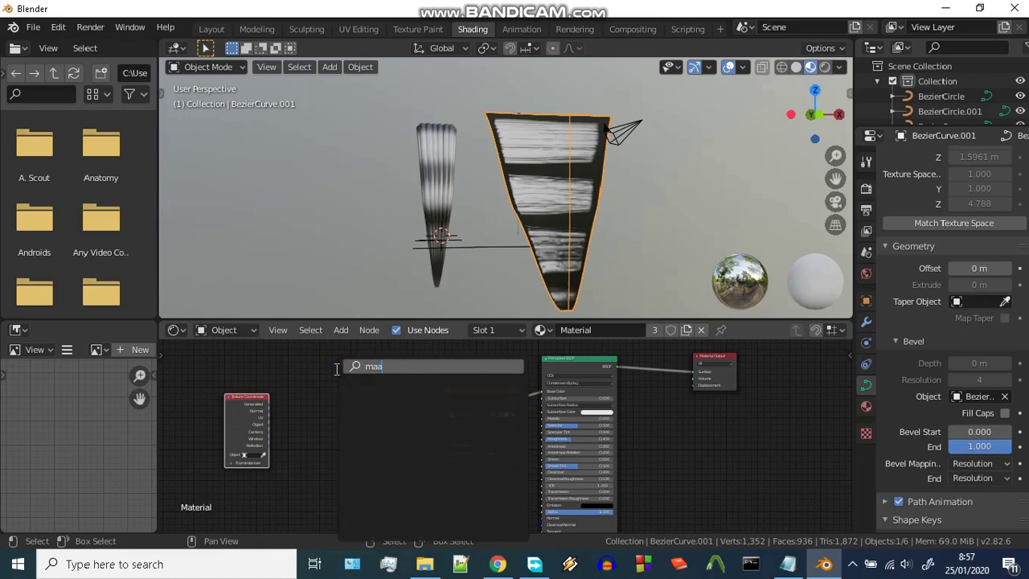
pyautogui.press('BackSpace')
pyautogui.write('p')
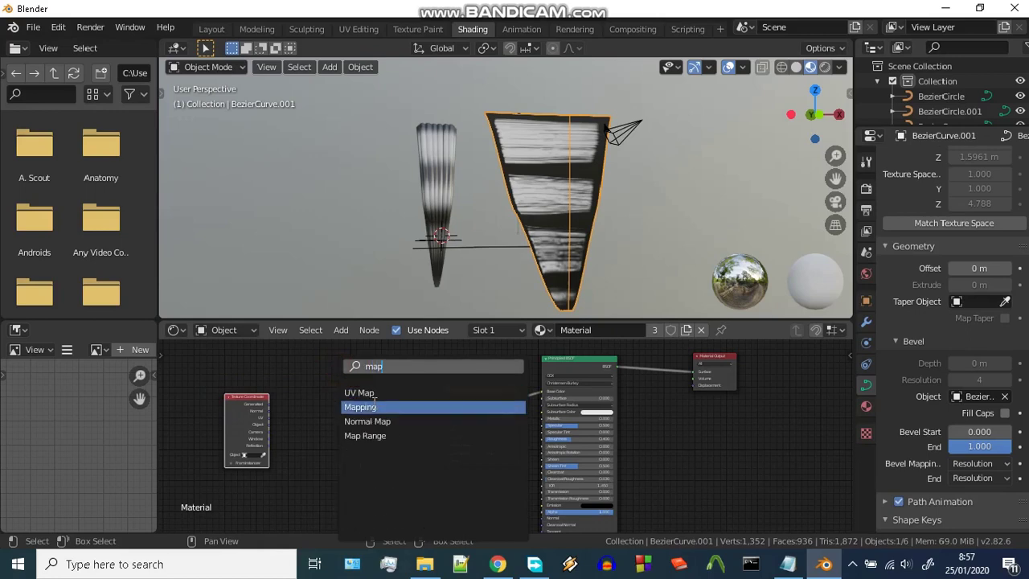
pyautogui.click(373, 406)
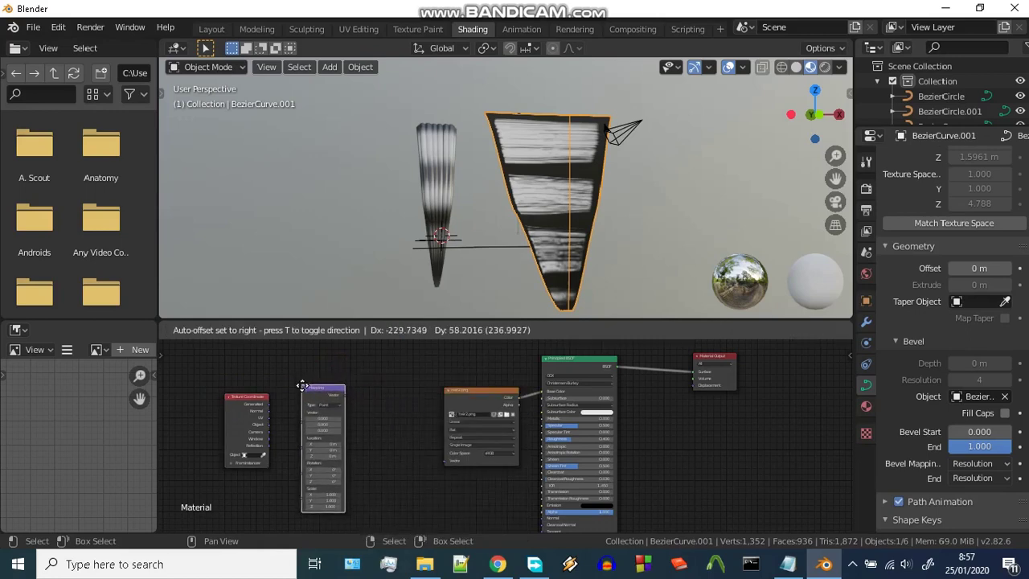
pyautogui.click(298, 395)
pyautogui.scroll(2, 377, 392)
# Step: Link Texture Coordinate UV into Mapping, and Mapping Vector into the hair2.png Vector input
pyautogui.moveTo(279, 389); pyautogui.dragTo(294, 405, button='middle')
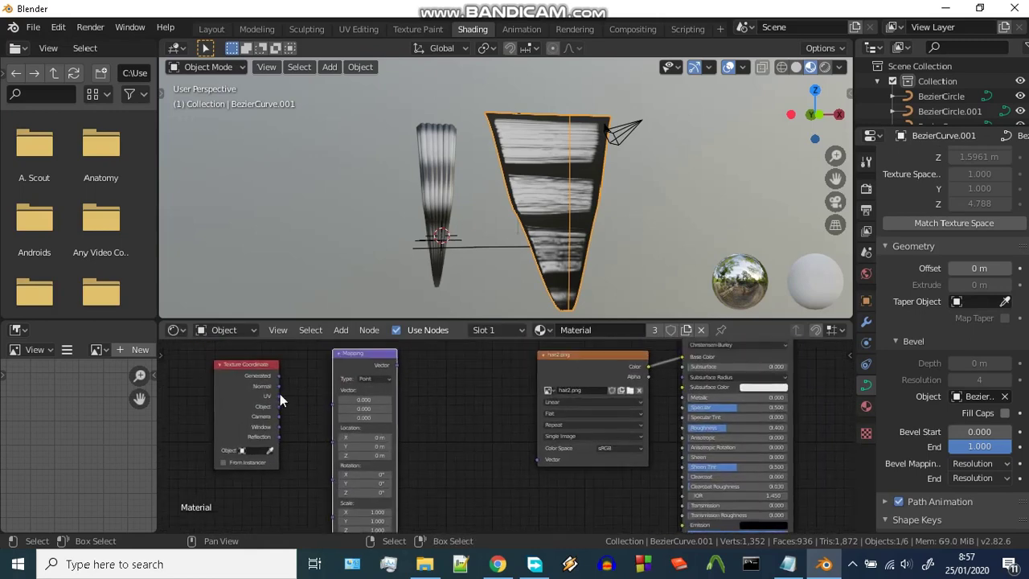
pyautogui.moveTo(278, 395); pyautogui.dragTo(331, 403)
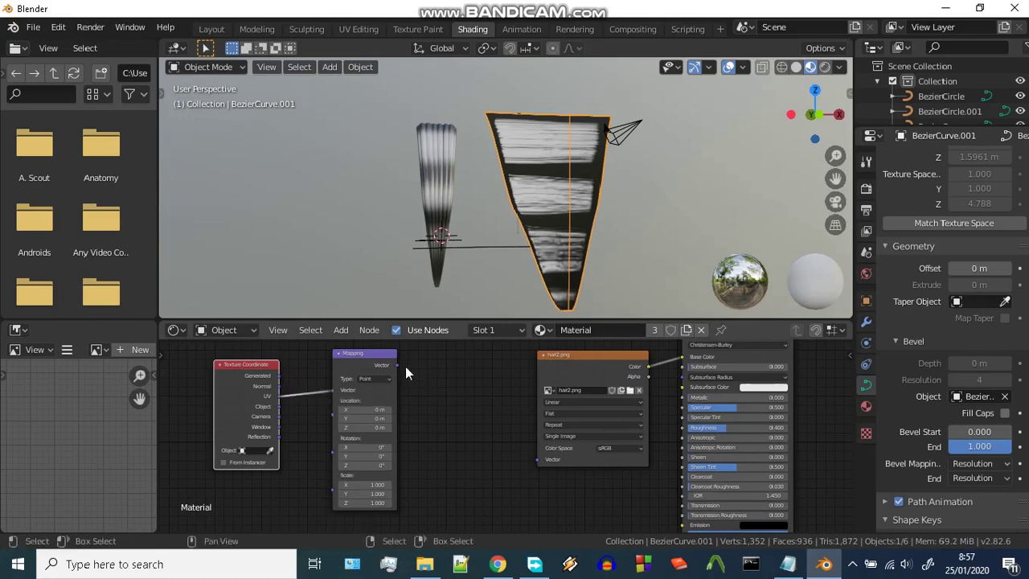
pyautogui.moveTo(397, 365); pyautogui.dragTo(489, 398)
pyautogui.moveTo(537, 458); pyautogui.dragTo(537, 457)
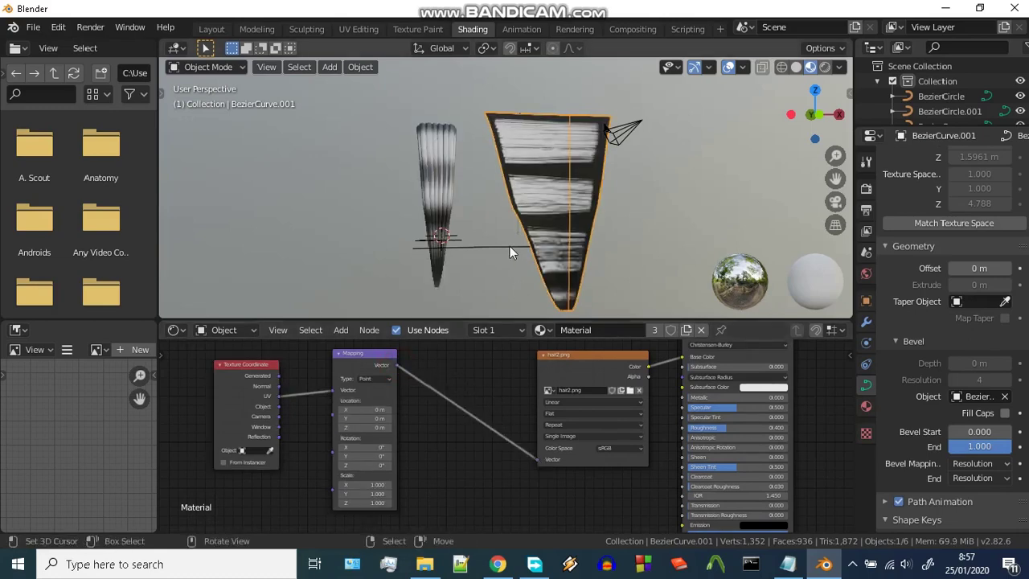
# Step: Set the Mapping node's Z rotation to 90°, leaving X and Y rotation at zero
pyautogui.moveTo(434, 405); pyautogui.dragTo(450, 391, button='middle')
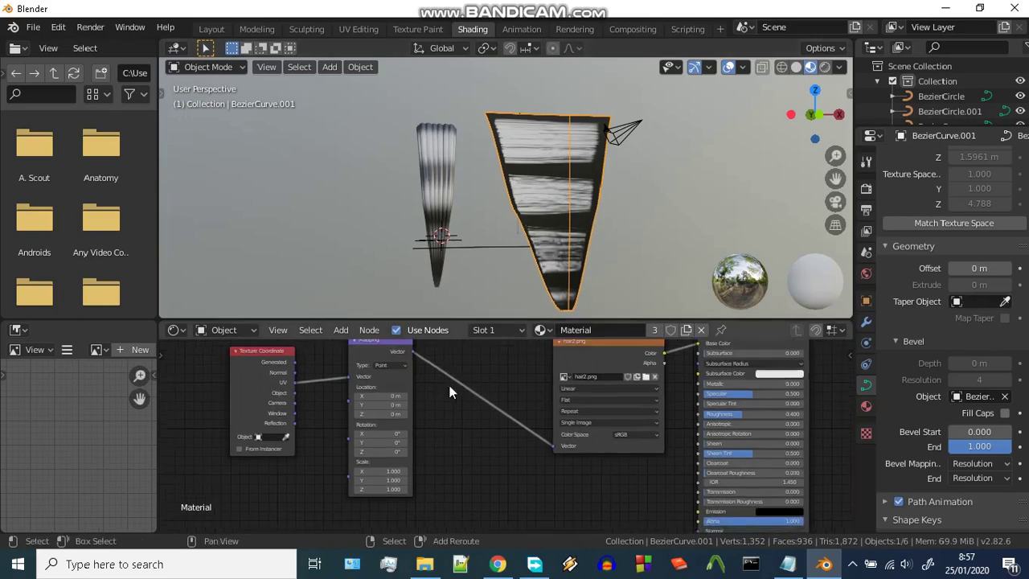
pyautogui.scroll(1, 389, 439)
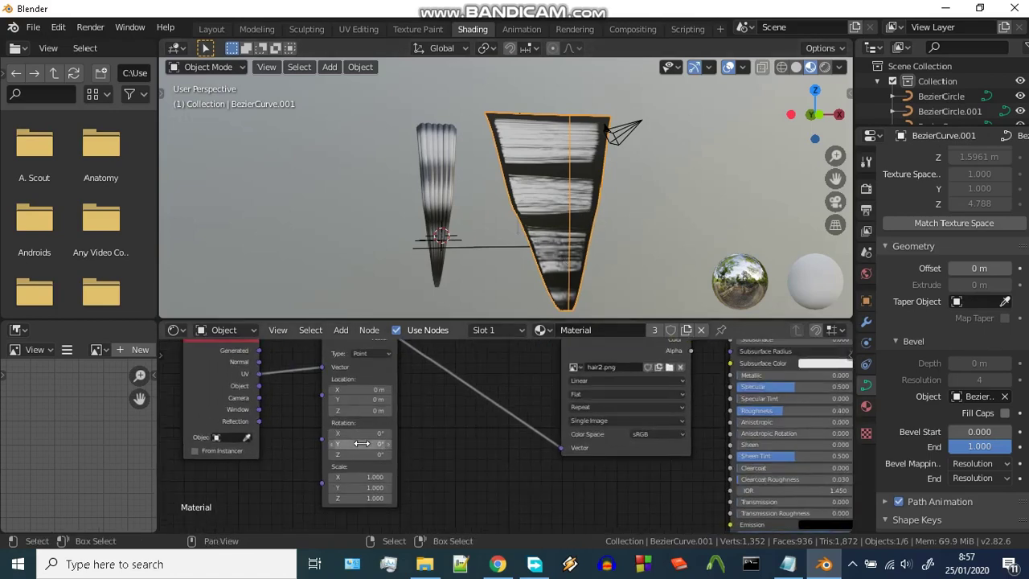
pyautogui.moveTo(360, 433); pyautogui.dragTo(378, 434)
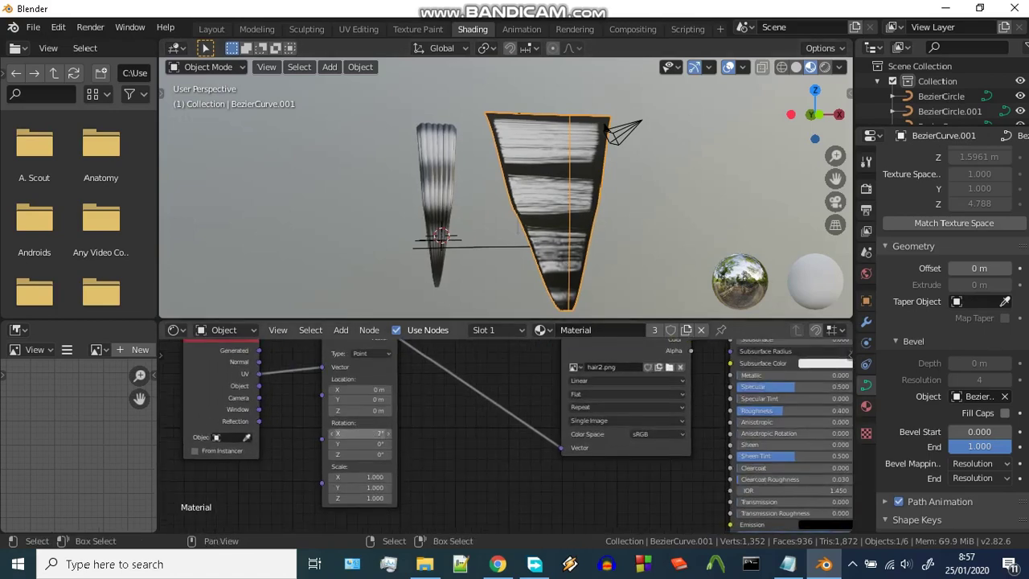
pyautogui.moveTo(363, 433); pyautogui.dragTo(450, 433)
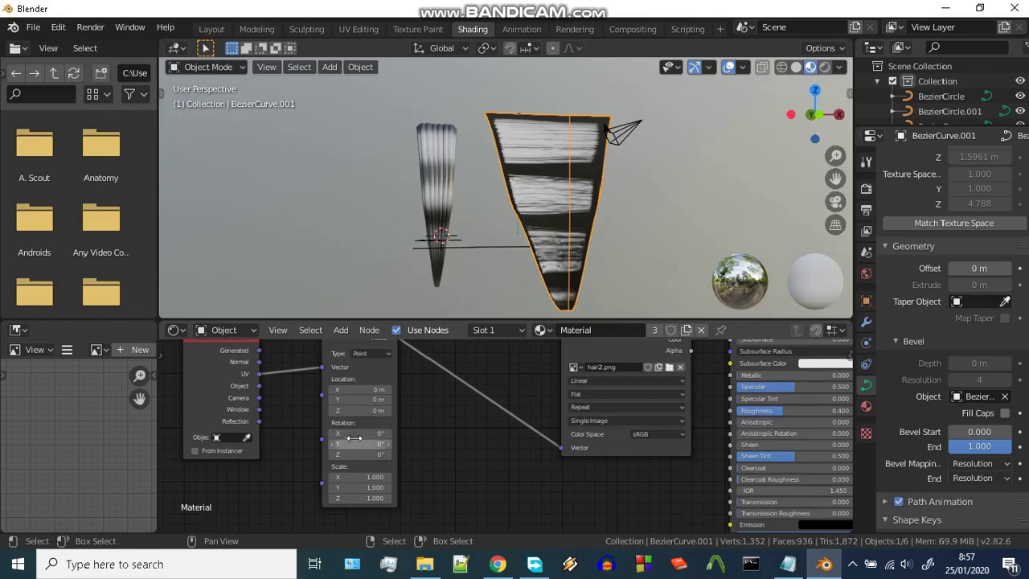
pyautogui.press('BackSpace')
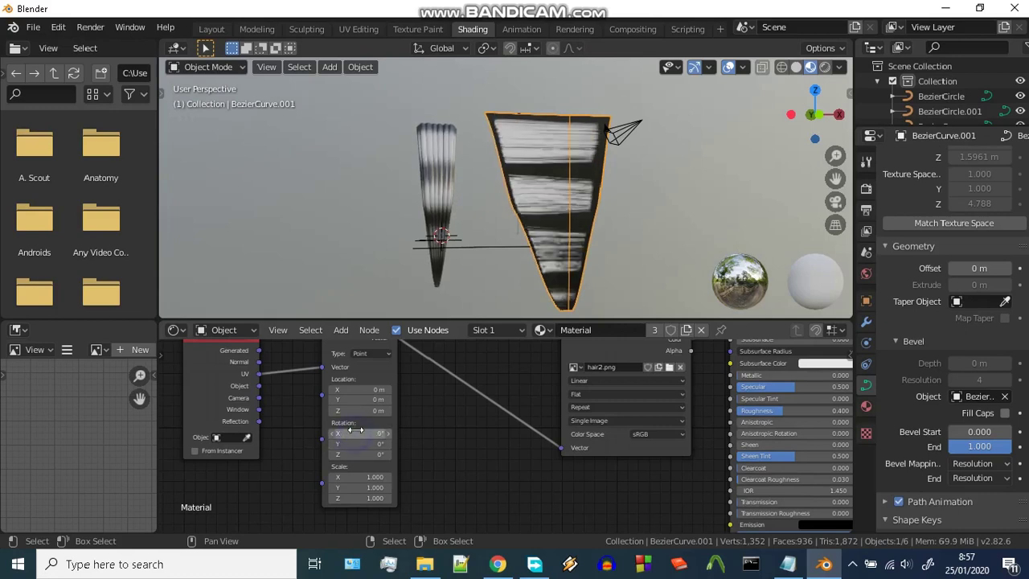
pyautogui.moveTo(358, 443); pyautogui.dragTo(450, 444)
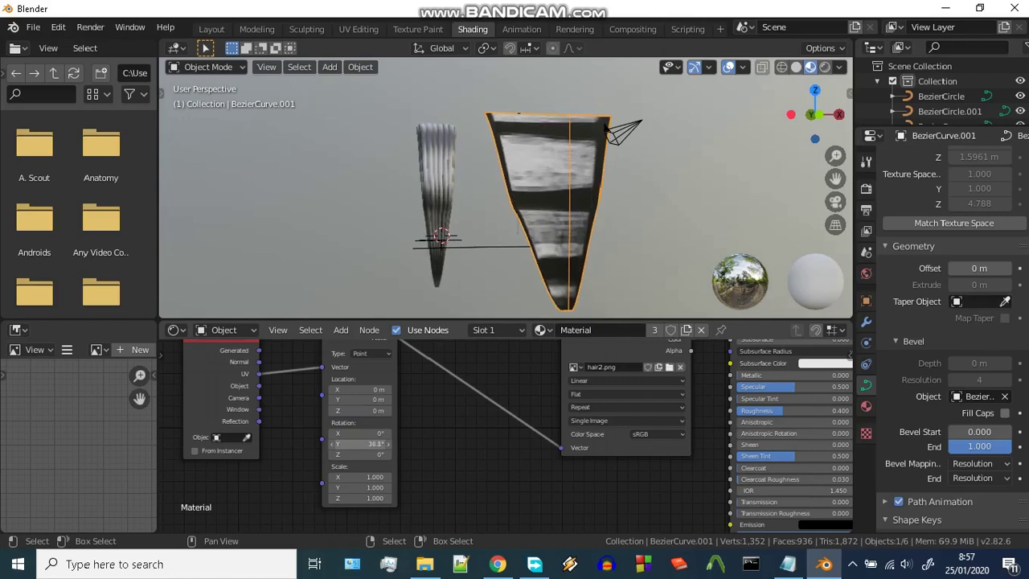
pyautogui.moveTo(378, 444); pyautogui.dragTo(354, 456)
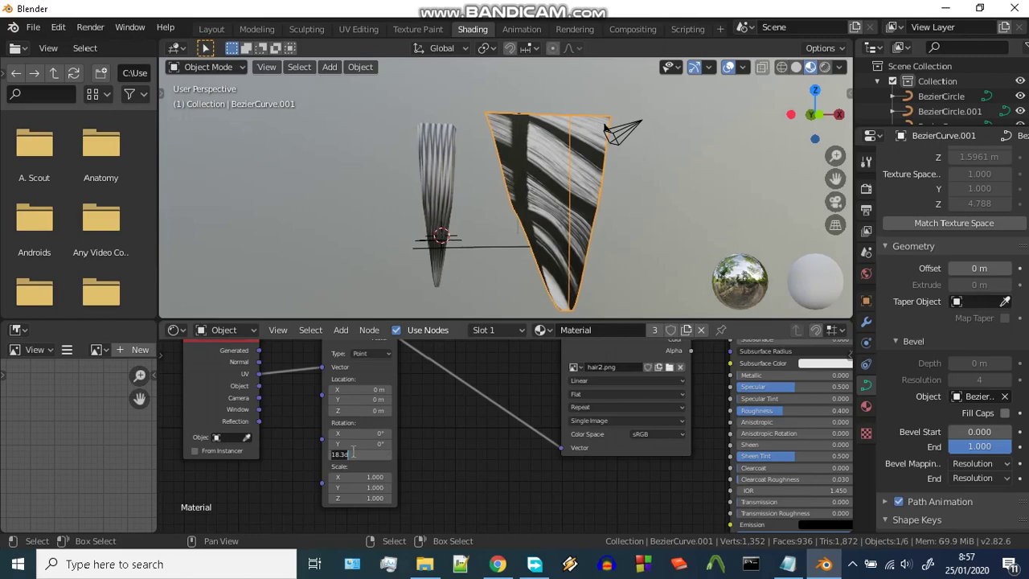
pyautogui.press('Return')
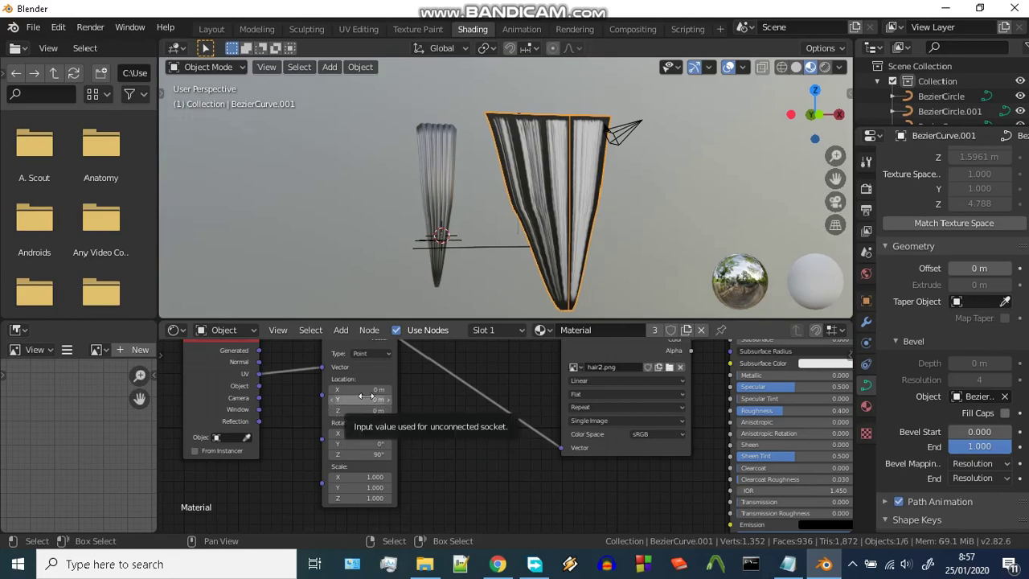
# Step: Set the Mapping node's Y scale to 0.240 and X location to -0.04 m
pyautogui.moveTo(359, 480)
pyautogui.mouseDown()
pyautogui.moveTo(386, 480)
pyautogui.moveTo(338, 488)
pyautogui.moveTo(372, 487)
pyautogui.mouseUp()
pyautogui.press('BackSpace')
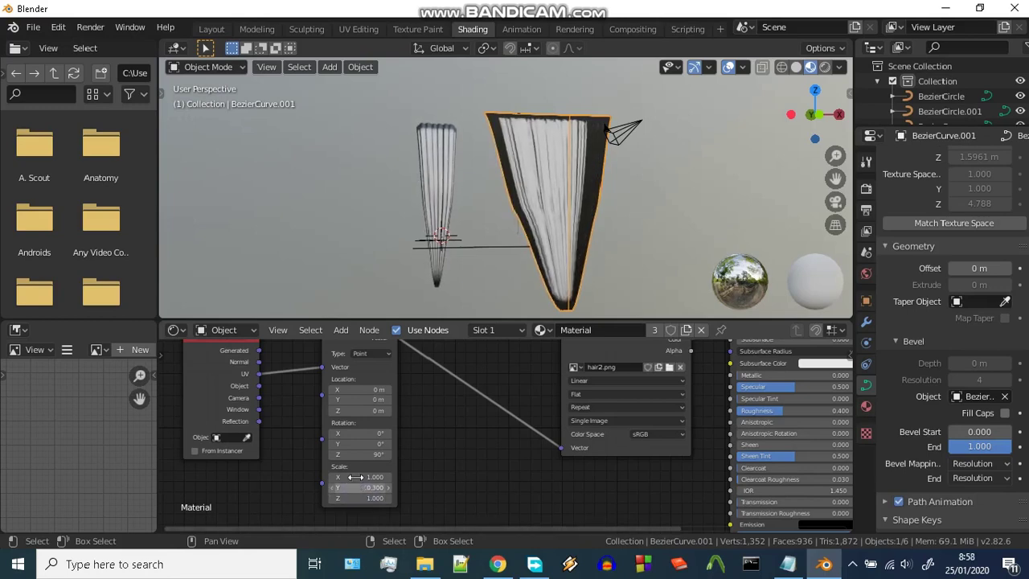
pyautogui.scroll(1, 414, 483)
pyautogui.scroll(1, 354, 452)
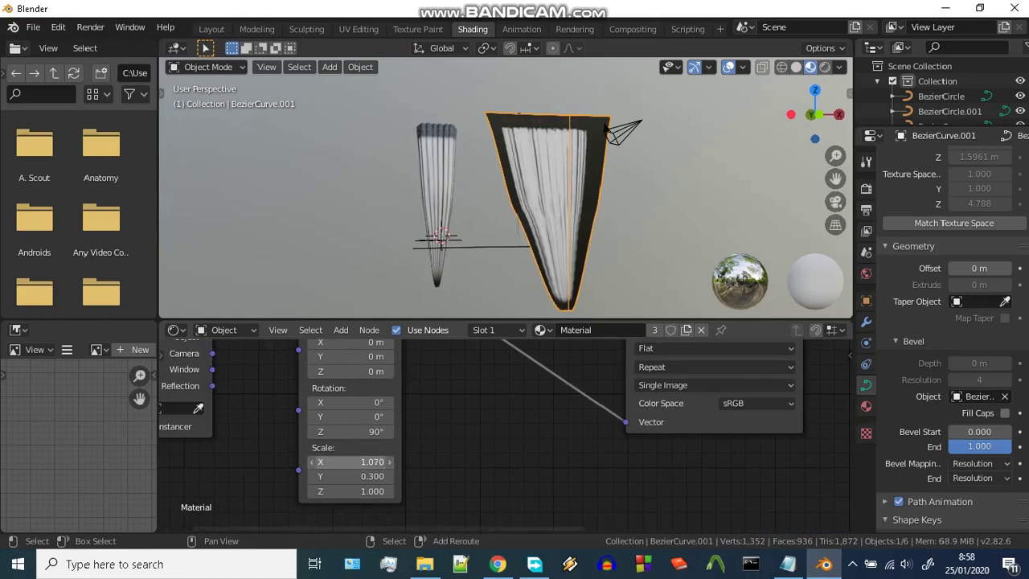
pyautogui.keyDown('shift'); pyautogui.moveTo(353, 476); pyautogui.dragTo(348, 477); pyautogui.keyUp('shift')
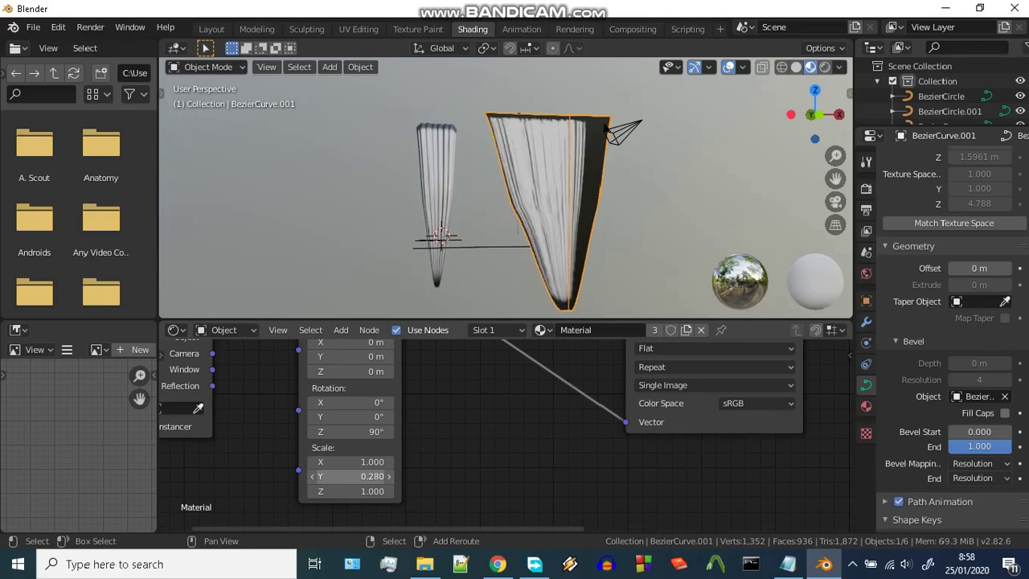
pyautogui.moveTo(436, 414); pyautogui.dragTo(447, 450, button='middle')
pyautogui.keyDown('shift'); pyautogui.moveTo(357, 394); pyautogui.dragTo(365, 379); pyautogui.keyUp('shift')
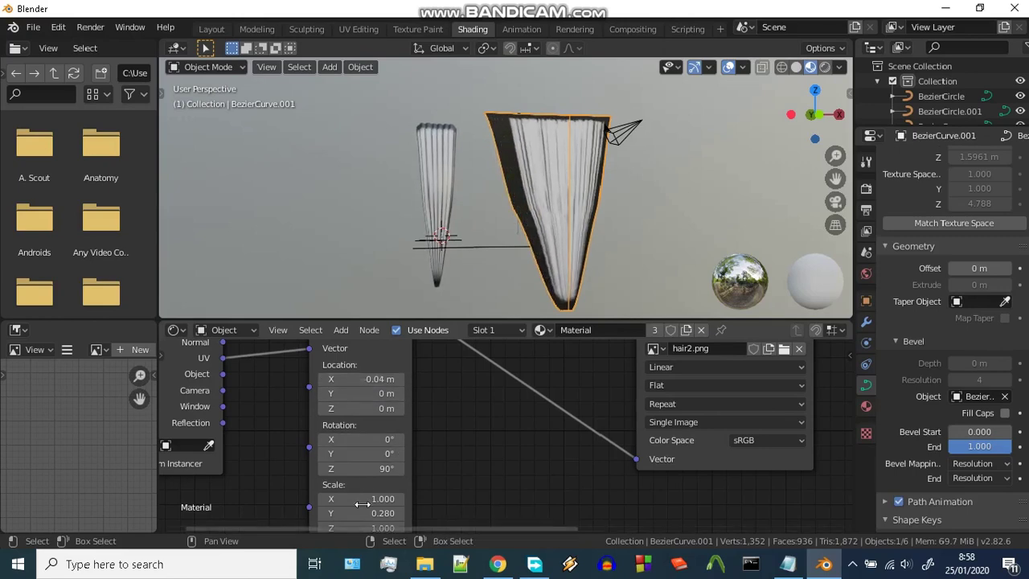
pyautogui.keyDown('shift'); pyautogui.moveTo(361, 513); pyautogui.dragTo(358, 513); pyautogui.keyUp('shift')
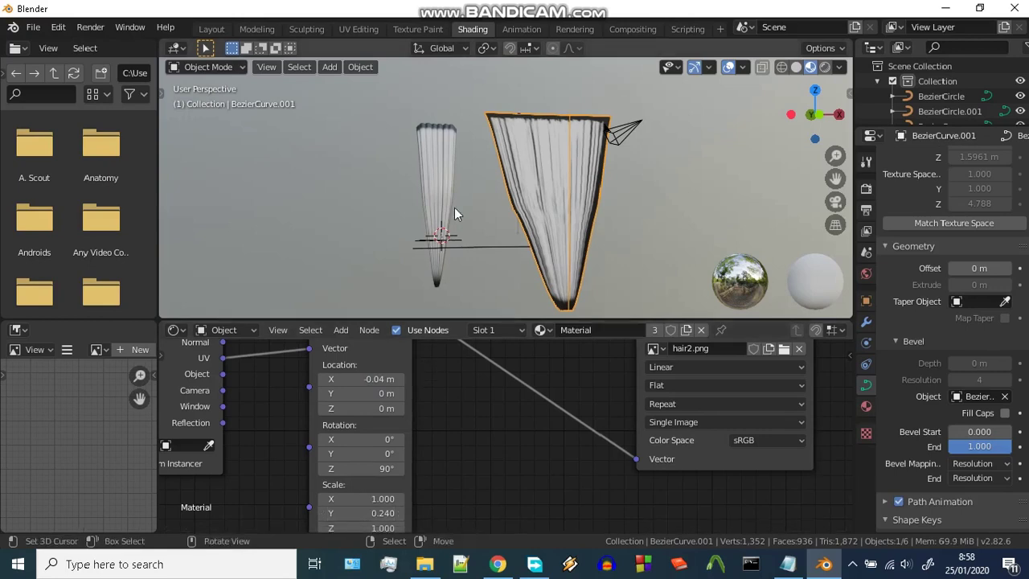
pyautogui.moveTo(454, 208)
pyautogui.mouseDown(button='middle')
pyautogui.moveTo(538, 223)
pyautogui.moveTo(462, 226)
pyautogui.mouseUp(button='middle')
# Step: Set the Mapping node's Y location to 0.01 m
pyautogui.moveTo(549, 254); pyautogui.dragTo(492, 244, button='middle')
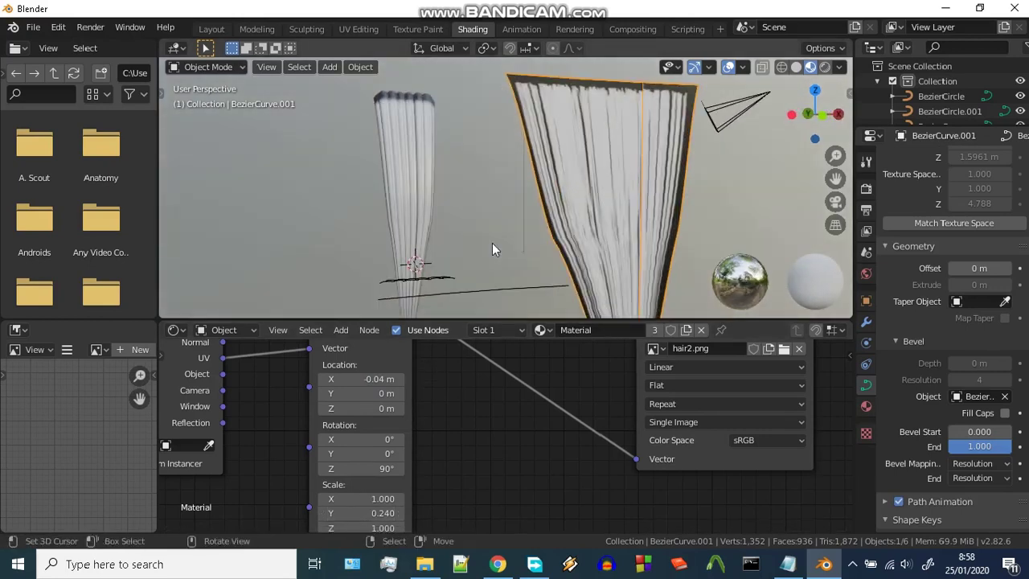
pyautogui.moveTo(362, 393); pyautogui.dragTo(362, 394)
pyautogui.moveTo(434, 241); pyautogui.dragTo(457, 199, button='middle')
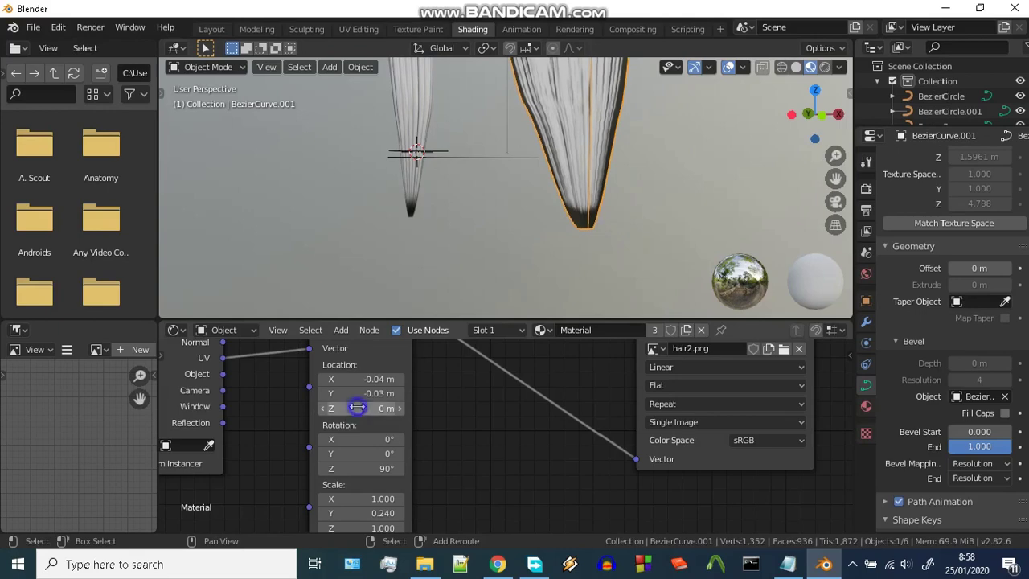
pyautogui.keyDown('shift'); pyautogui.scroll(-2, 359, 450); pyautogui.keyUp('shift')
# Step: Experiment with Mapping scale values, ending back at 1.000, 0.240, 1.000
pyautogui.moveTo(360, 497); pyautogui.dragTo(394, 497)
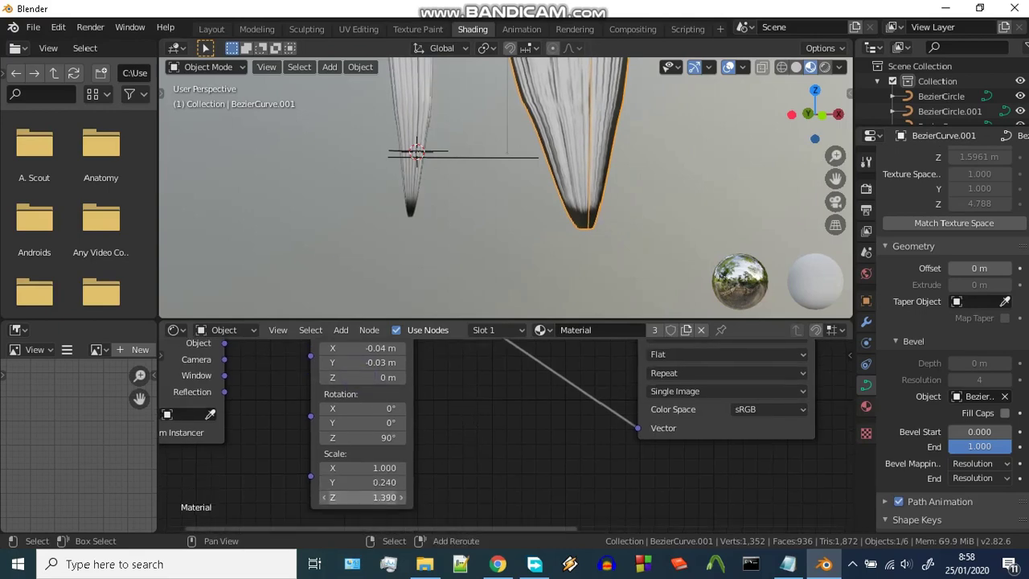
pyautogui.click(347, 470)
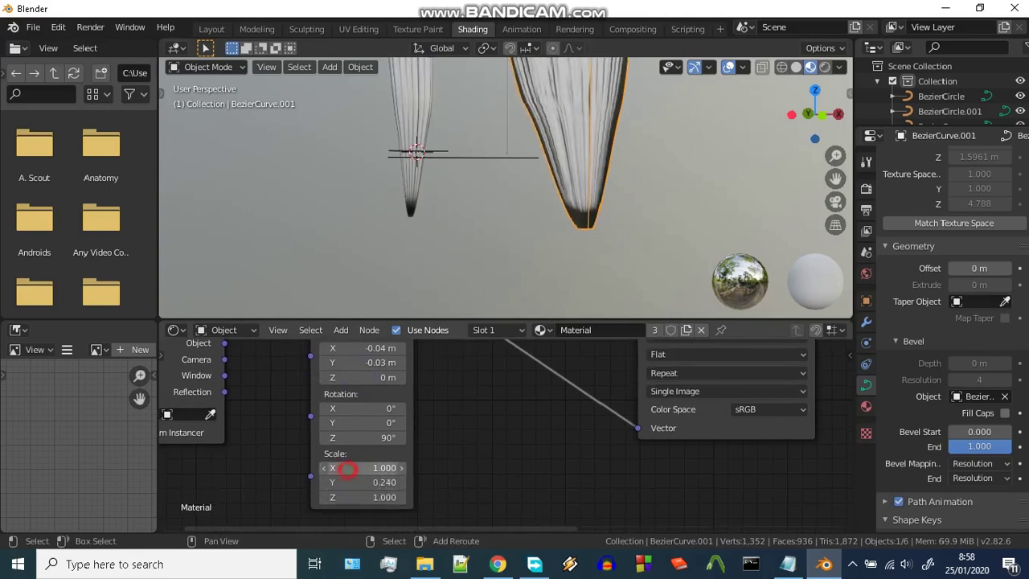
pyautogui.moveTo(348, 468); pyautogui.dragTo(341, 468)
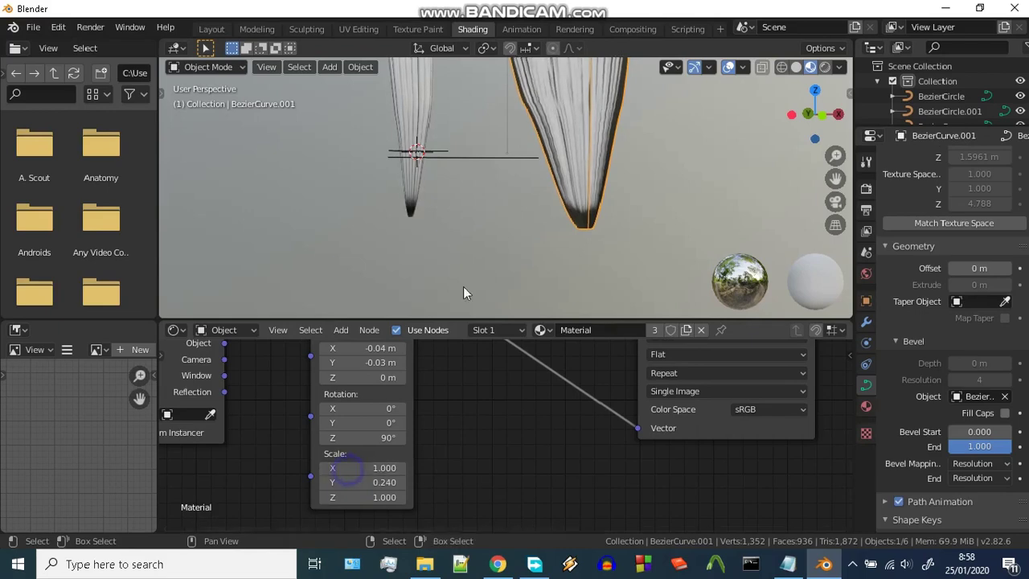
pyautogui.moveTo(463, 286); pyautogui.dragTo(501, 259, button='middle')
pyautogui.scroll(3, 509, 295)
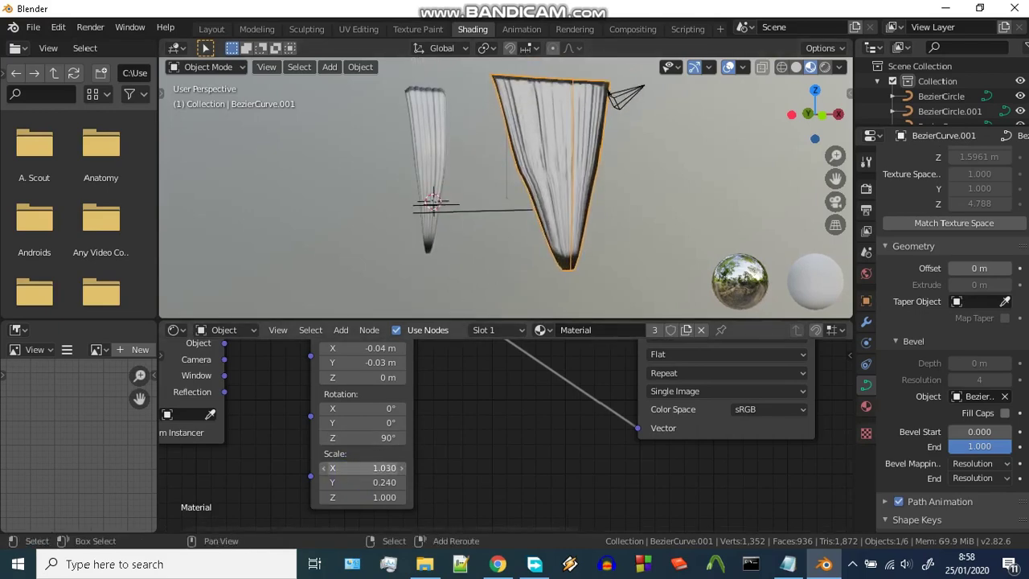
pyautogui.moveTo(347, 468)
pyautogui.mouseDown()
pyautogui.moveTo(361, 469)
pyautogui.moveTo(346, 468)
pyautogui.mouseUp()
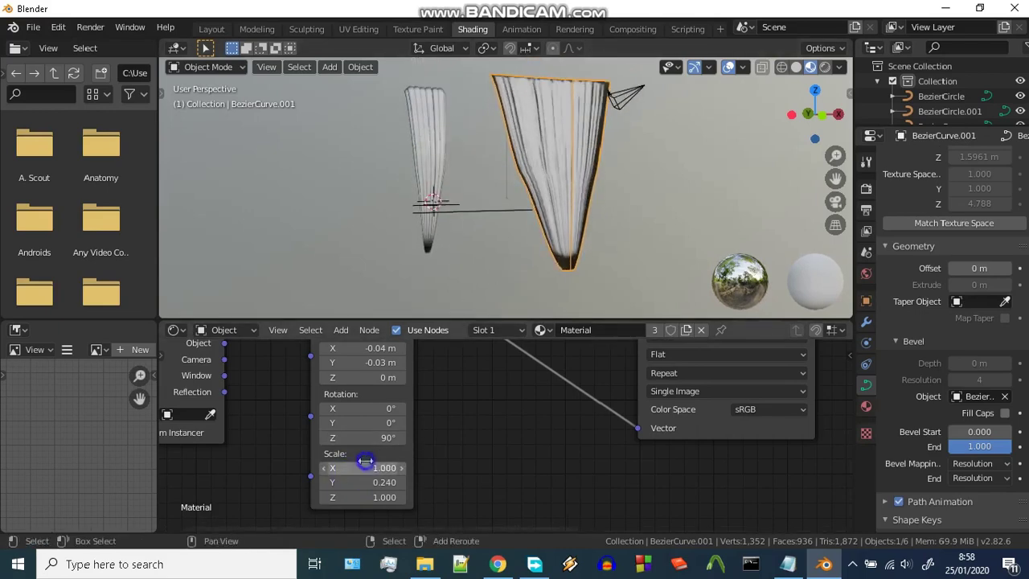
pyautogui.keyDown('shift'); pyautogui.scroll(1, 434, 415); pyautogui.keyUp('shift')
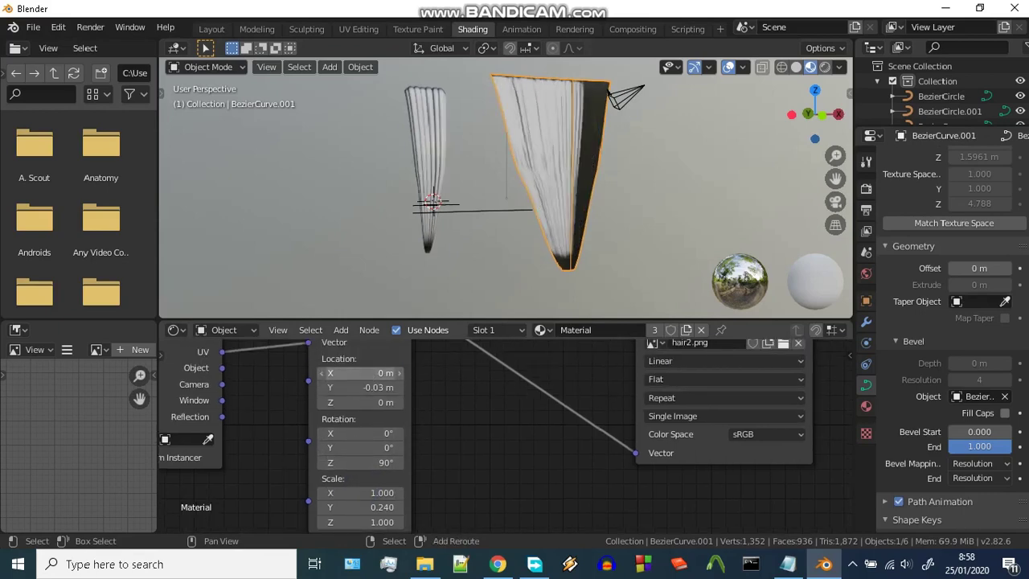
pyautogui.moveTo(354, 375)
pyautogui.mouseDown()
pyautogui.moveTo(354, 387)
pyautogui.moveTo(378, 387)
pyautogui.moveTo(362, 387)
pyautogui.mouseUp()
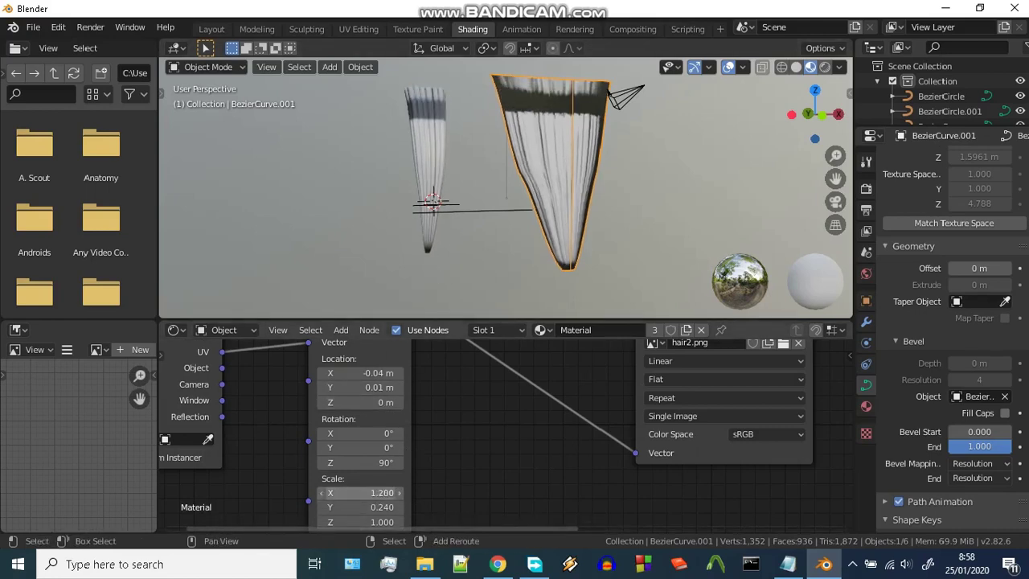
pyautogui.moveTo(356, 507)
pyautogui.mouseDown()
pyautogui.moveTo(394, 507)
pyautogui.moveTo(357, 507)
pyautogui.moveTo(386, 522)
pyautogui.mouseUp()
pyautogui.press('Escape')
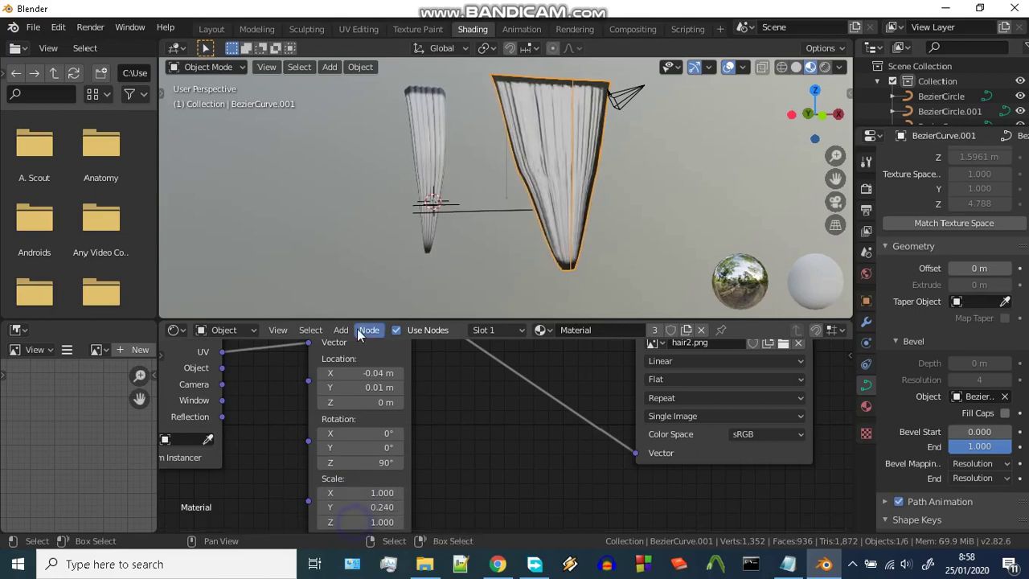
pyautogui.moveTo(450, 235); pyautogui.dragTo(540, 226, button='middle')
# Step: Deselect the hair curve and frame the whole material node tree
pyautogui.click(475, 228)
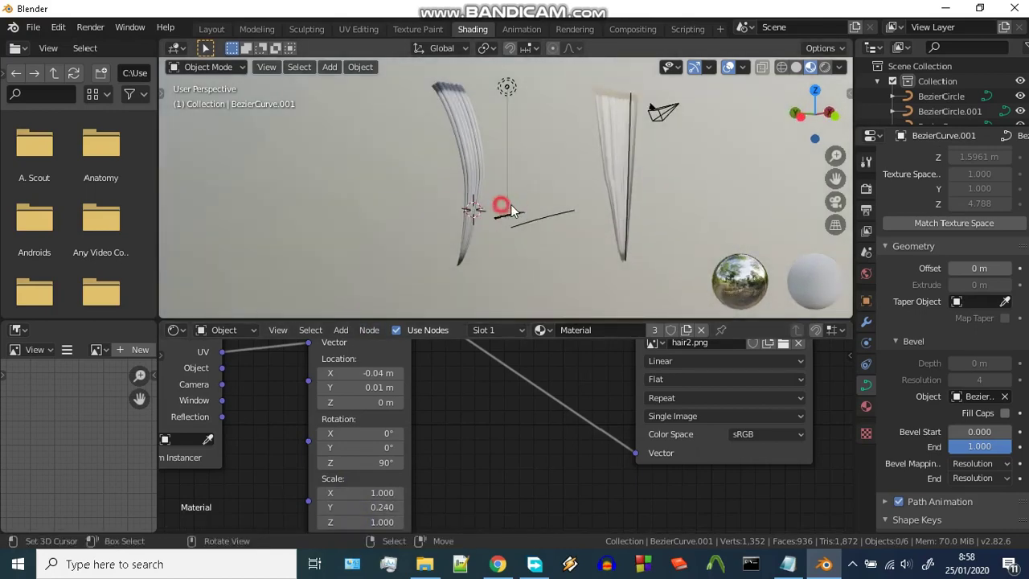
pyautogui.scroll(-3, 624, 377)
pyautogui.scroll(-5, 624, 377)
pyautogui.scroll(2, 636, 377)
pyautogui.moveTo(637, 376); pyautogui.dragTo(535, 371, button='middle')
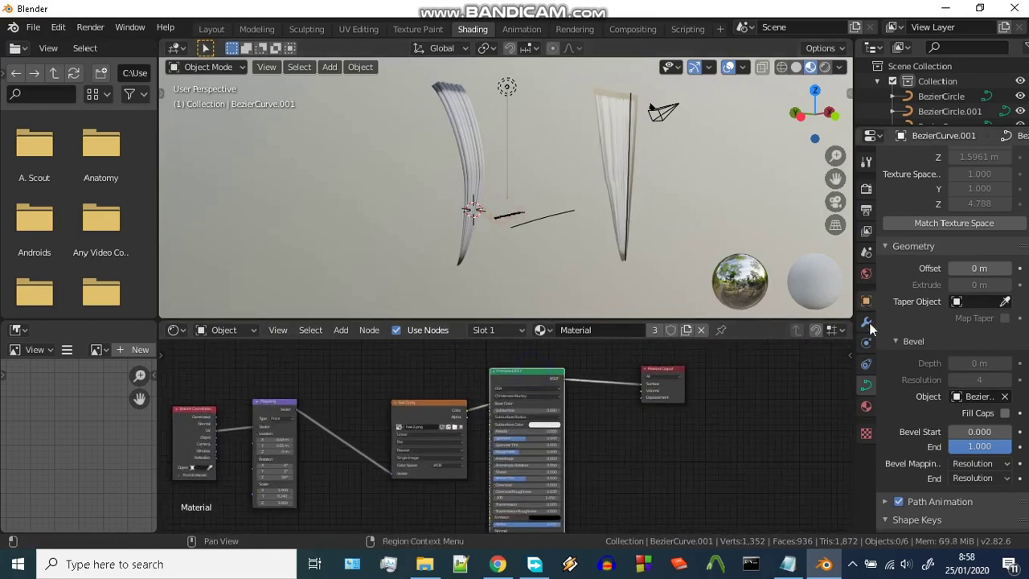
pyautogui.scroll(5, 958, 366)
pyautogui.scroll(4, 959, 366)
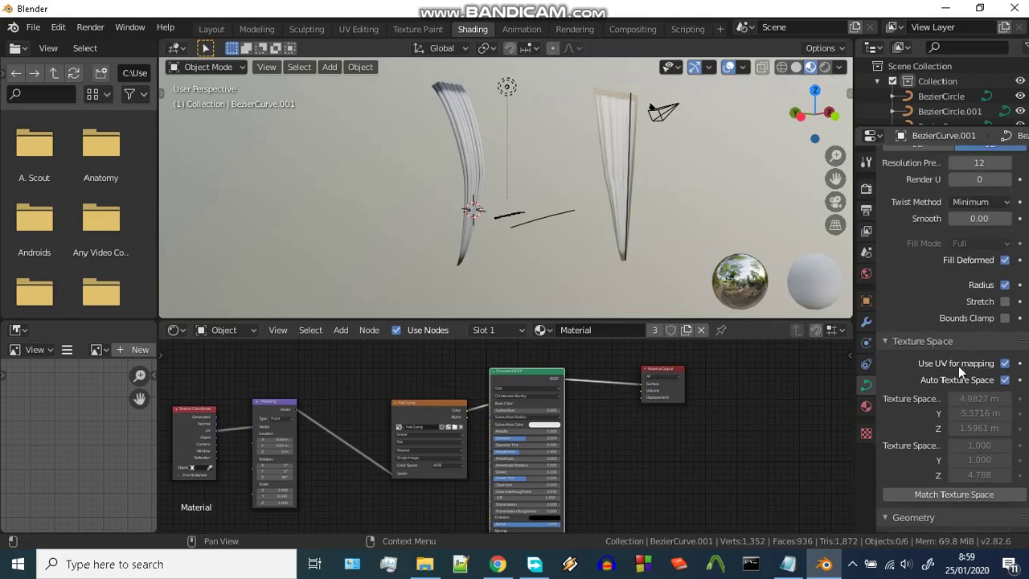
pyautogui.scroll(2, 959, 366)
# Step: Show the hair material's settings in the Material Properties tab
pyautogui.click(866, 406)
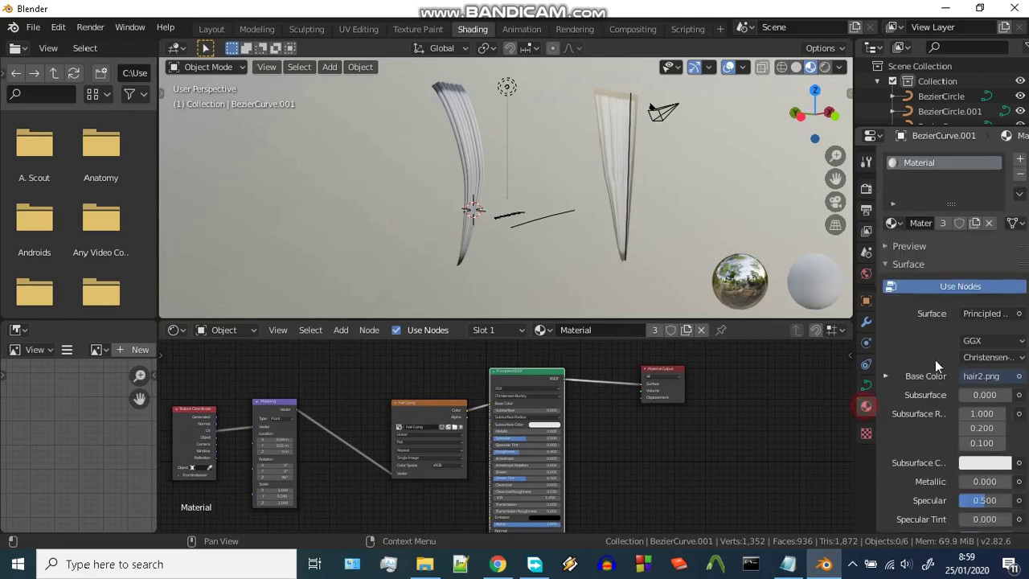
pyautogui.scroll(-3, 987, 368)
pyautogui.scroll(-1, 989, 378)
pyautogui.scroll(-8, 990, 378)
pyautogui.scroll(-4, 985, 376)
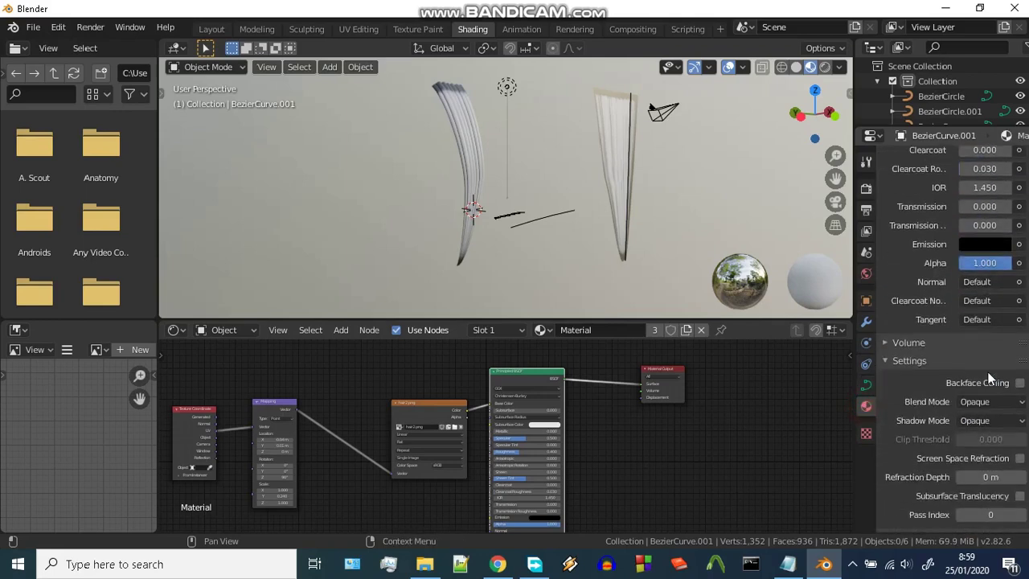
pyautogui.scroll(2, 970, 371)
# Step: Search the add-node menu for 'tra' to list Translucent and Transparent BSDF
pyautogui.hotkey('shift', 'a')
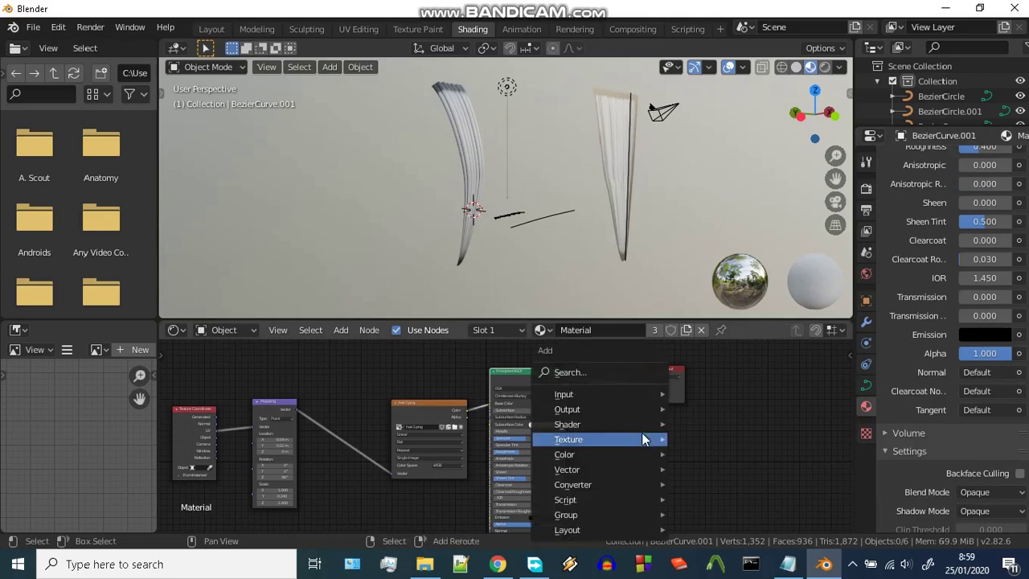
pyautogui.click(680, 372)
pyautogui.write('tra')
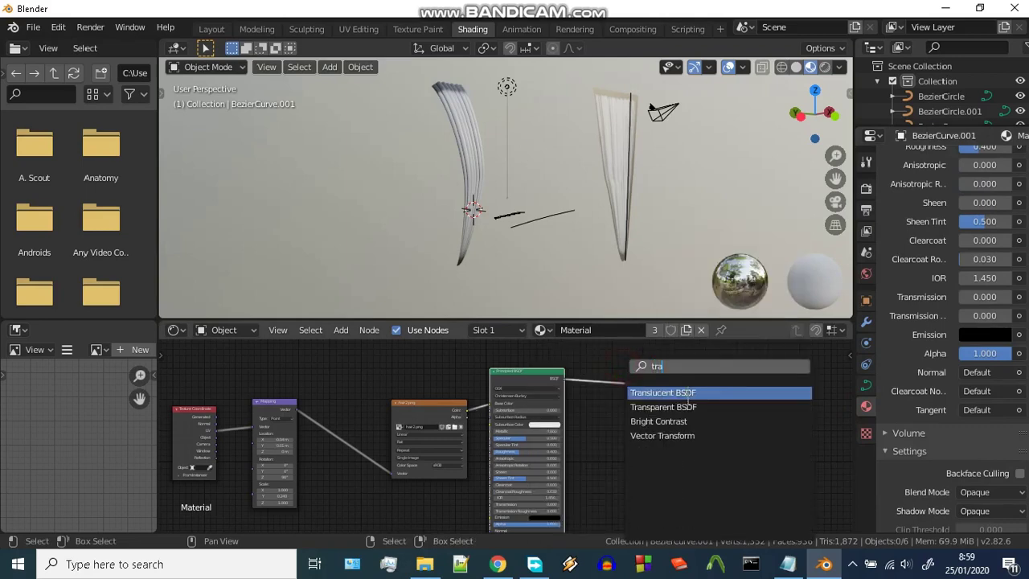
# Step: Add a Transparent BSDF, and a Mix Shader dropped onto the Principled–Output link
pyautogui.click(680, 407)
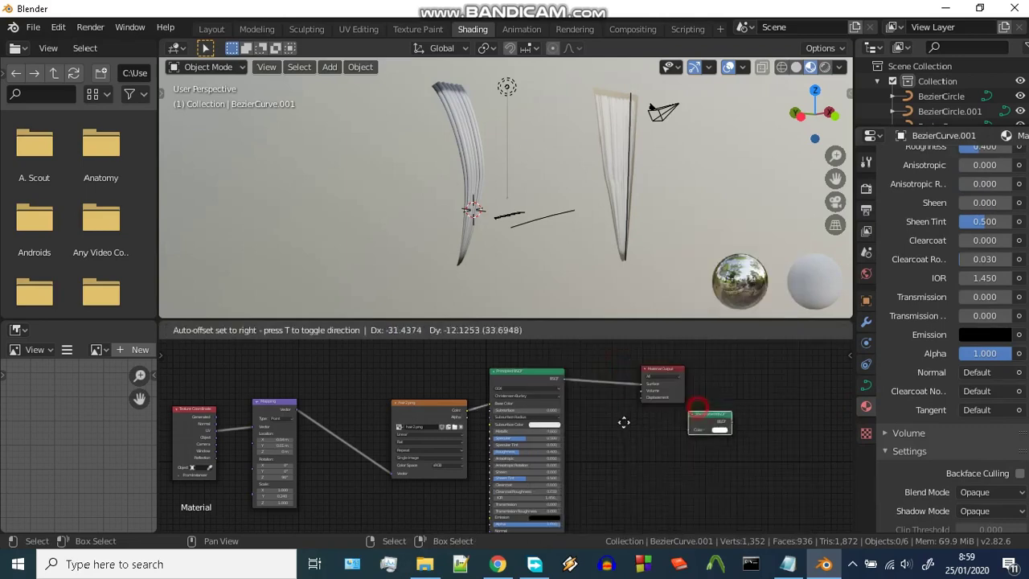
pyautogui.click(615, 428)
pyautogui.hotkey('shift', 'a')
pyautogui.click(636, 368)
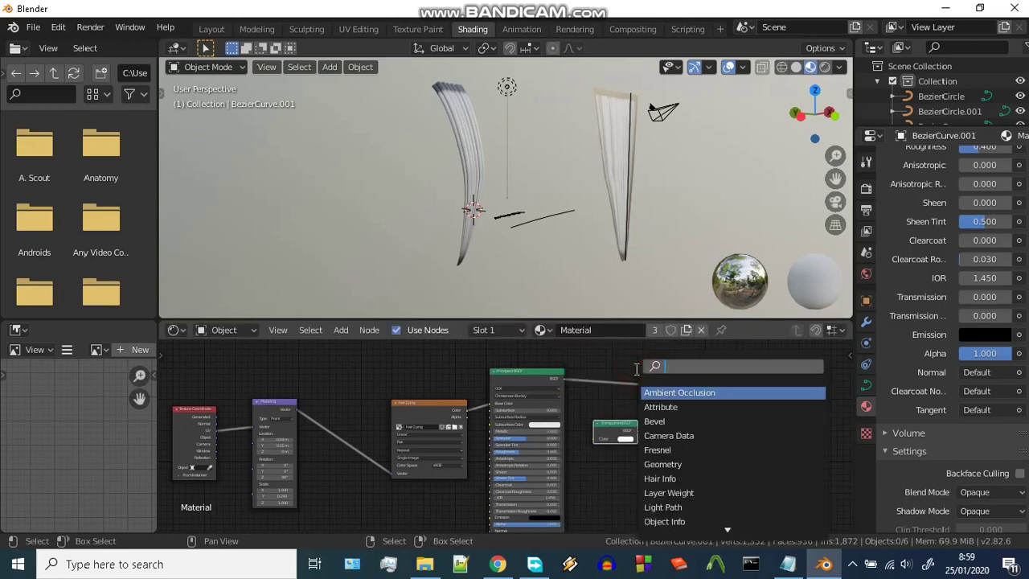
pyautogui.write('mi')
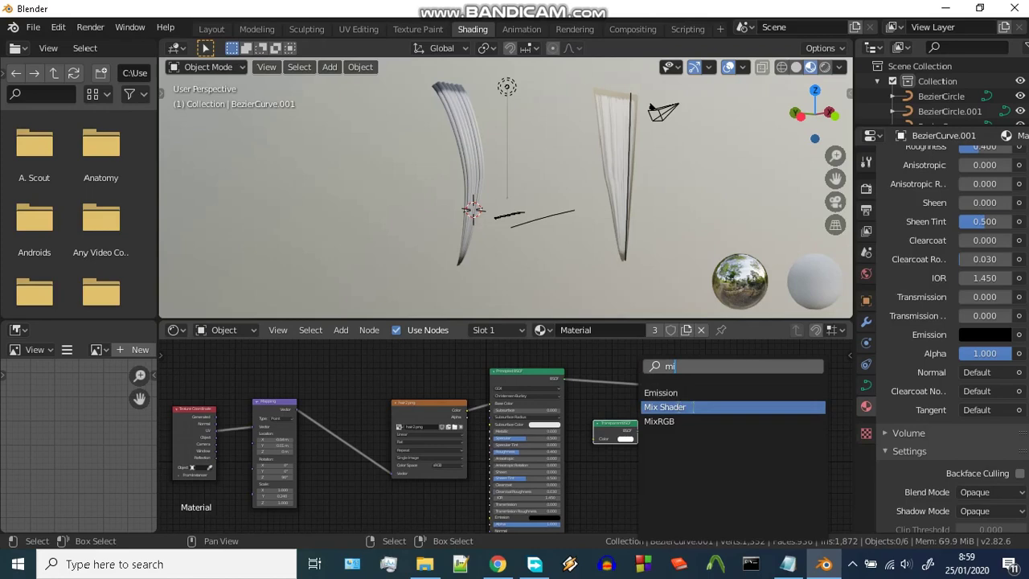
pyautogui.click(692, 407)
pyautogui.click(610, 378)
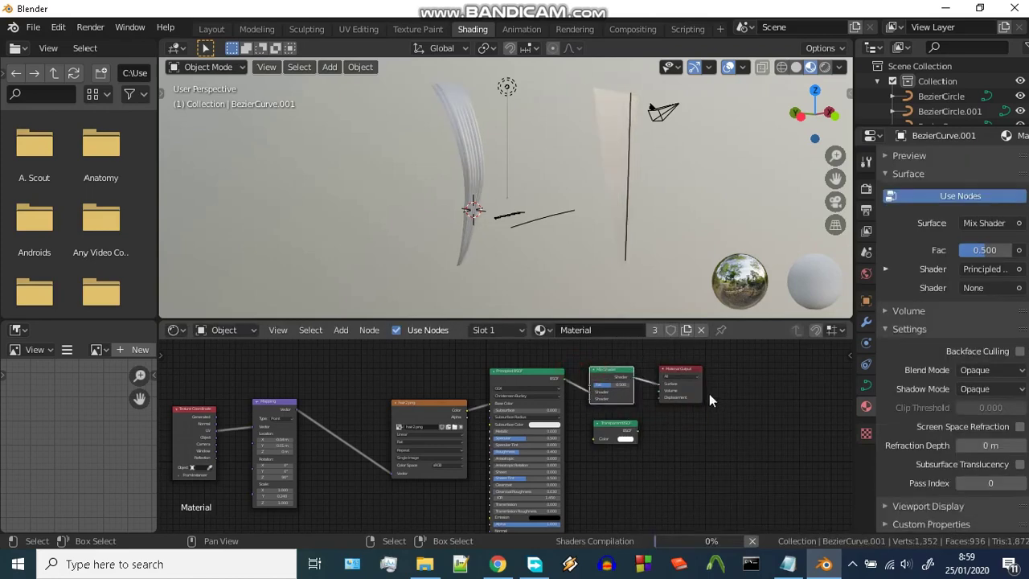
# Step: Wire the Transparent BSDF and the hair2.png Color into the Mix Shader
pyautogui.scroll(1, 671, 436)
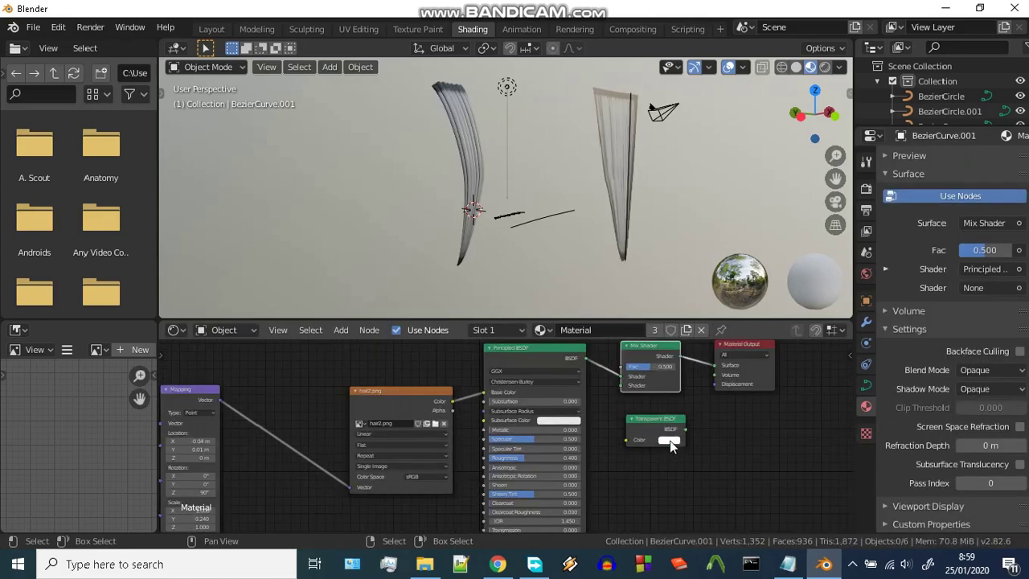
pyautogui.scroll(1, 732, 427)
pyautogui.scroll(1, 663, 449)
pyautogui.moveTo(648, 457)
pyautogui.mouseDown()
pyautogui.moveTo(547, 378)
pyautogui.moveTo(557, 378)
pyautogui.mouseUp()
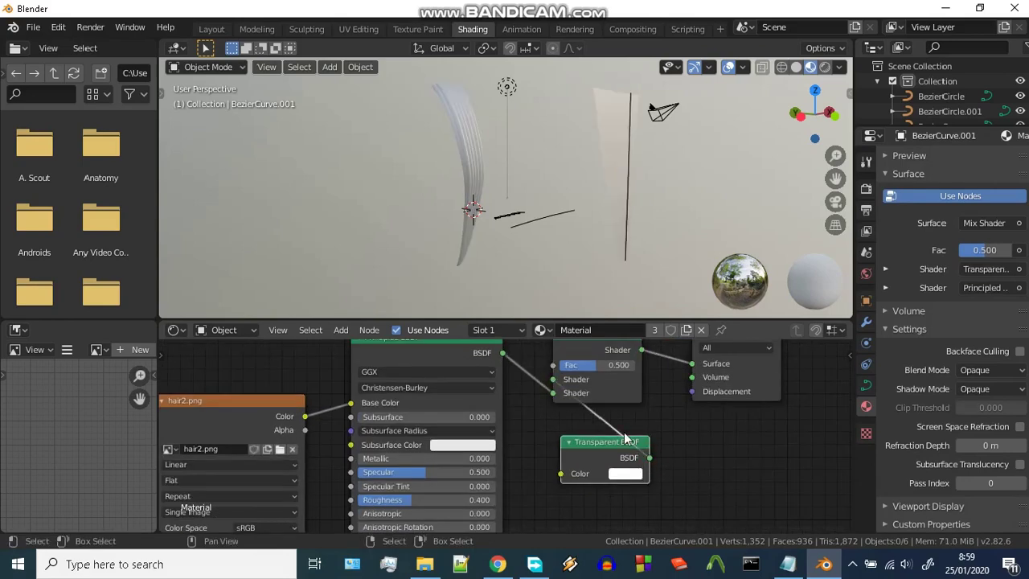
pyautogui.moveTo(306, 416); pyautogui.dragTo(556, 363)
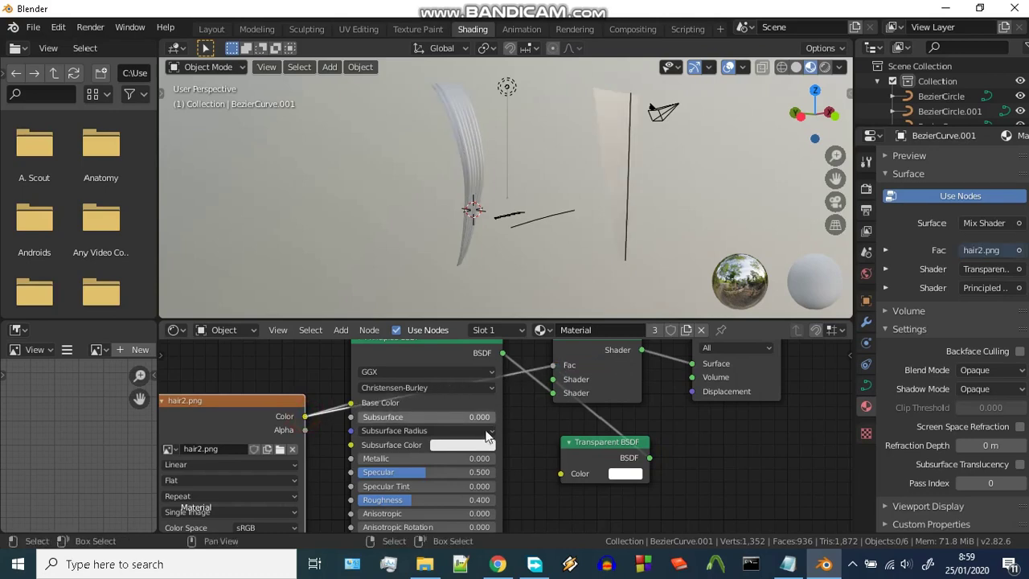
pyautogui.scroll(-2, 467, 460)
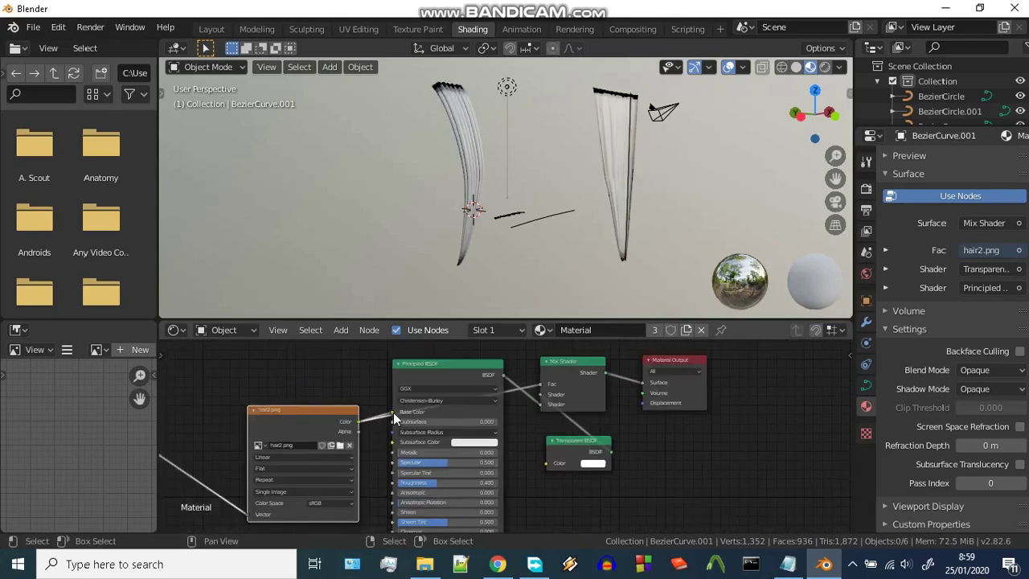
# Step: Detach the image from Base Color and darken the base colour to about 0.11 value
pyautogui.moveTo(392, 412); pyautogui.dragTo(371, 411)
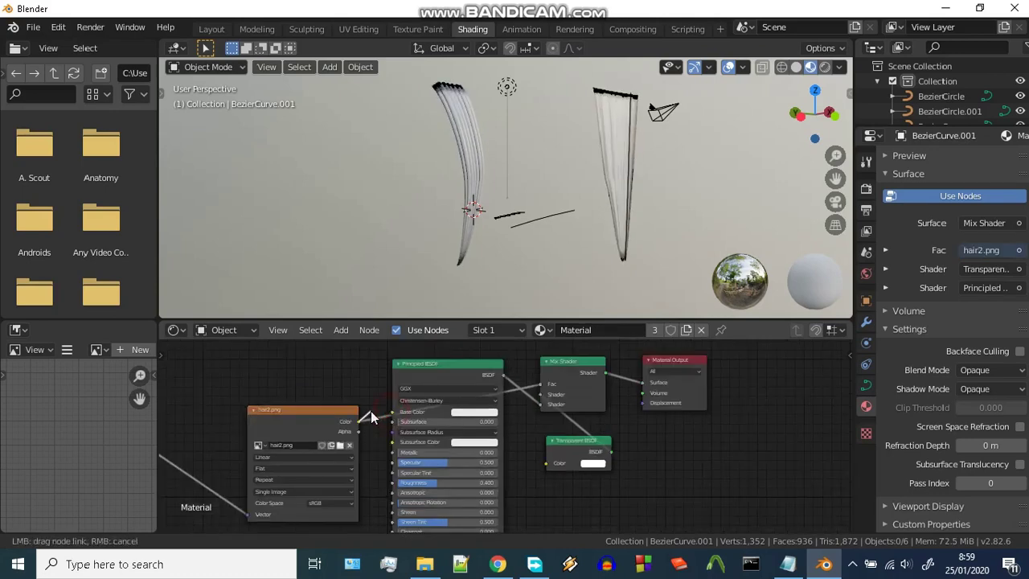
pyautogui.click(466, 412)
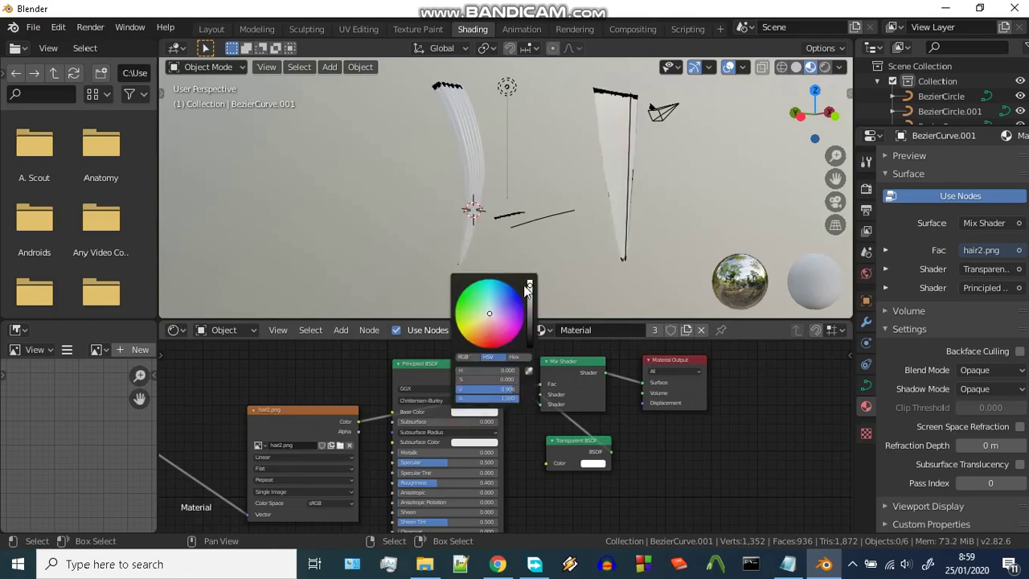
pyautogui.moveTo(529, 286); pyautogui.dragTo(529, 340)
pyautogui.scroll(2, 497, 214)
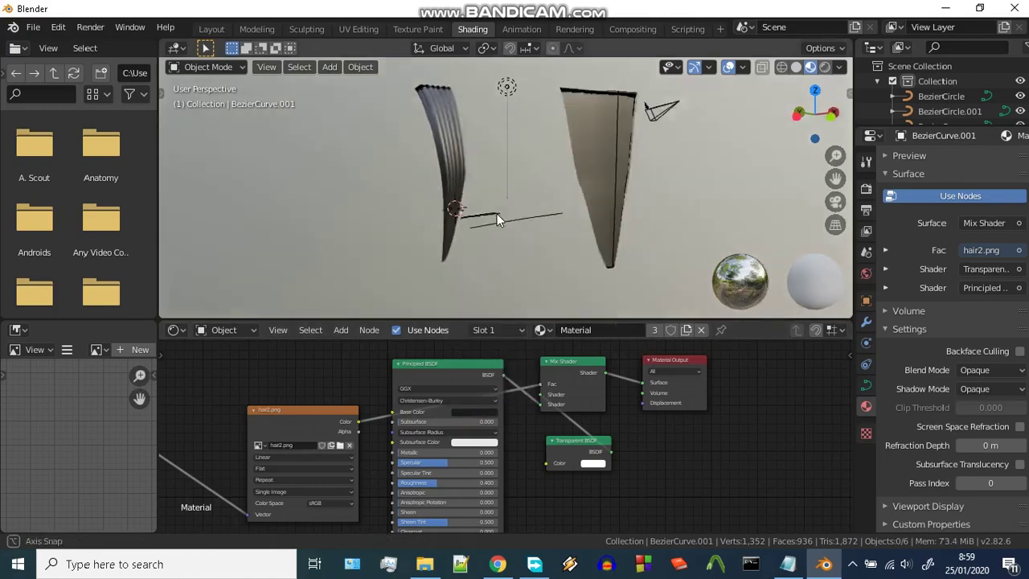
pyautogui.moveTo(499, 215); pyautogui.dragTo(563, 246, button='middle')
pyautogui.scroll(3, 570, 249)
pyautogui.scroll(-3, 570, 250)
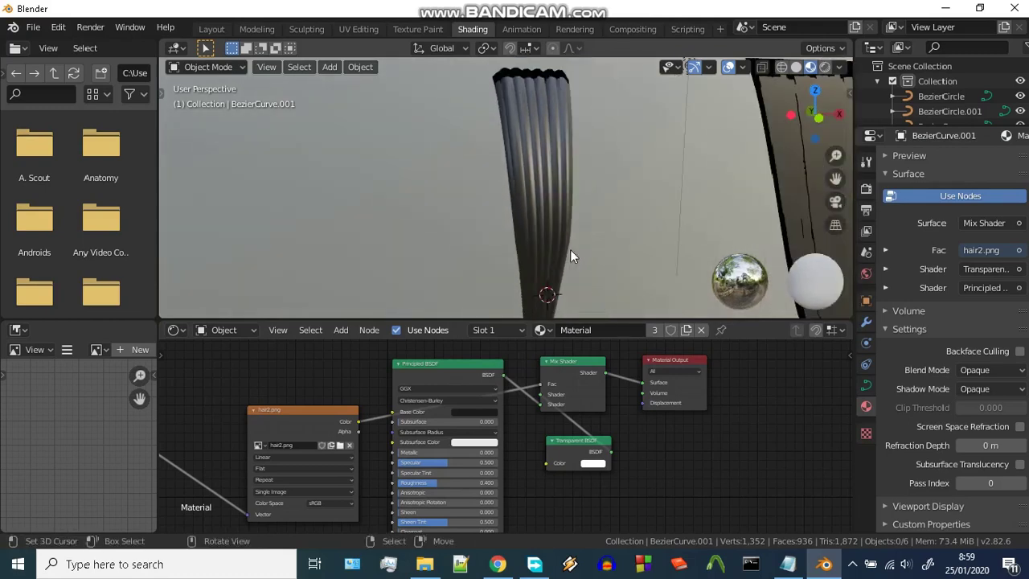
pyautogui.scroll(-2, 570, 249)
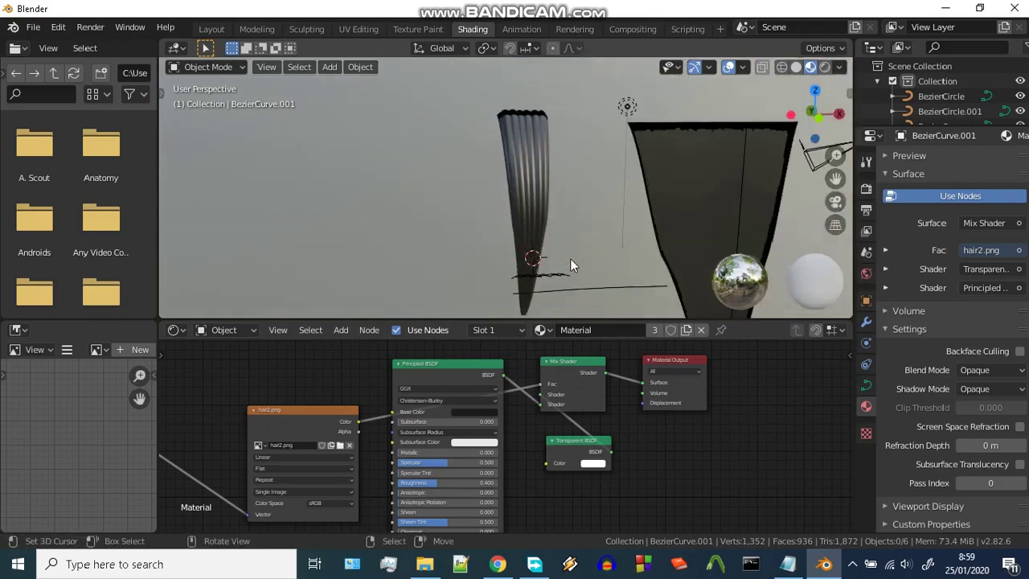
# Step: Set the material's Blend Mode and Shadow Mode both to Alpha Hashed
pyautogui.click(1003, 369)
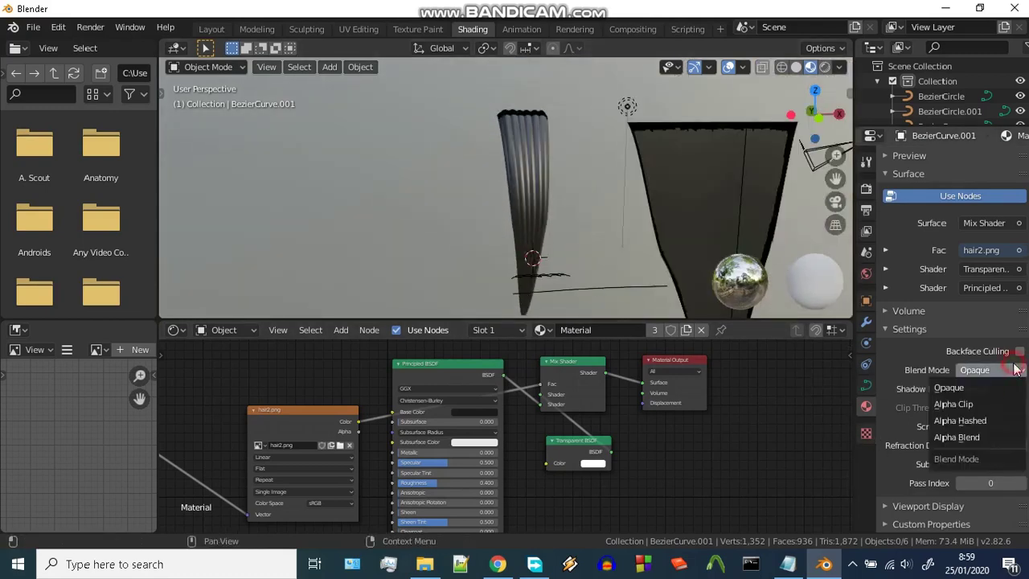
pyautogui.click(993, 432)
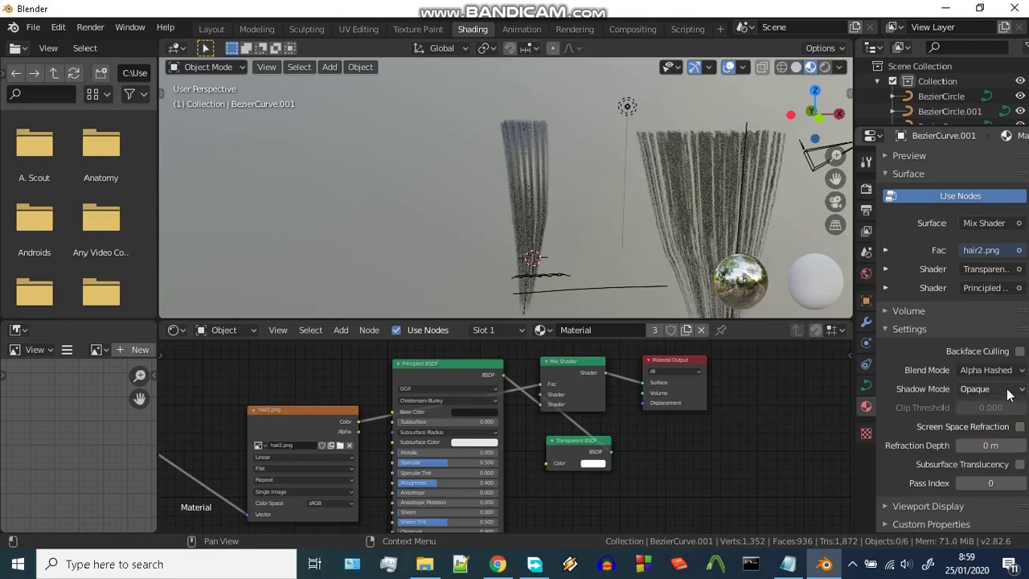
pyautogui.click(1008, 390)
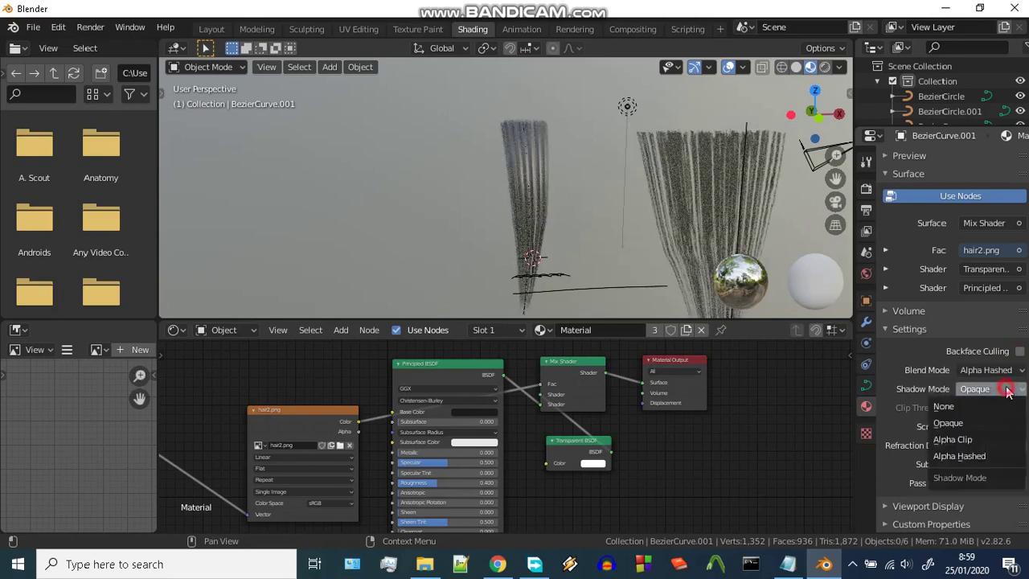
pyautogui.click(993, 456)
pyautogui.moveTo(624, 280)
pyautogui.mouseDown(button='middle')
pyautogui.moveTo(581, 226)
pyautogui.moveTo(563, 265)
pyautogui.mouseUp(button='middle')
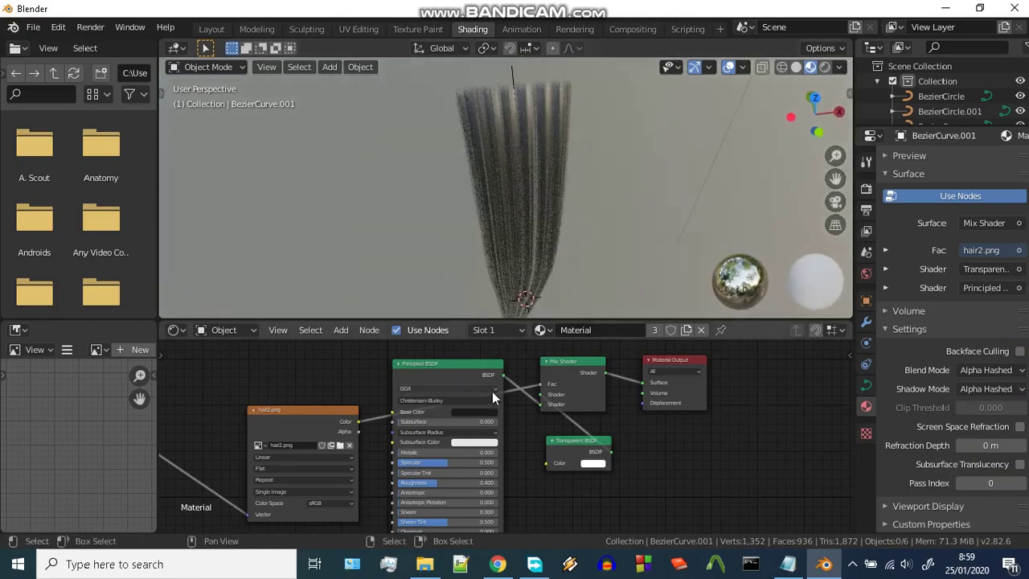
pyautogui.scroll(-2, 492, 391)
# Step: Select all BezierCircle points in Edit Mode and duplicate them aside, then highlight the crash note
pyautogui.moveTo(523, 469); pyautogui.dragTo(627, 470, button='middle')
pyautogui.moveTo(575, 252)
pyautogui.mouseDown(button='middle')
pyautogui.moveTo(569, 190)
pyautogui.moveTo(595, 226)
pyautogui.moveTo(572, 147)
pyautogui.moveTo(583, 255)
pyautogui.moveTo(576, 165)
pyautogui.moveTo(527, 209)
pyautogui.mouseUp(button='middle')
pyautogui.scroll(3, 527, 210)
pyautogui.click(512, 254)
pyautogui.hotkey('ctrl', 'Tab')
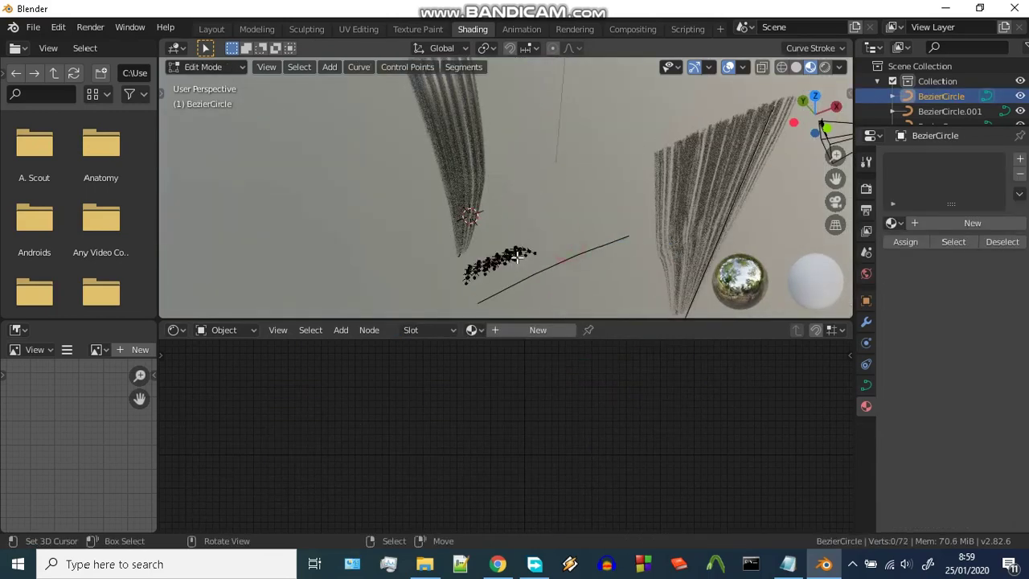
pyautogui.press('a')
pyautogui.hotkey('shift', 'd')
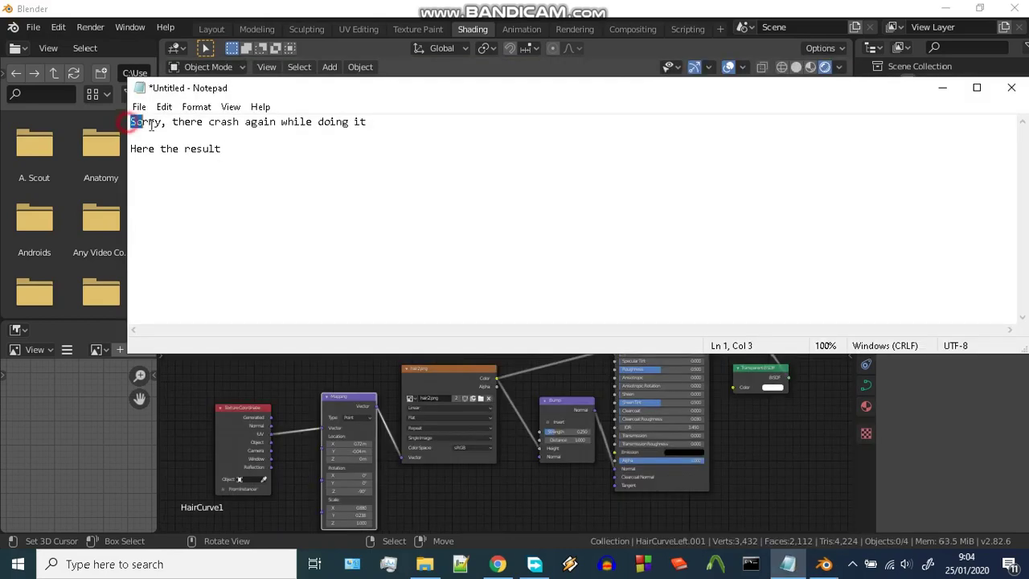
pyautogui.moveTo(150, 124)
pyautogui.mouseDown()
pyautogui.moveTo(315, 124)
pyautogui.moveTo(324, 156)
pyautogui.mouseUp()
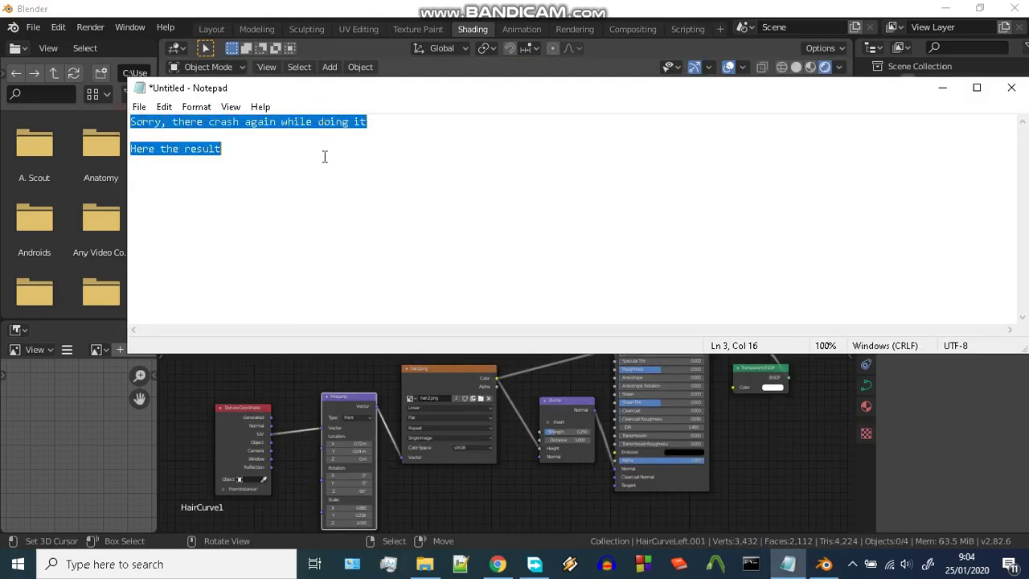
# Step: Return to Blender, orbit around the finished dark hair and select the Bump node
pyautogui.hotkey('alt', 'Tab')
pyautogui.moveTo(502, 175)
pyautogui.mouseDown(button='middle')
pyautogui.moveTo(384, 183)
pyautogui.moveTo(528, 195)
pyautogui.mouseUp(button='middle')
pyautogui.moveTo(527, 203)
pyautogui.mouseDown(button='middle')
pyautogui.moveTo(462, 232)
pyautogui.moveTo(477, 228)
pyautogui.moveTo(480, 239)
pyautogui.moveTo(457, 246)
pyautogui.moveTo(471, 232)
pyautogui.moveTo(494, 286)
pyautogui.moveTo(540, 202)
pyautogui.moveTo(688, 170)
pyautogui.moveTo(590, 252)
pyautogui.mouseUp(button='middle')
pyautogui.moveTo(526, 407)
pyautogui.mouseDown(button='middle')
pyautogui.moveTo(542, 433)
pyautogui.moveTo(581, 410)
pyautogui.mouseUp(button='middle')
pyautogui.scroll(1, 439, 394)
pyautogui.click(533, 427)
pyautogui.scroll(-1, 587, 444)
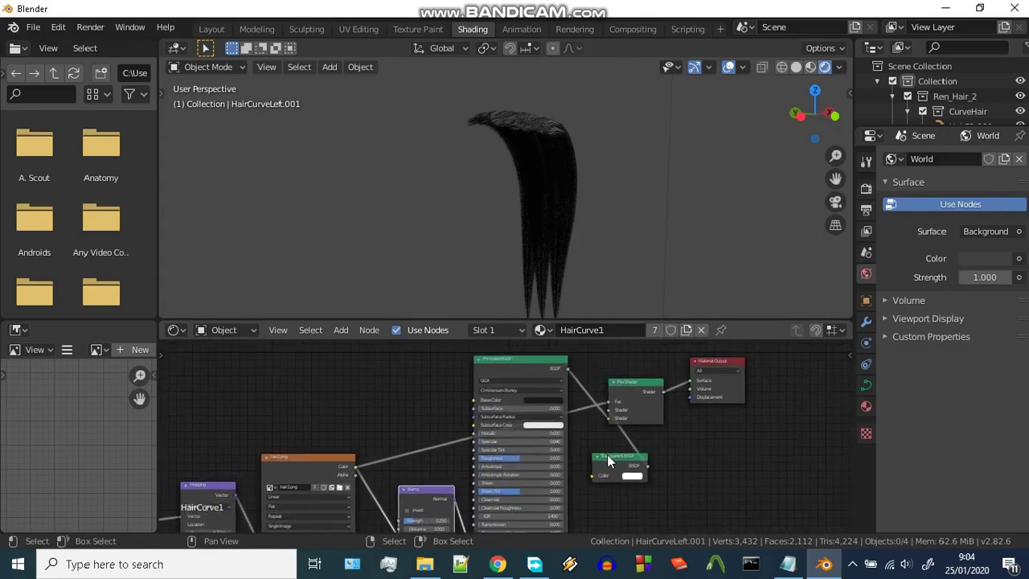
# Step: Reposition the Transparent BSDF node and put the hair curve into Edit Mode
pyautogui.moveTo(608, 461); pyautogui.dragTo(586, 473)
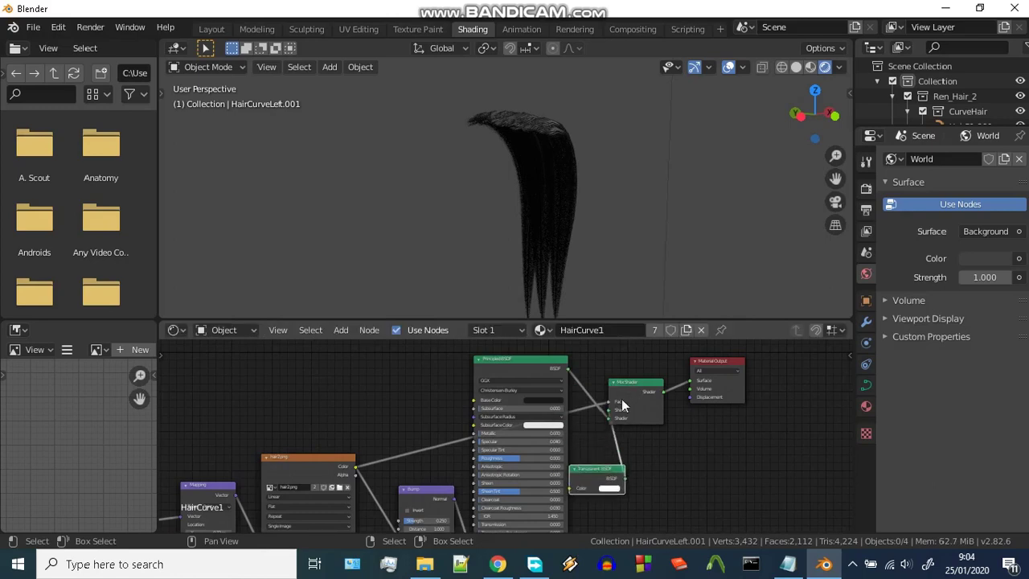
pyautogui.moveTo(622, 399); pyautogui.dragTo(708, 384, button='middle')
pyautogui.click(522, 213)
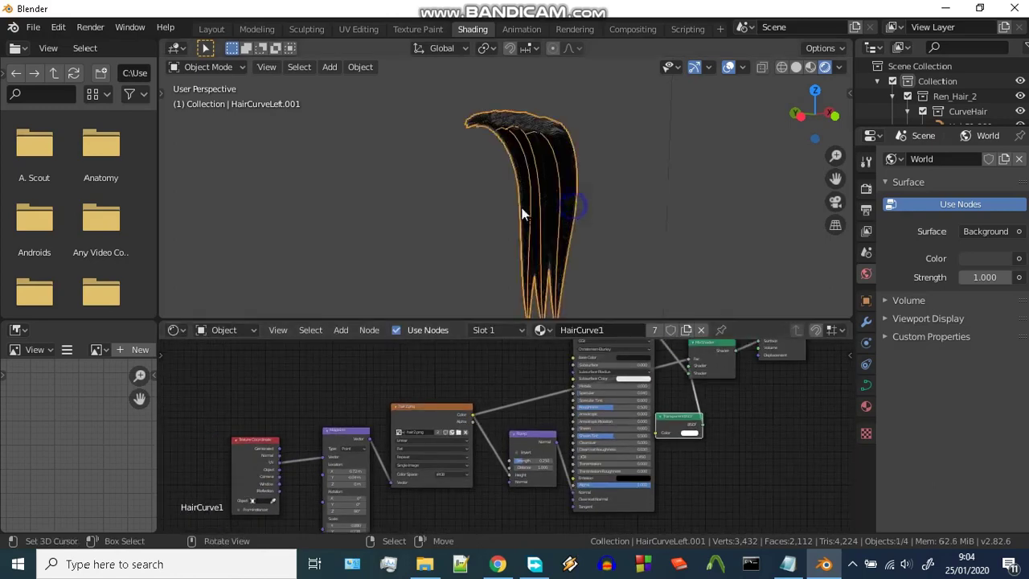
pyautogui.moveTo(522, 214); pyautogui.dragTo(479, 214, button='middle')
pyautogui.hotkey('ctrl', 'Tab')
pyautogui.click(554, 216)
pyautogui.moveTo(606, 250); pyautogui.dragTo(508, 205, button='middle')
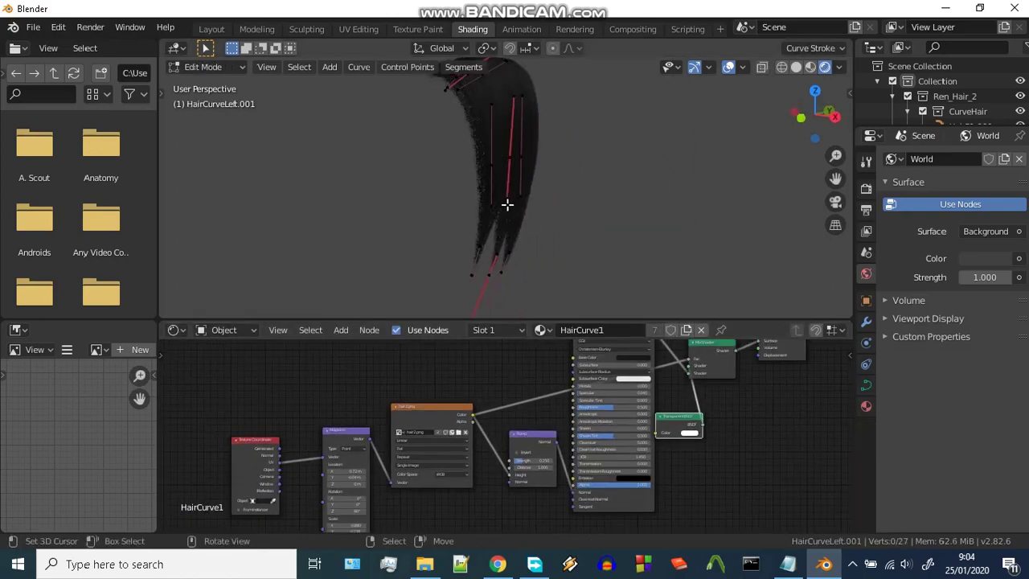
# Step: Move a strand control point and the middle strand's linked points into a new shape
pyautogui.press('g')
pyautogui.click(442, 229)
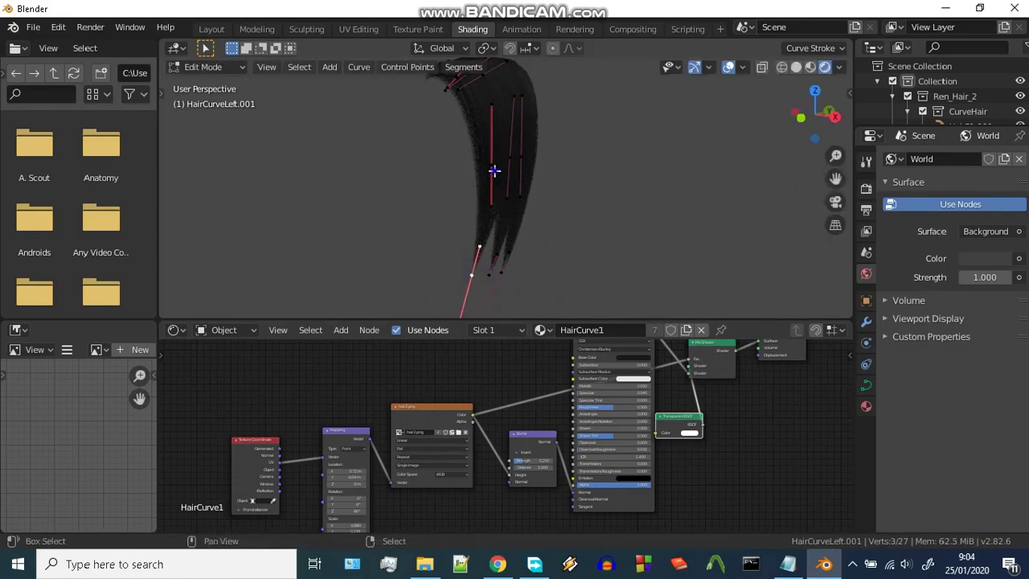
pyautogui.press('l')
pyautogui.scroll(-2, 544, 254)
pyautogui.press('g')
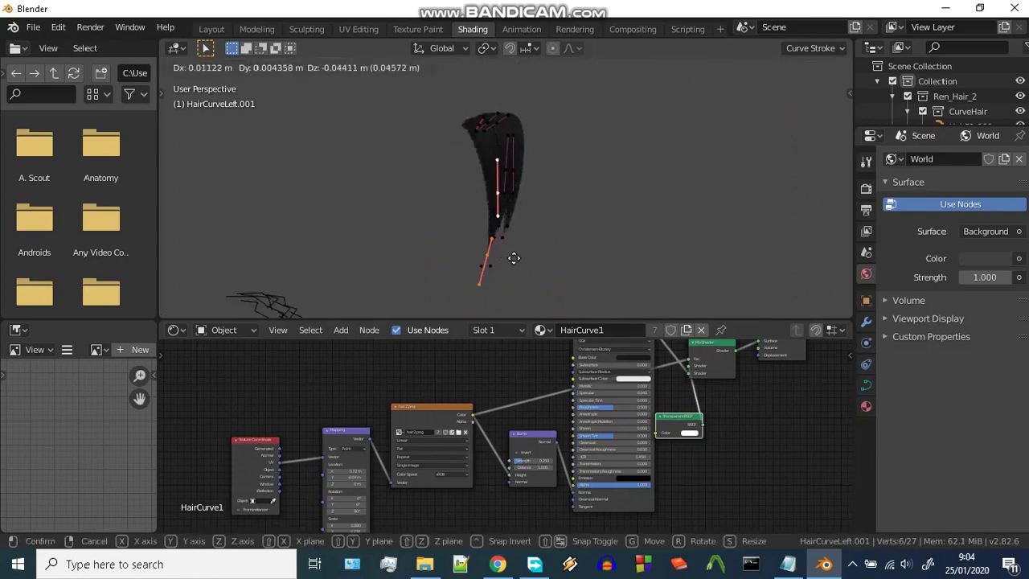
pyautogui.click(531, 246)
pyautogui.moveTo(554, 239)
pyautogui.mouseDown(button='middle')
pyautogui.moveTo(568, 255)
pyautogui.moveTo(510, 239)
pyautogui.moveTo(545, 257)
pyautogui.mouseUp(button='middle')
pyautogui.scroll(3, 523, 225)
# Step: Return to Object Mode, deselect the hair and switch to Material Preview shading
pyautogui.hotkey('ctrl', 'Tab')
pyautogui.click(542, 191)
pyautogui.scroll(2, 532, 218)
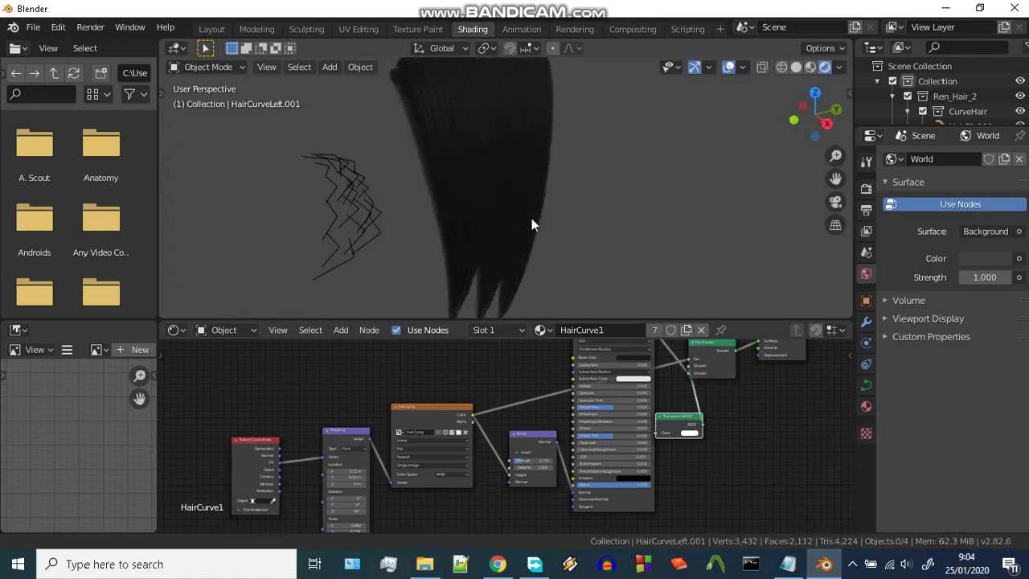
pyautogui.scroll(3, 611, 161)
pyautogui.scroll(-2, 708, 97)
pyautogui.click(810, 67)
# Step: Orbit and zoom in closer around the textured hair
pyautogui.moveTo(716, 134); pyautogui.dragTo(637, 121, button='middle')
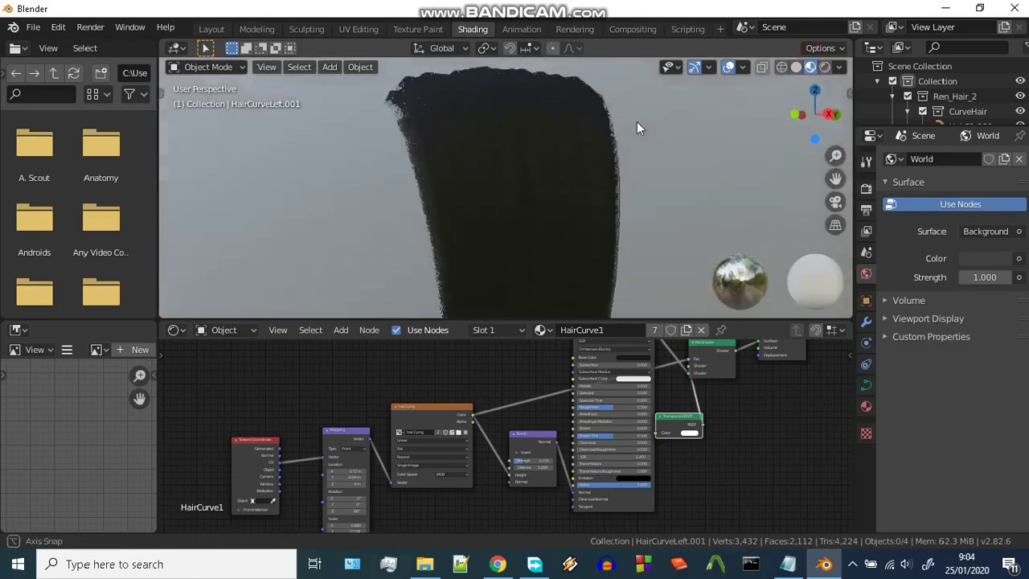
pyautogui.scroll(-1, 619, 169)
pyautogui.moveTo(605, 207)
pyautogui.mouseDown(button='middle')
pyautogui.moveTo(604, 138)
pyautogui.moveTo(587, 233)
pyautogui.moveTo(515, 290)
pyautogui.mouseUp(button='middle')
pyautogui.scroll(1, 556, 368)
pyautogui.scroll(2, 548, 220)
pyautogui.scroll(1, 512, 460)
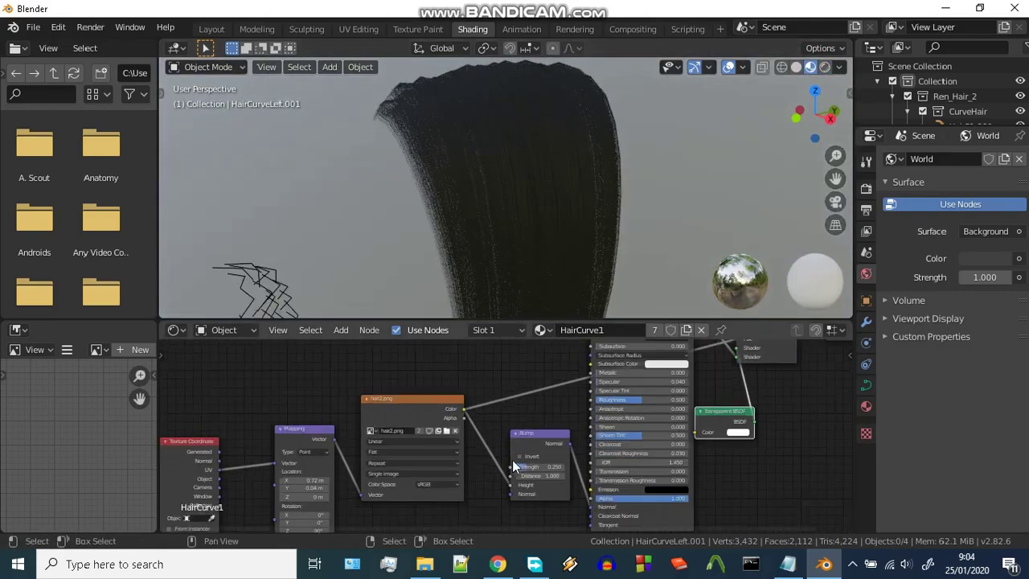
pyautogui.moveTo(513, 460); pyautogui.dragTo(472, 454, button='middle')
pyautogui.scroll(1, 473, 454)
# Step: Switch to Rendered shading and set the Bump strength to 0.25
pyautogui.moveTo(495, 464)
pyautogui.mouseDown()
pyautogui.moveTo(546, 464)
pyautogui.moveTo(479, 464)
pyautogui.mouseUp()
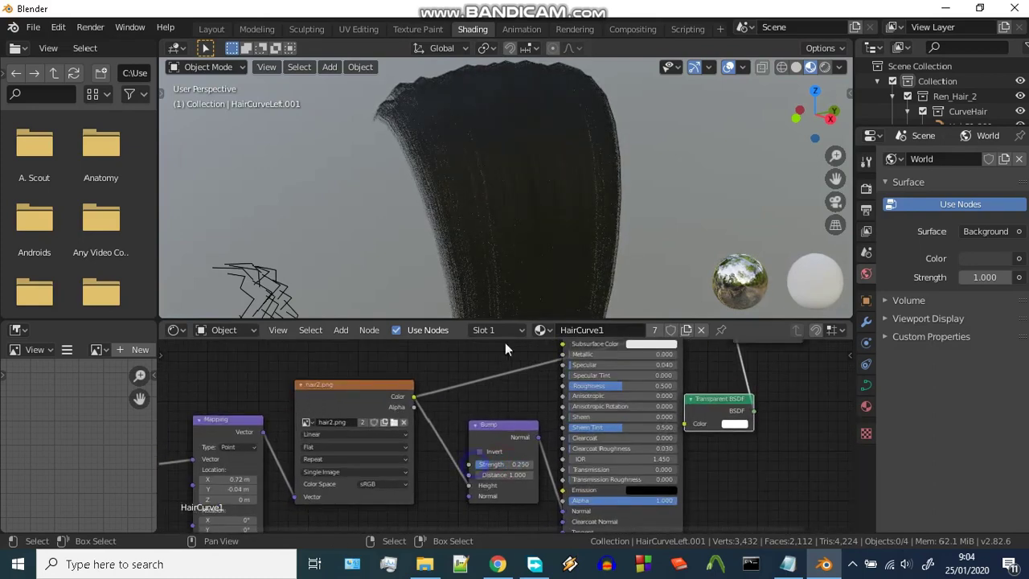
pyautogui.moveTo(506, 290)
pyautogui.mouseDown(button='middle')
pyautogui.moveTo(508, 217)
pyautogui.moveTo(758, 97)
pyautogui.mouseUp(button='middle')
pyautogui.click(825, 67)
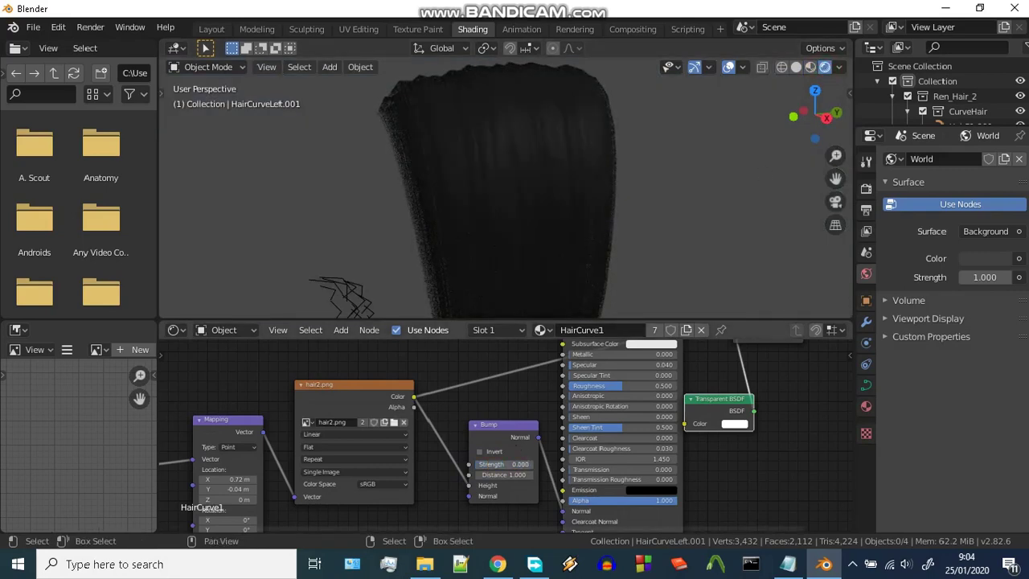
pyautogui.click(503, 464)
pyautogui.write('0.25')
pyautogui.press('Return')
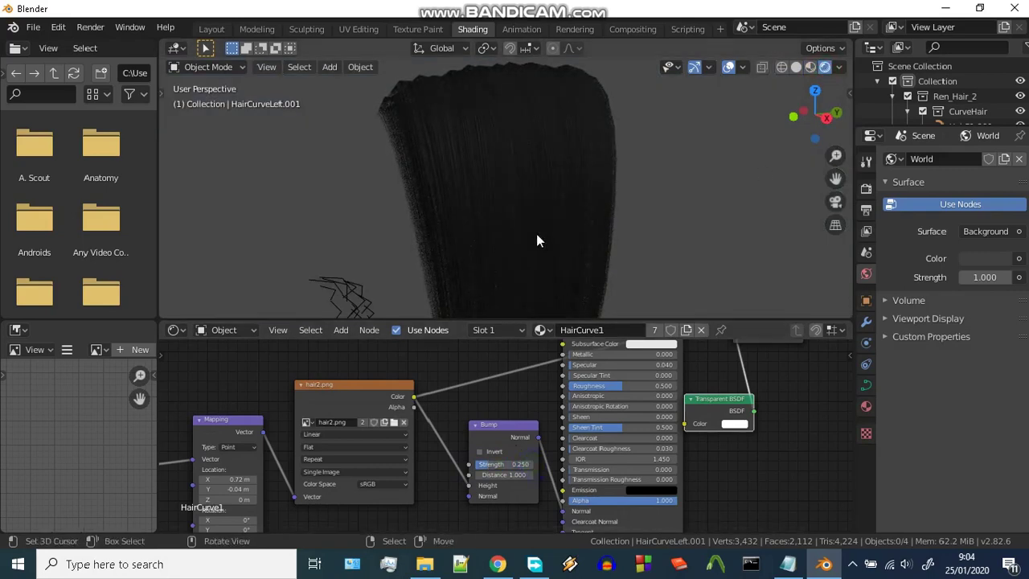
pyautogui.moveTo(536, 234); pyautogui.dragTo(597, 213, button='middle')
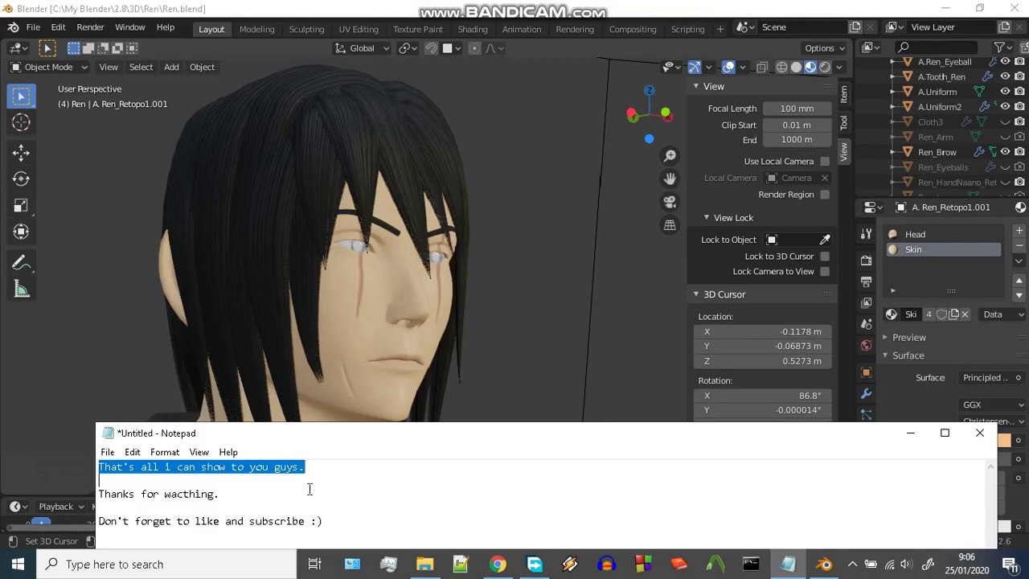
# Step: Select the sign-off note's first lines in Notepad and move the cursor to its end
pyautogui.moveTo(310, 488); pyautogui.dragTo(273, 503)
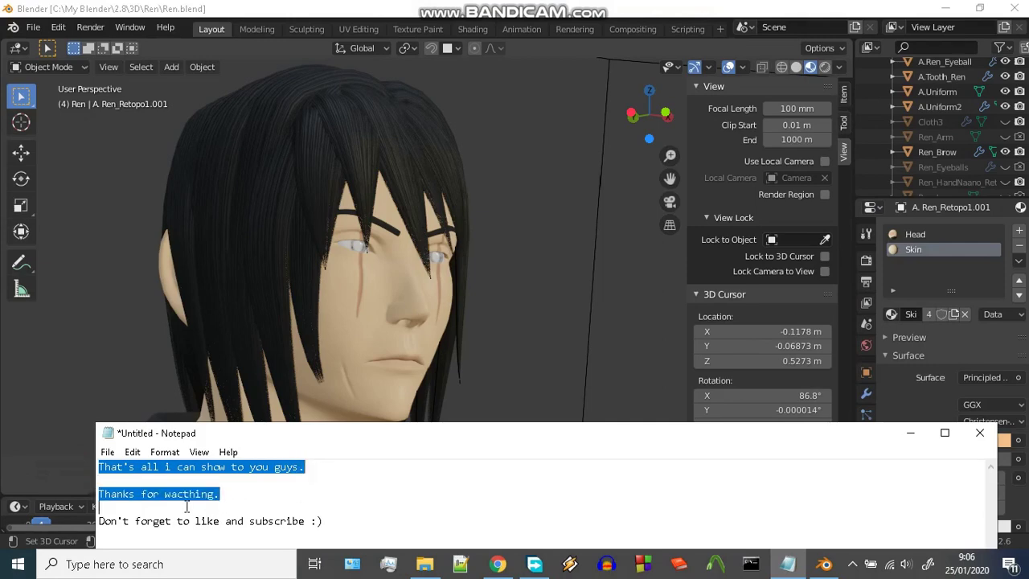
pyautogui.click(355, 523)
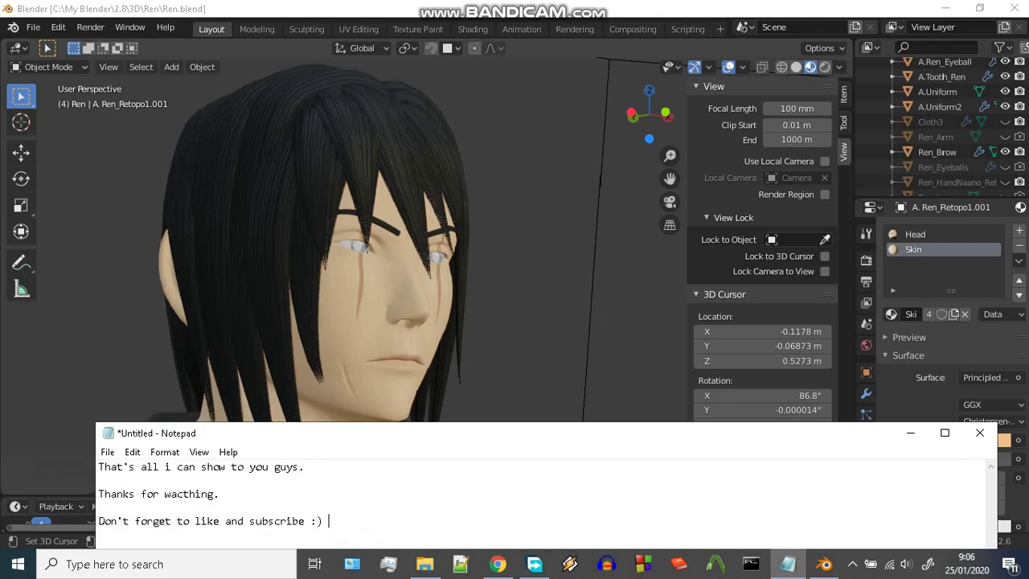